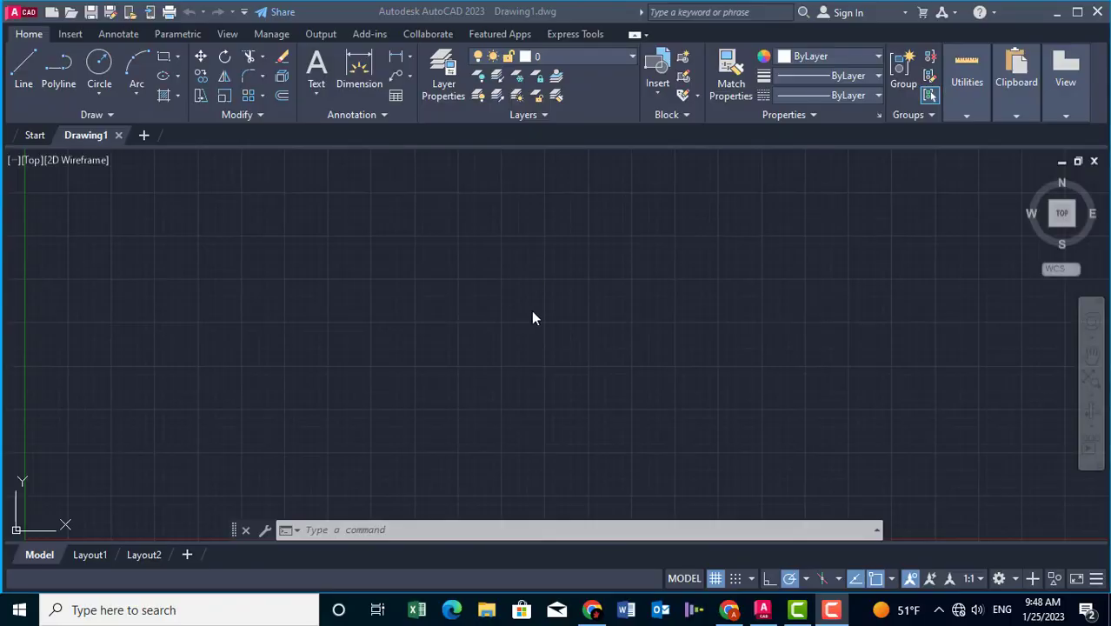
Visit the Start page, go back to Drawing1, then create the new blank Drawing2 from Start
middle_click_drag(503, 287, 511, 284)
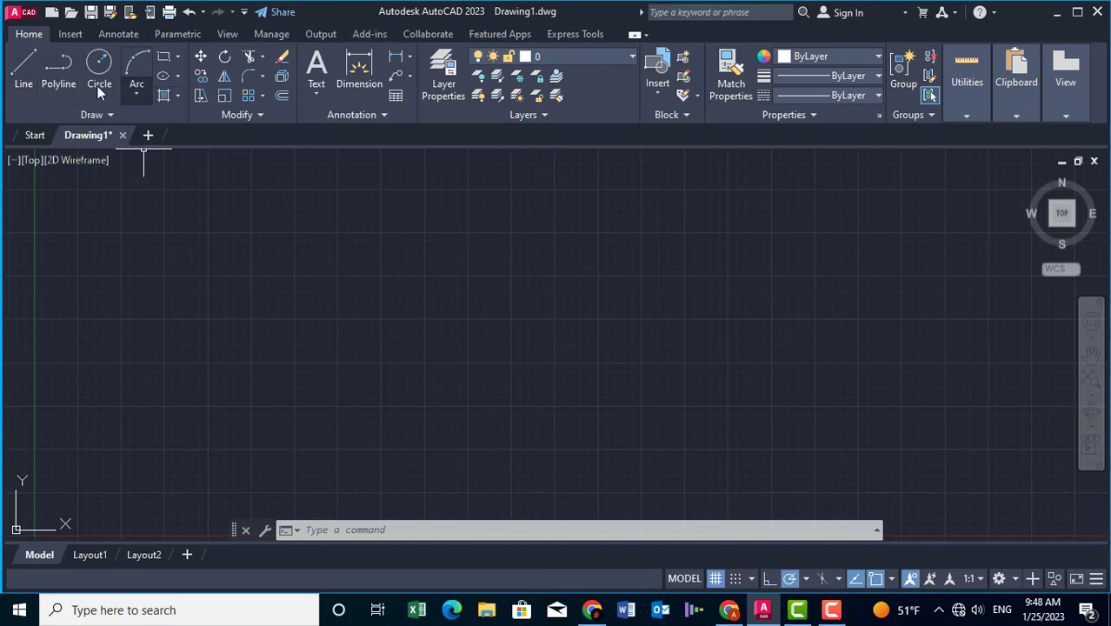
left_click(35, 137)
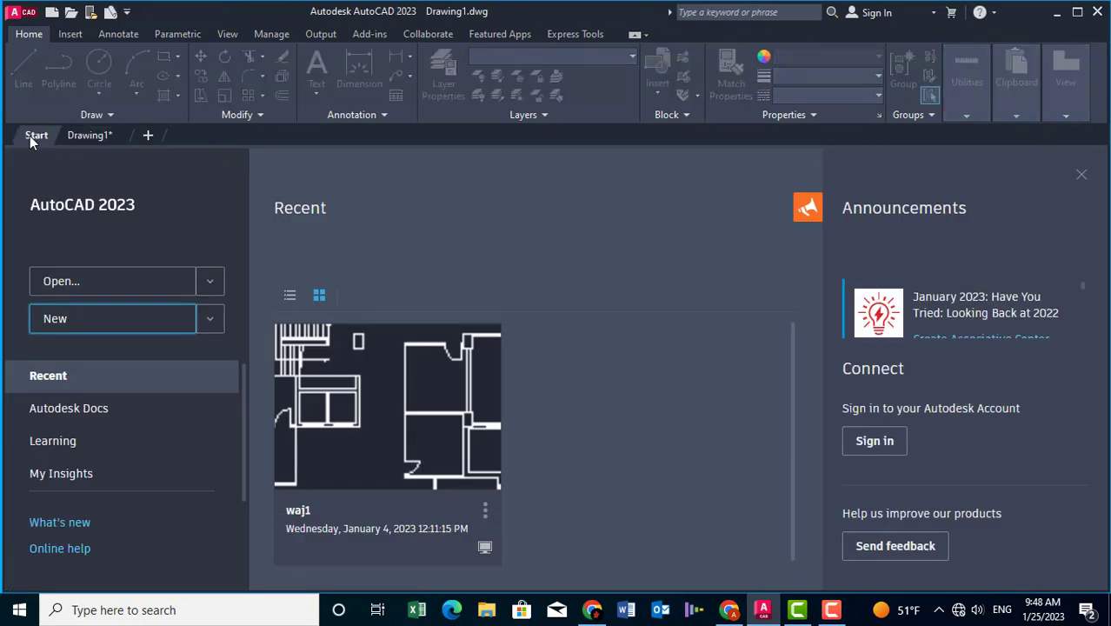
left_click(83, 135)
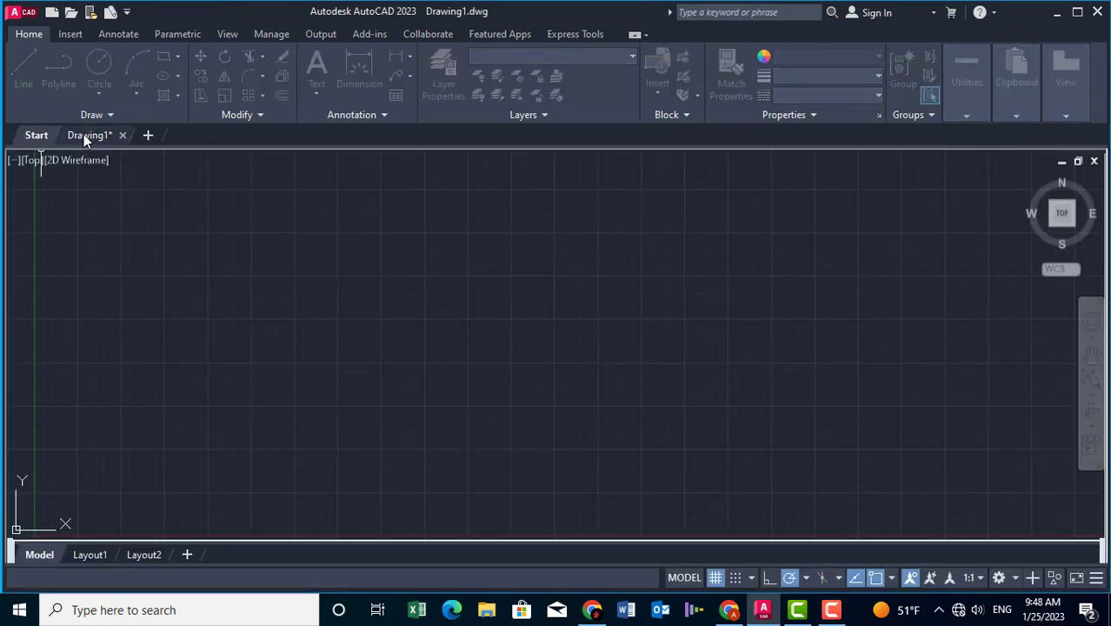
left_click(33, 135)
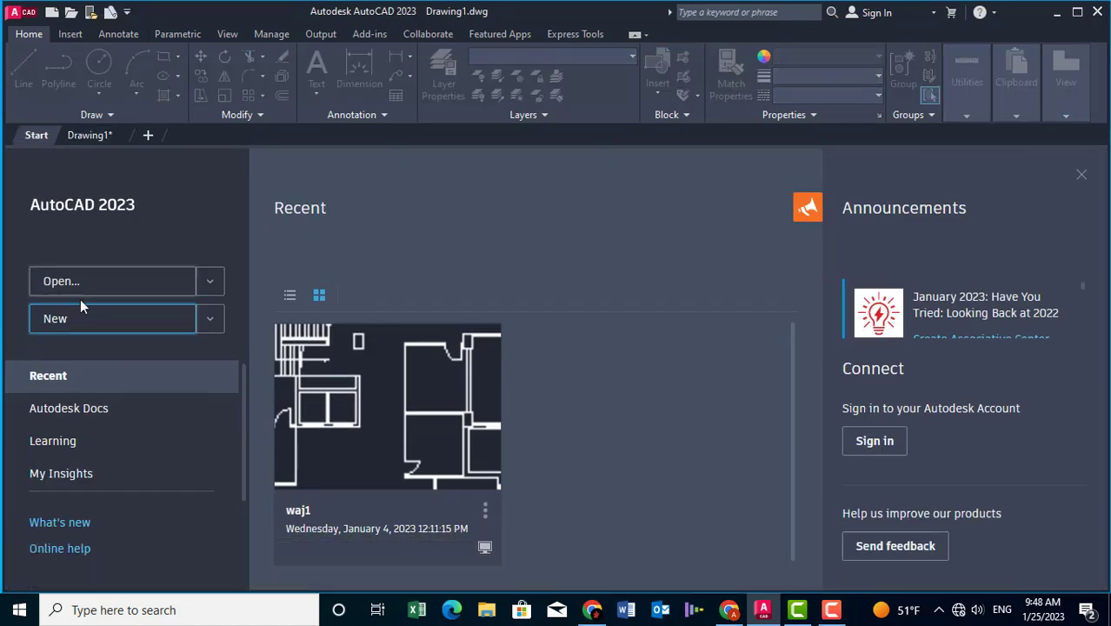
left_click(96, 322)
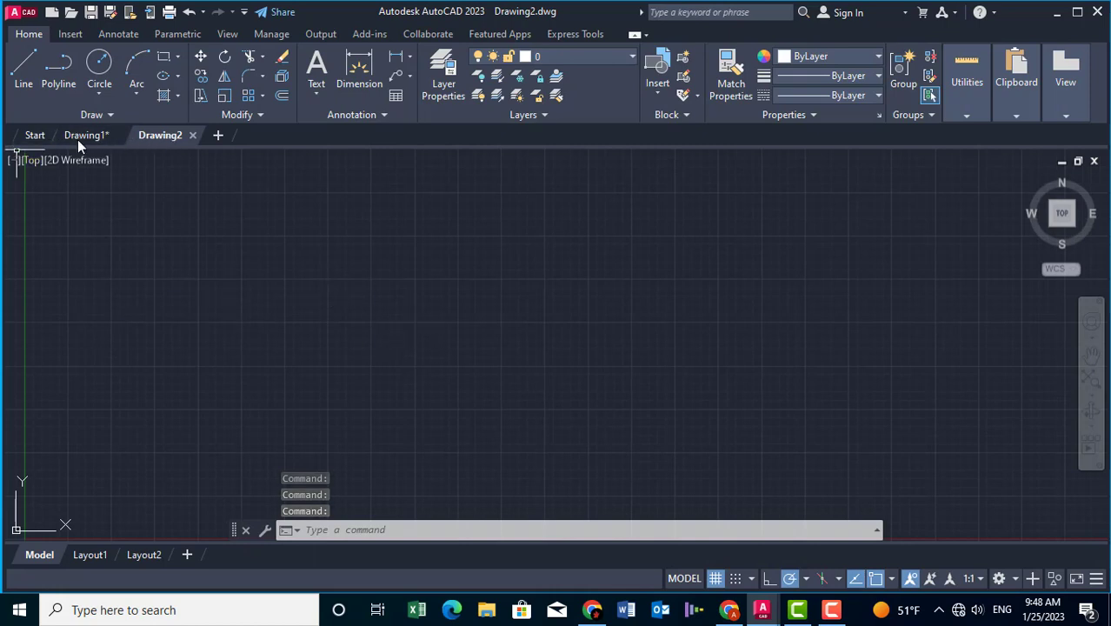
Preview the acad3D and acadISO templates, create Drawing3 from Tutorial-iArch, and view its layout sheet
left_click(50, 15)
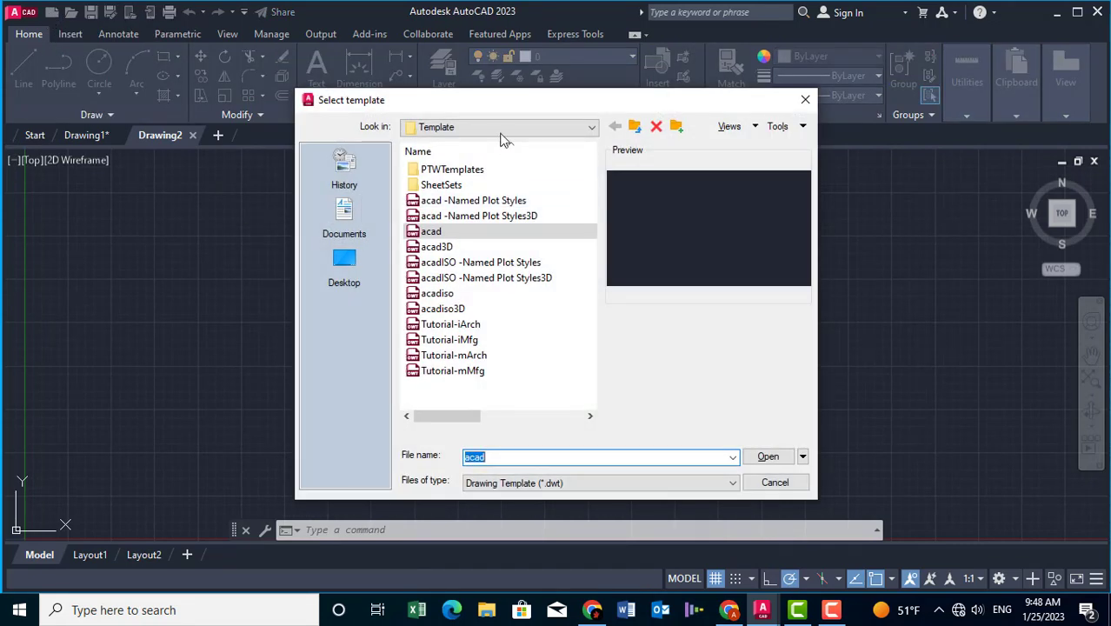
left_click(435, 247)
left_click(443, 277)
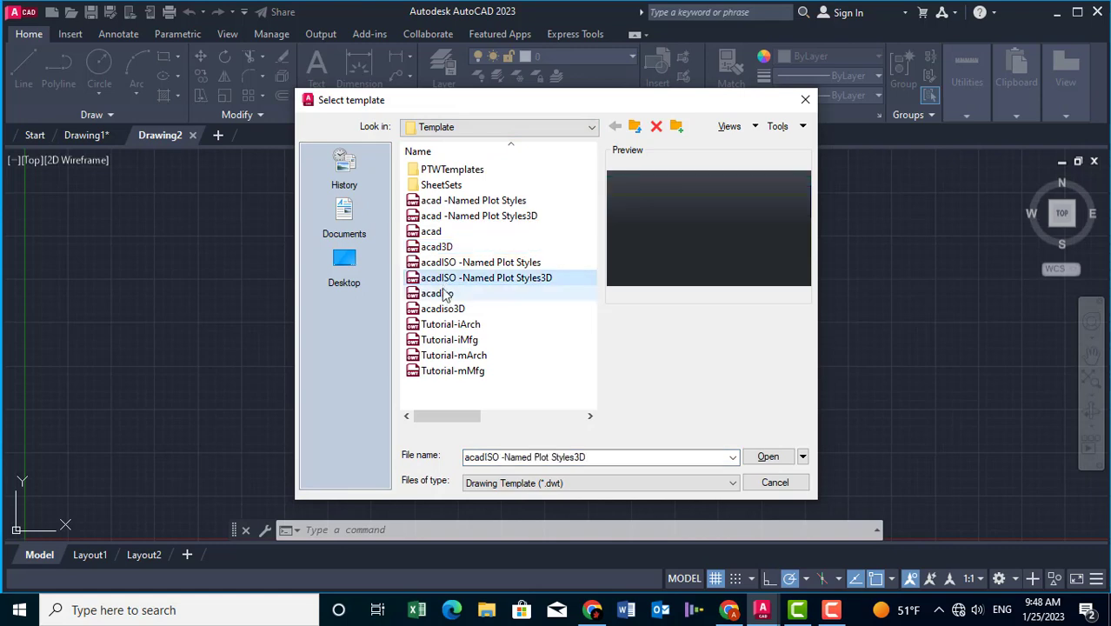
left_click(441, 325)
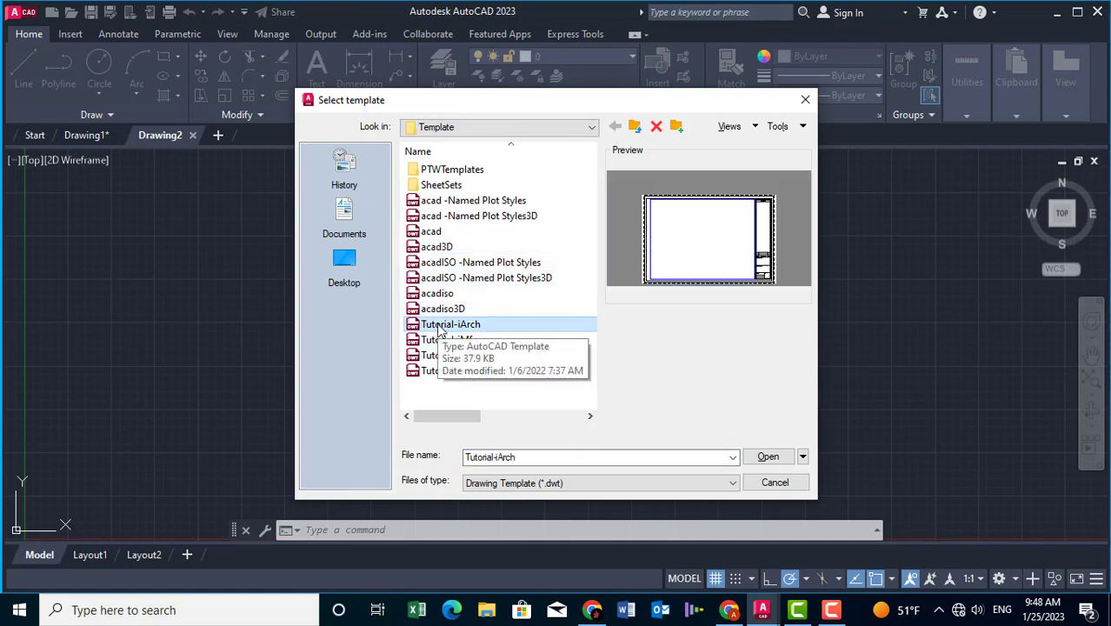
left_click(767, 456)
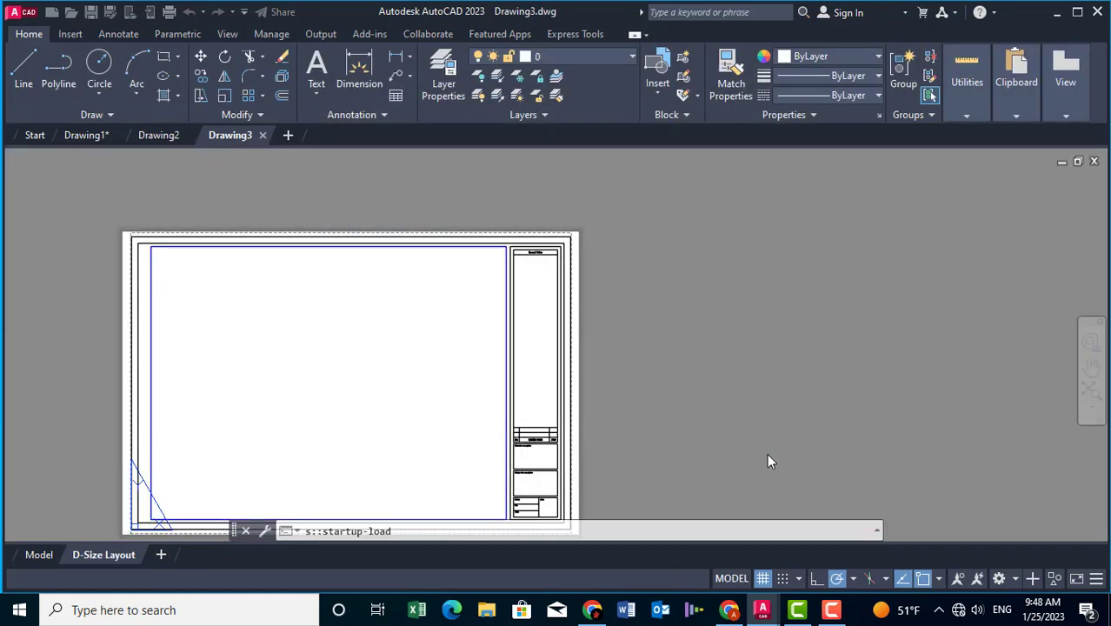
middle_click_drag(474, 356, 584, 285)
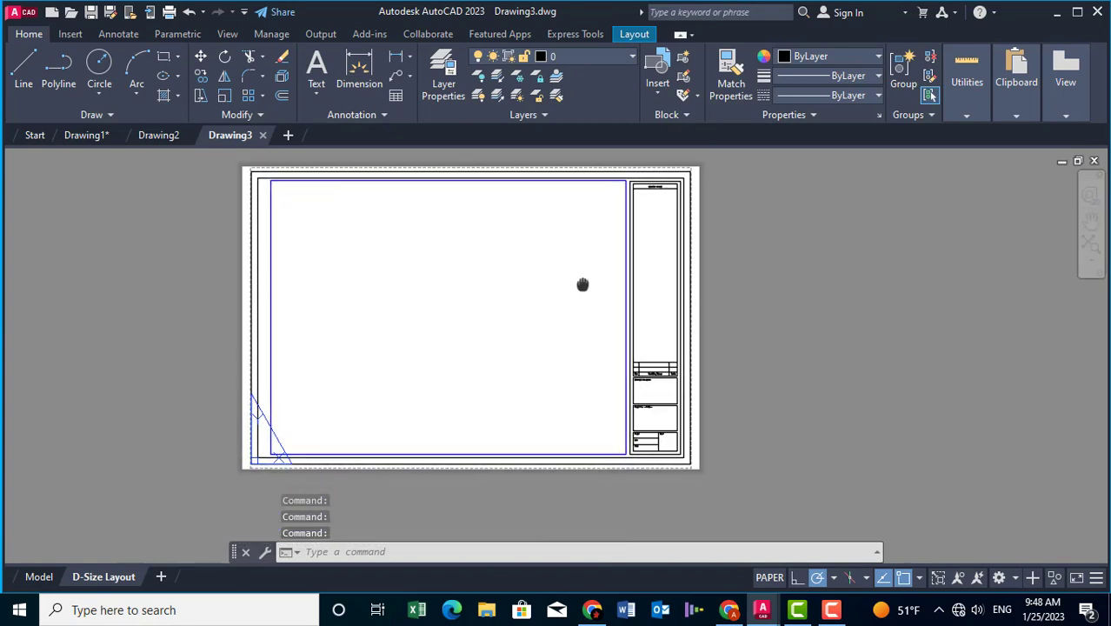
scroll(391, 400, "up", 2)
scroll(422, 384, "down", 2)
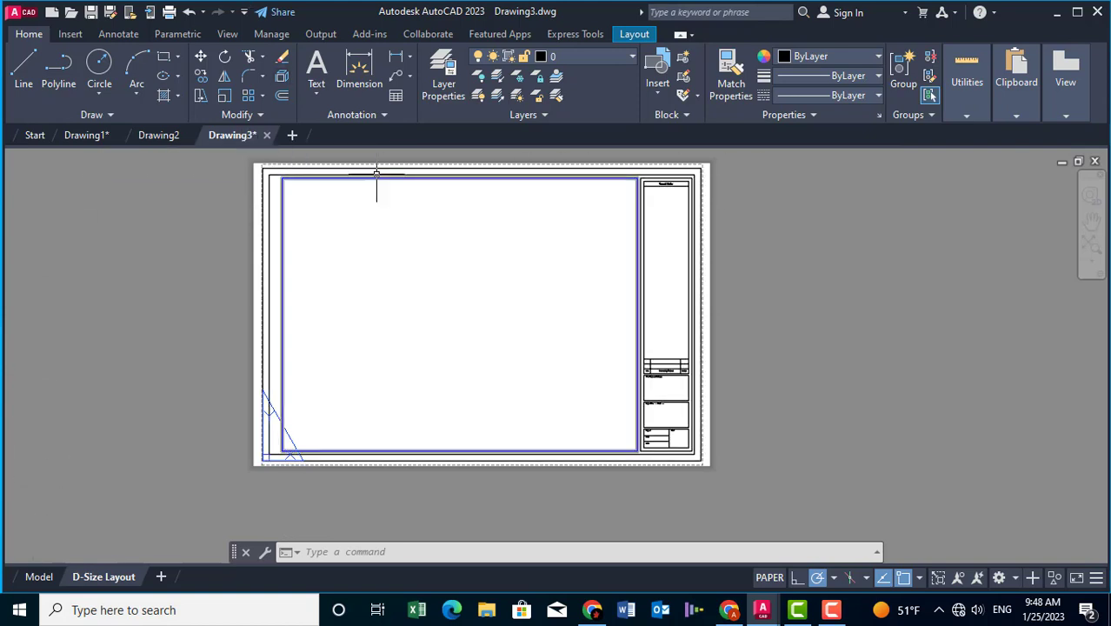
Close Drawing3 without saving, then switch via Drawing1 back to Drawing2
left_click(267, 135)
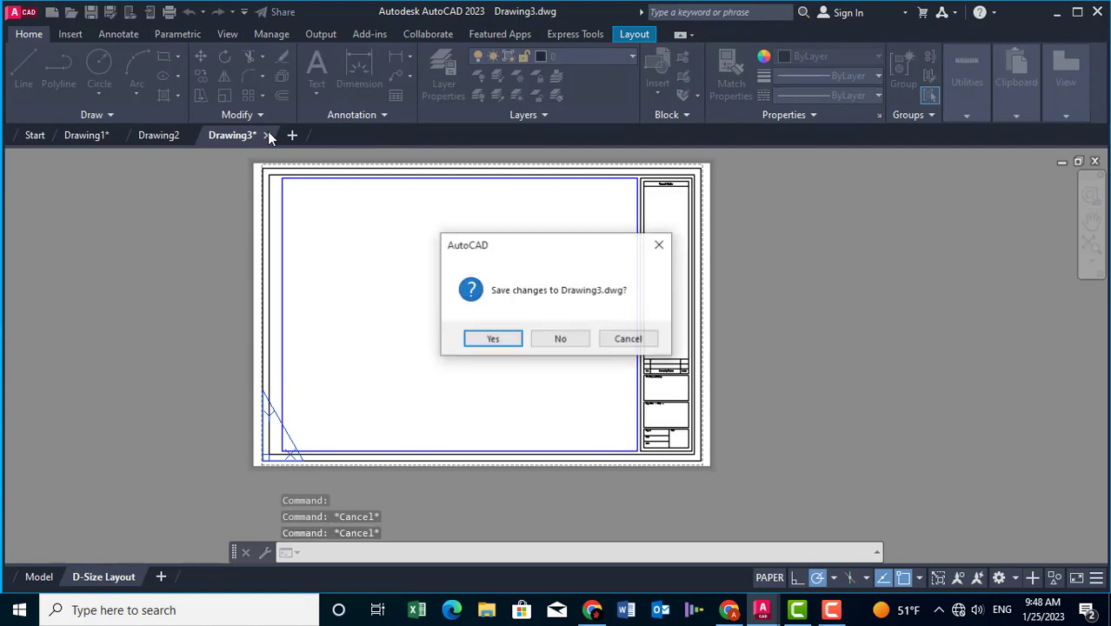
left_click(560, 339)
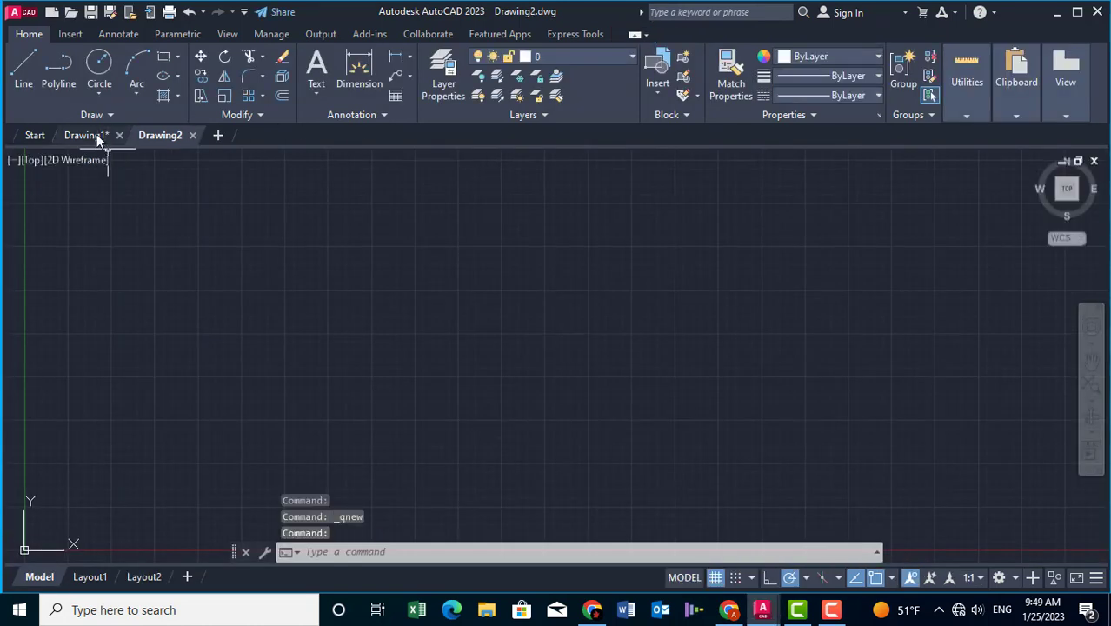
left_click(97, 134)
left_click(161, 136)
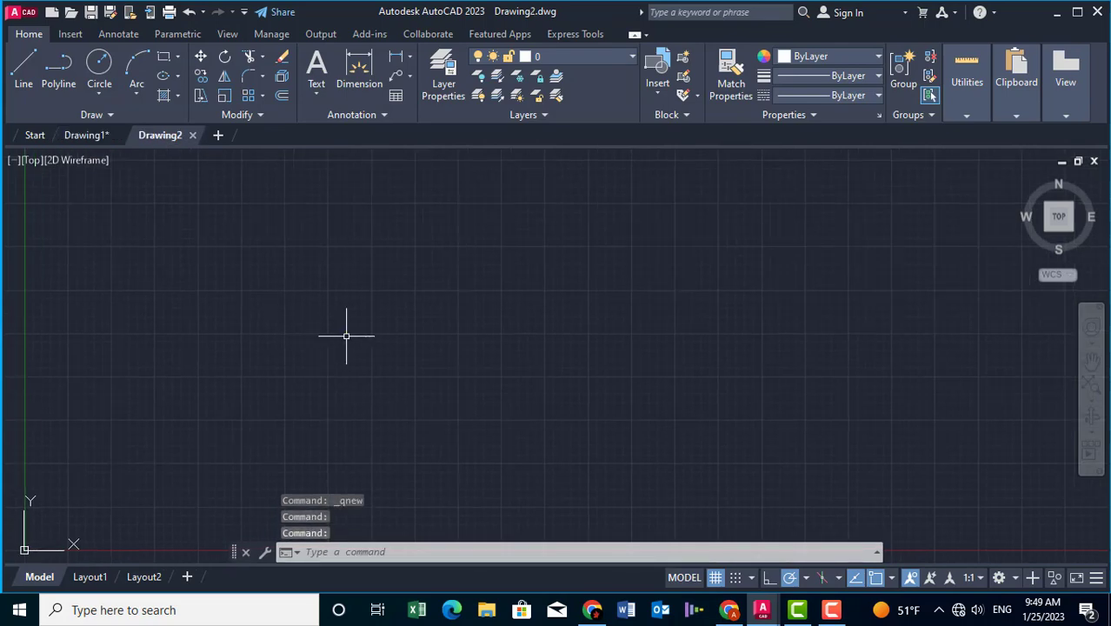
Open the Select File dialog and cancel it without opening anything
mouse_move(346, 339)
middle_mouse_down()
mouse_move(364, 341)
mouse_move(338, 341)
middle_mouse_up()
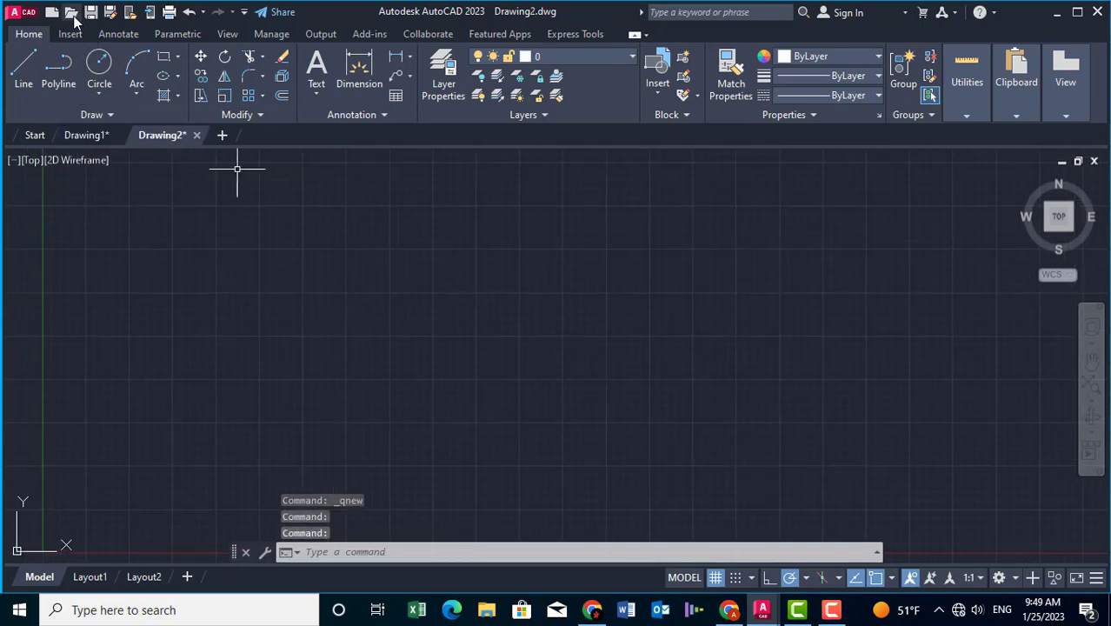
left_click(72, 13)
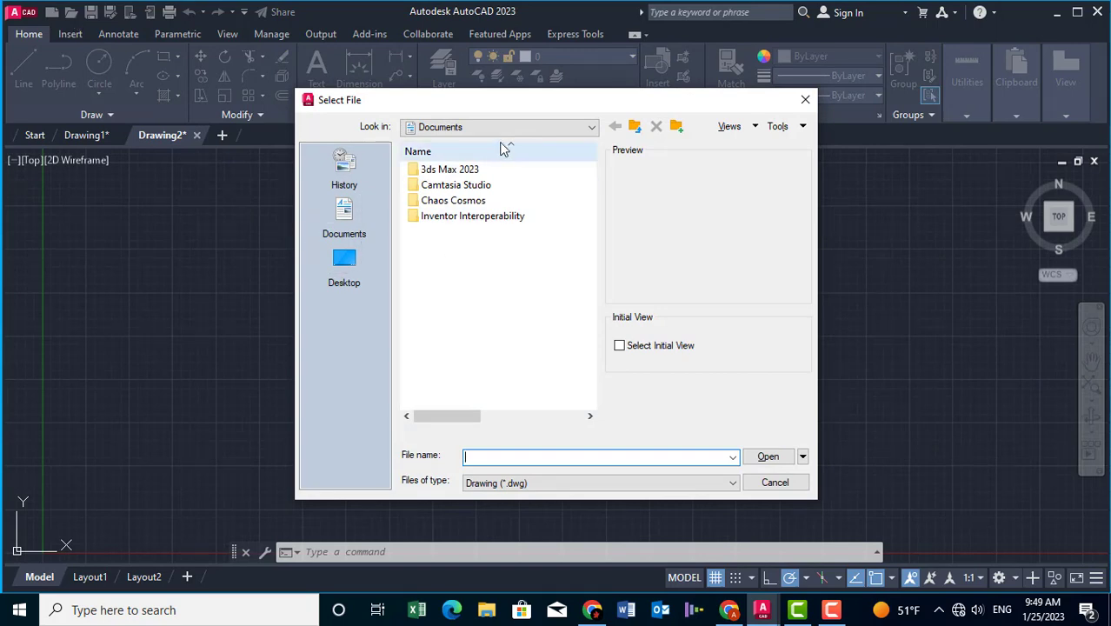
left_click(806, 100)
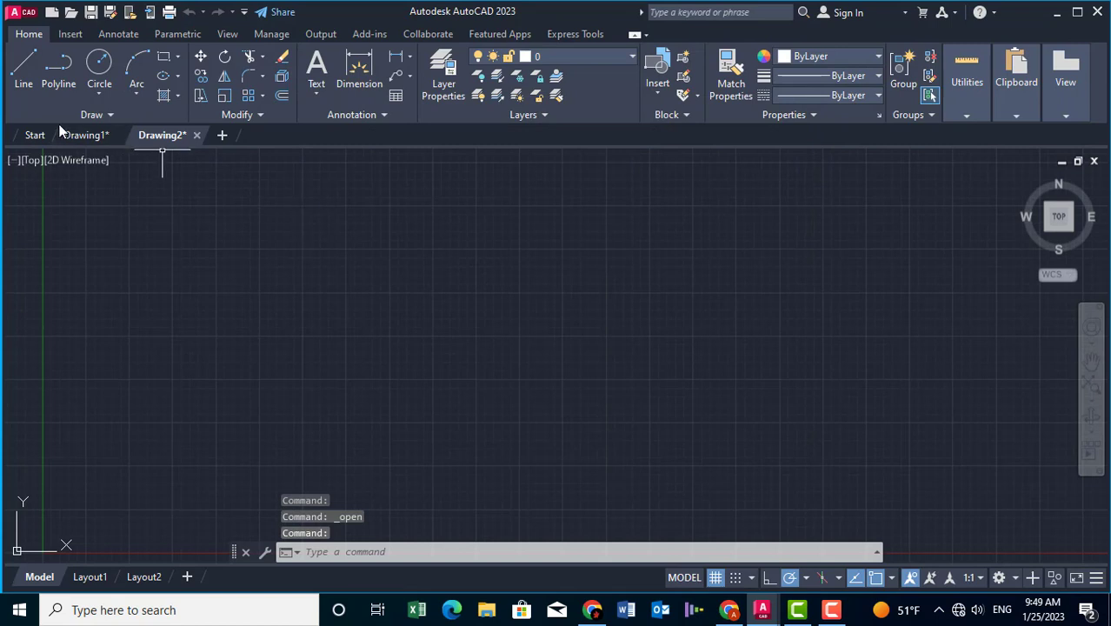
Dock the command line full-width at the bottom, undock and re-dock it, and show its Customize options
middle_click_drag(488, 338, 492, 323)
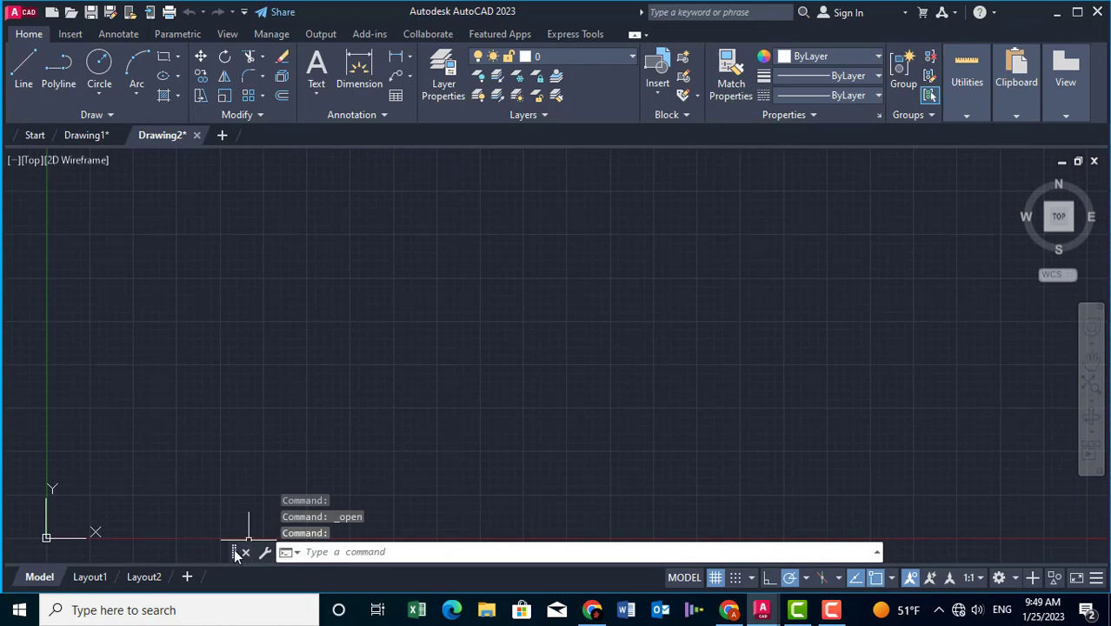
left_click_drag(235, 554, 226, 560)
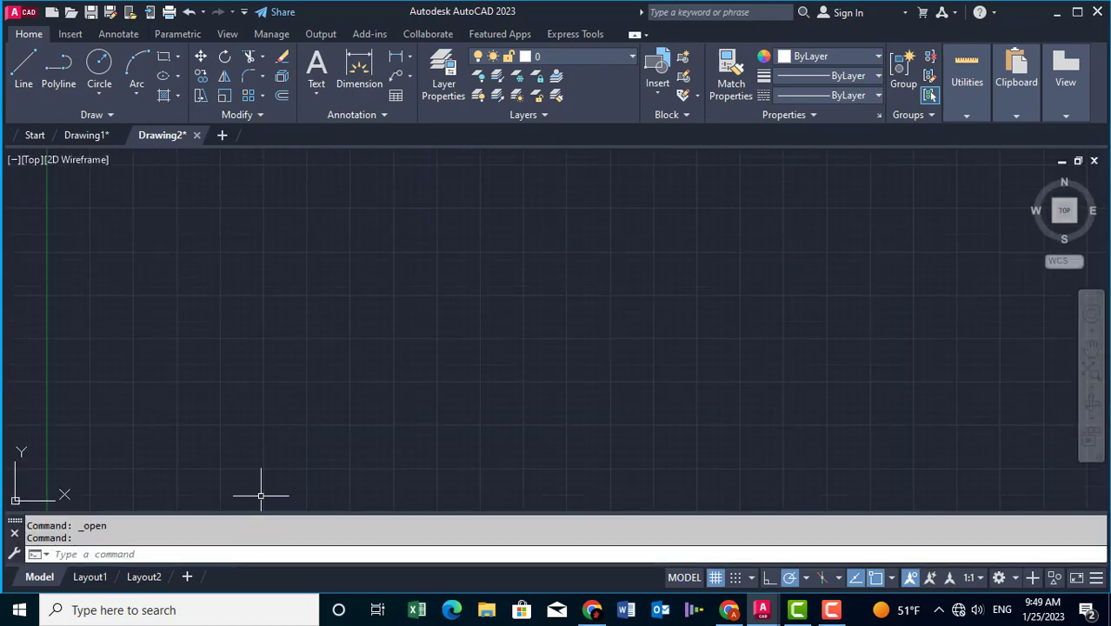
left_click_drag(14, 525, 14, 522)
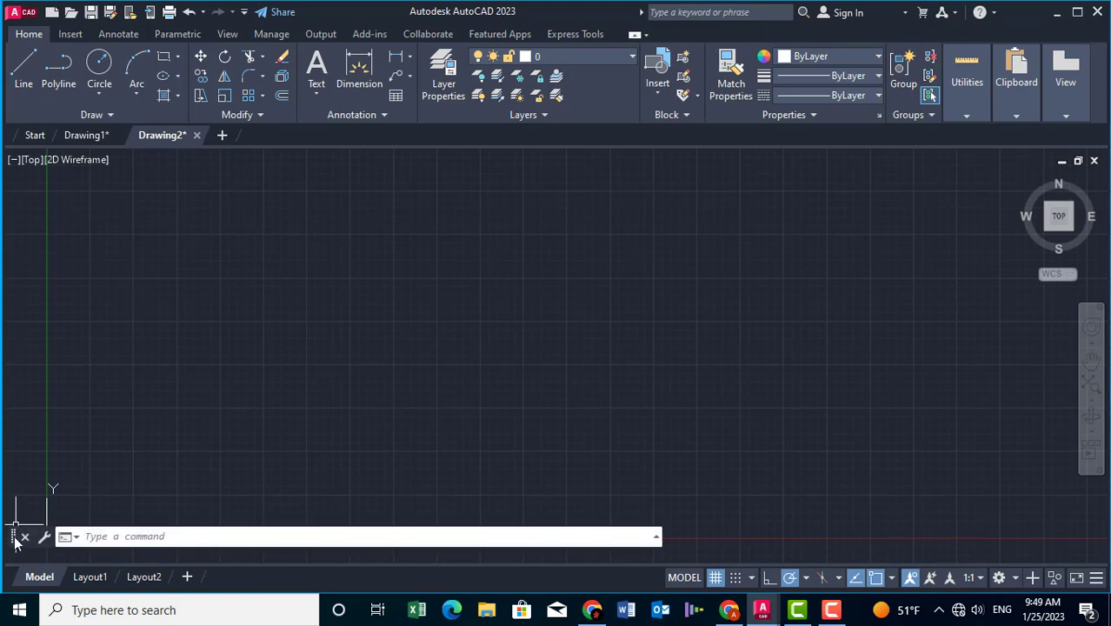
left_click_drag(16, 541, 198, 585)
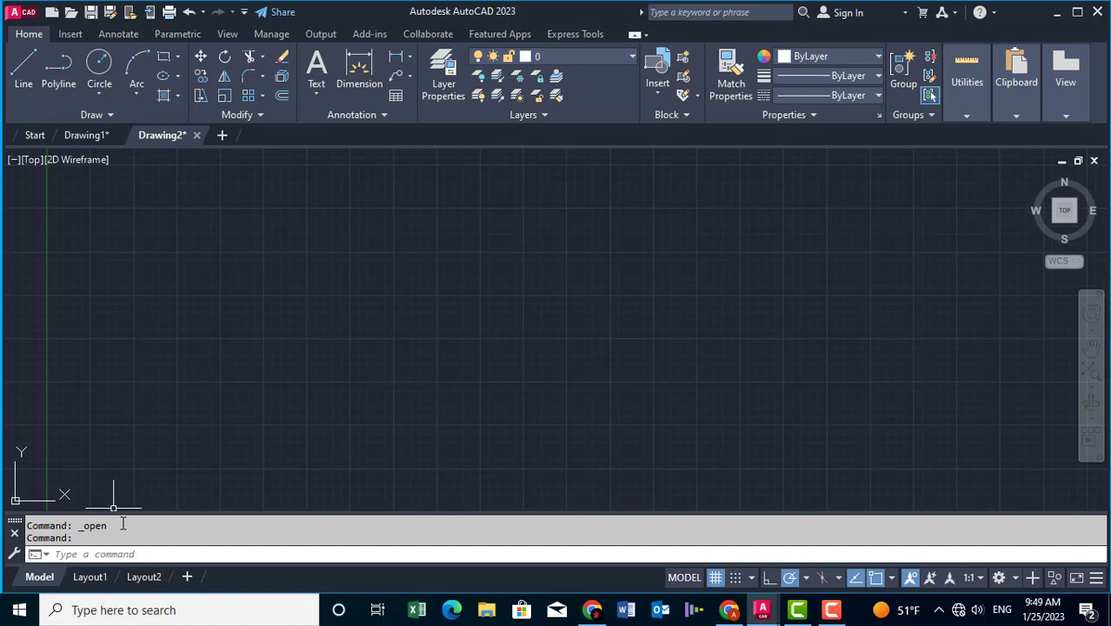
left_click(15, 554)
mouse_move(68, 489)
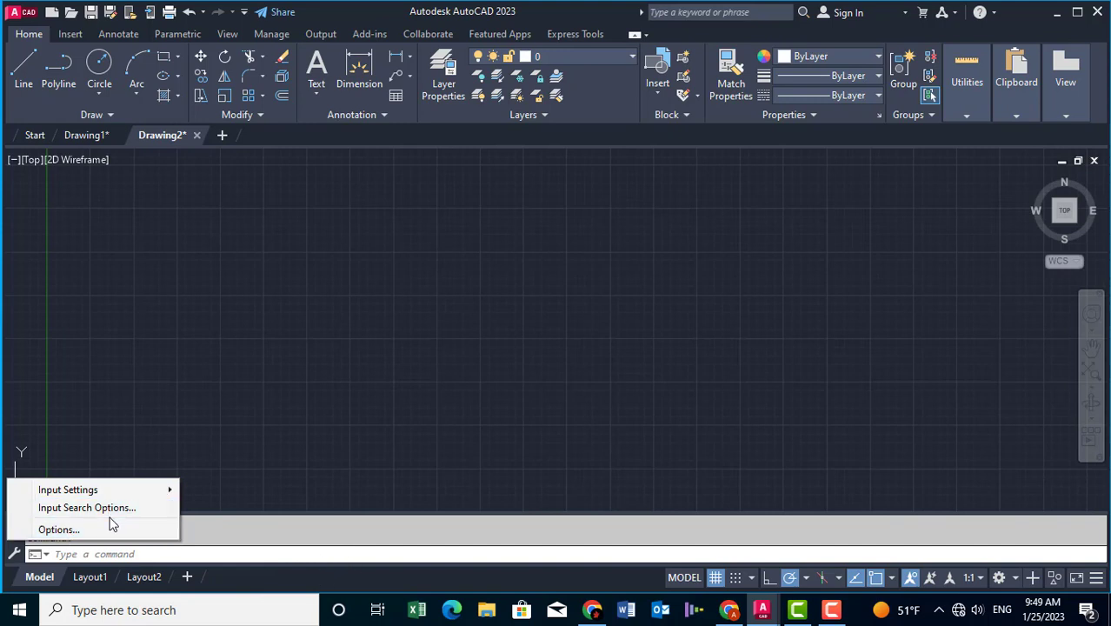
Dismiss the Customize menu, then toggle the grid off, on, and finally off
left_click(216, 558)
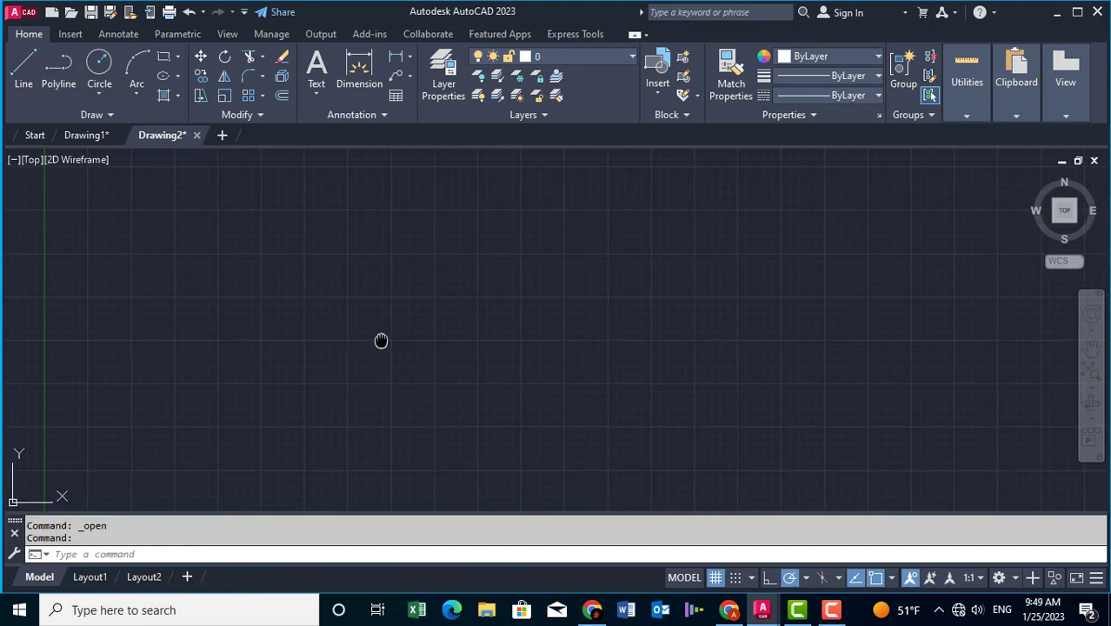
middle_click_drag(382, 340, 371, 352)
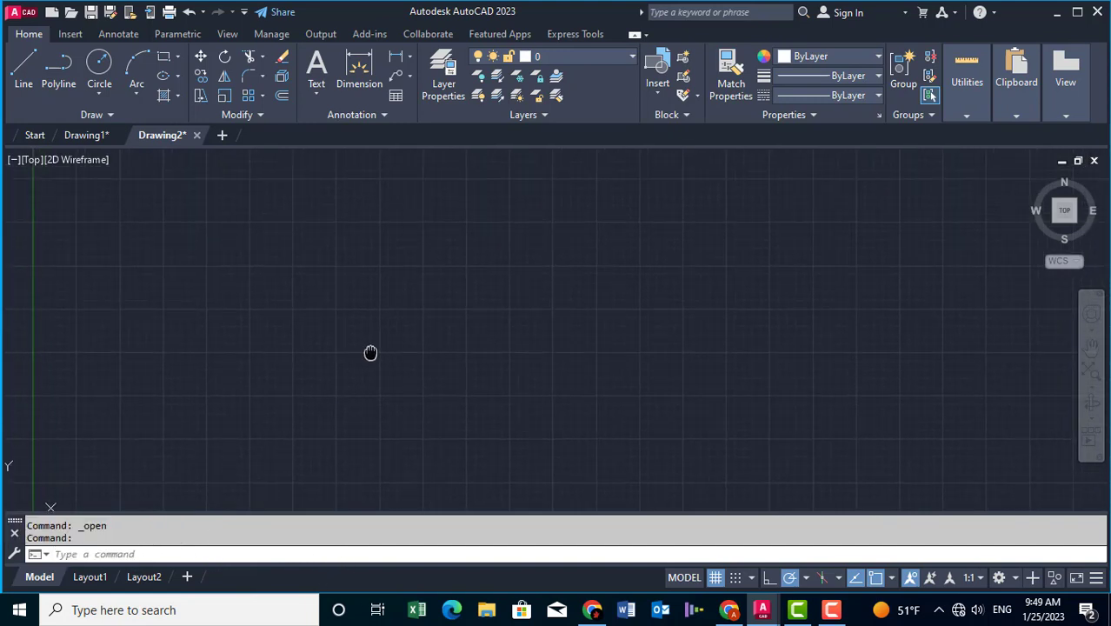
left_click(715, 579)
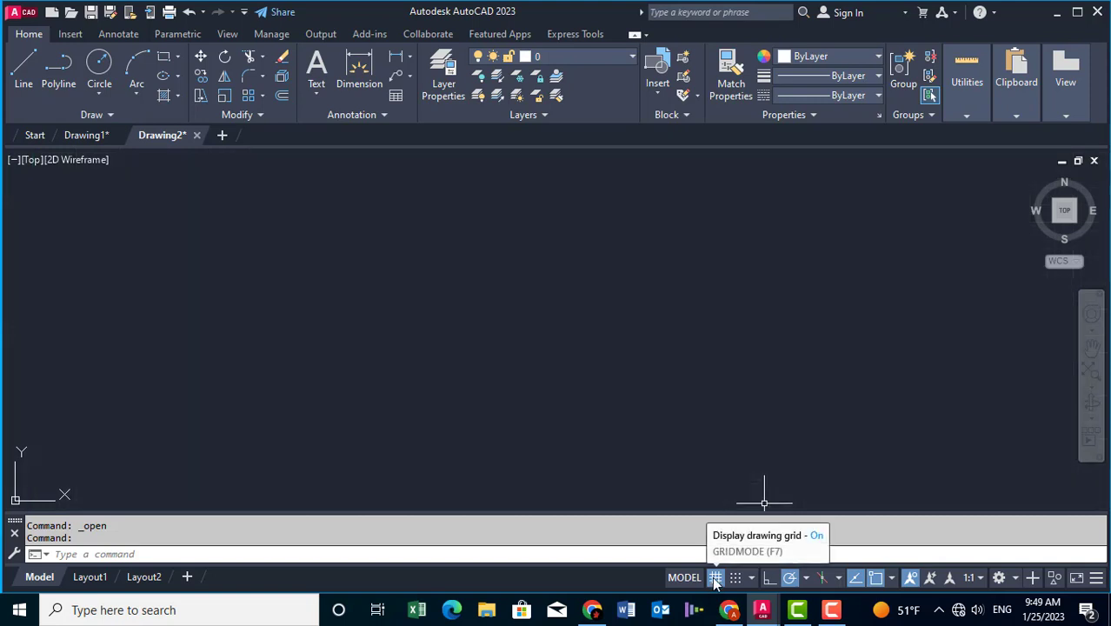
left_click(715, 578)
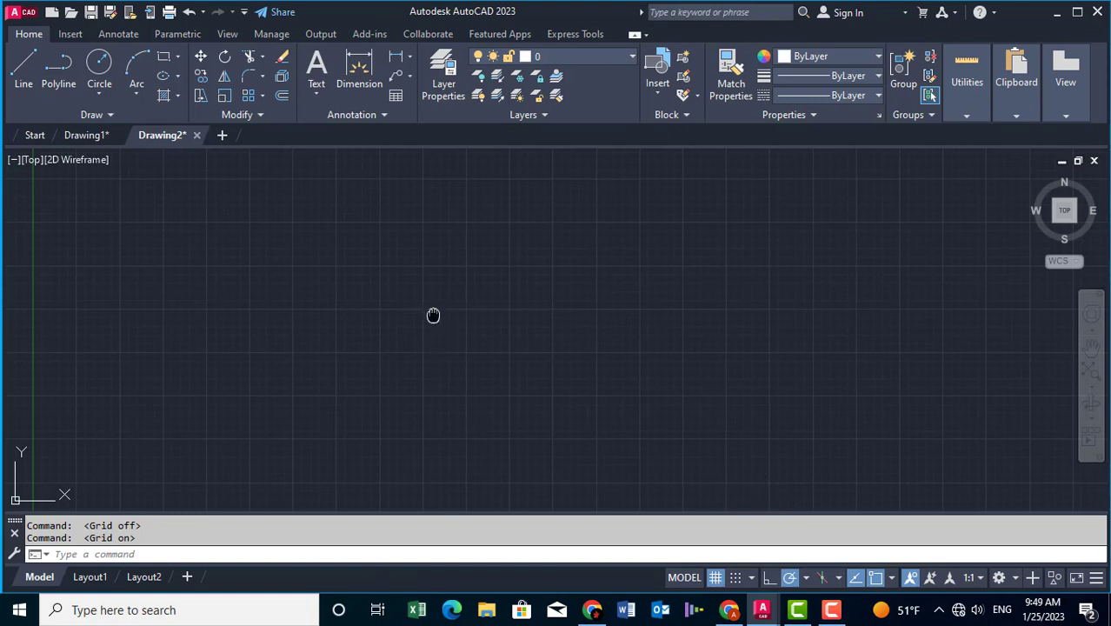
left_click(715, 578)
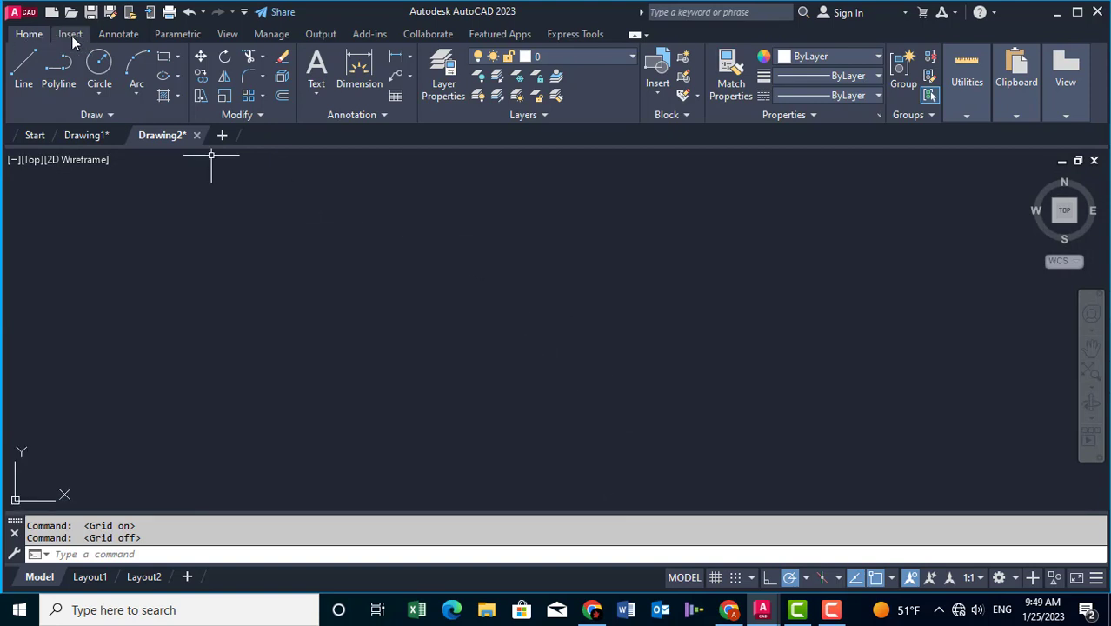
left_click(71, 34)
left_click(119, 34)
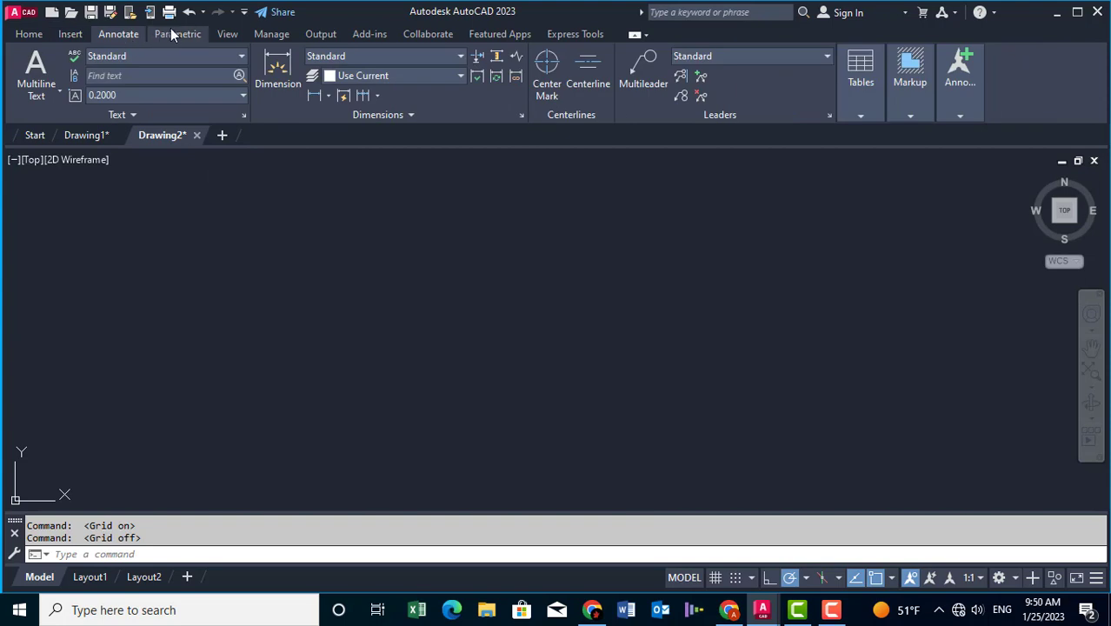
left_click(177, 34)
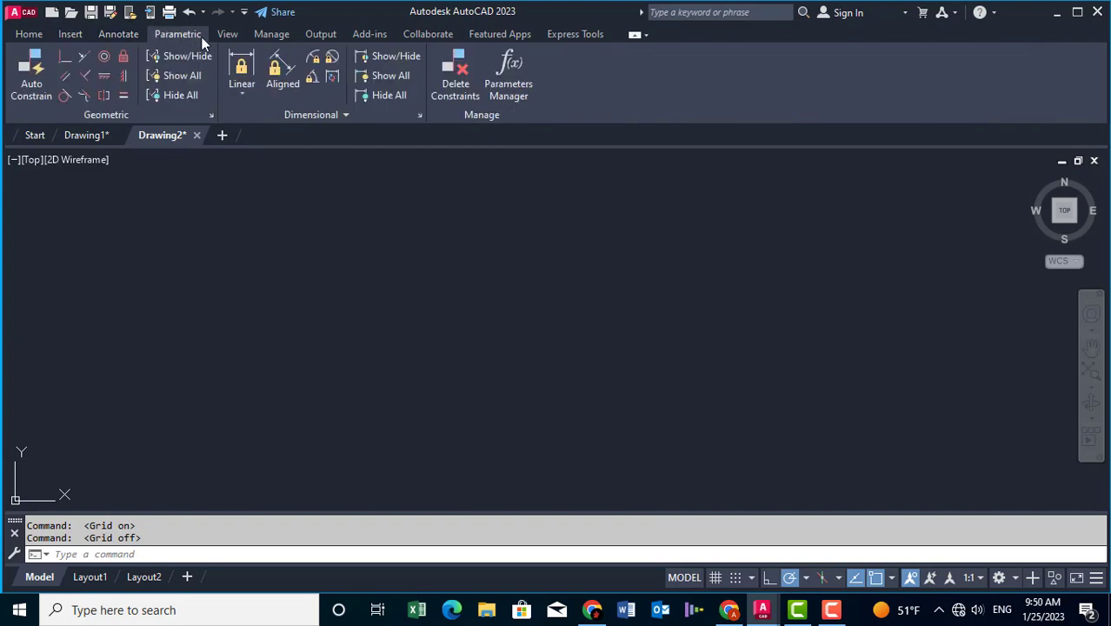
left_click(36, 35)
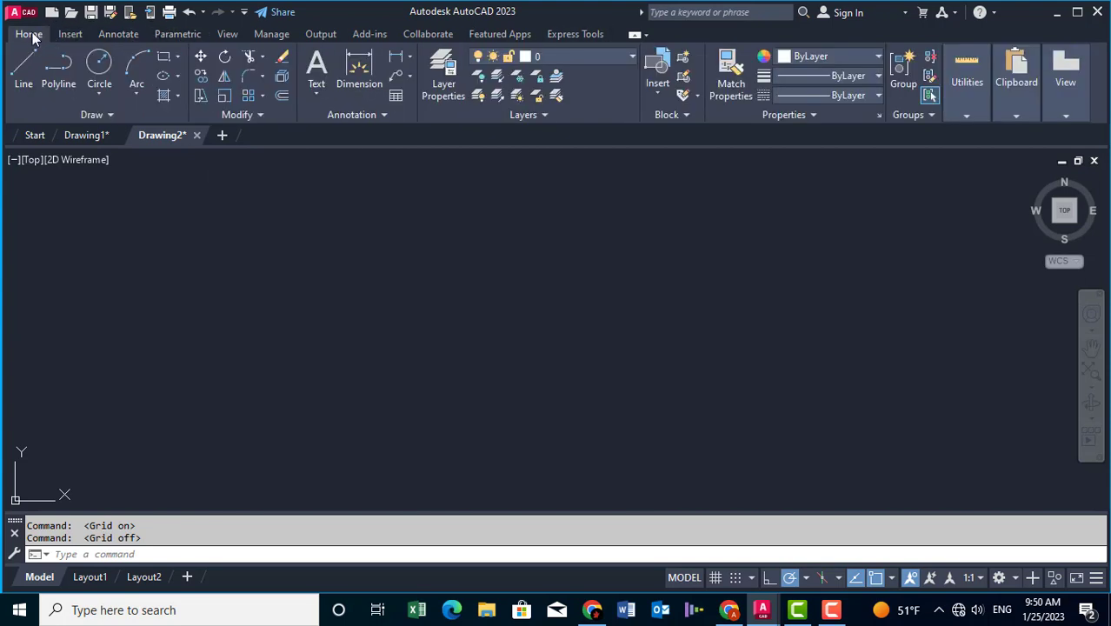
Switch workspaces through 3D Basics and 3D Modeling, ending in AutoCAD Classic
left_click(1016, 579)
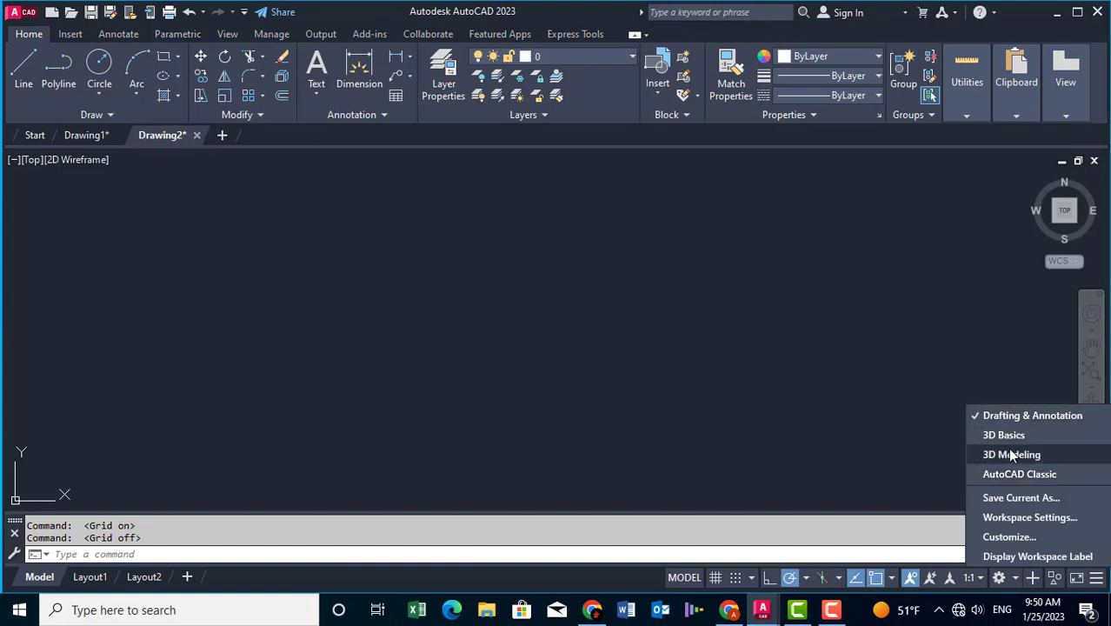
left_click(1003, 436)
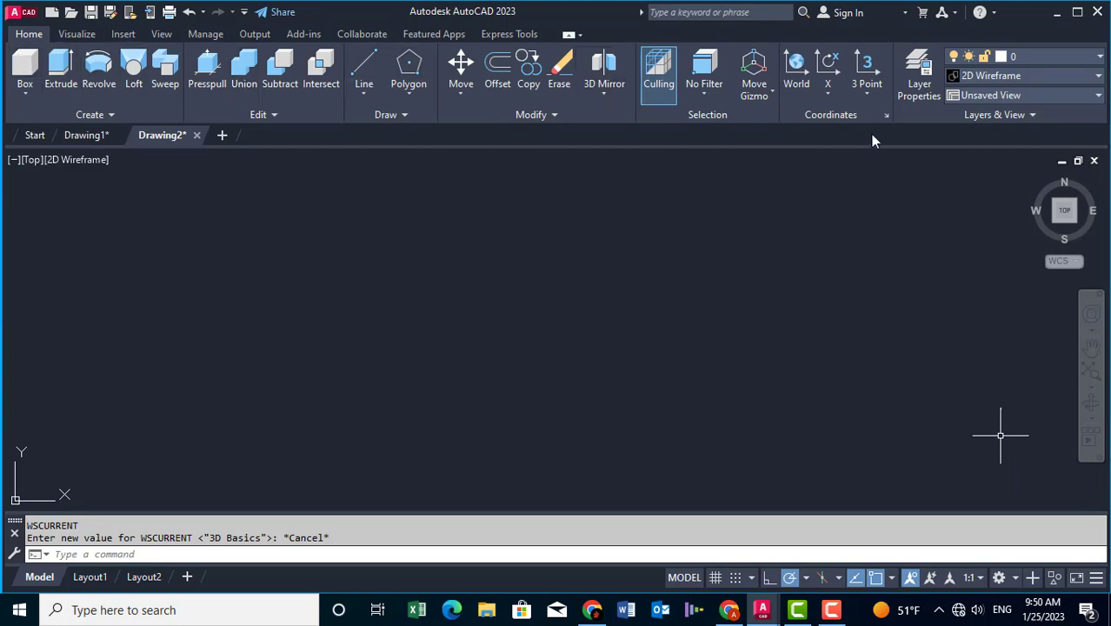
left_click(1000, 577)
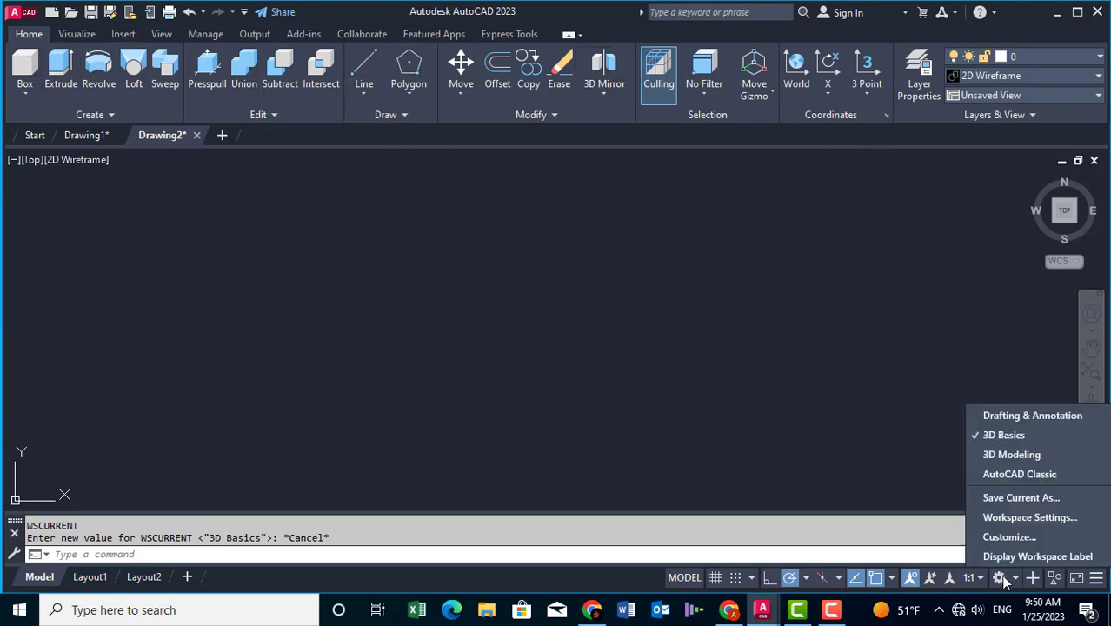
left_click(1016, 458)
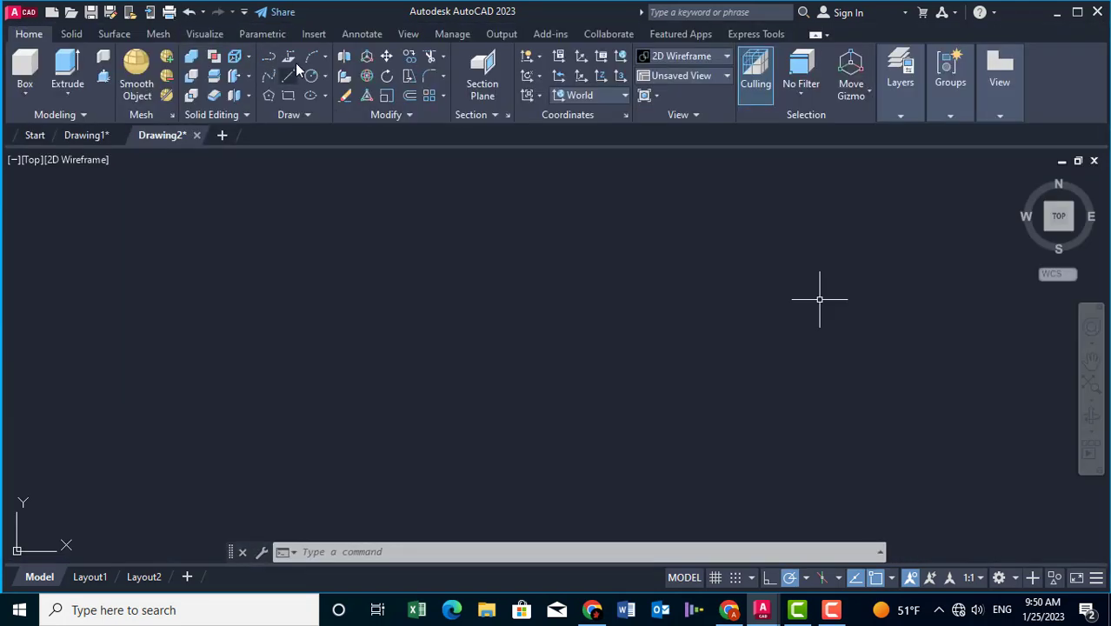
left_click(1007, 585)
left_click(1011, 477)
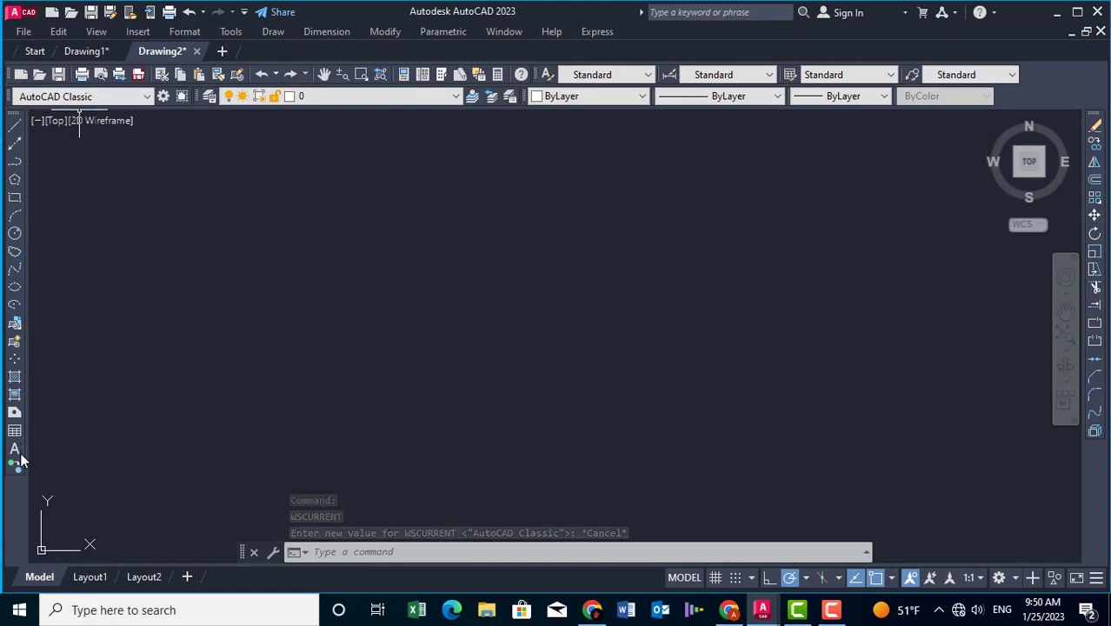
Dock the Draw toolbar in the top toolbar row, then show, move and close the CAD Standards toolbar
mouse_move(15, 119)
left_mouse_down()
mouse_move(162, 148)
mouse_move(25, 126)
mouse_move(1, 193)
left_mouse_up()
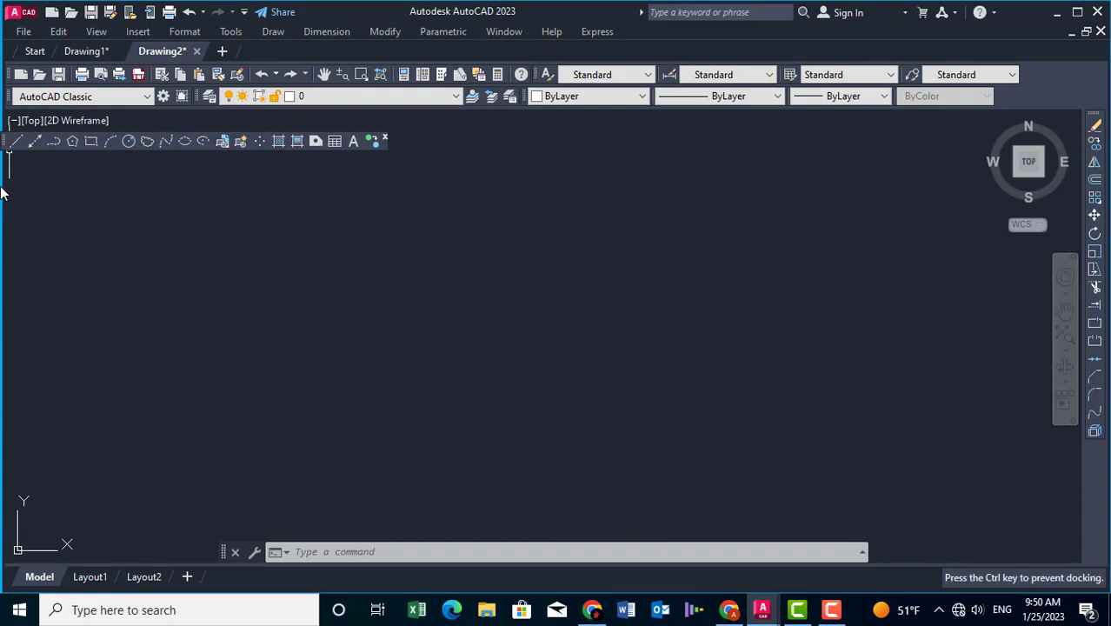
left_click_drag(340, 130, 340, 122)
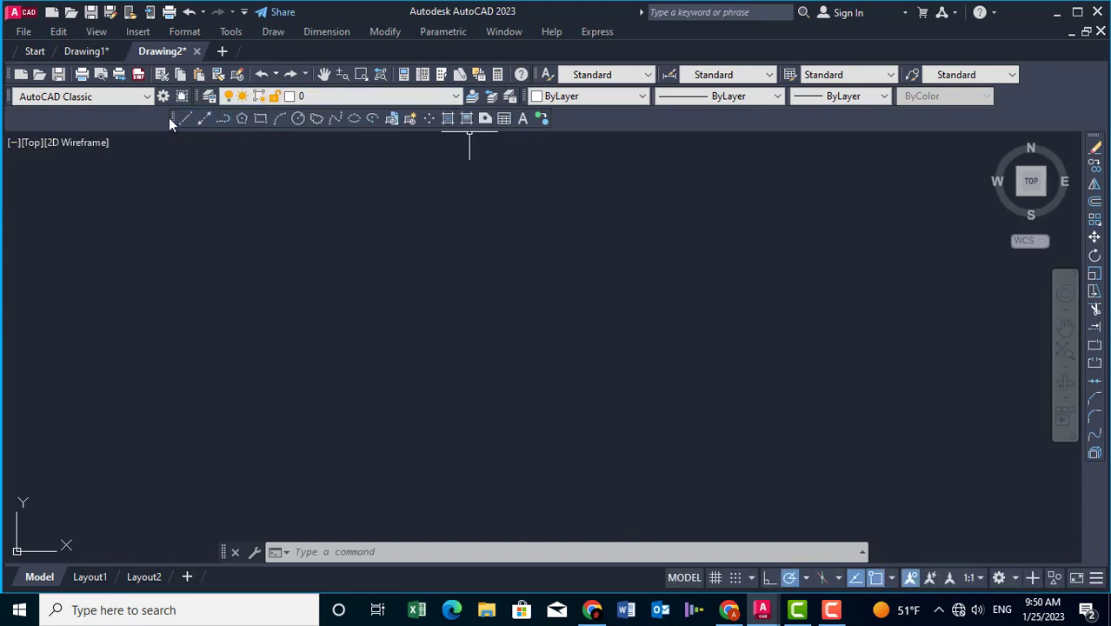
right_click(835, 122)
mouse_move(884, 129)
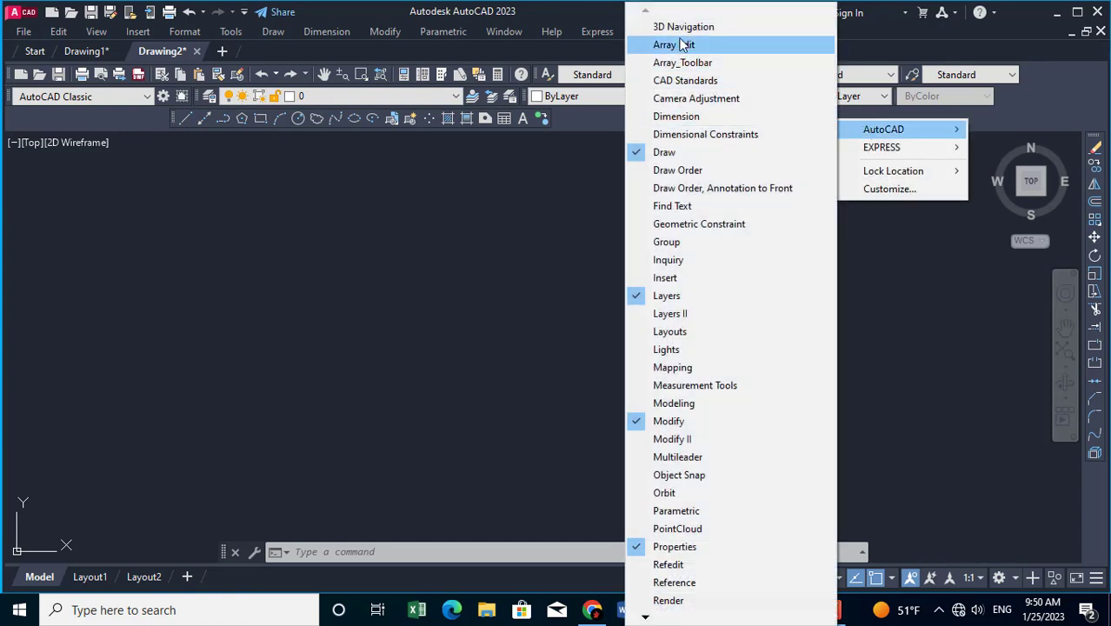
left_click(674, 80)
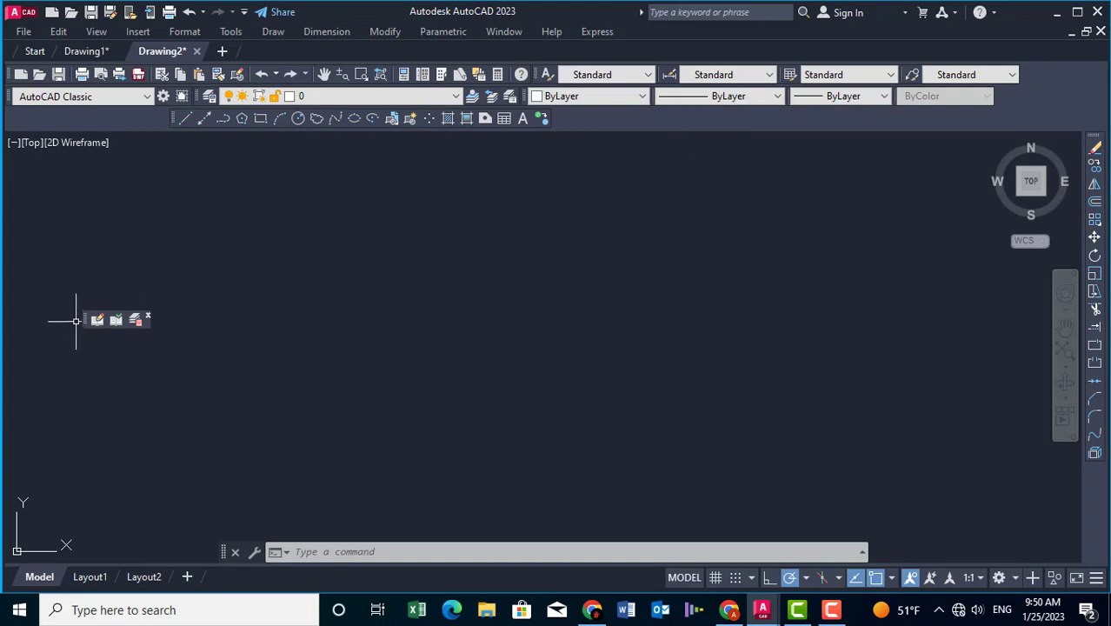
left_click_drag(83, 321, 273, 205)
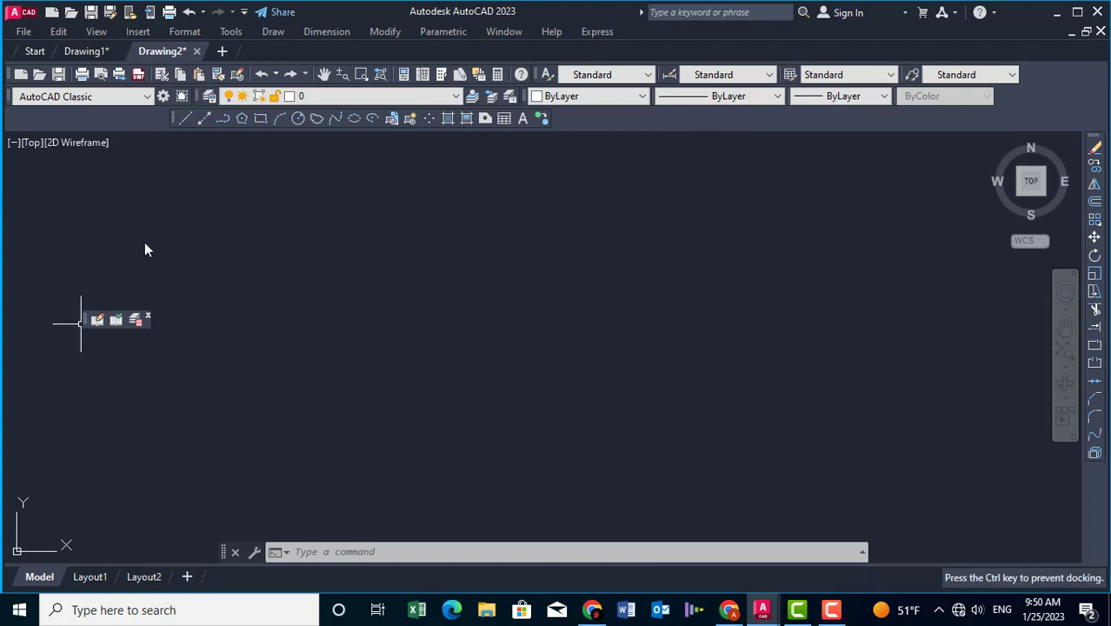
mouse_move(146, 249)
left_mouse_down()
mouse_move(0, 232)
mouse_move(11, 226)
left_mouse_up()
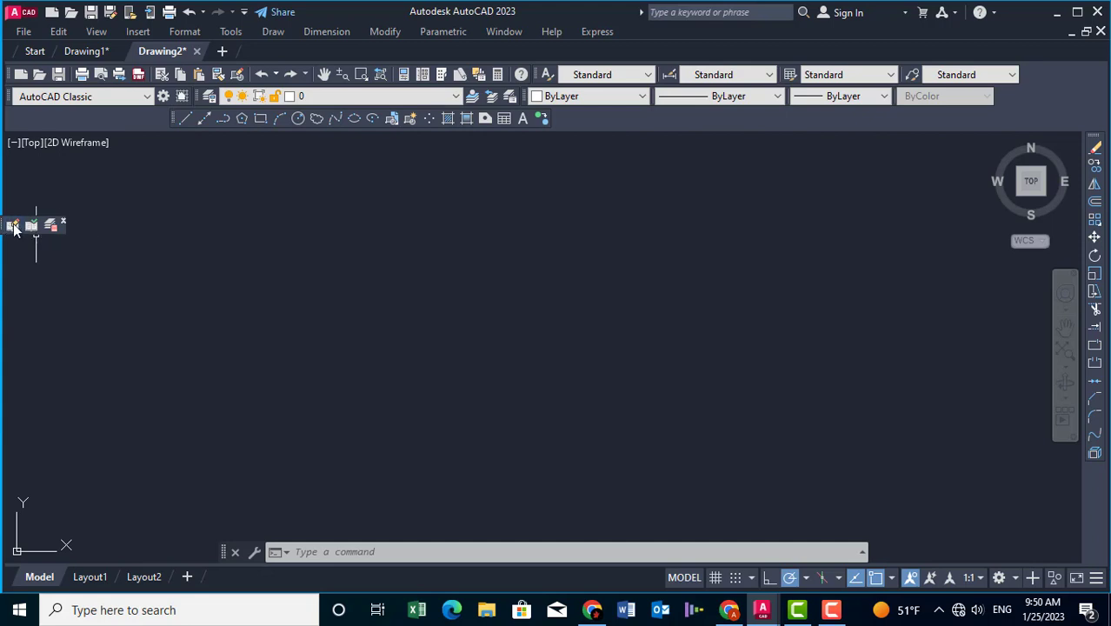
left_click(64, 225)
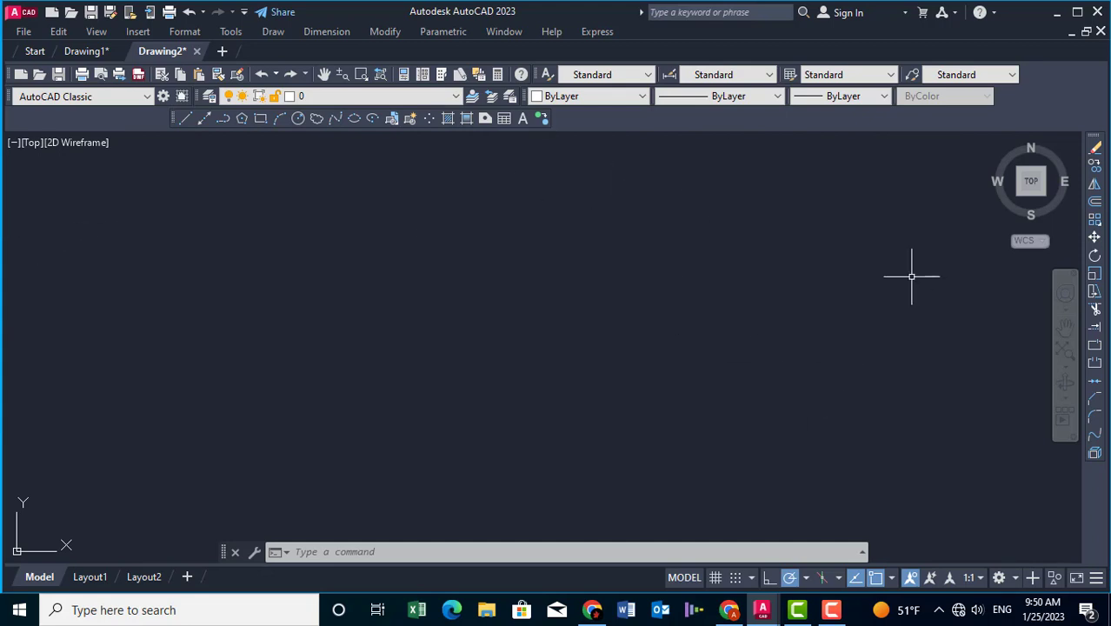
mouse_move(1030, 181)
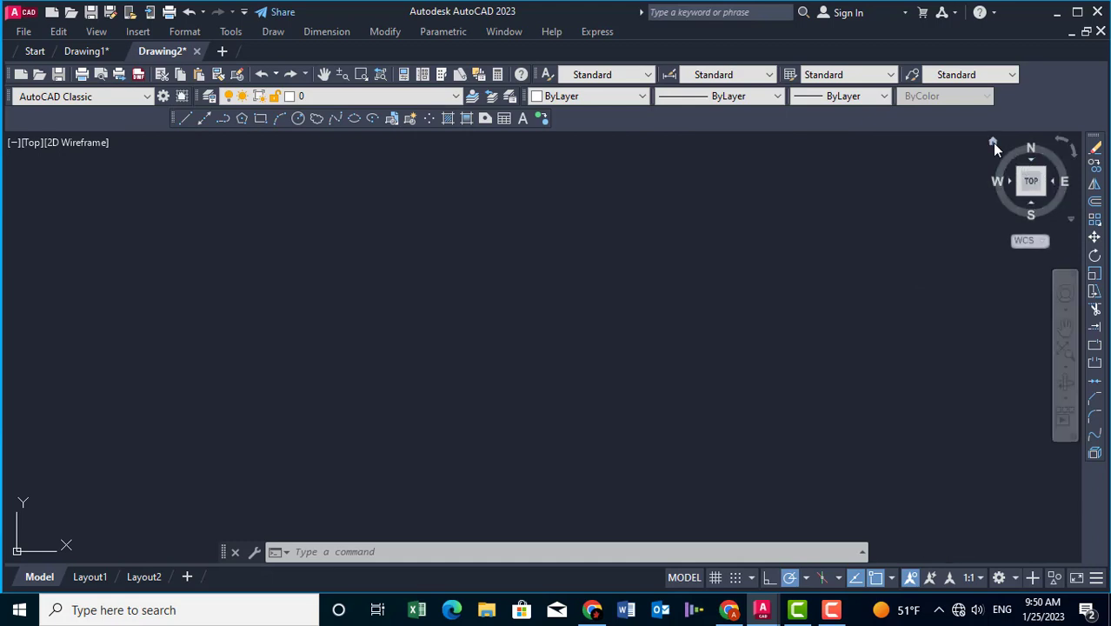
left_click(992, 142)
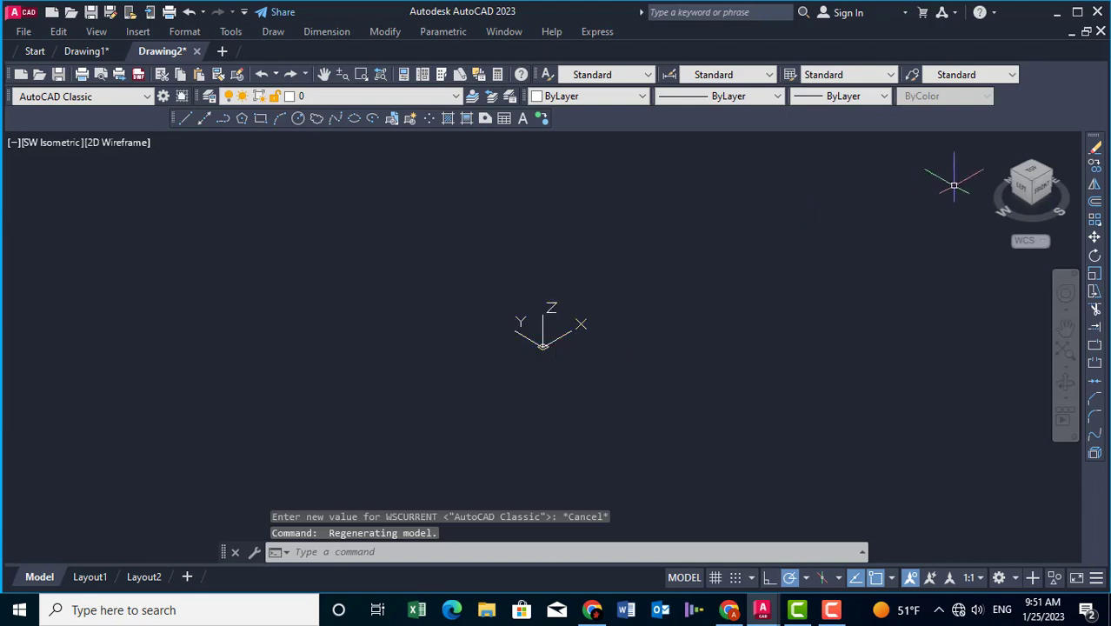
mouse_move(1032, 185)
left_click(994, 142)
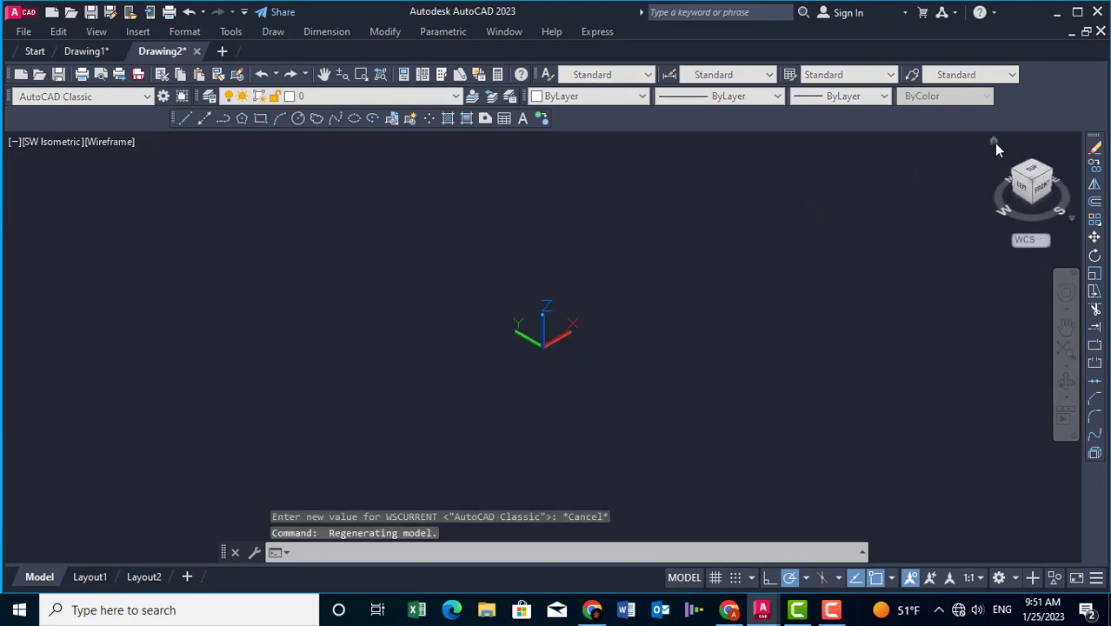
left_click(1034, 178)
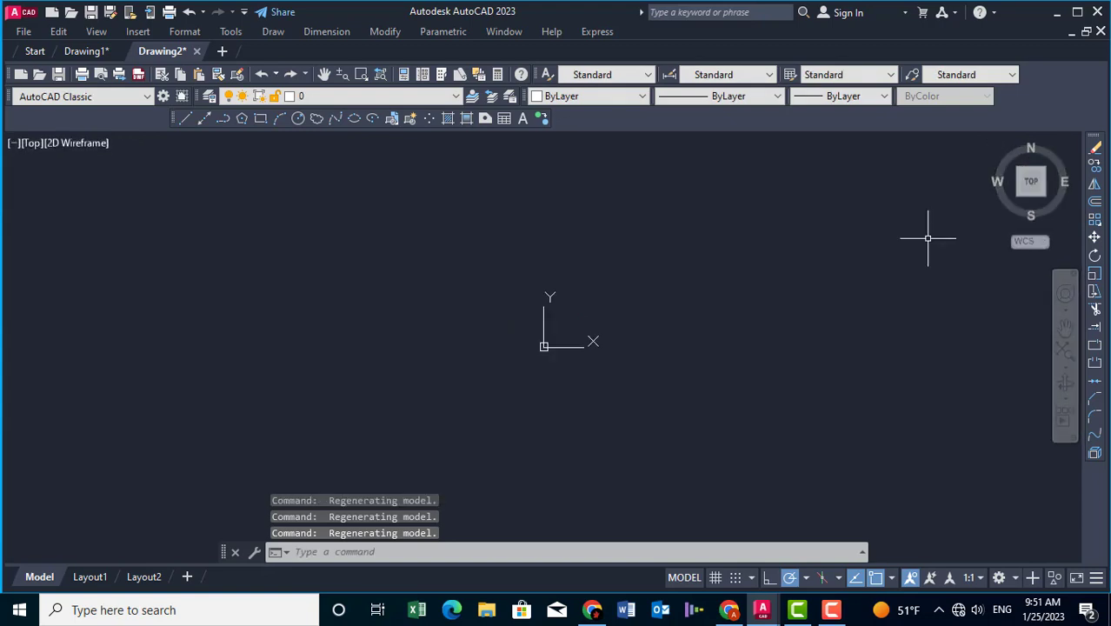
middle_click_drag(632, 323, 476, 370)
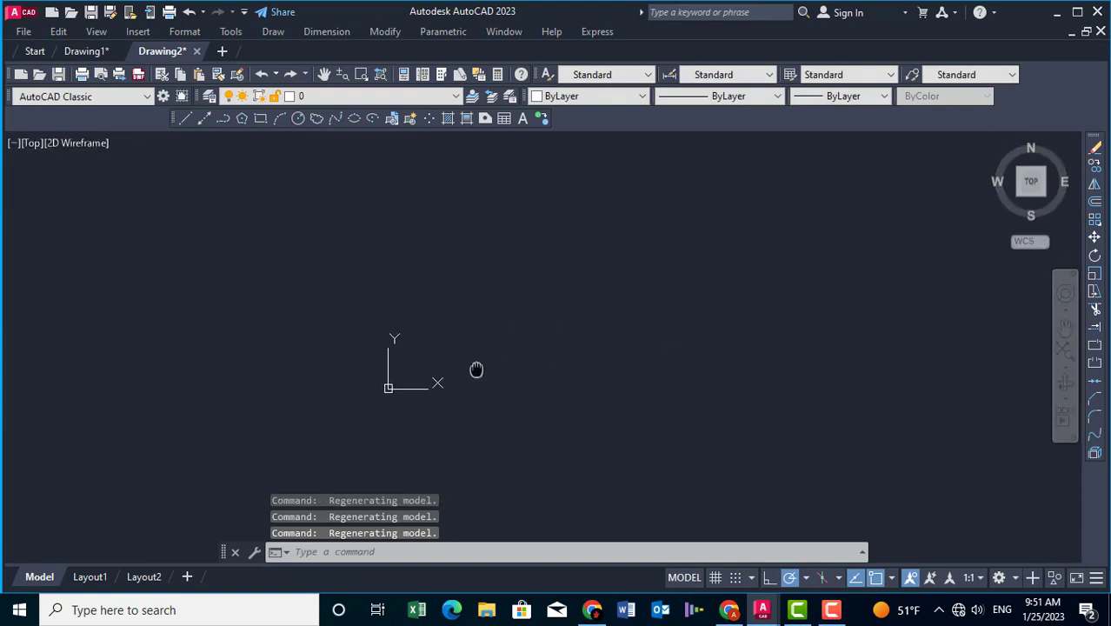
left_click(13, 143)
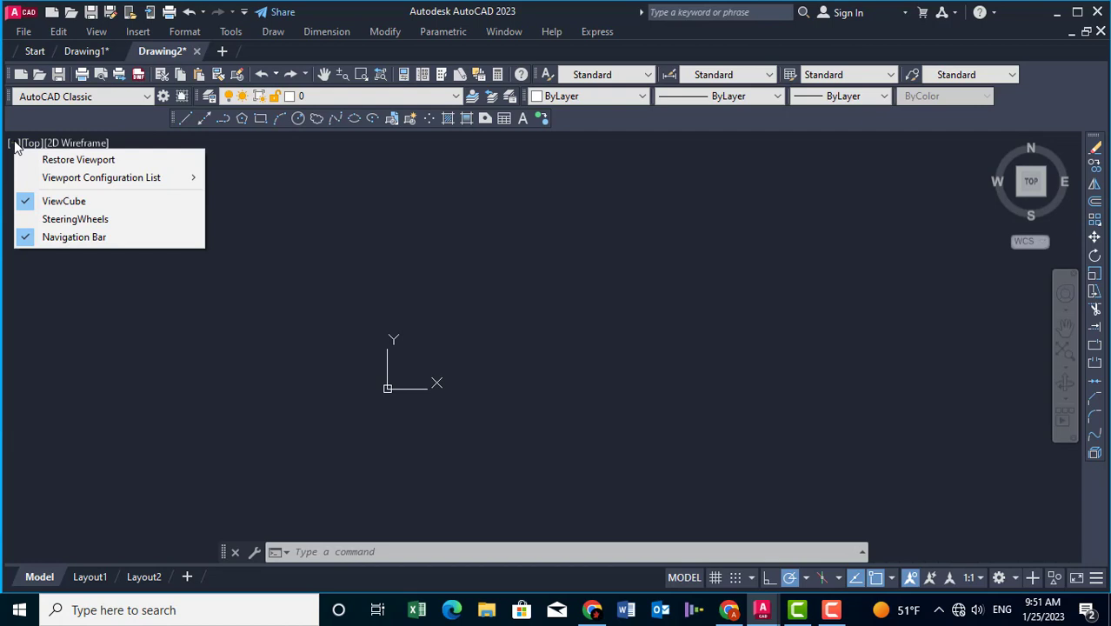
left_click(27, 203)
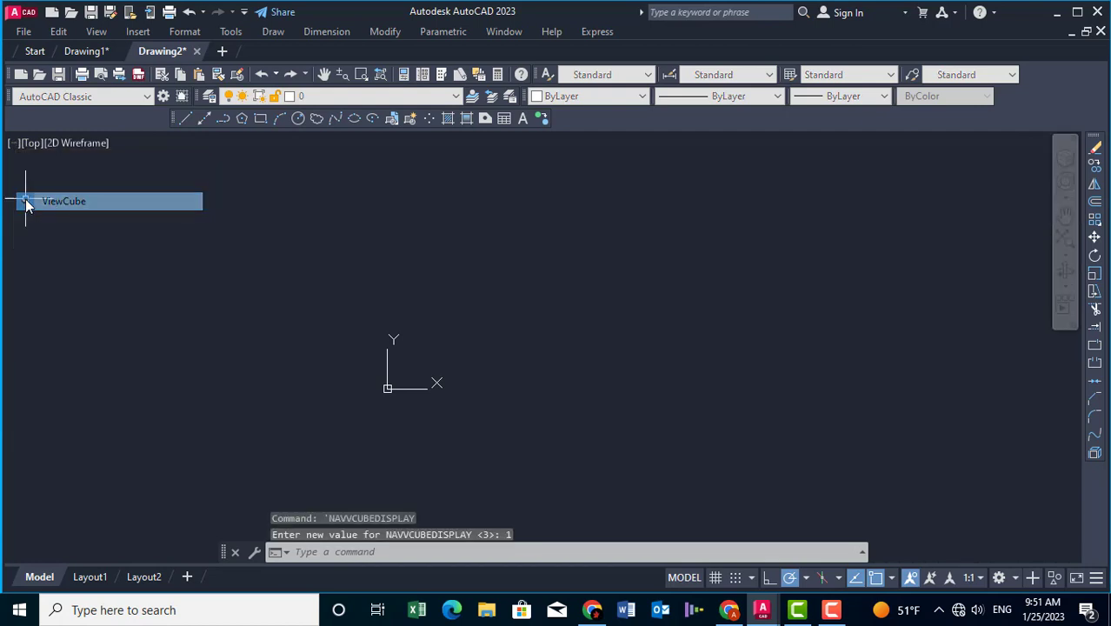
left_click(14, 144)
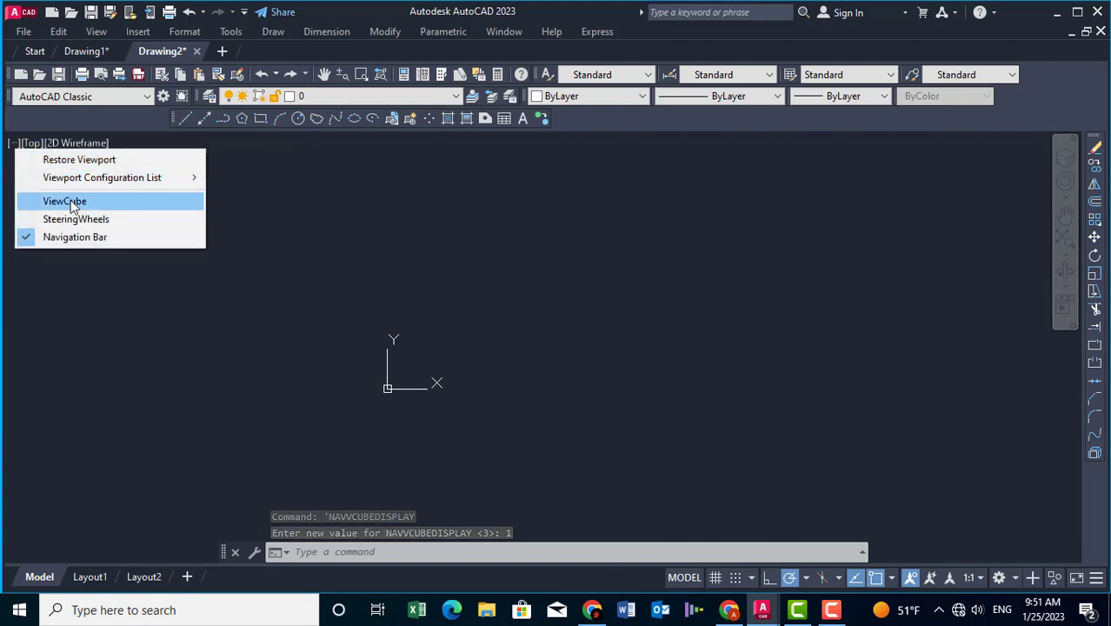
left_click(67, 201)
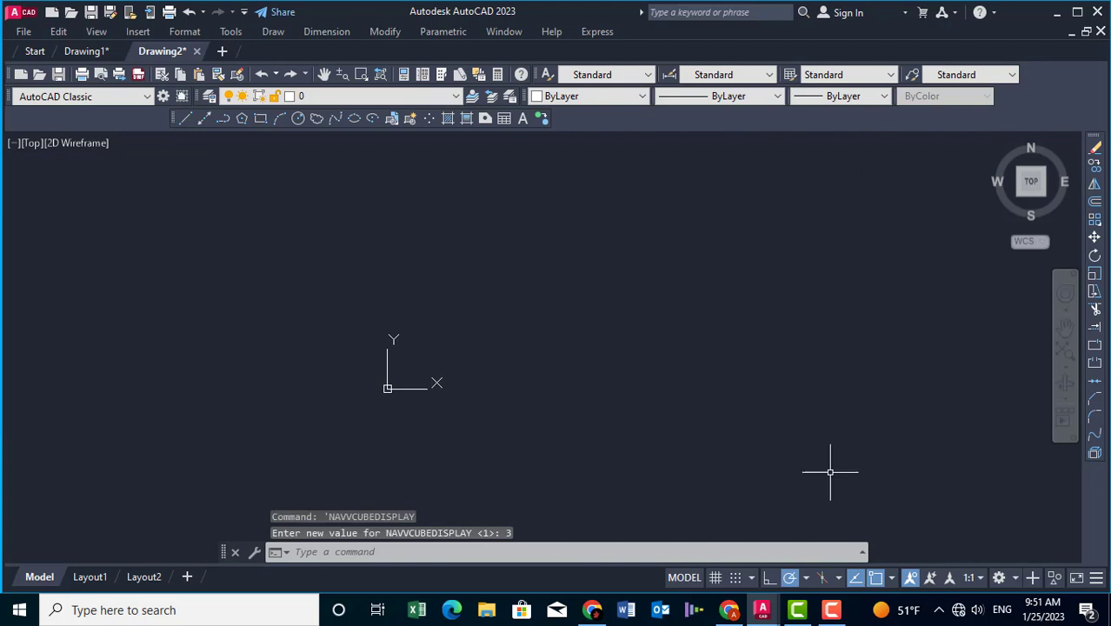
Switch to the Drafting & Annotation workspace and dock the command line full width
left_click(1014, 581)
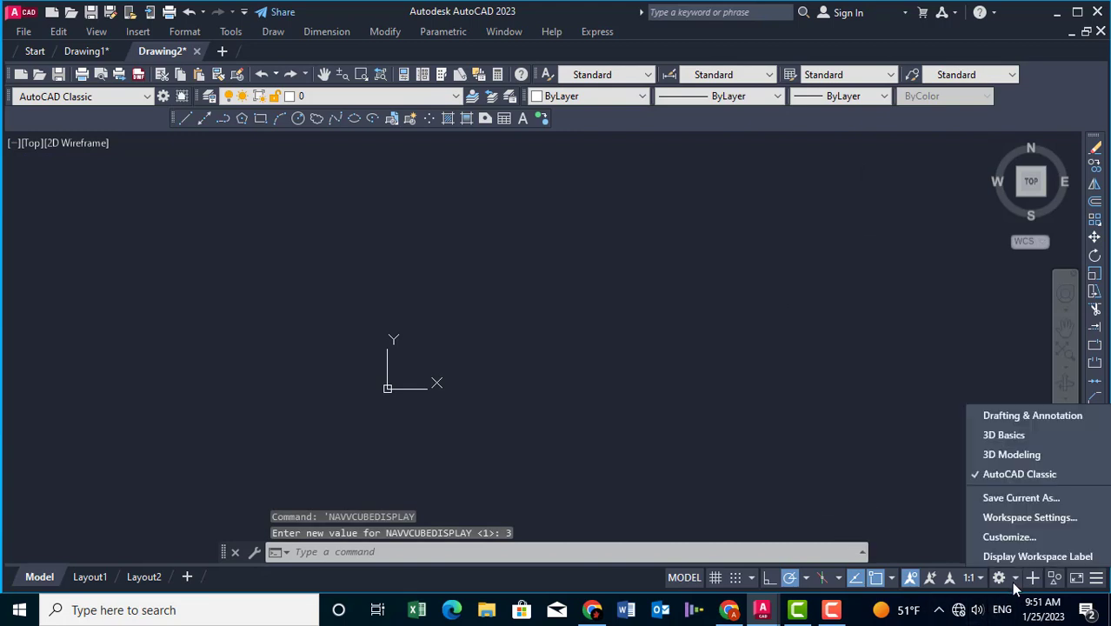
left_click(1032, 416)
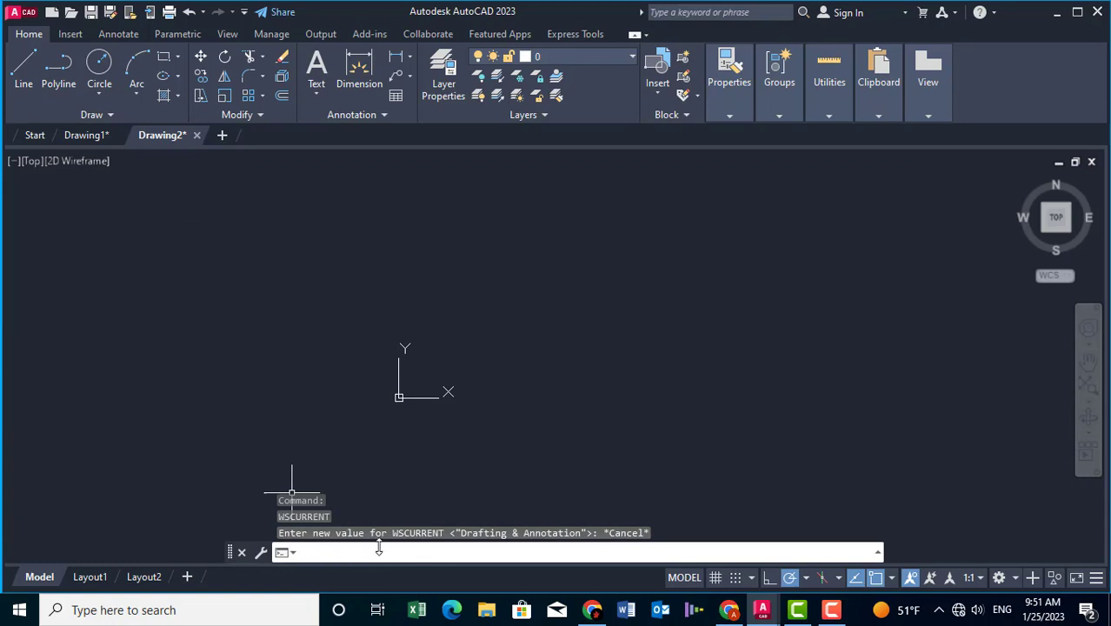
left_click_drag(231, 555, 225, 561)
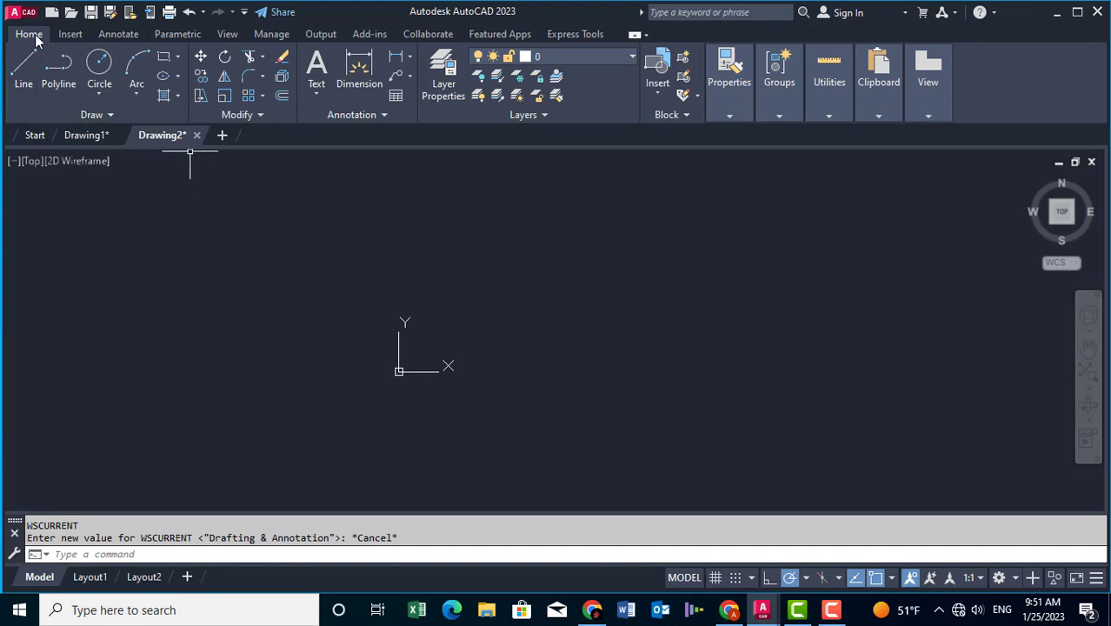
Hide the Home tab from the ribbon, restore it, and show the Home tools
right_click(997, 74)
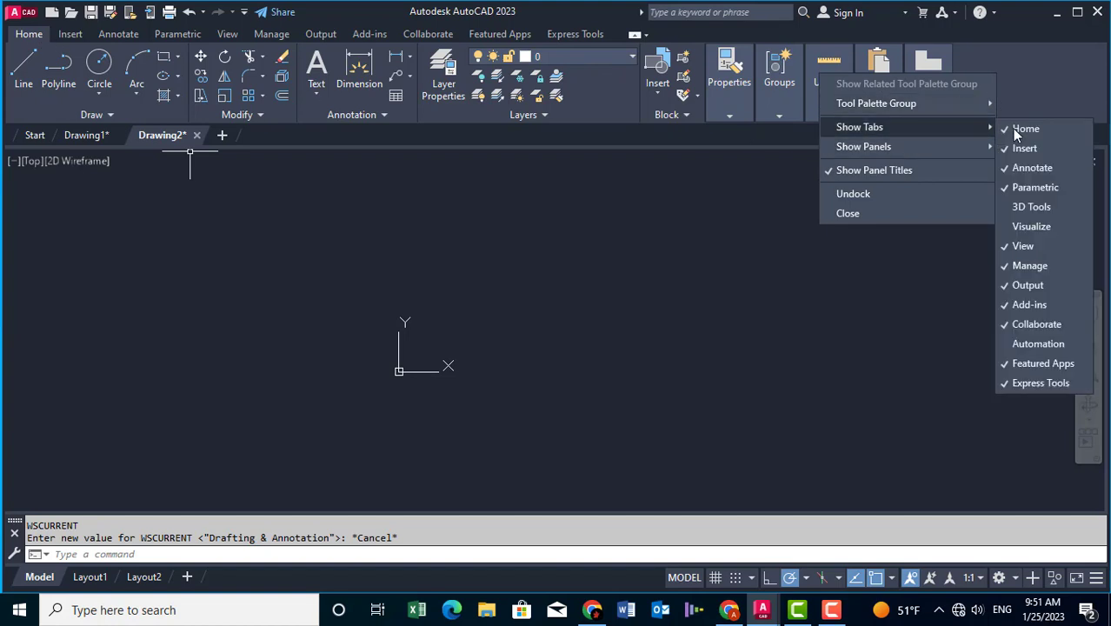
mouse_move(861, 127)
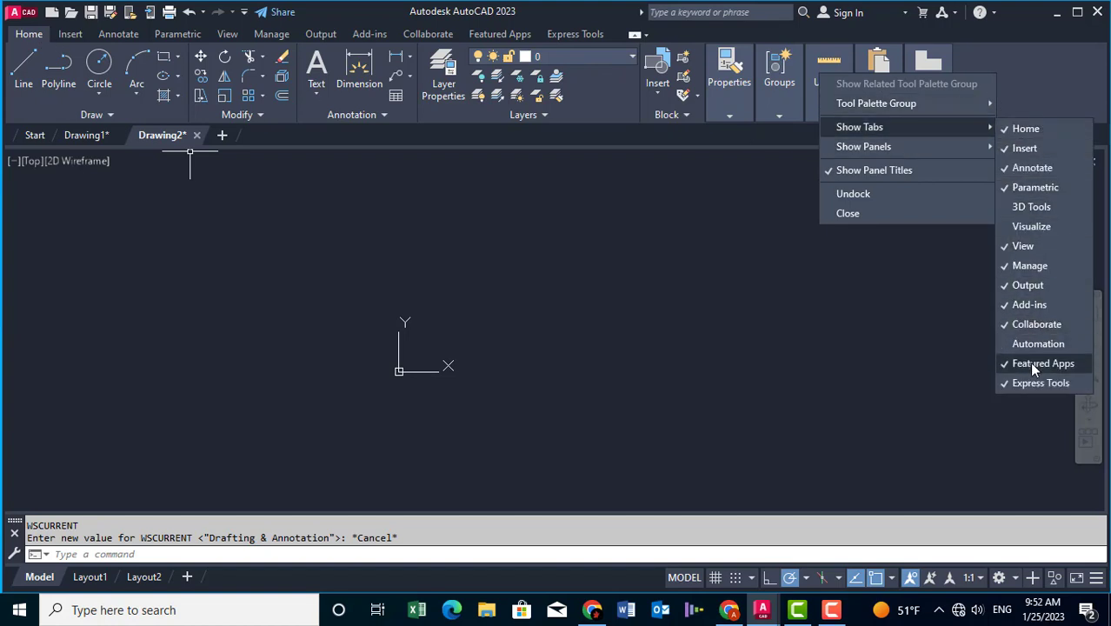
left_click(1004, 133)
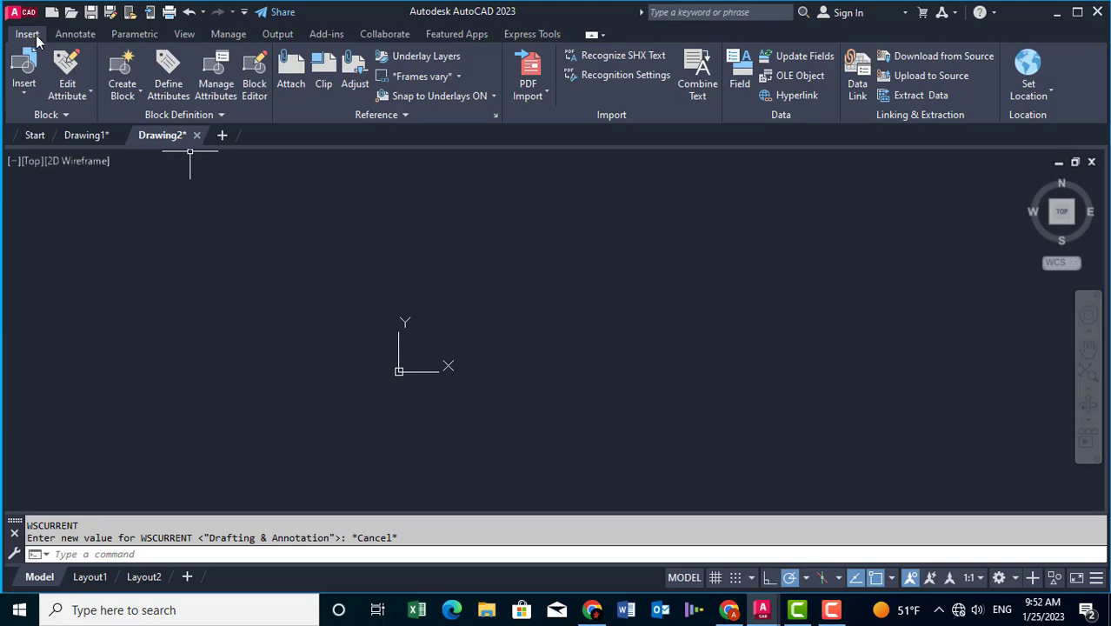
right_click(1083, 84)
mouse_move(943, 133)
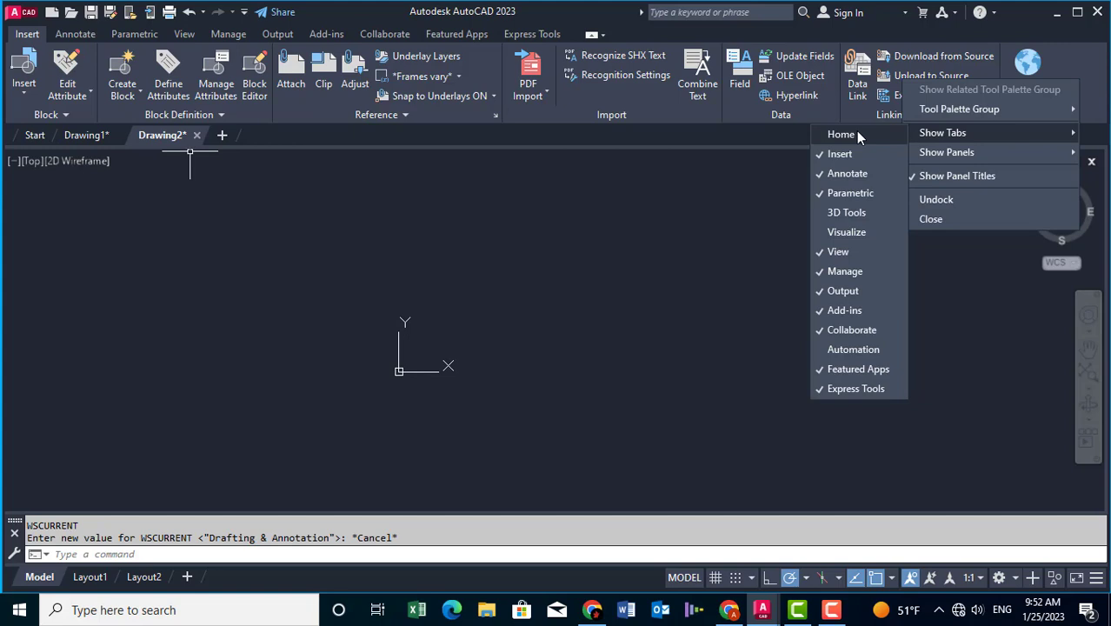
left_click(858, 134)
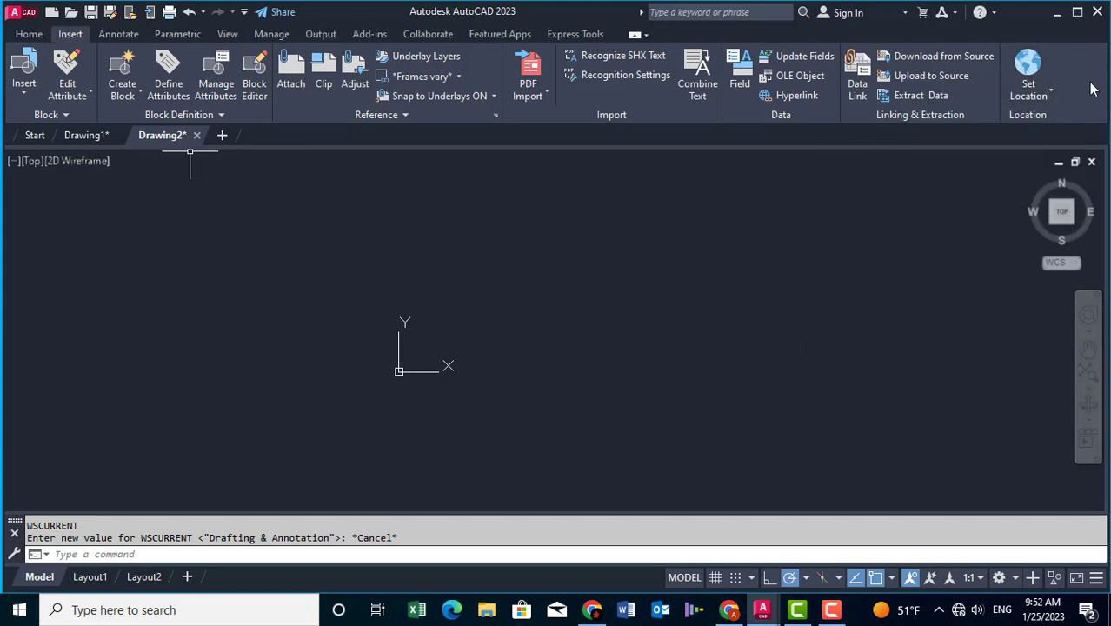
left_click(30, 35)
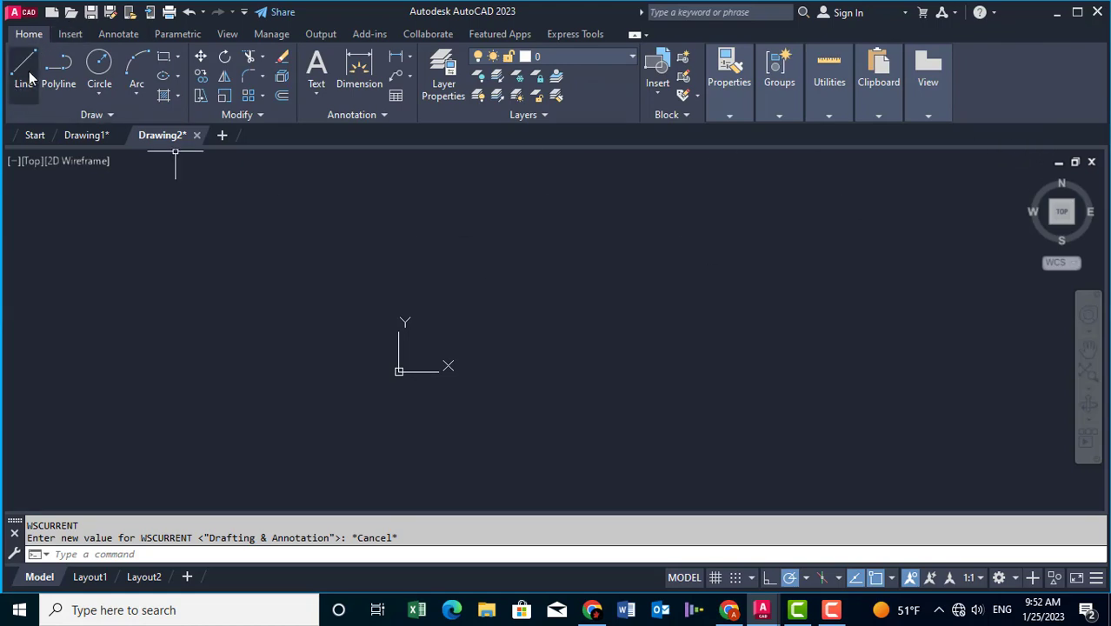
Draw connected line segments from a start point with Polar off and Ortho on
left_click(29, 71)
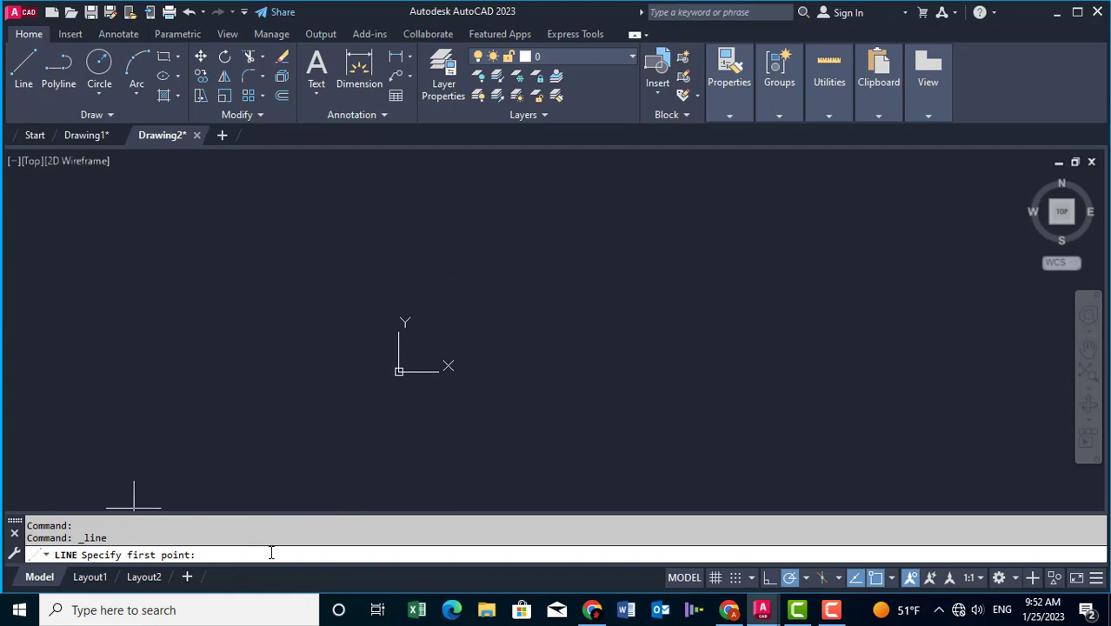
left_click(284, 273)
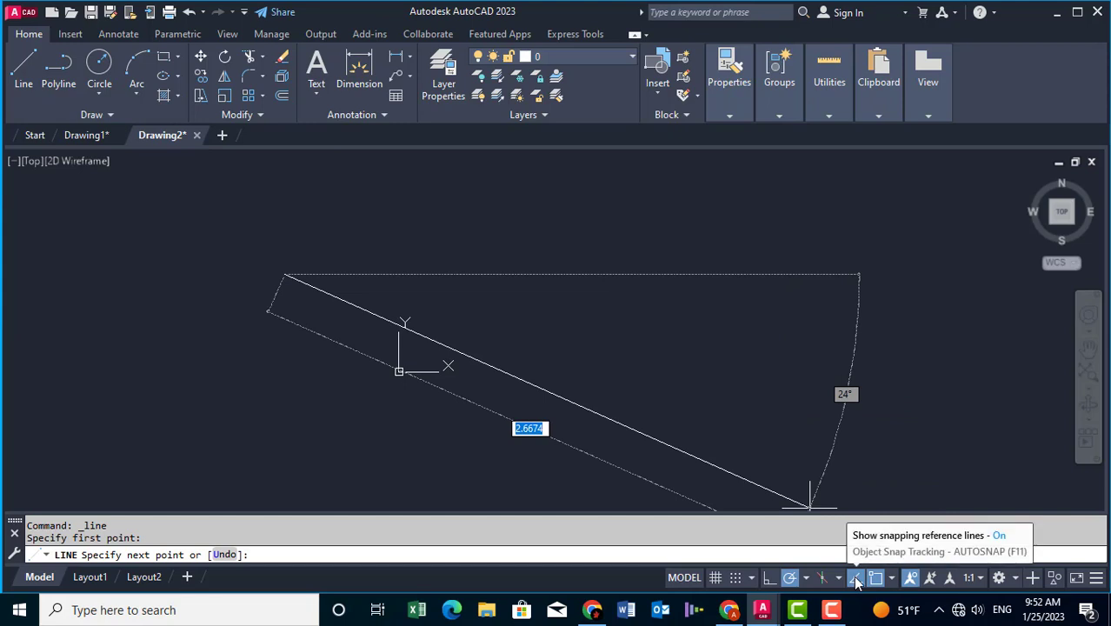
left_click(790, 579)
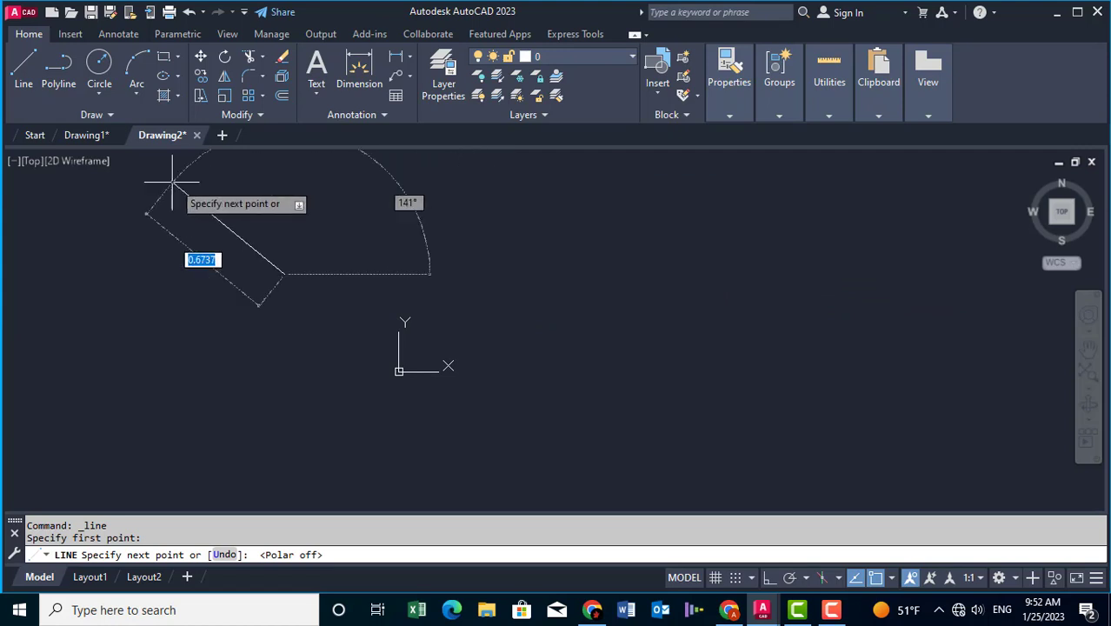
left_click(767, 578)
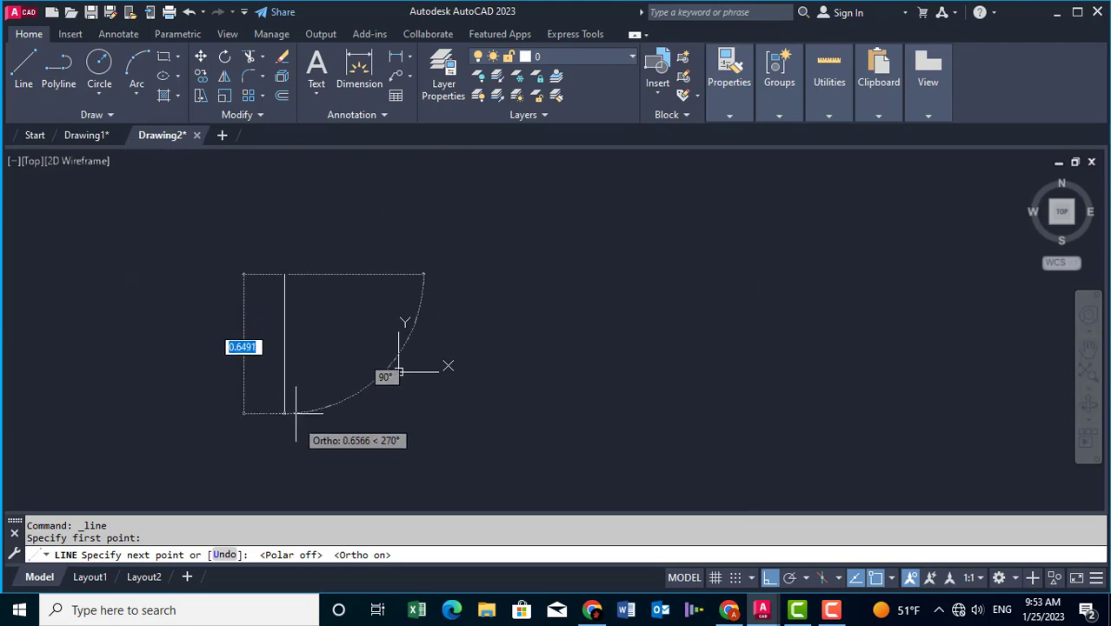
left_click(461, 278)
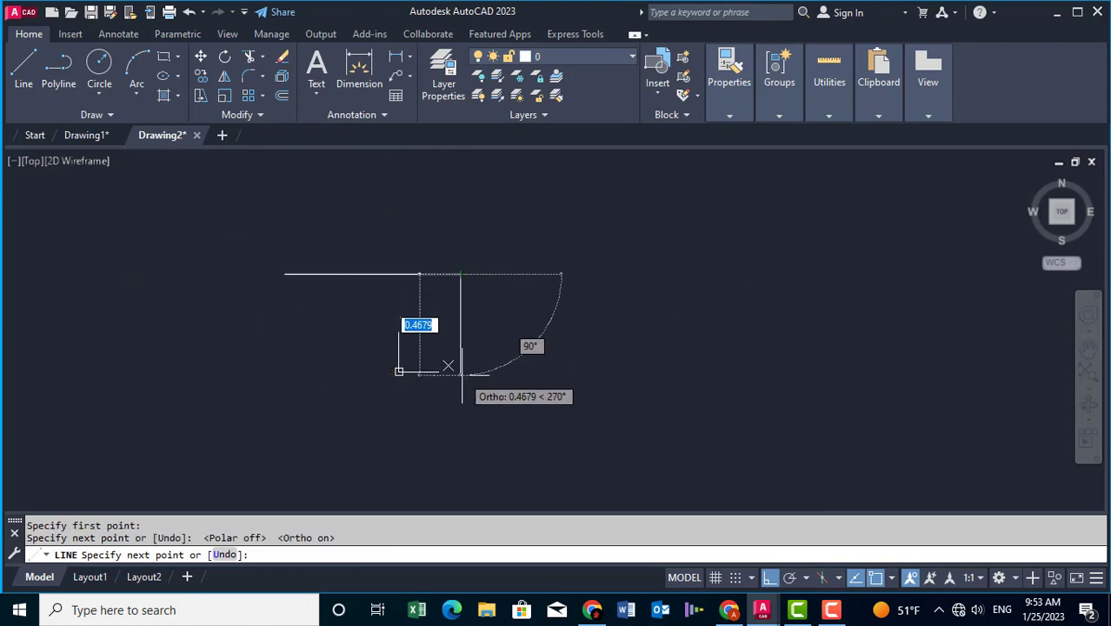
left_click(461, 335)
left_click(617, 376)
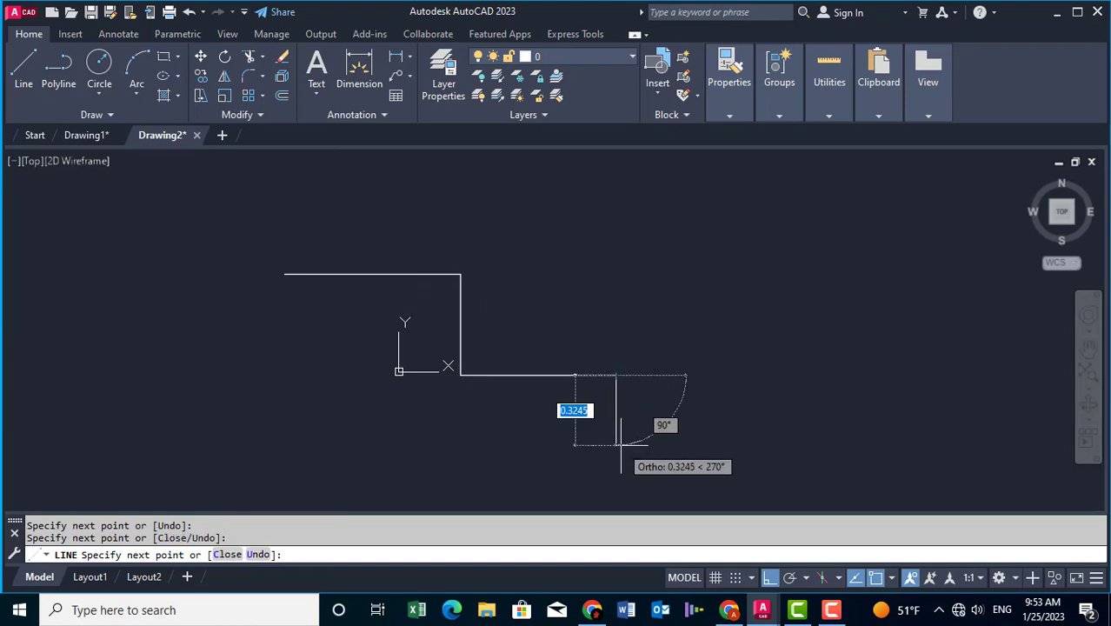
left_click(617, 446)
left_click(440, 445)
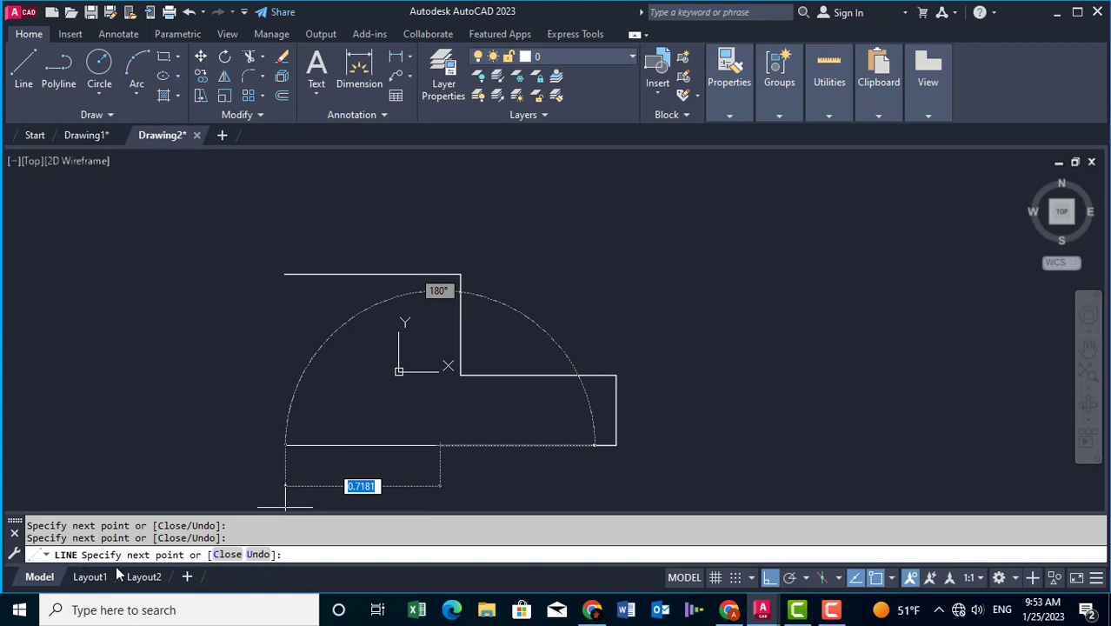
Undo the three extra segments with U and close the triangle back to its start
left_click(257, 555)
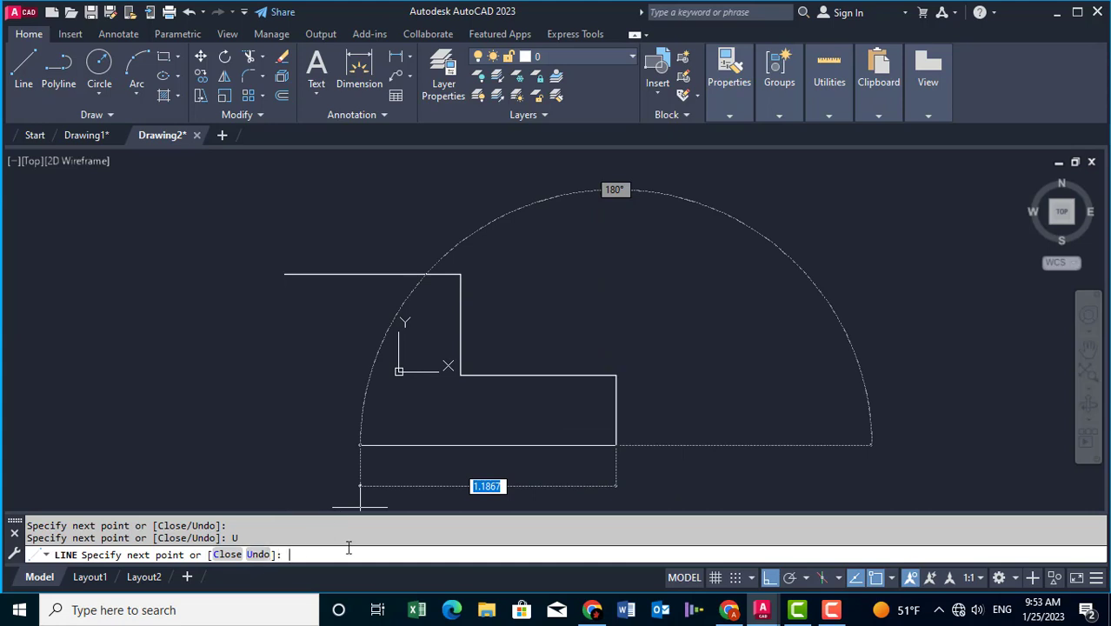
type("u")
key("Return")
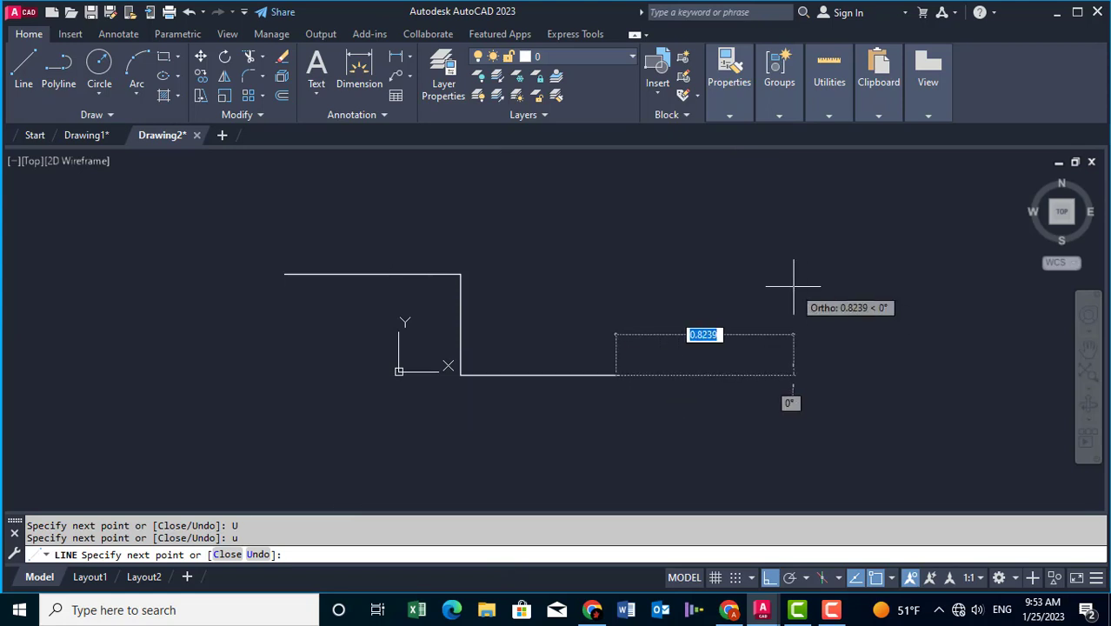
type("u")
key("Return")
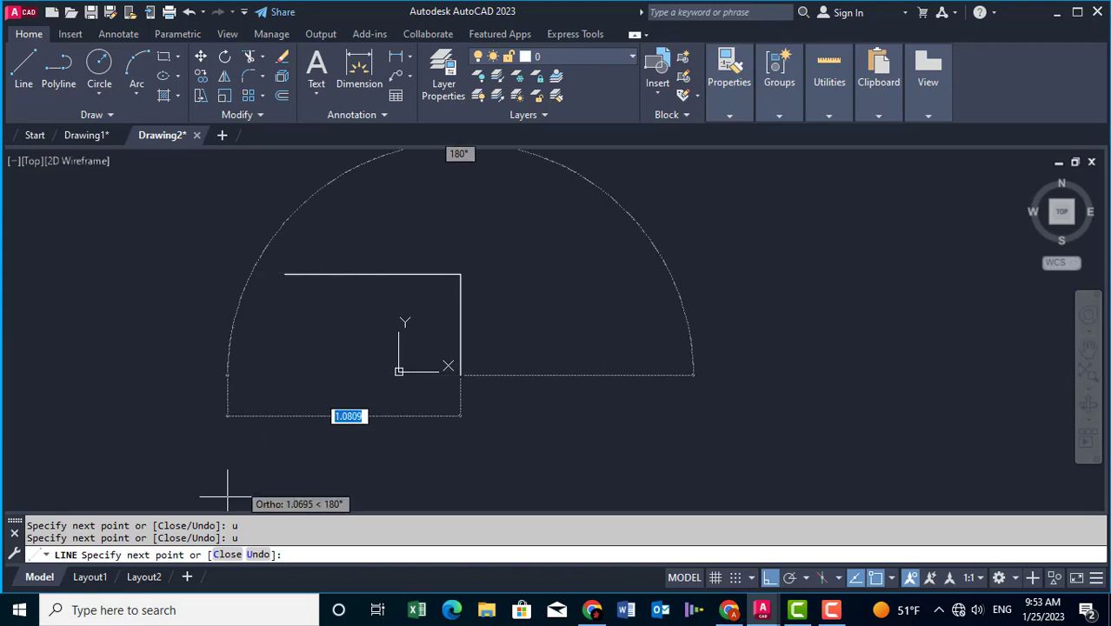
left_click(225, 556)
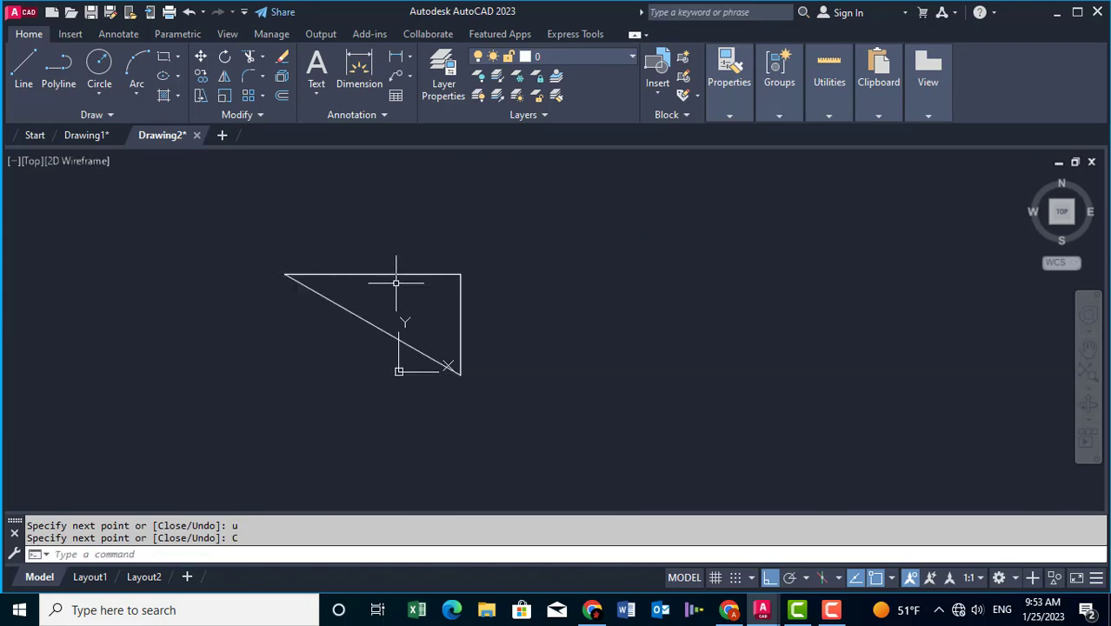
mouse_move(326, 321)
middle_mouse_down()
mouse_move(486, 320)
mouse_move(476, 311)
middle_mouse_up()
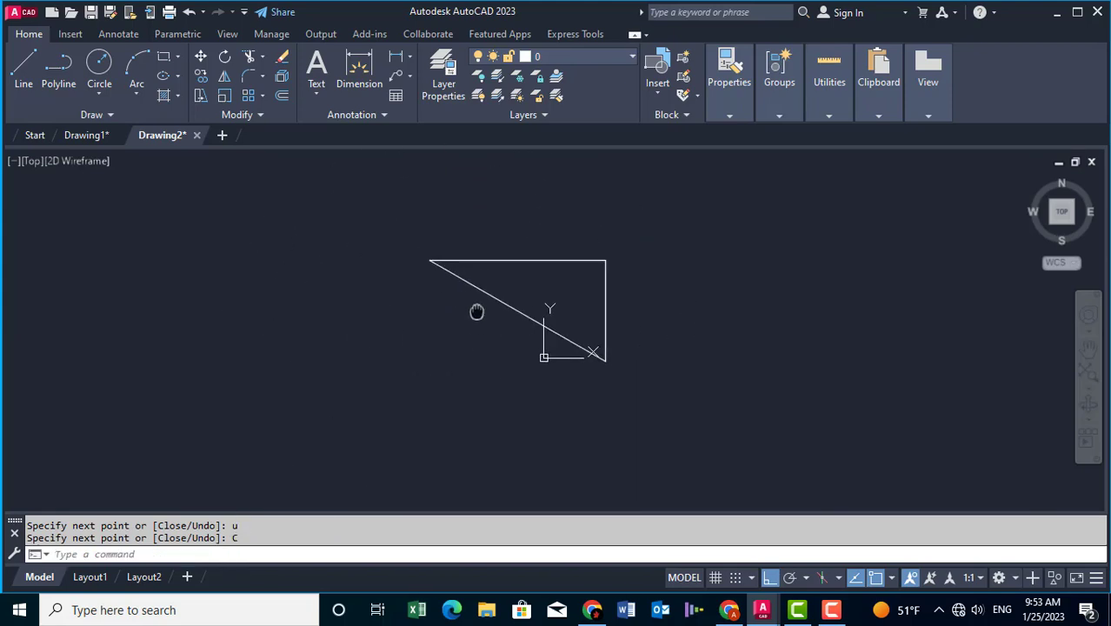
scroll(529, 278, "up", 2)
scroll(530, 279, "up", 2)
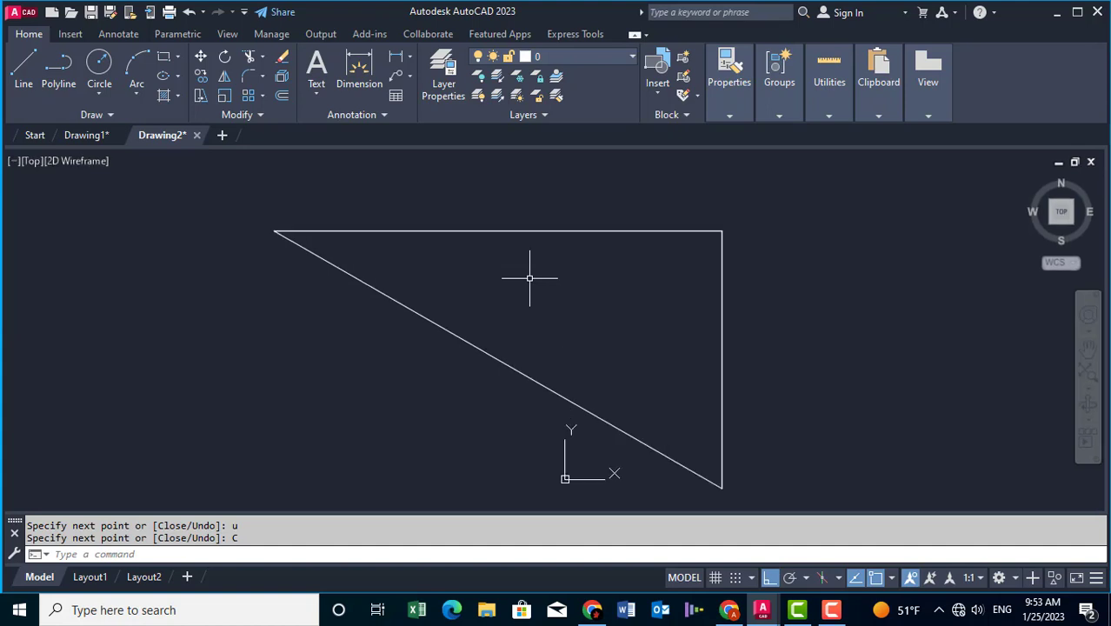
middle_click_drag(533, 309, 514, 323)
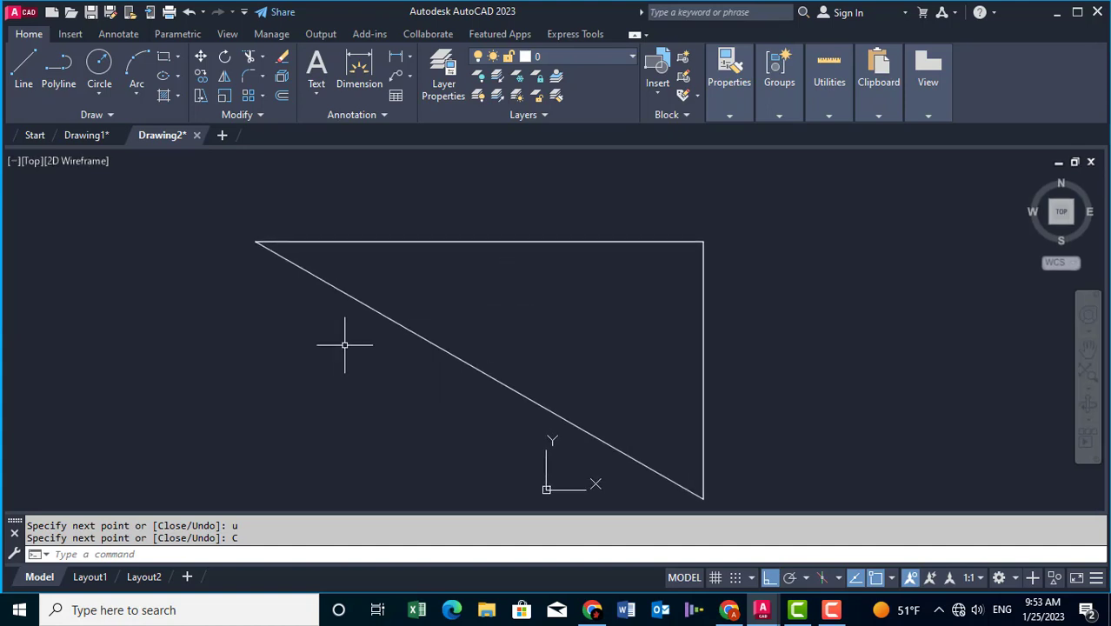
middle_click_drag(204, 392, 228, 406)
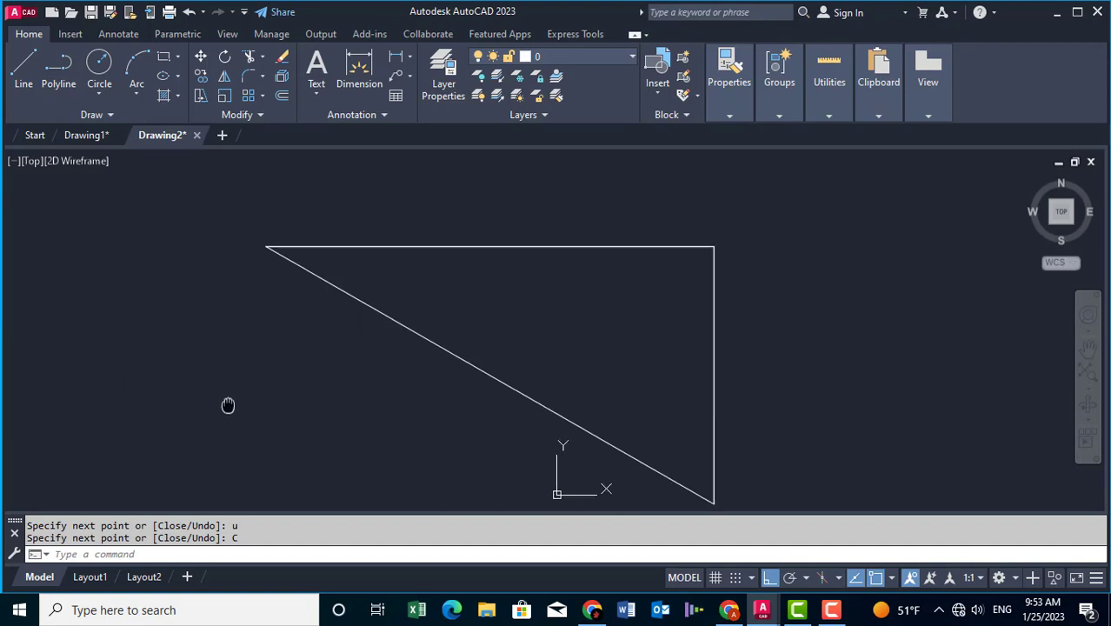
left_click(428, 340)
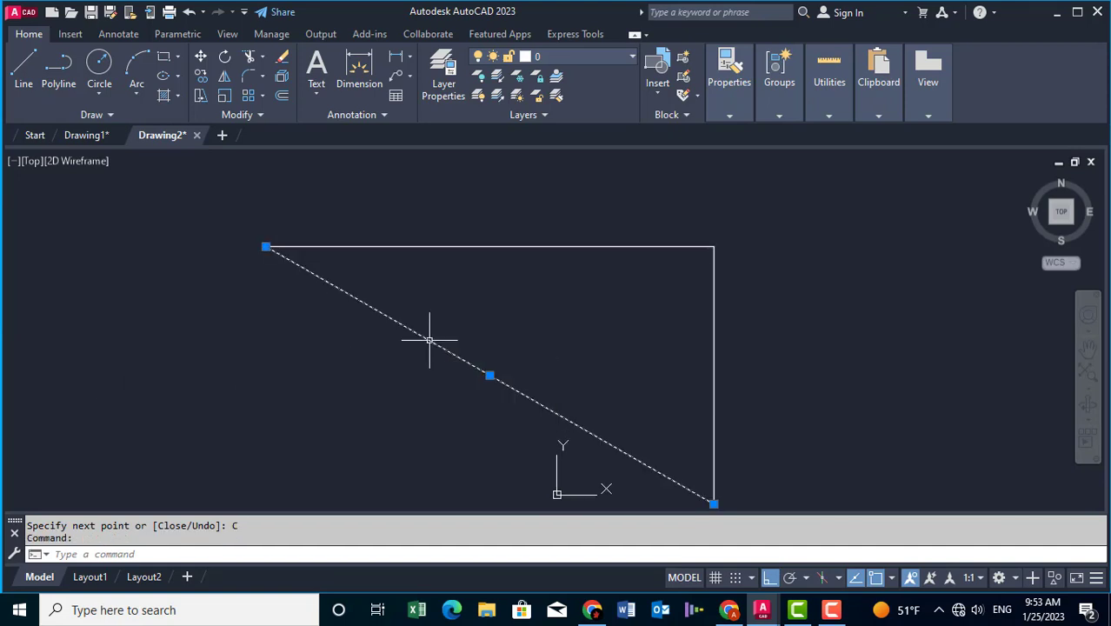
left_click(489, 375)
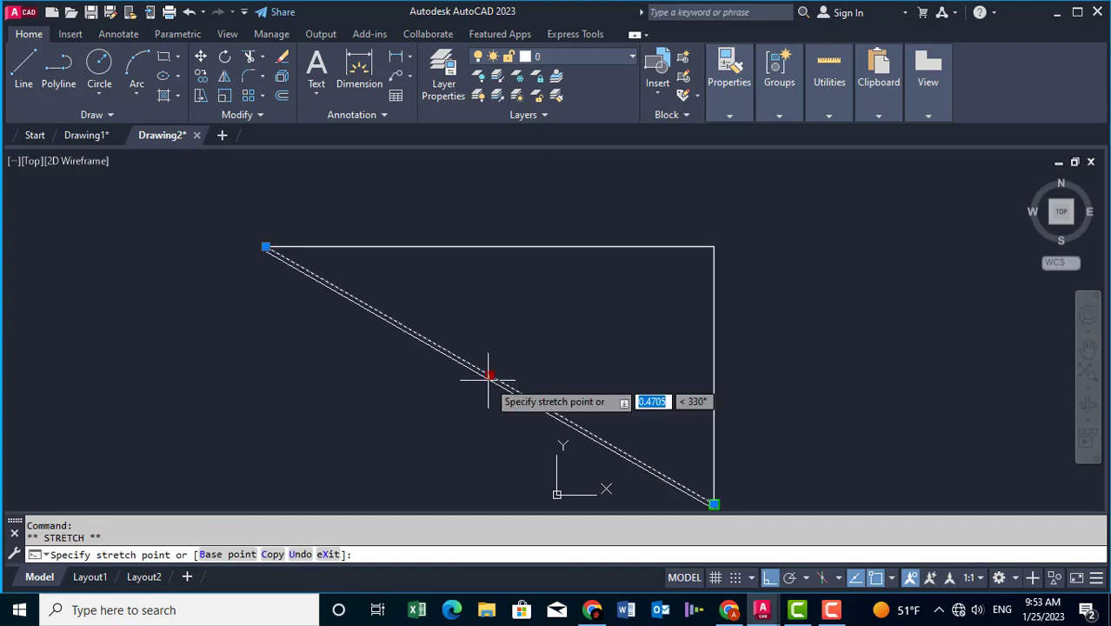
left_click(434, 436)
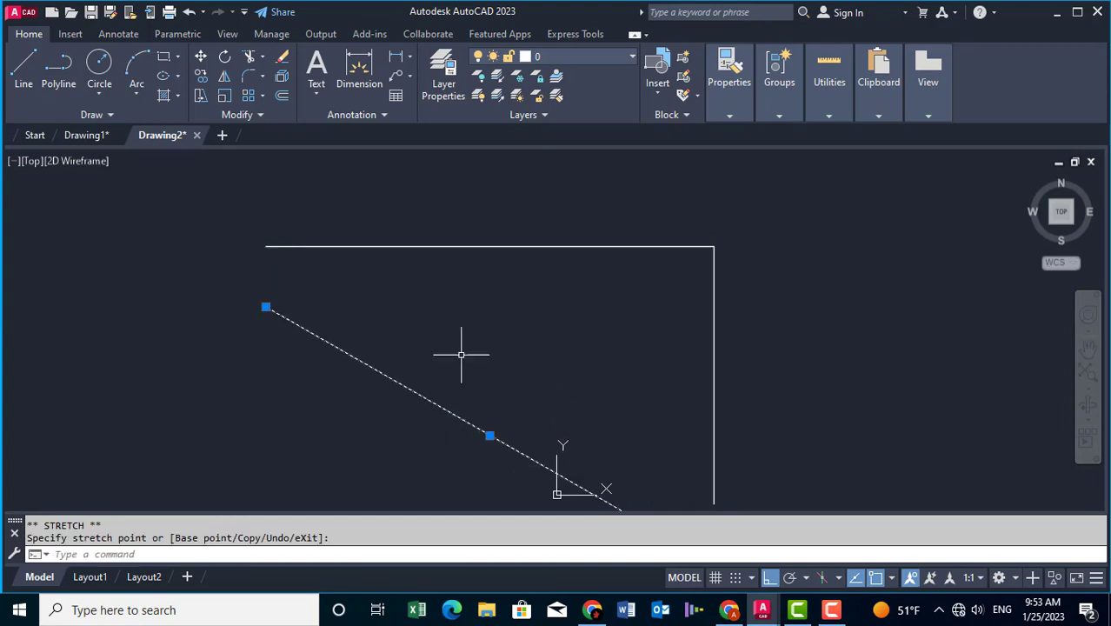
middle_click_drag(411, 339, 426, 341)
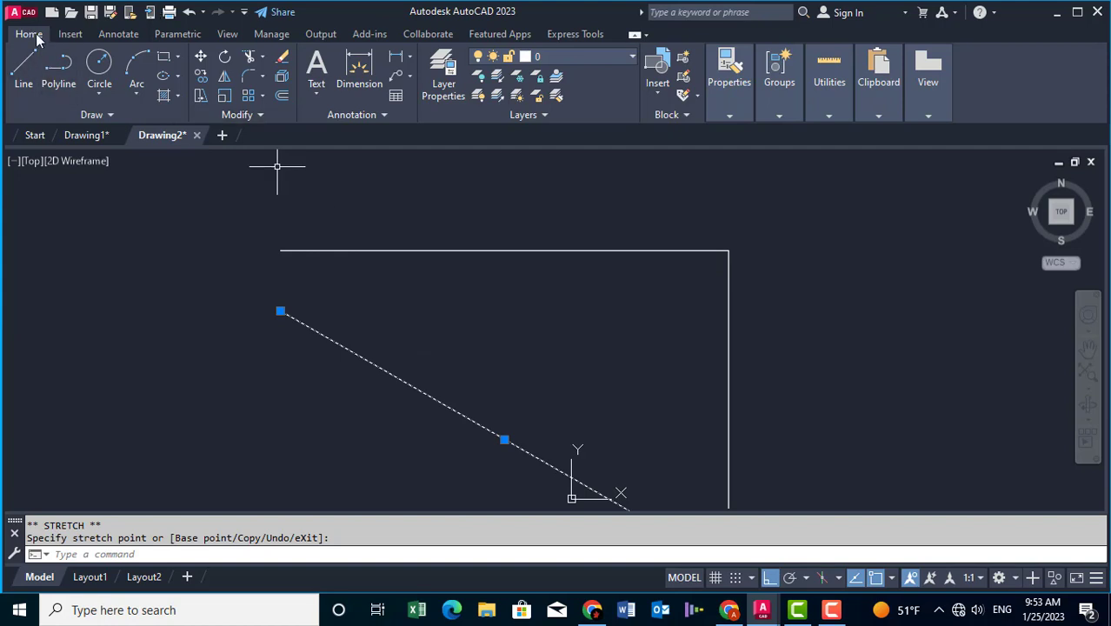
left_click(191, 17)
left_click(190, 17)
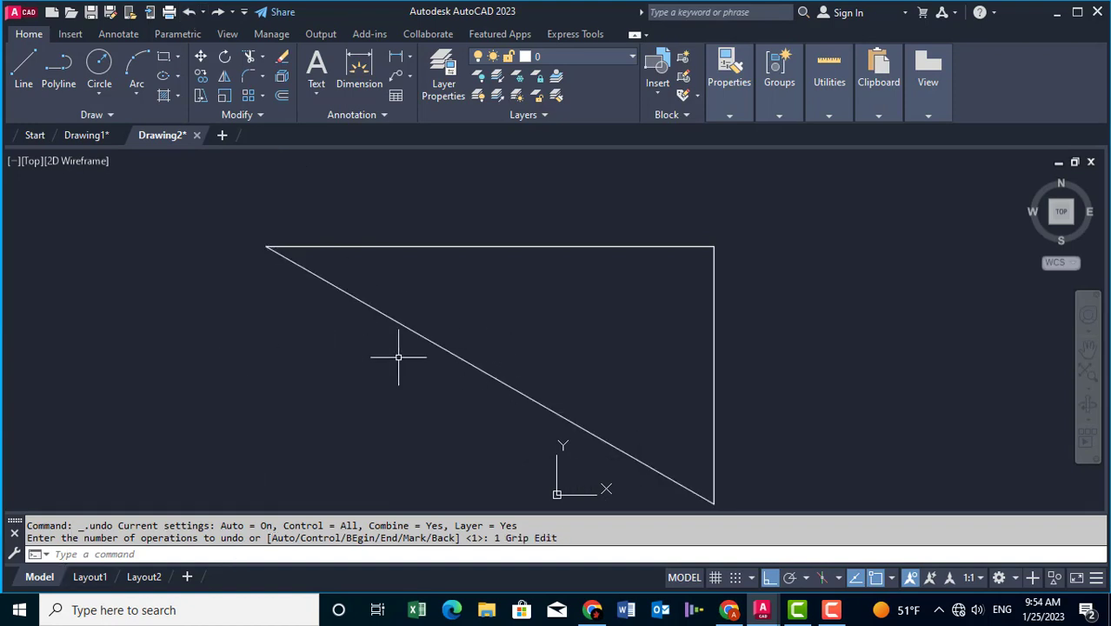
mouse_move(396, 355)
middle_mouse_down()
mouse_move(396, 379)
mouse_move(415, 364)
middle_mouse_up()
scroll(322, 360, "down", 2)
scroll(401, 403, "down", 1)
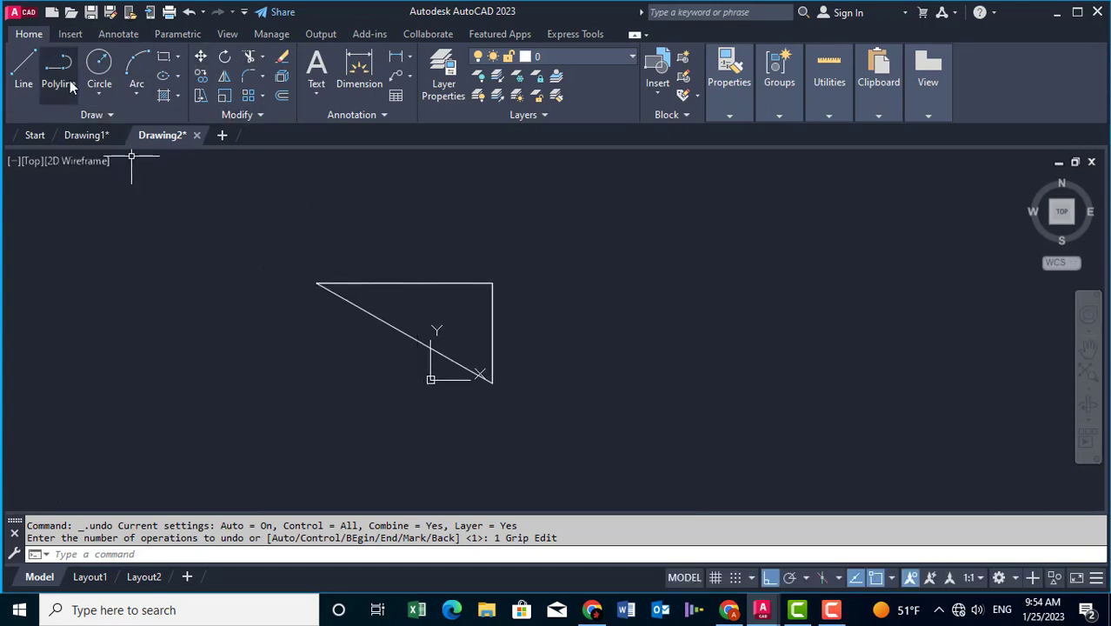
Draw a small circle centred on the triangle's top-left corner
left_click(103, 69)
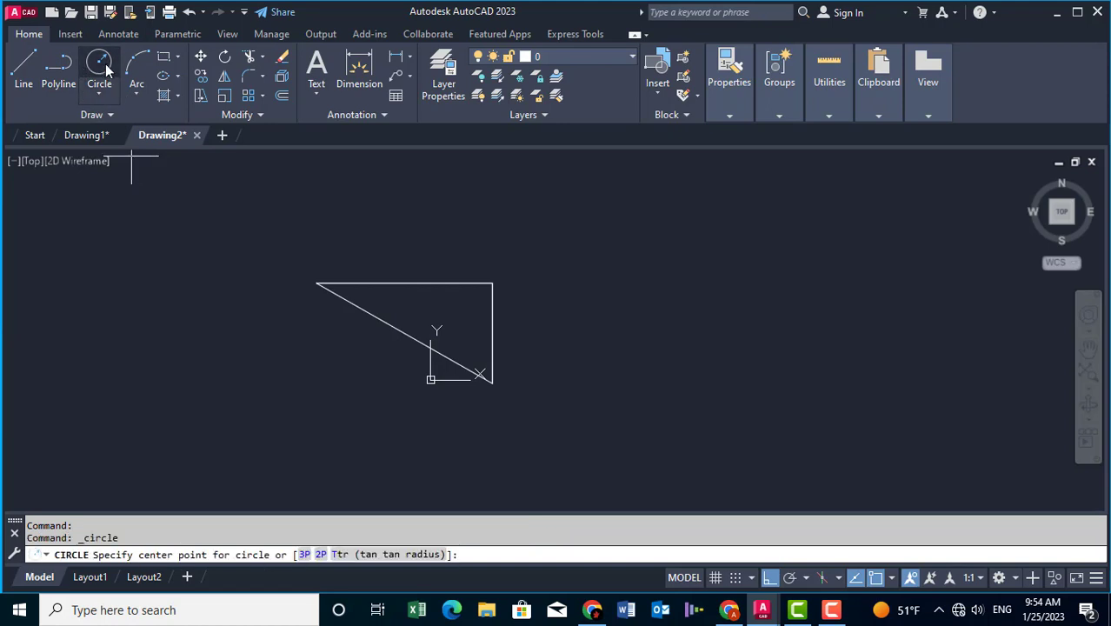
left_click(316, 284)
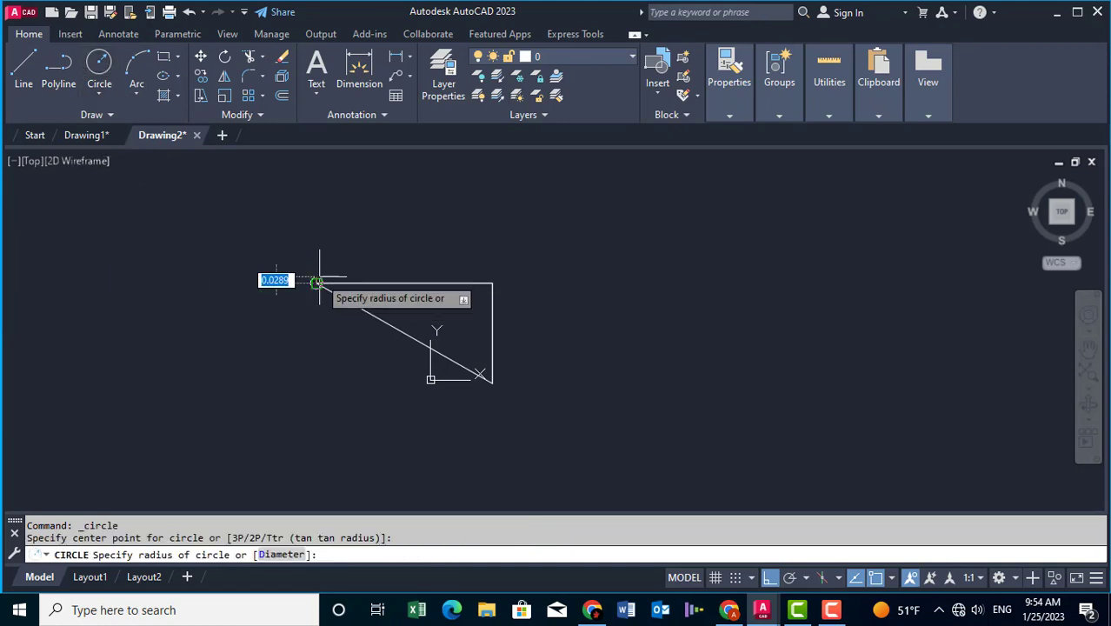
left_click(322, 270)
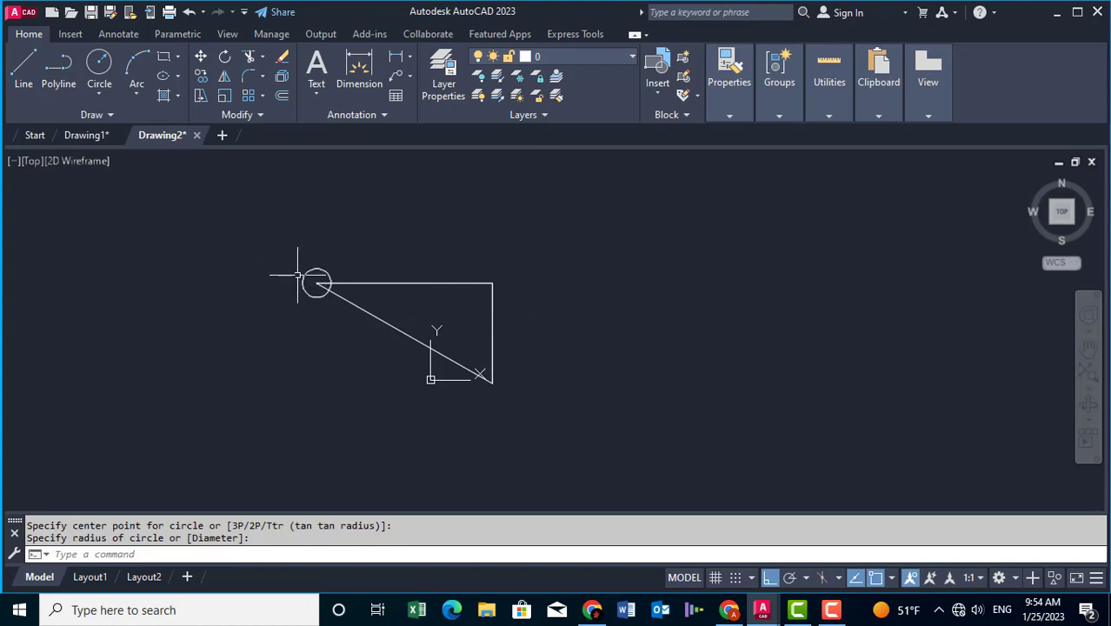
Move the circle from its centre to the triangle's top-right corner
left_click(201, 57)
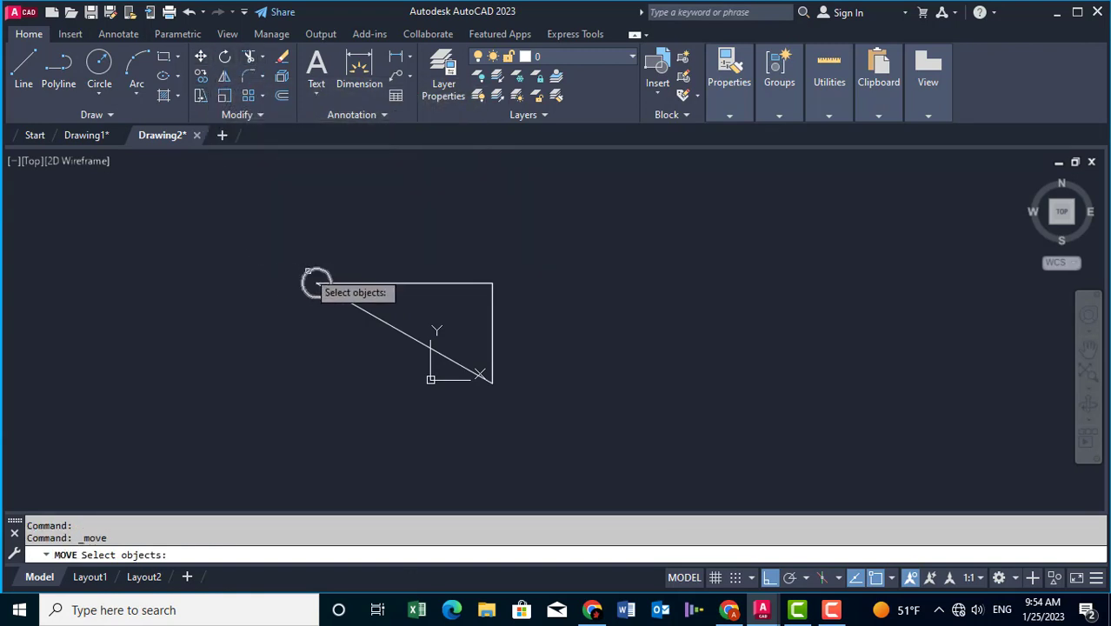
left_click(305, 272)
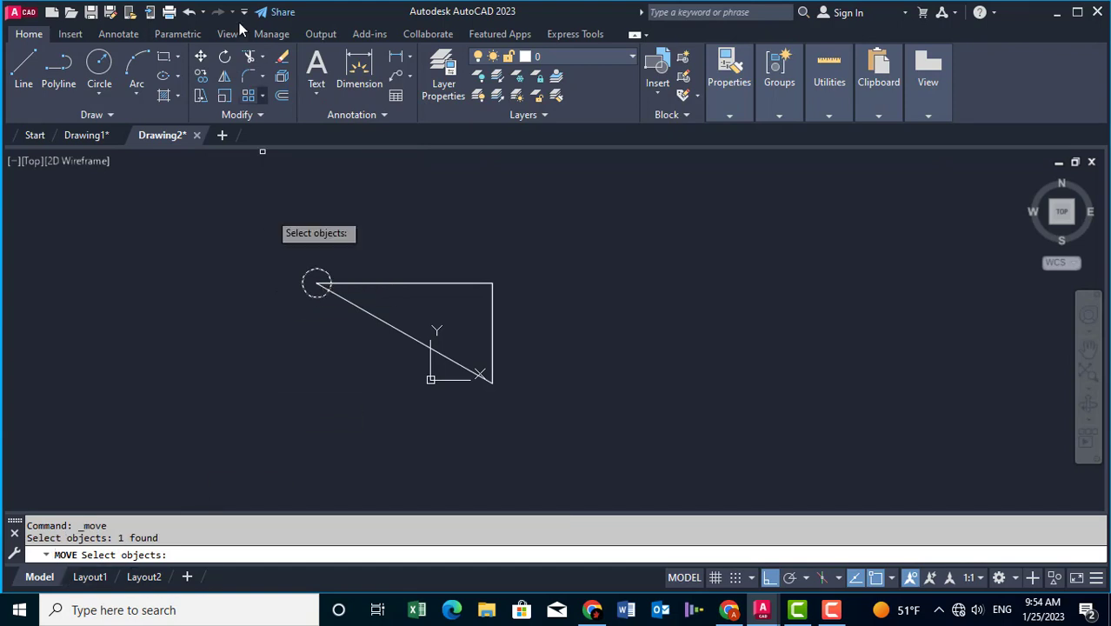
key("Return")
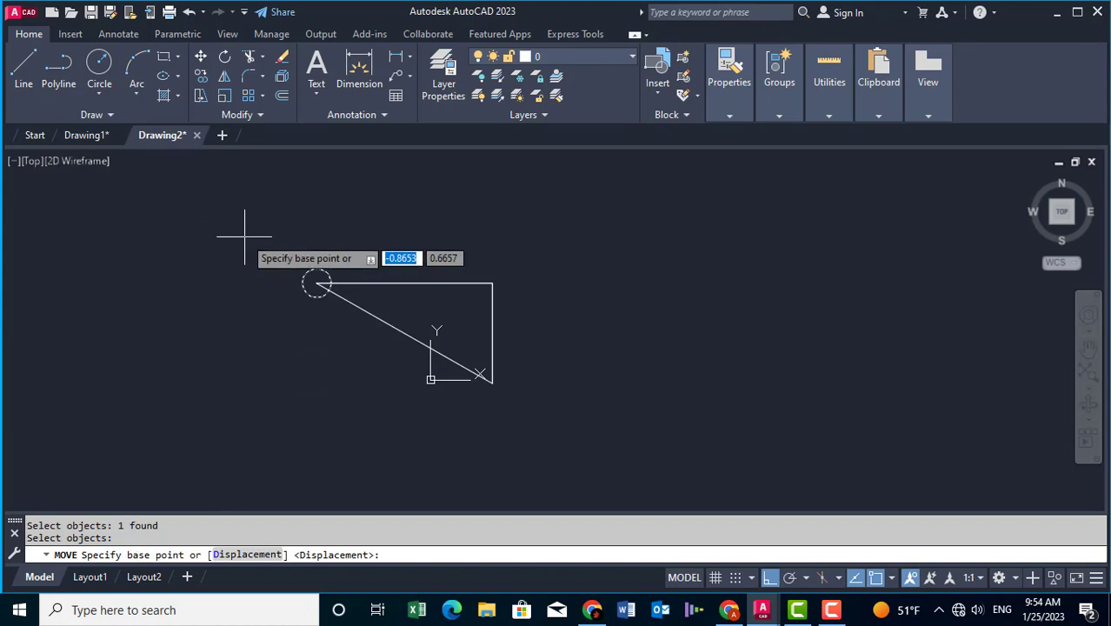
left_click(316, 283)
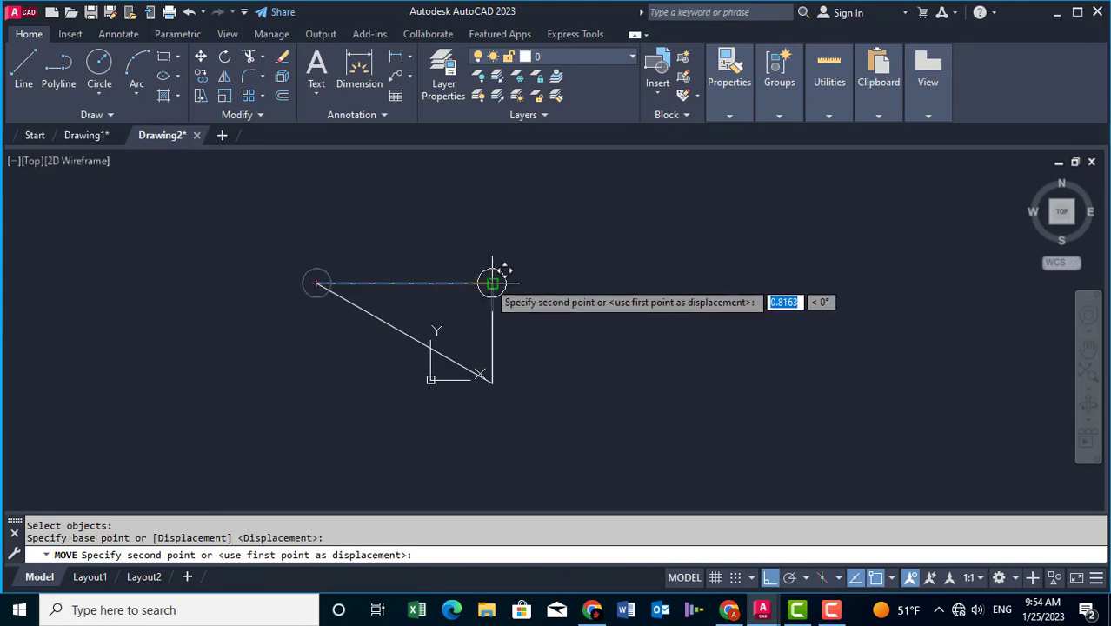
left_click(491, 282)
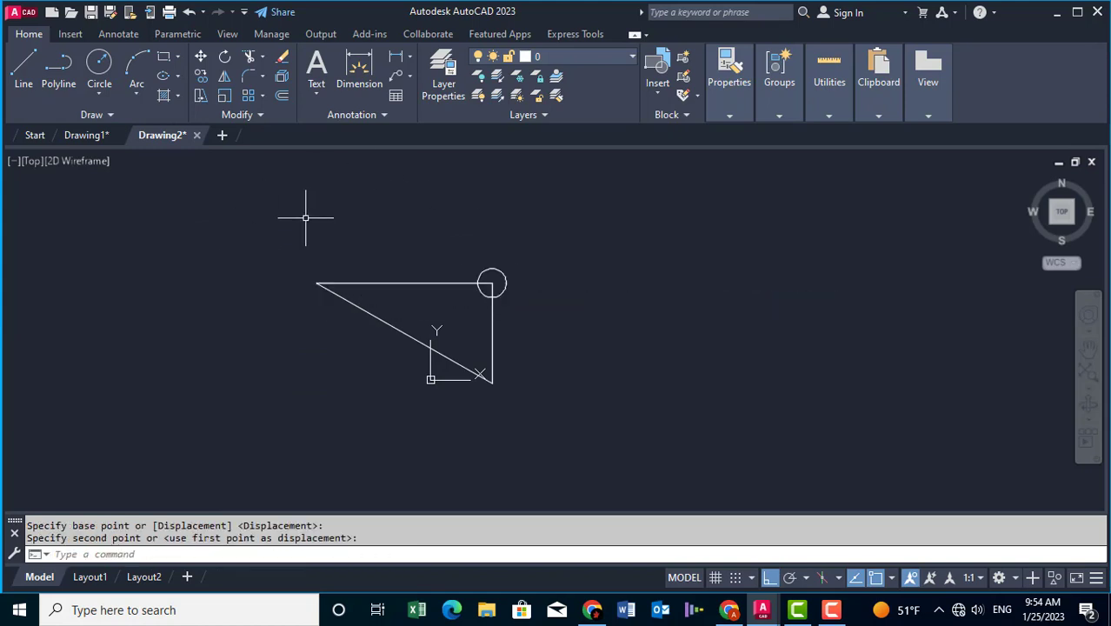
Erase the small circle at the triangle's top-right corner, leaving only the triangle
left_click(281, 61)
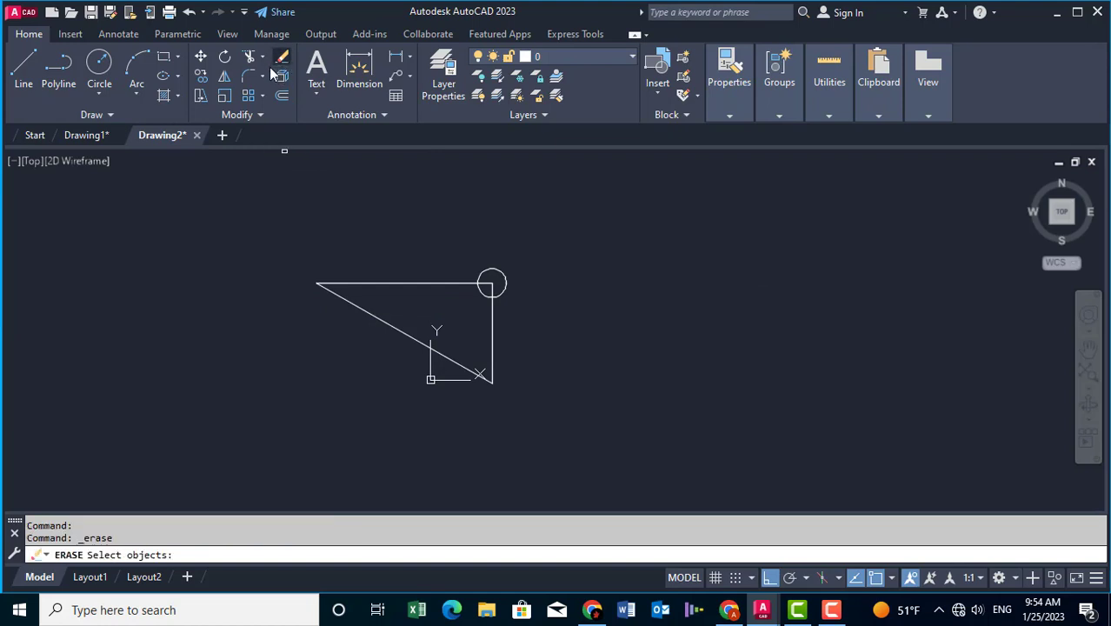
left_click(489, 270)
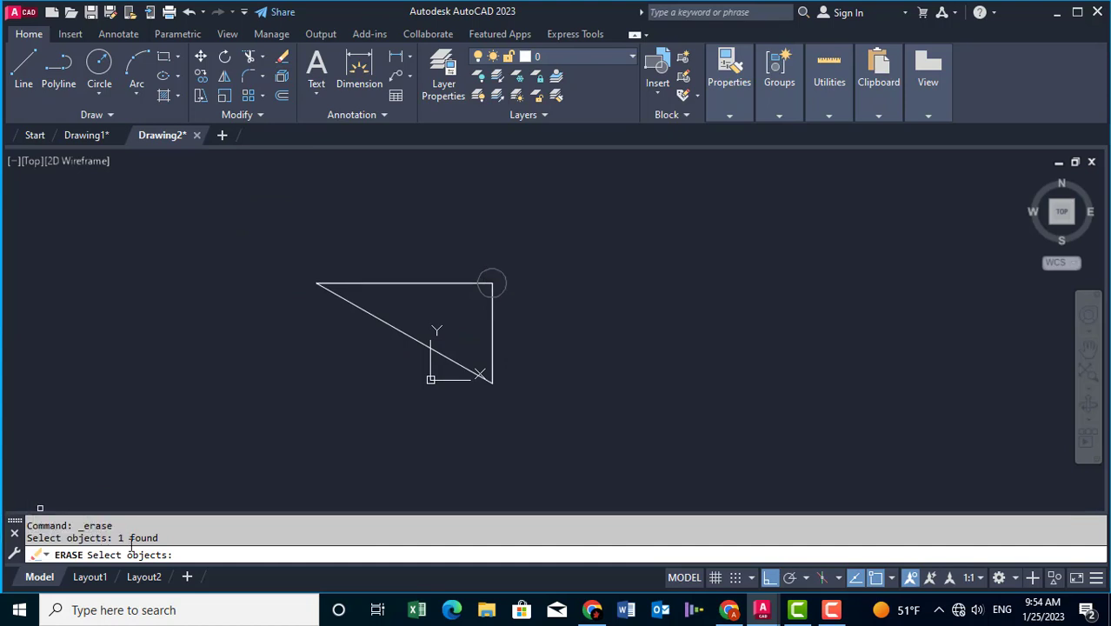
key("Return")
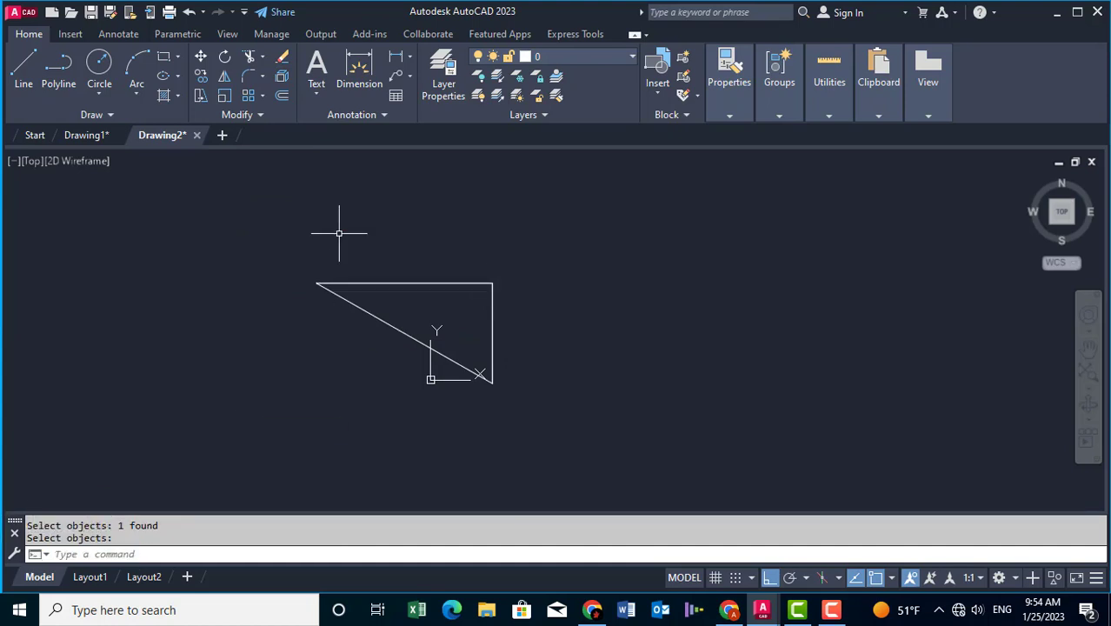
middle_click_drag(378, 401, 363, 400)
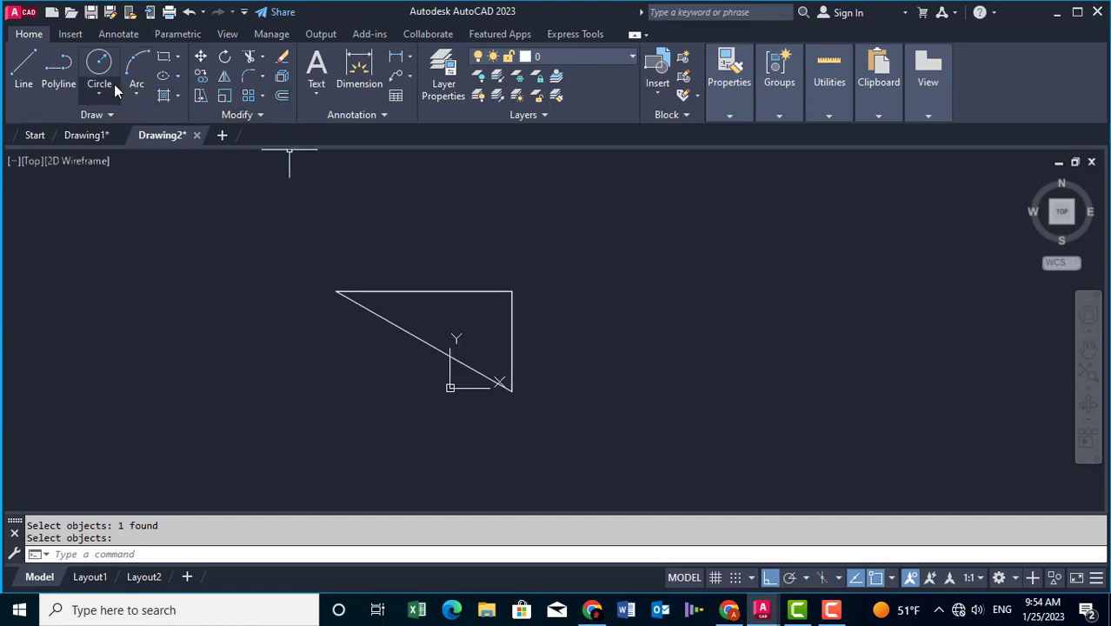
Start a polyline right of the triangle and draw the doorway's left side, base and right side
left_click(62, 83)
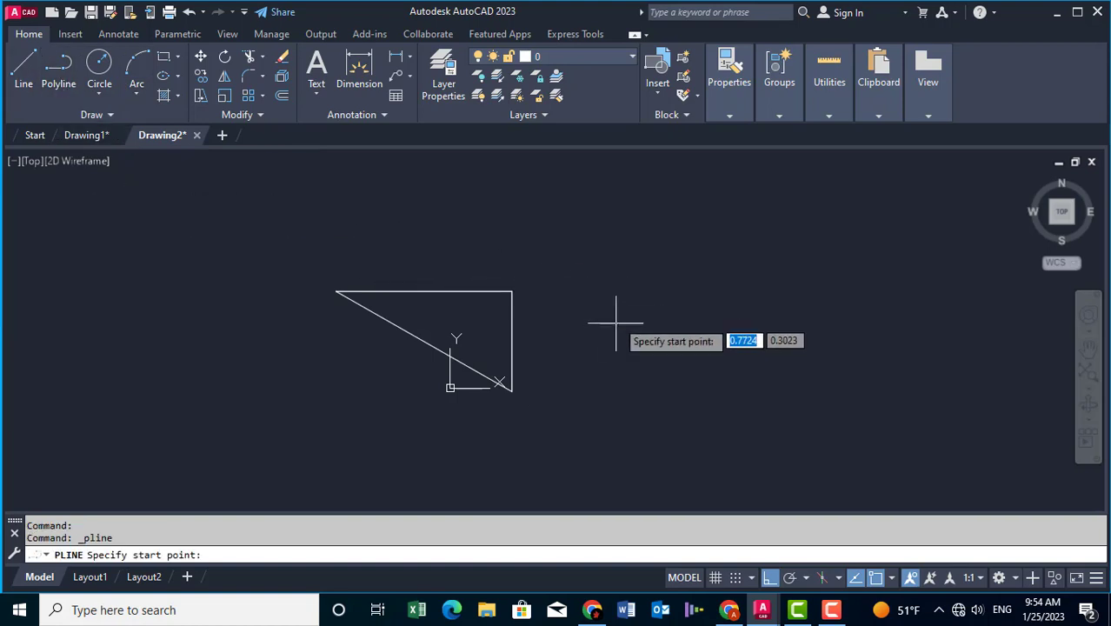
middle_click_drag(600, 325, 483, 317)
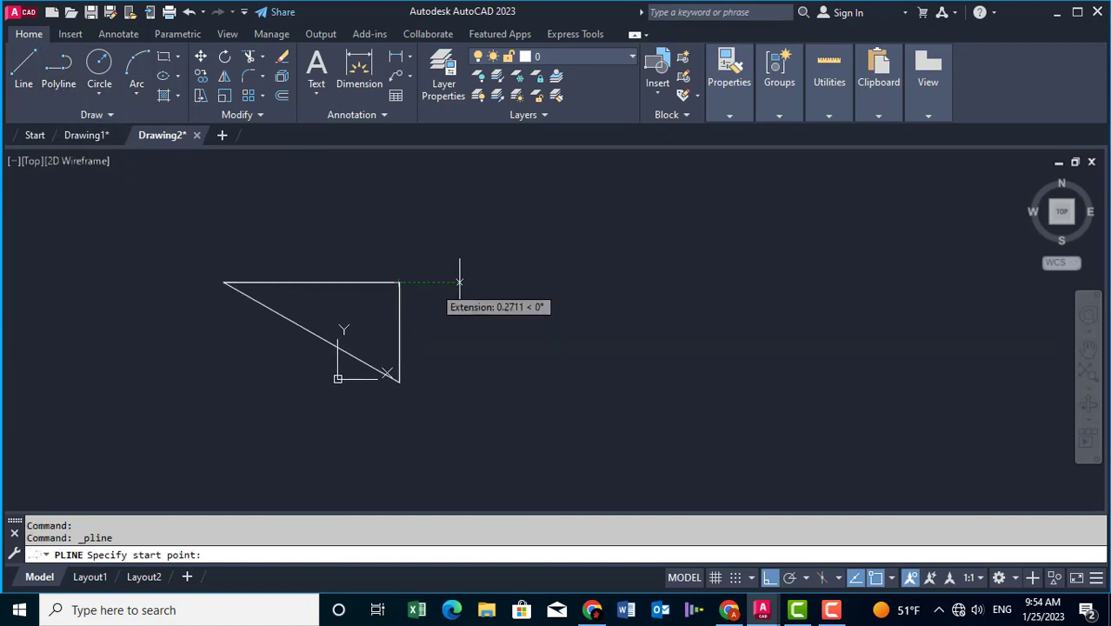
left_click(518, 282)
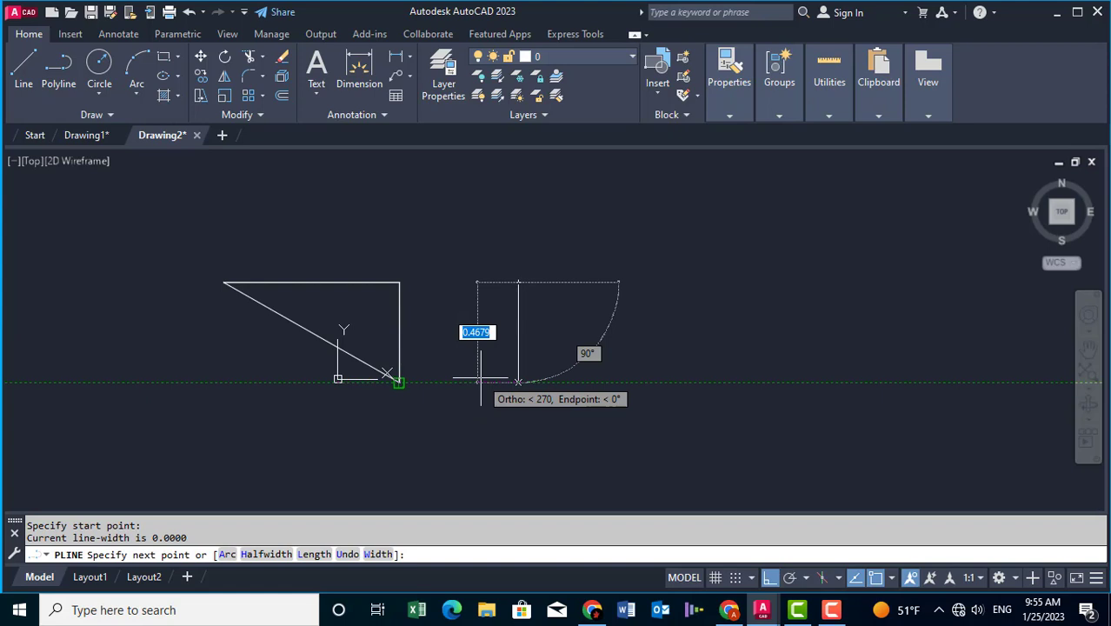
left_click(515, 341)
left_click(678, 367)
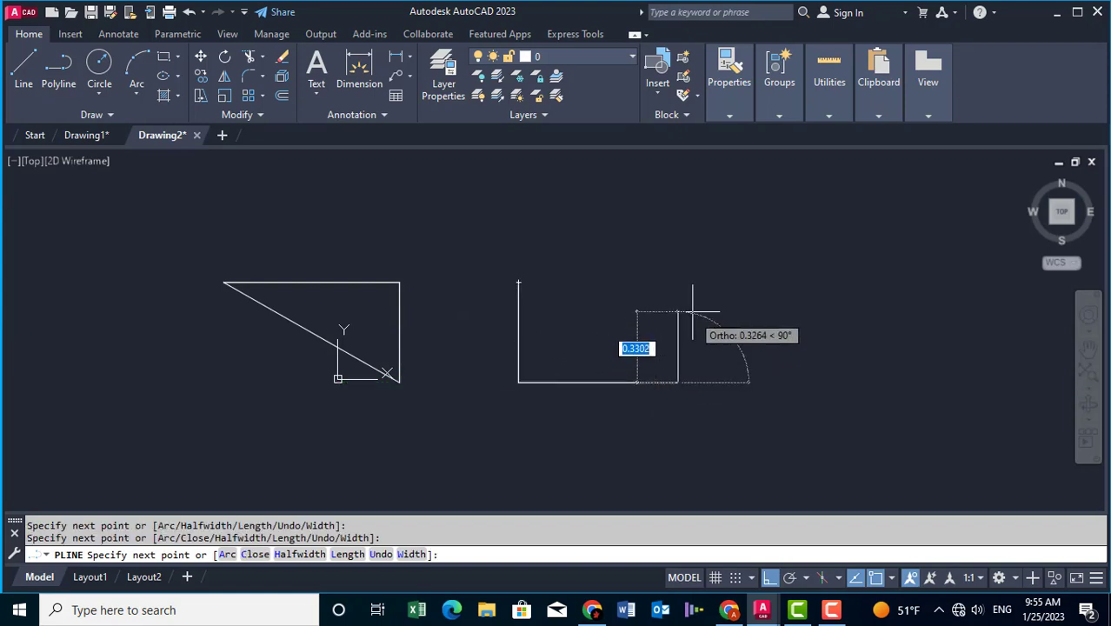
left_click(691, 312)
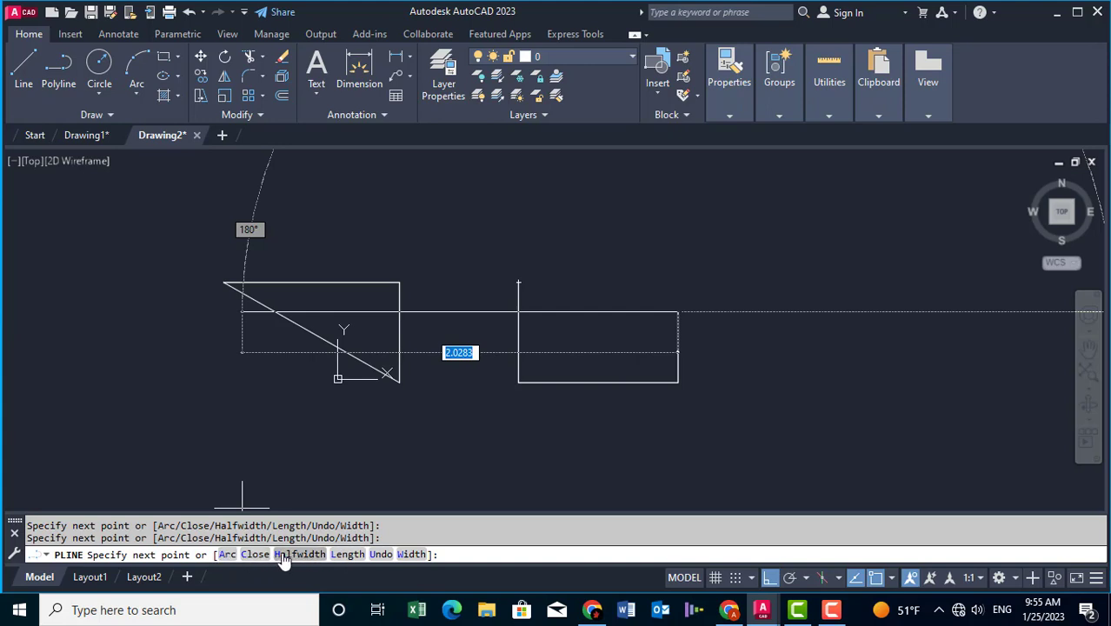
Close the doorway's top with an arc, finish the polyline and select the arch
left_click(227, 554)
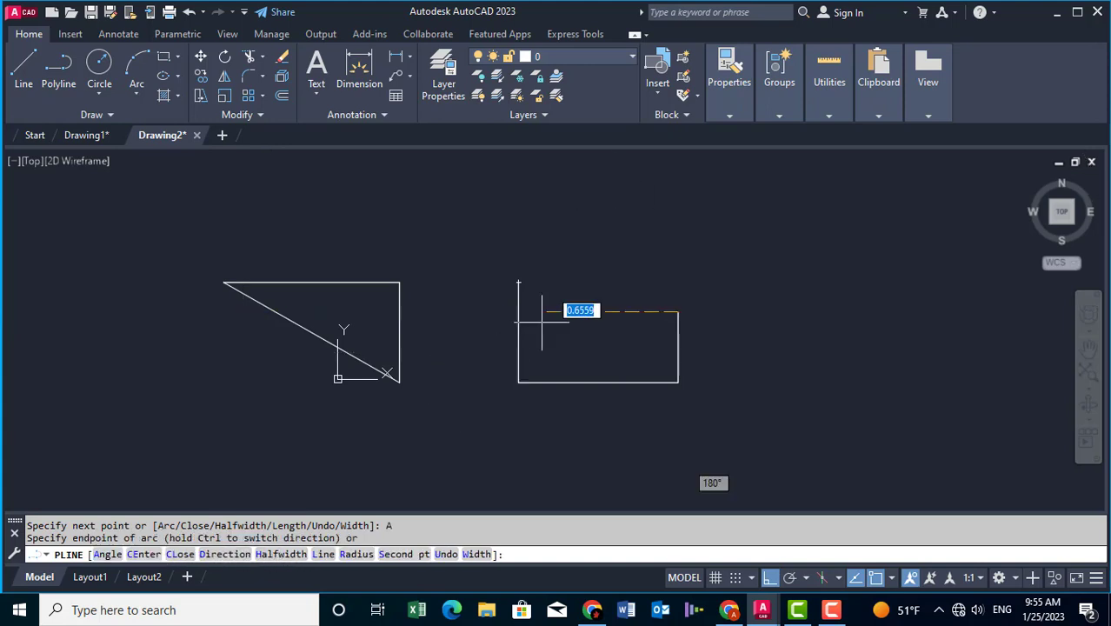
left_click(516, 270)
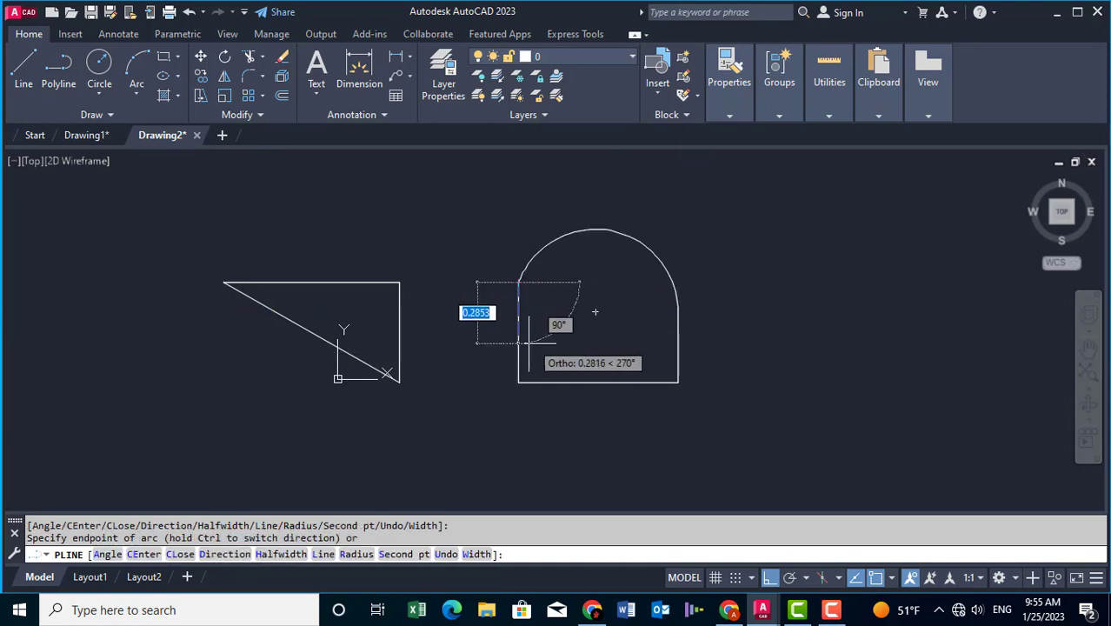
right_click(476, 331)
left_click(518, 255)
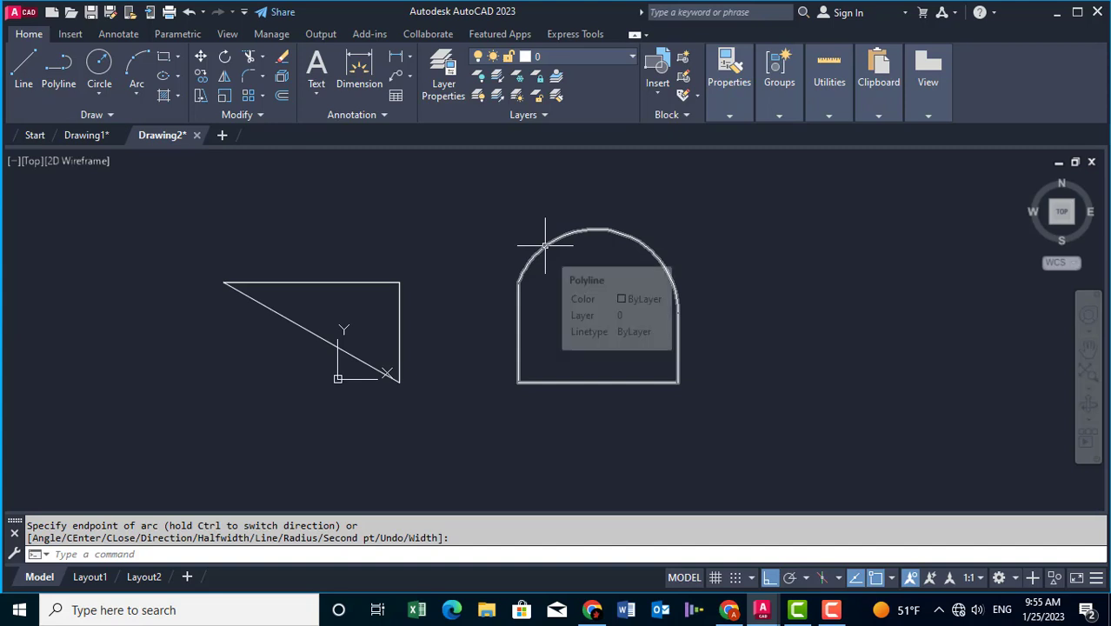
left_click(545, 248)
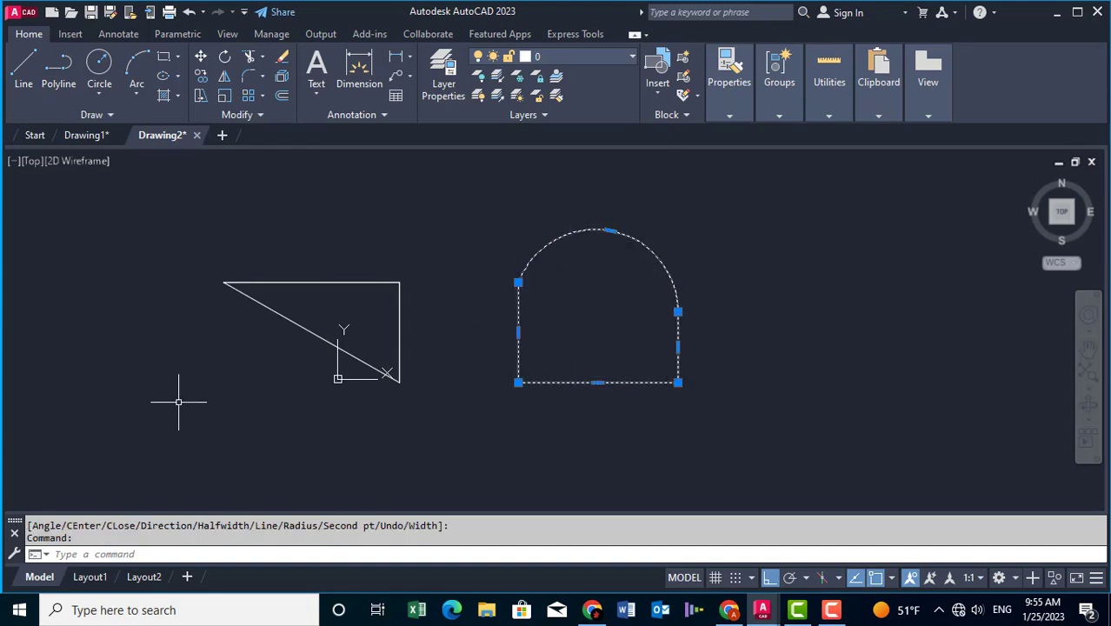
Move the arch slightly right, using its lower-left corner as the base point
left_click(201, 57)
left_click(518, 381)
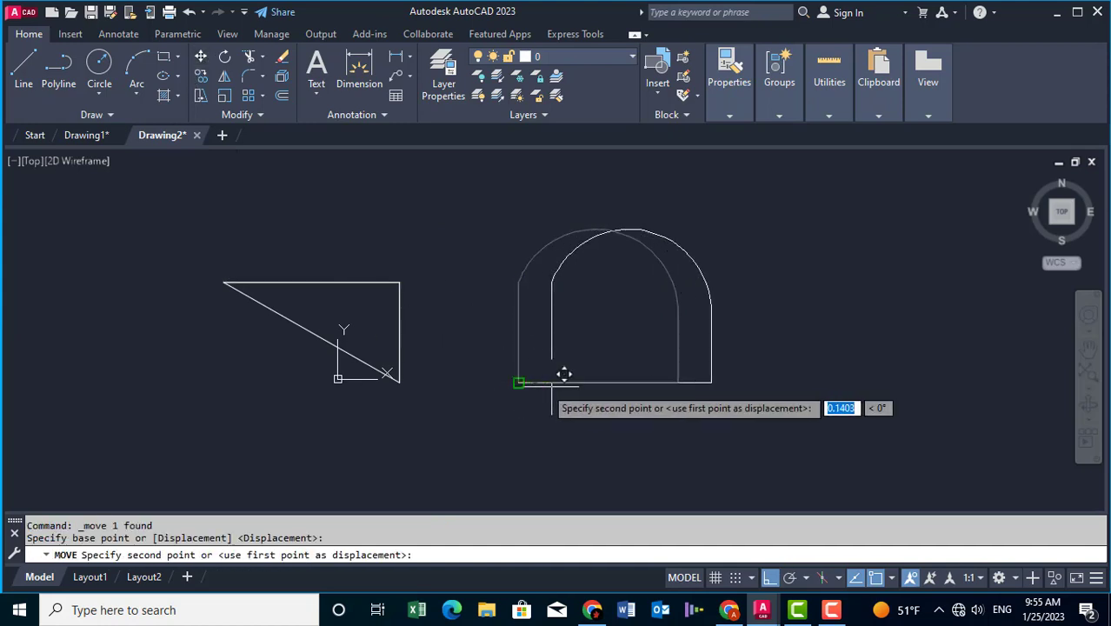
left_click(568, 383)
middle_click_drag(546, 315, 501, 314)
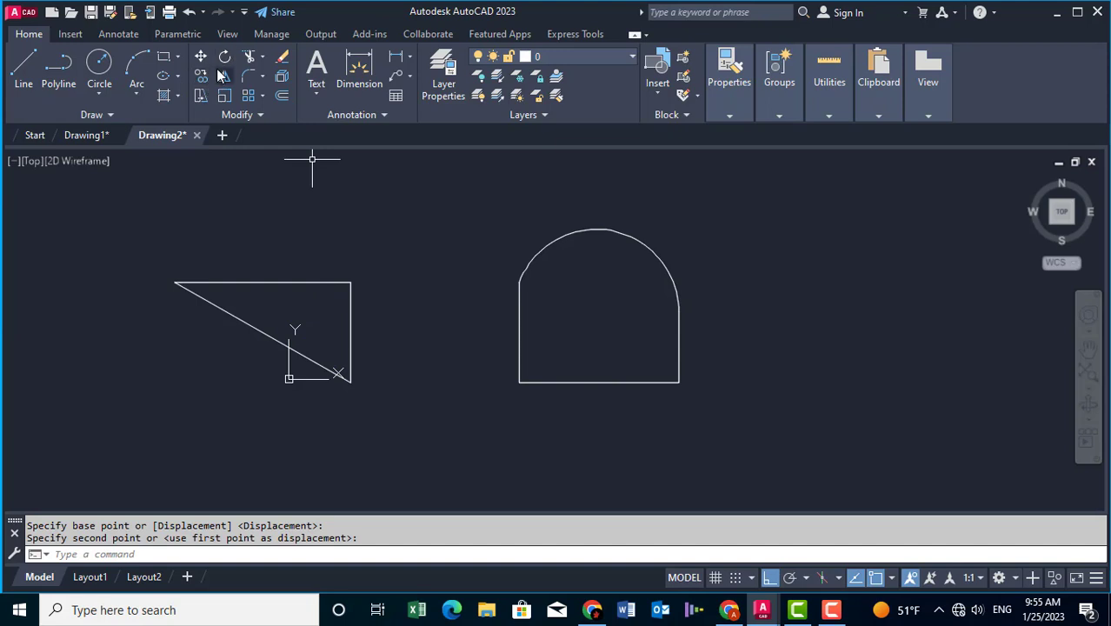
Explode the arch into separate lines and an arc, confirming the base line is now separate
left_click(284, 78)
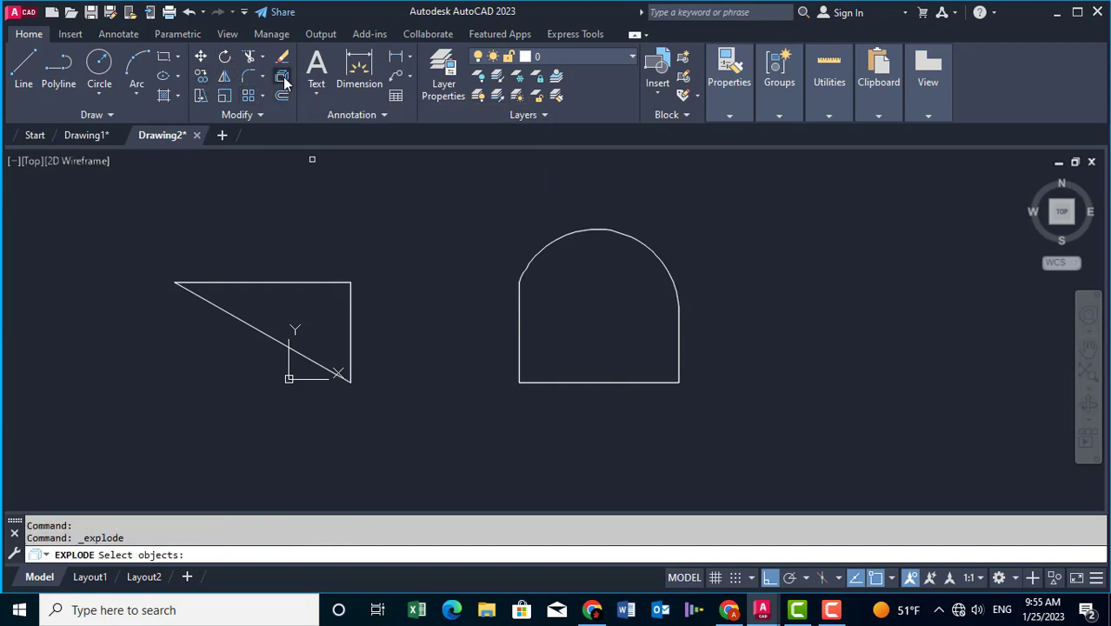
left_click(537, 256)
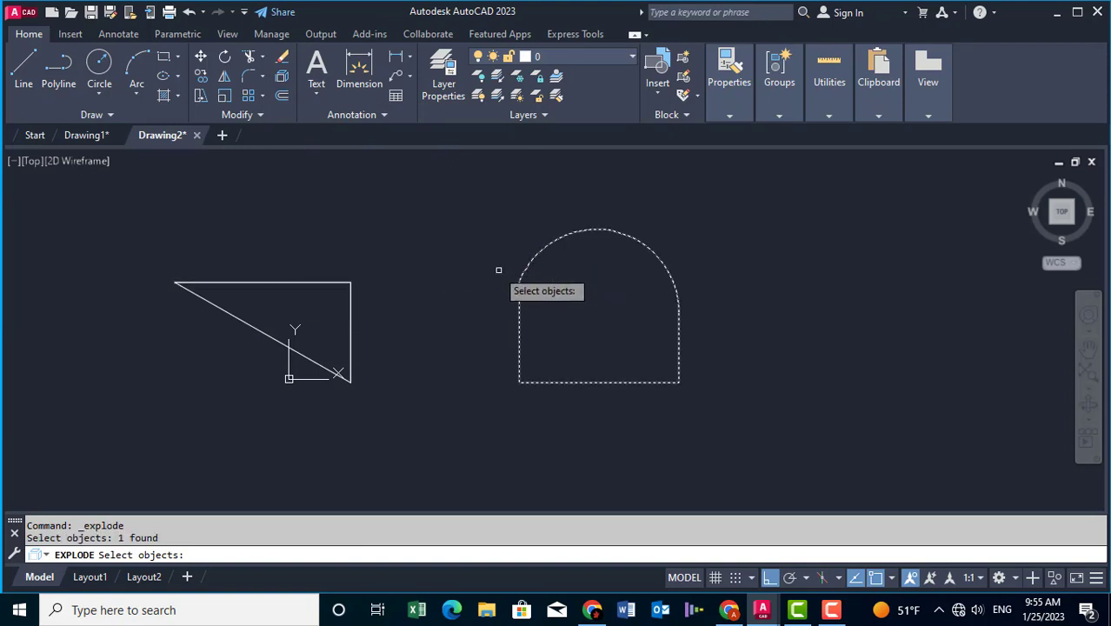
key("Return")
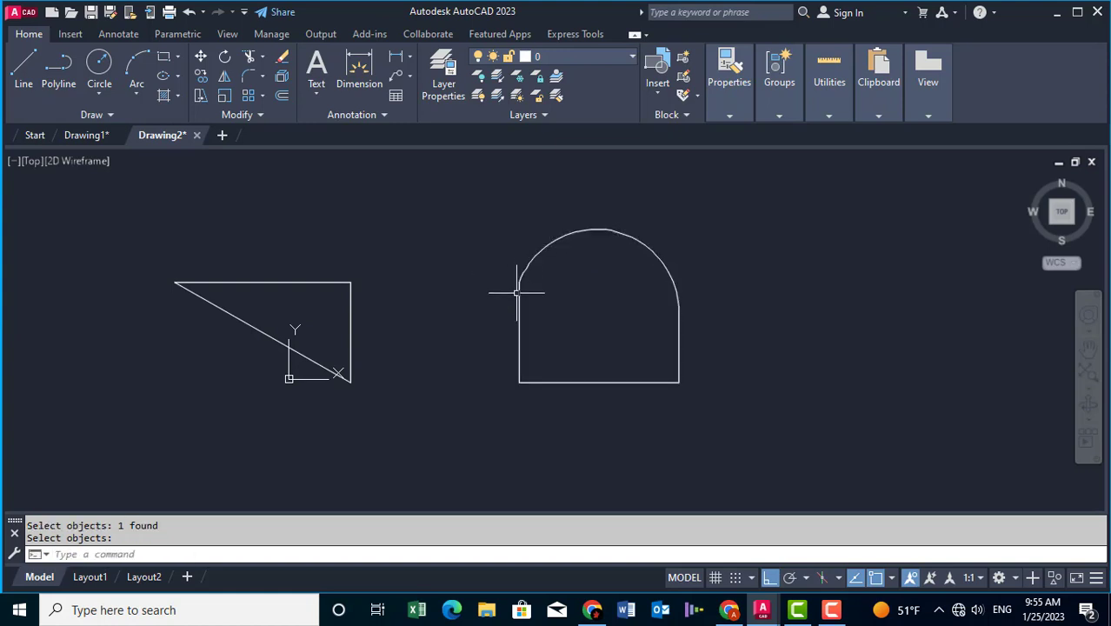
left_click(559, 379)
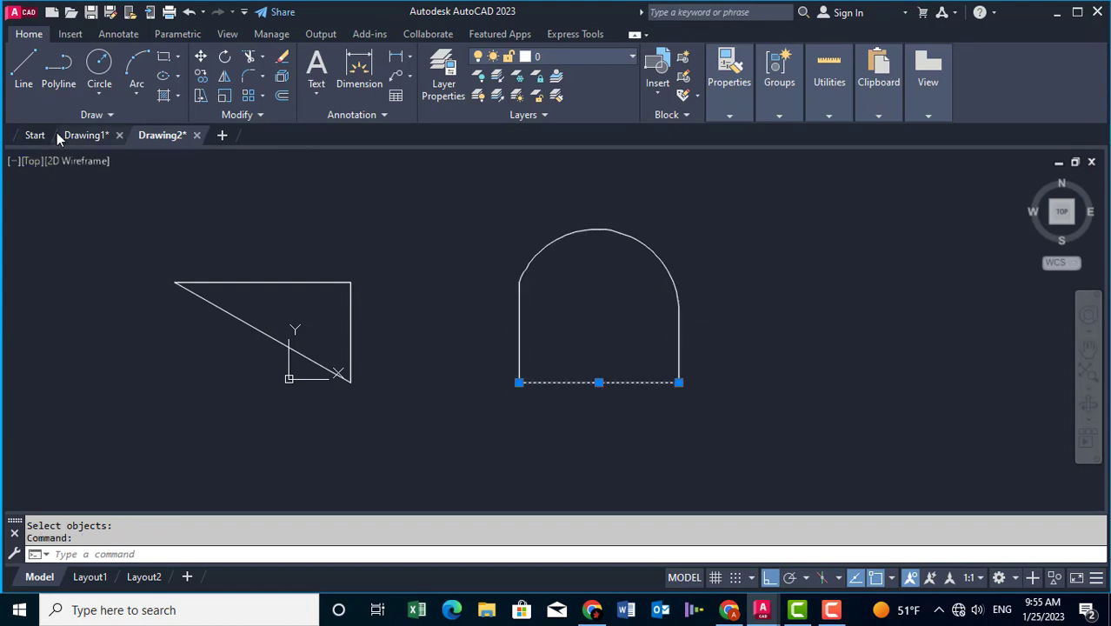
key("Escape")
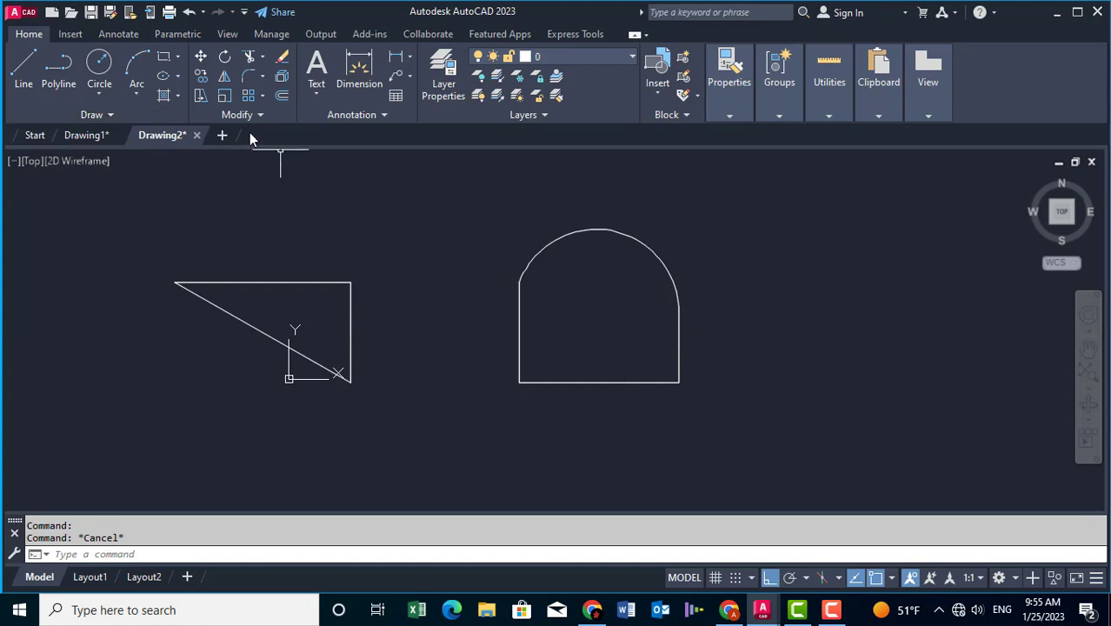
middle_click_drag(439, 301, 465, 309)
type("J")
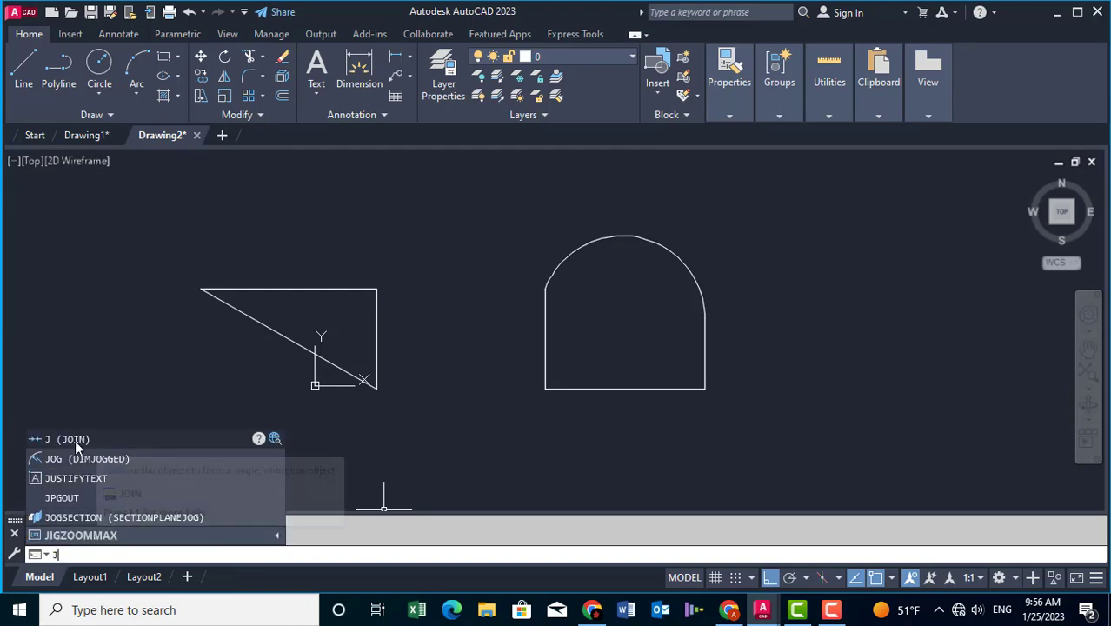
Join the arch's top arc and left side line into one polyline
key("Return")
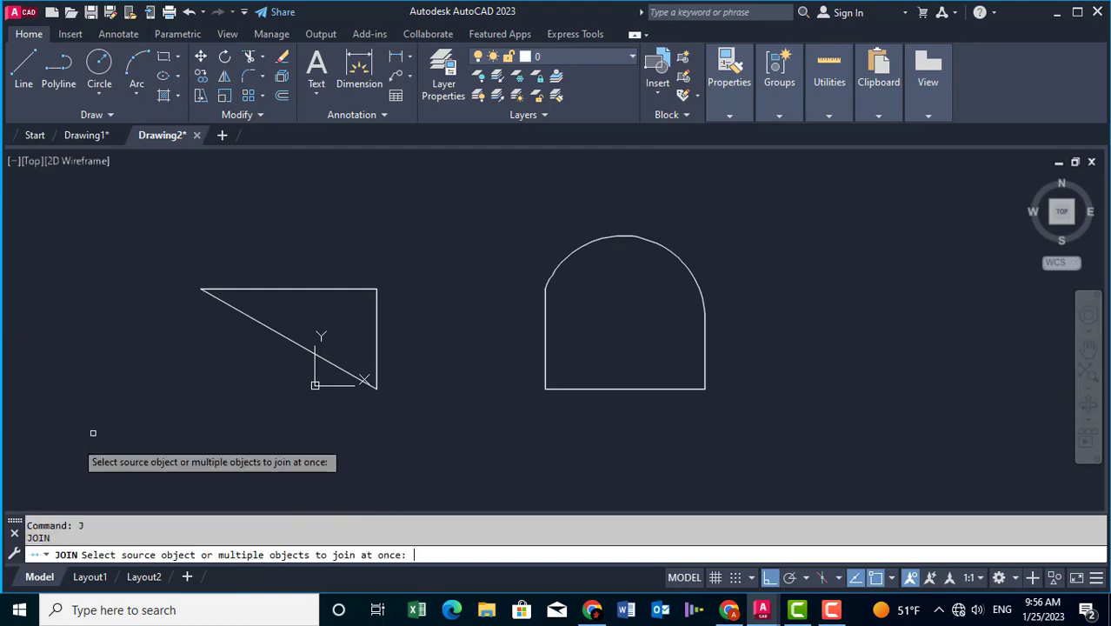
left_click(595, 242)
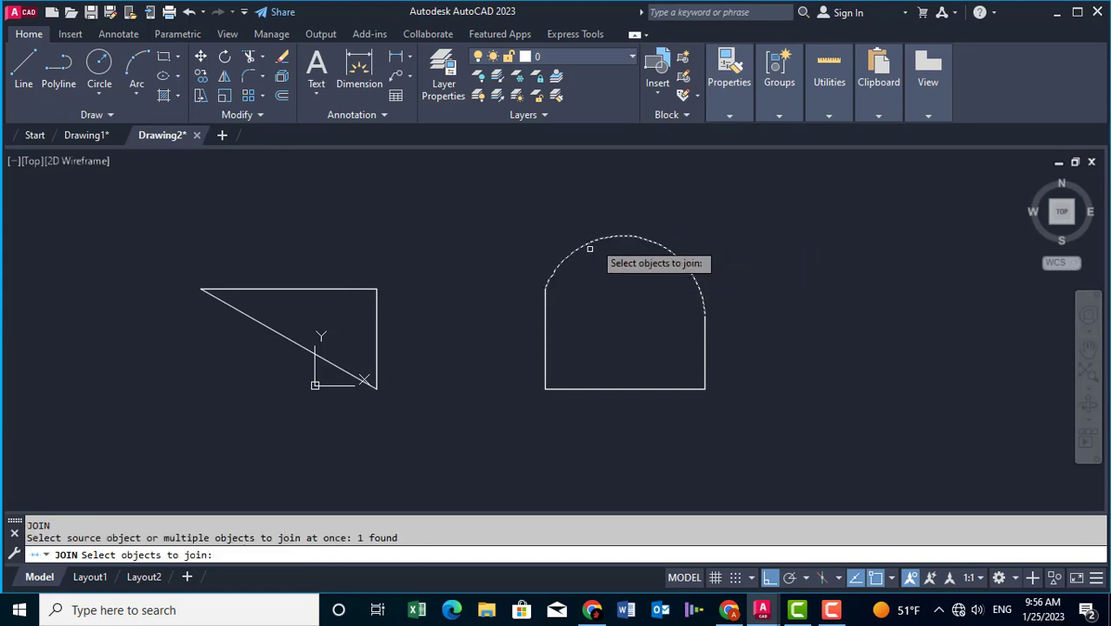
left_click(546, 325)
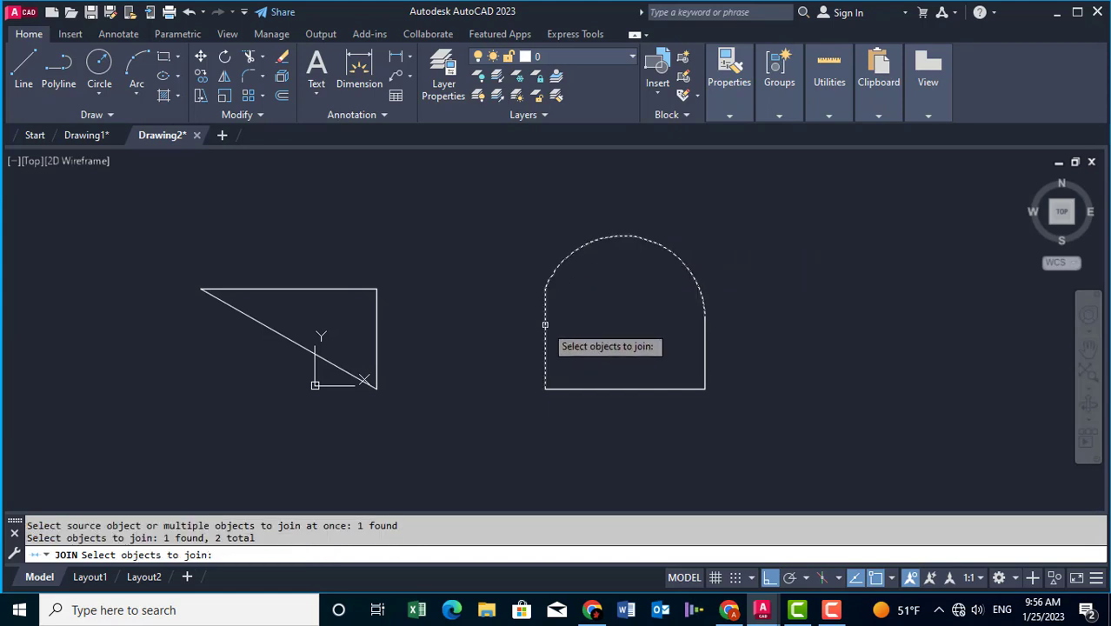
key("Return")
type("x")
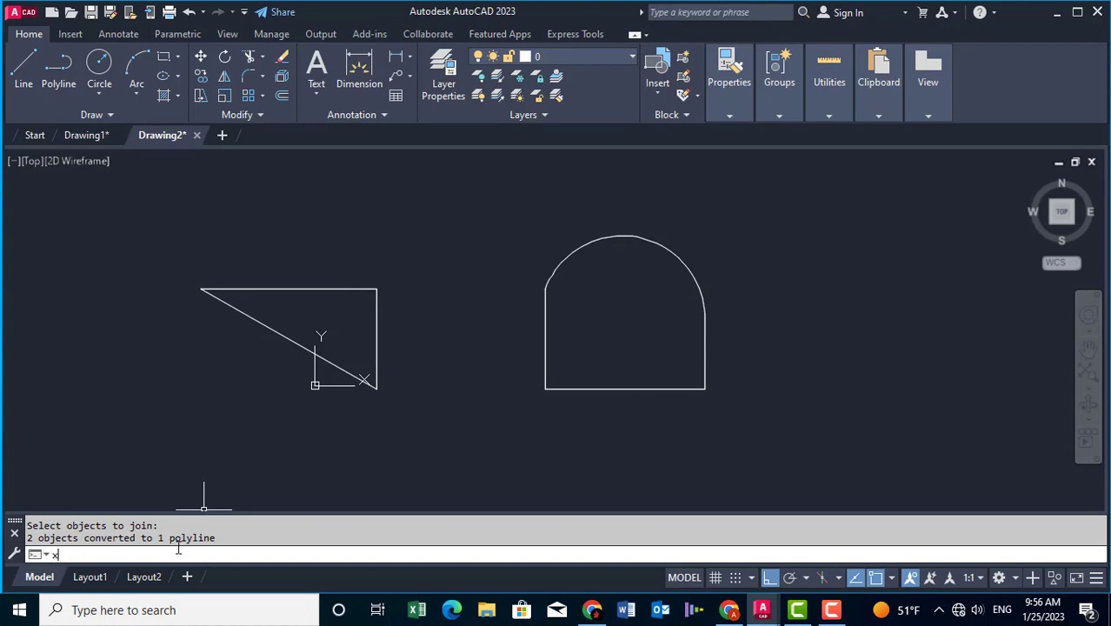
Explode the joined arch piece back into separate segments
key("Return")
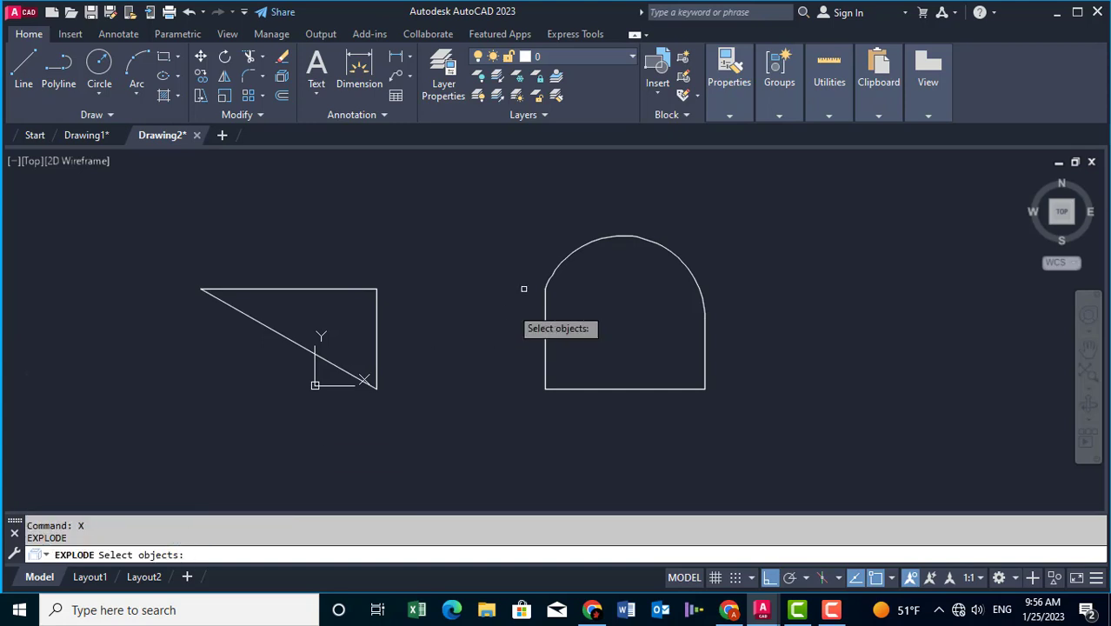
left_click(561, 261)
key("Return")
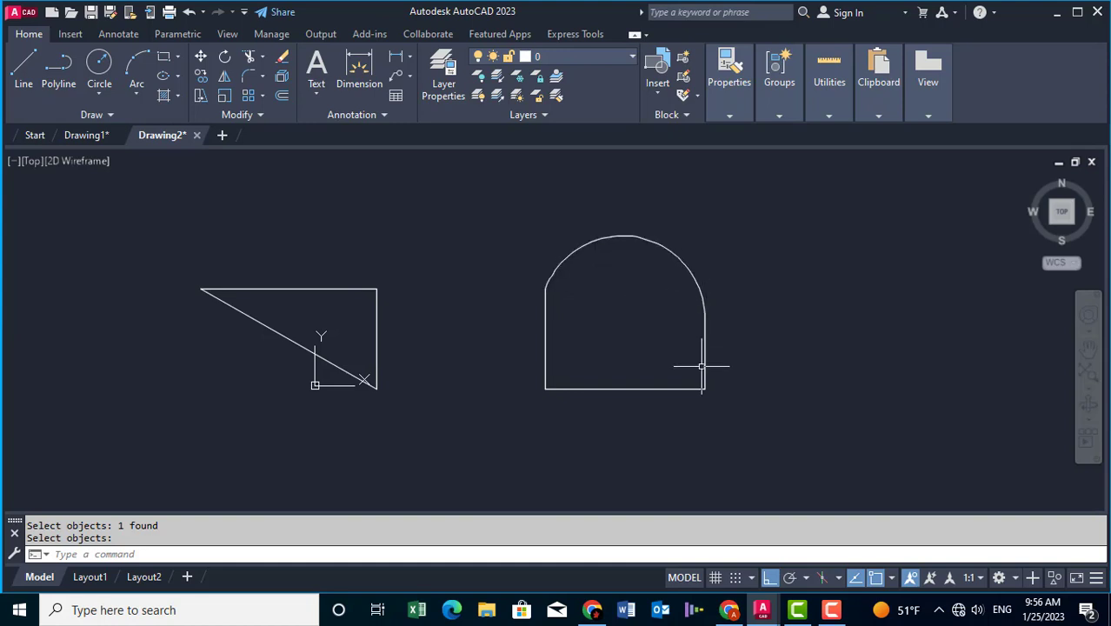
middle_click_drag(409, 316, 460, 315)
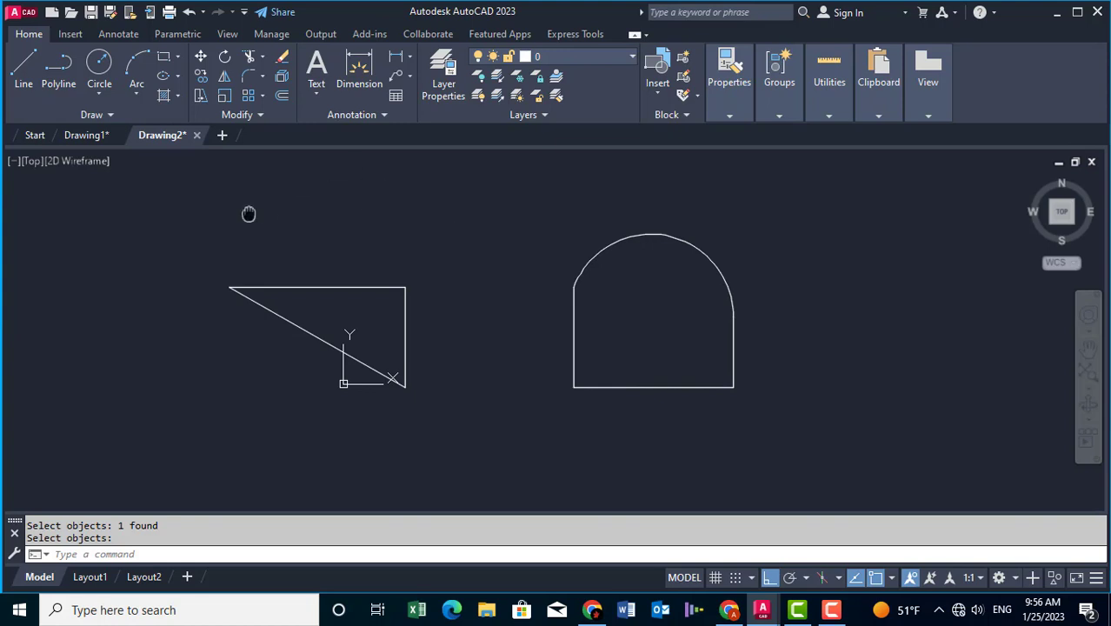
middle_click_drag(249, 214, 246, 232)
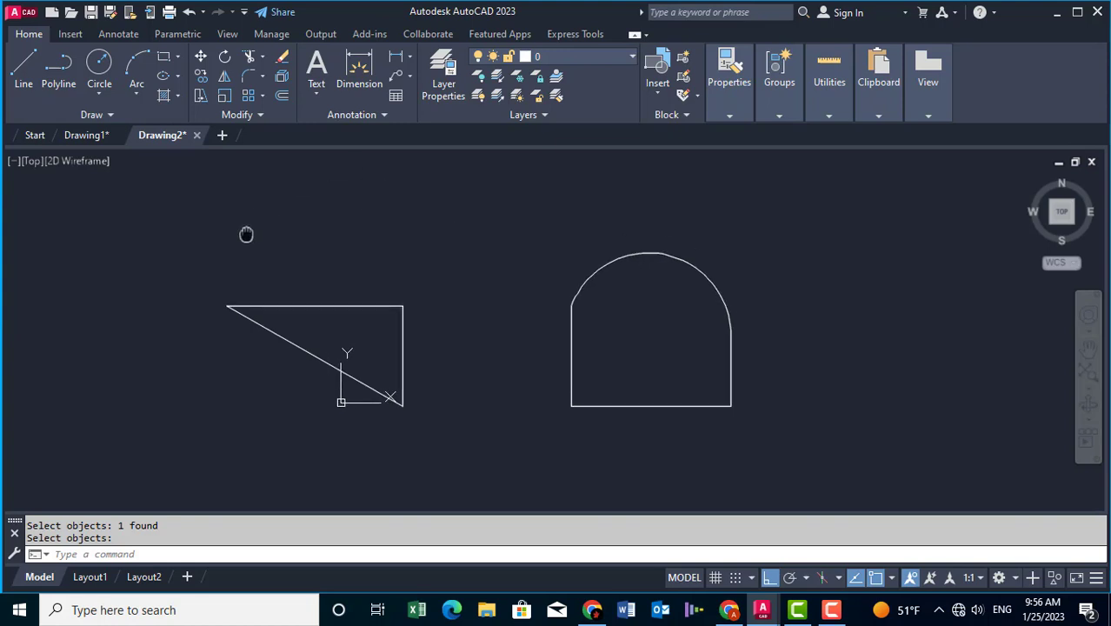
Offset the triangle's top, right and diagonal edges outward by a short distance measured at its top-right corner
left_click(284, 96)
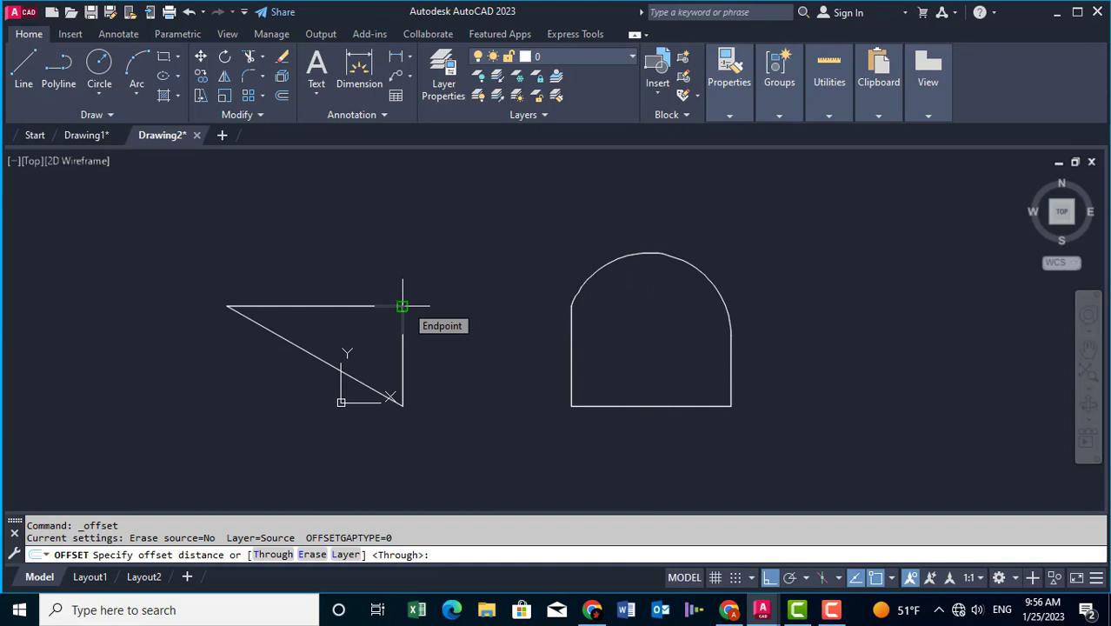
left_click(402, 307)
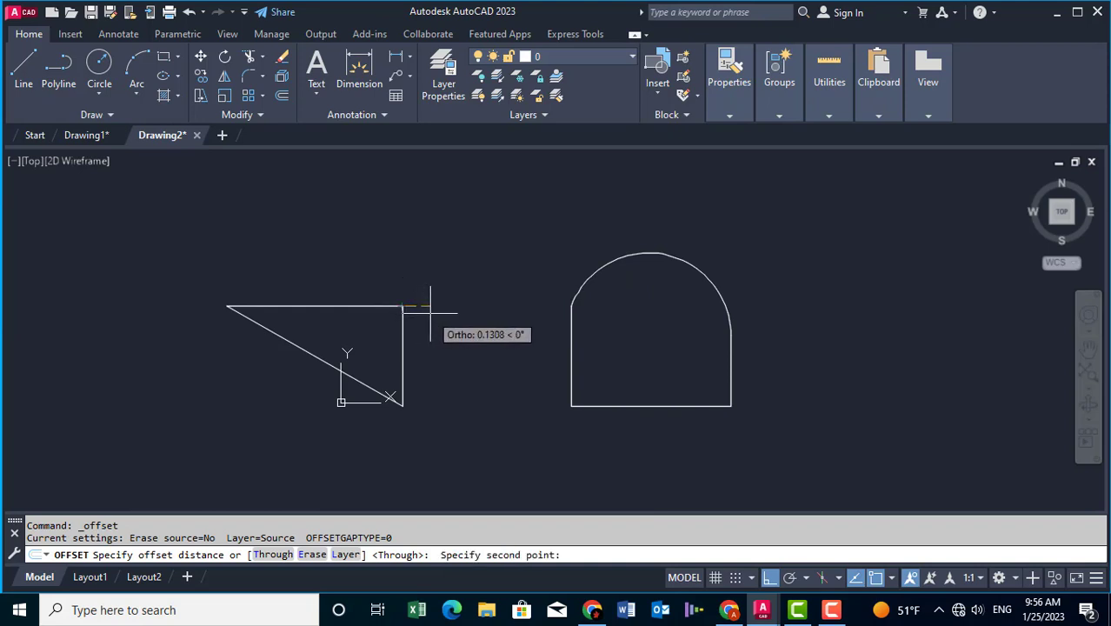
left_click(417, 310)
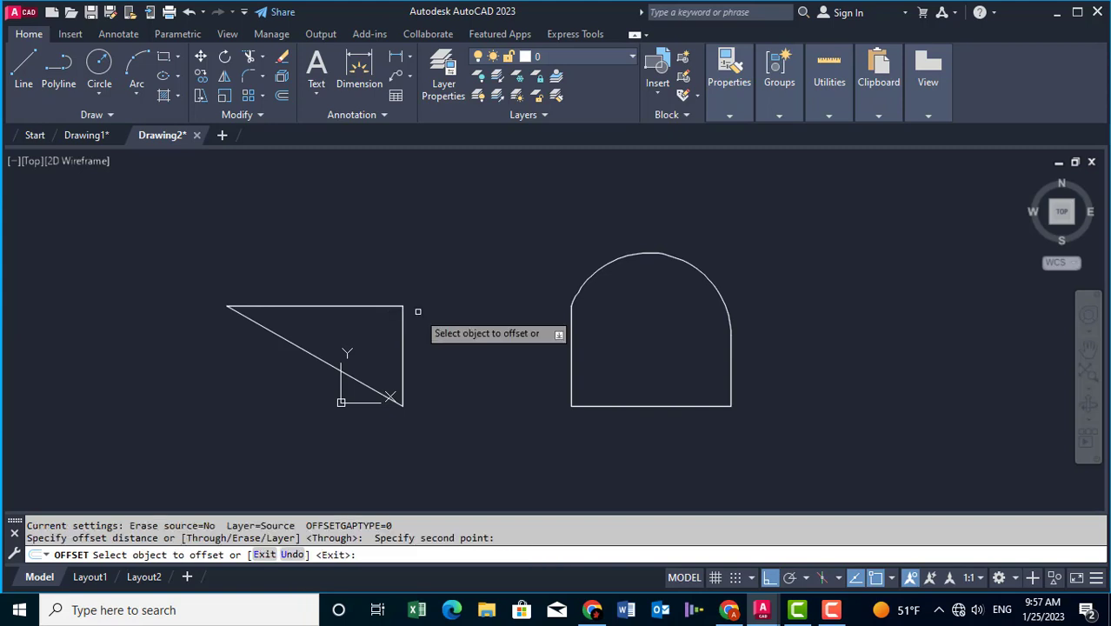
left_click(298, 306)
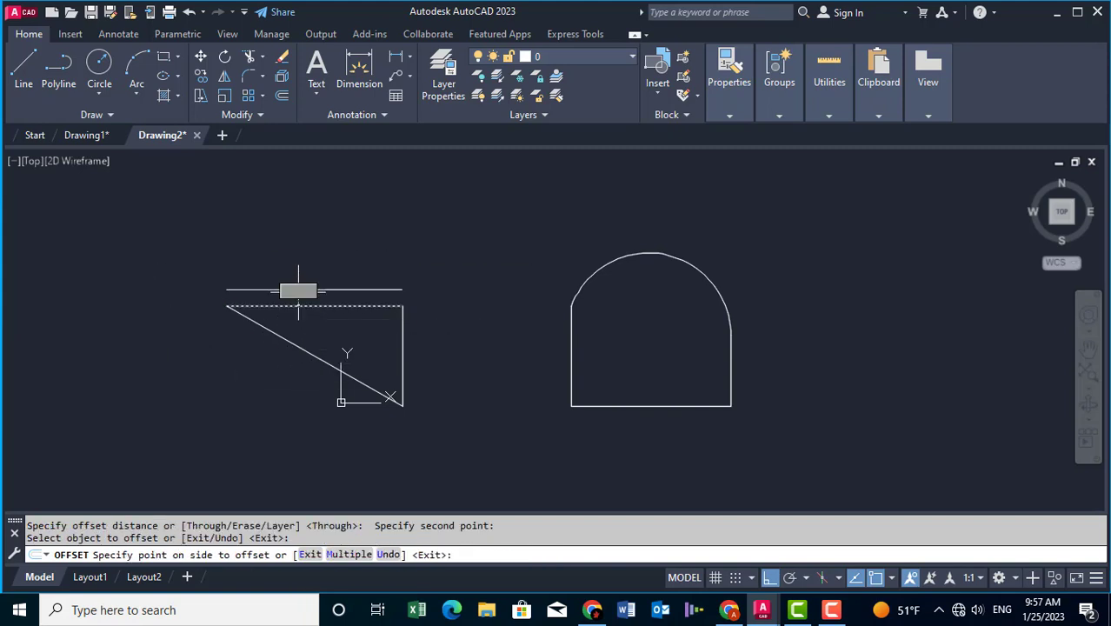
left_click(298, 292)
left_click(403, 348)
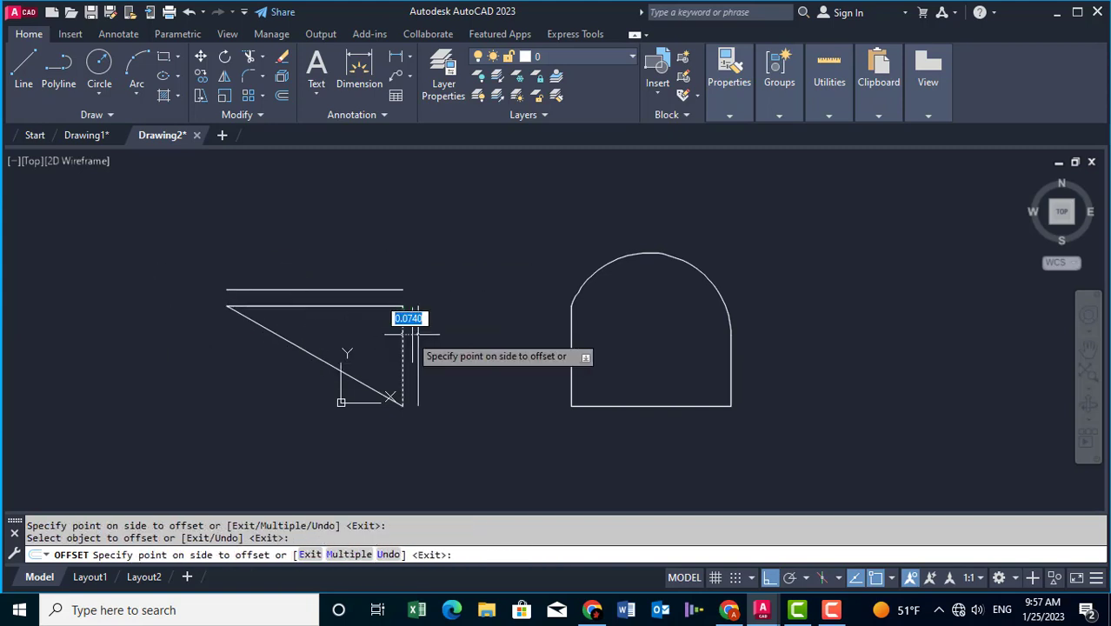
left_click(417, 328)
left_click(365, 385)
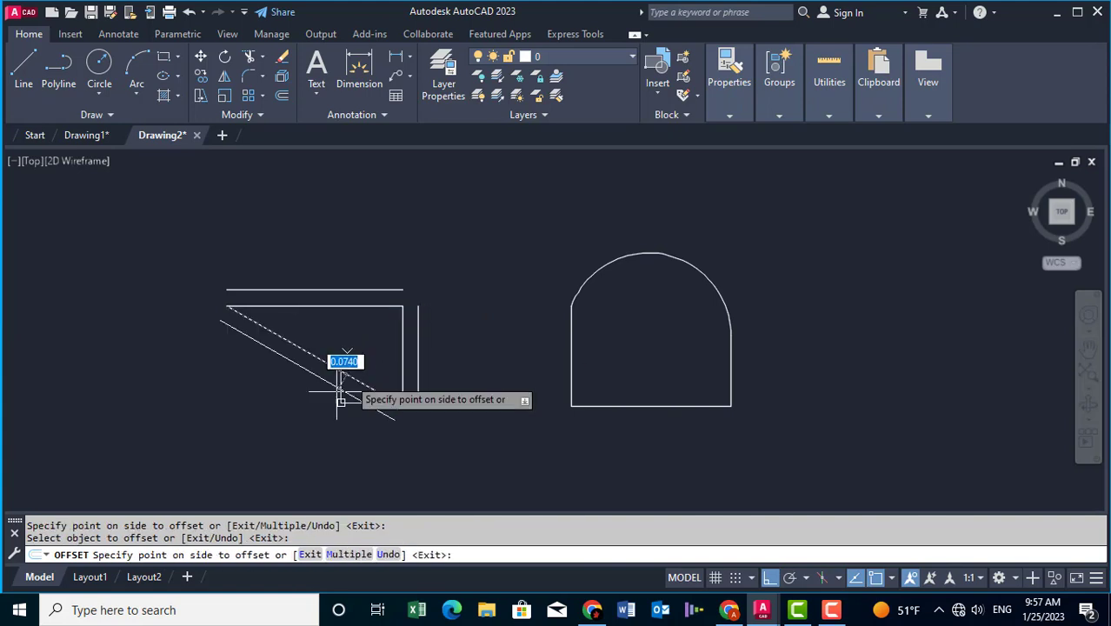
left_click(341, 400)
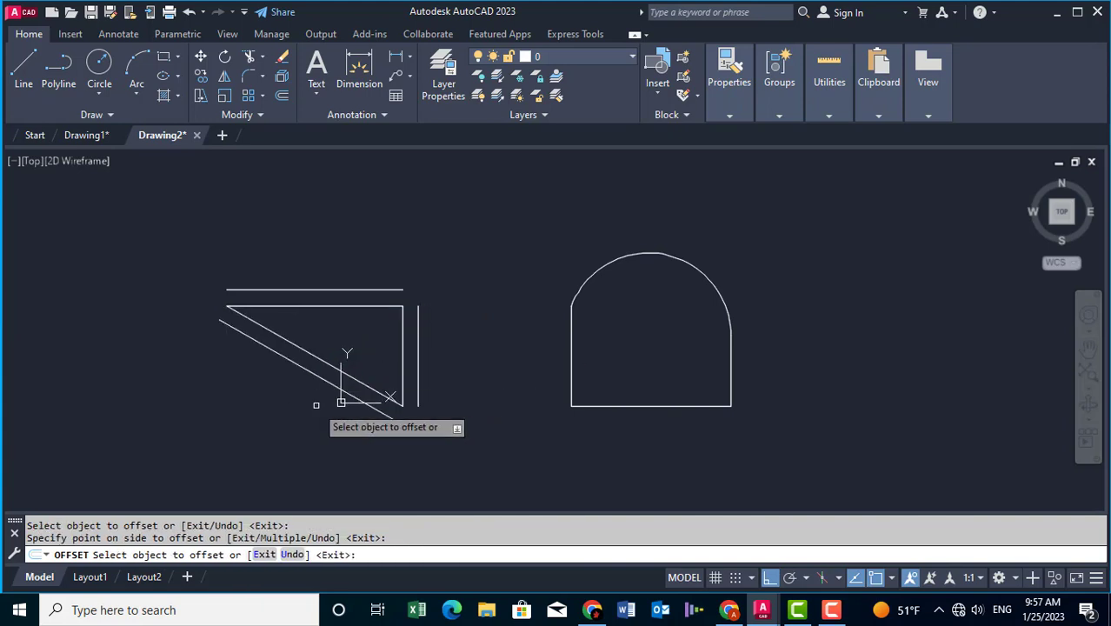
right_click(269, 229)
left_click(300, 241)
type("3")
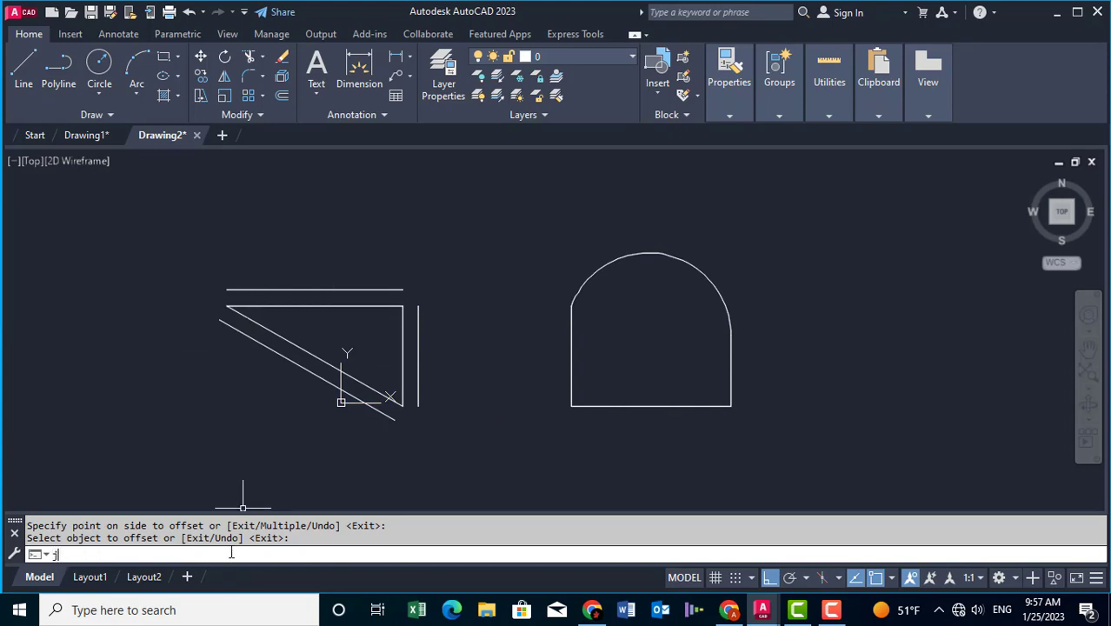
Window-select the four arch pieces and JOIN them into one closed polyline
key("Return")
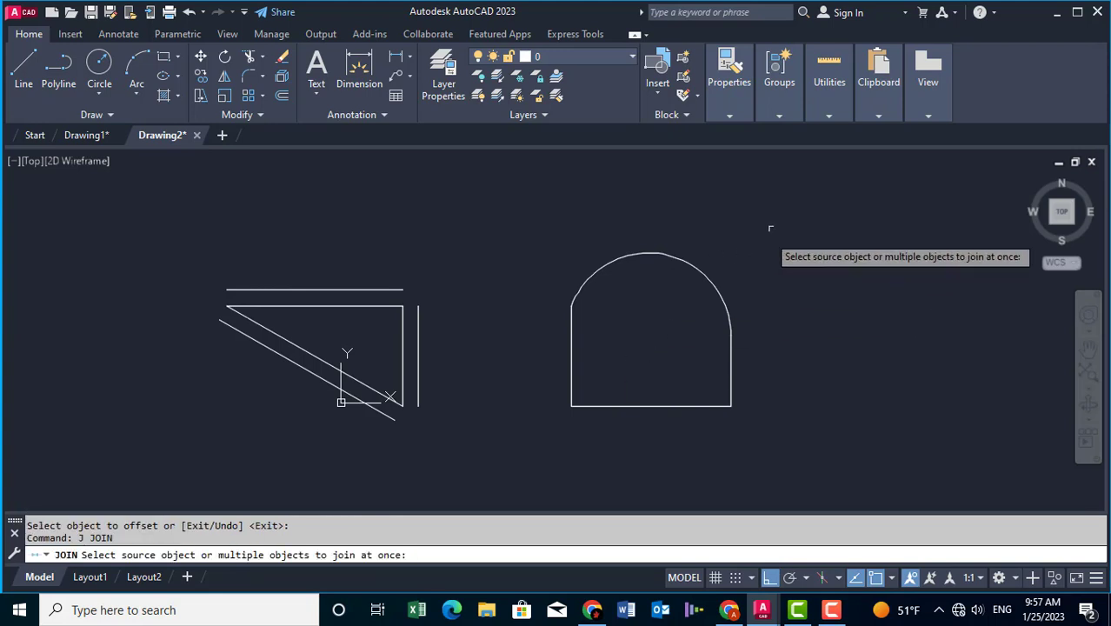
left_click(770, 229)
left_click(549, 430)
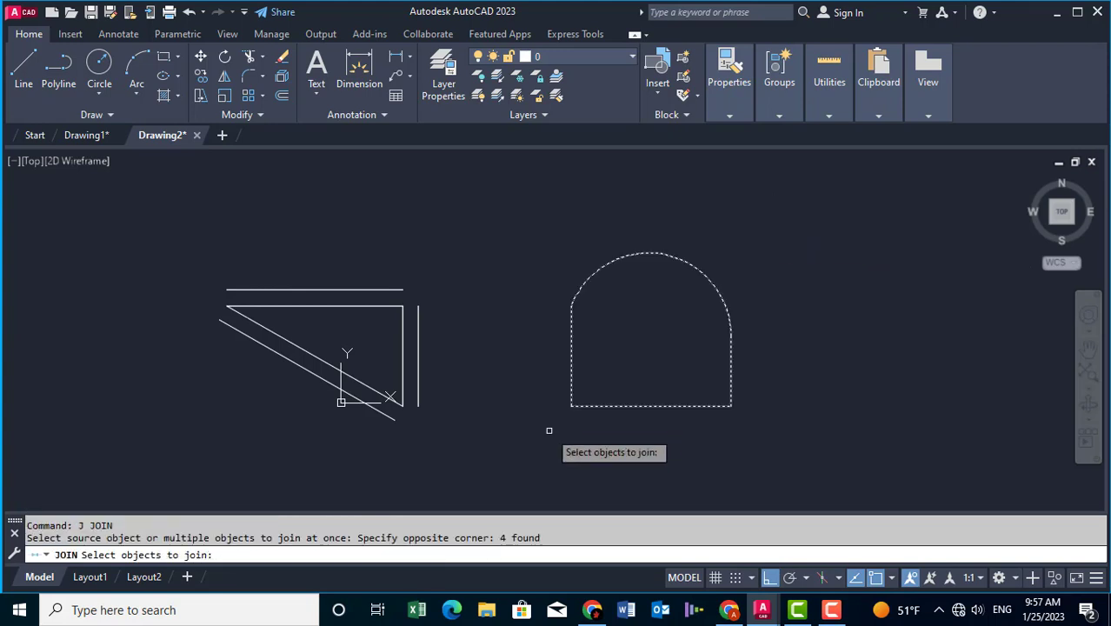
key("Return")
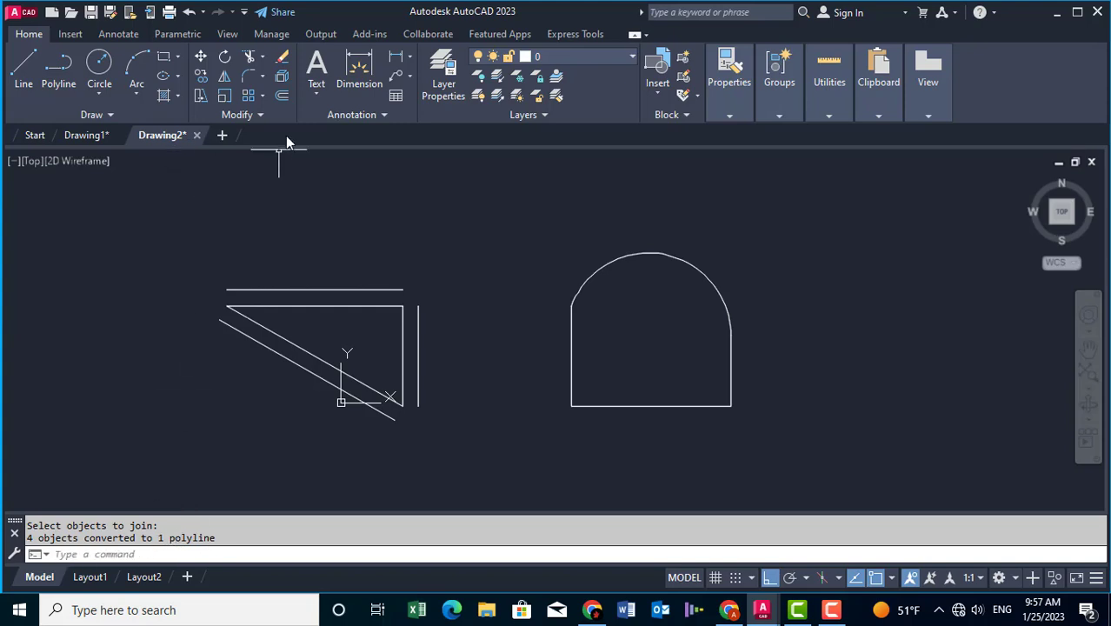
Offset the arch polyline 0.05 inward to give the doorway a double outline
type("o")
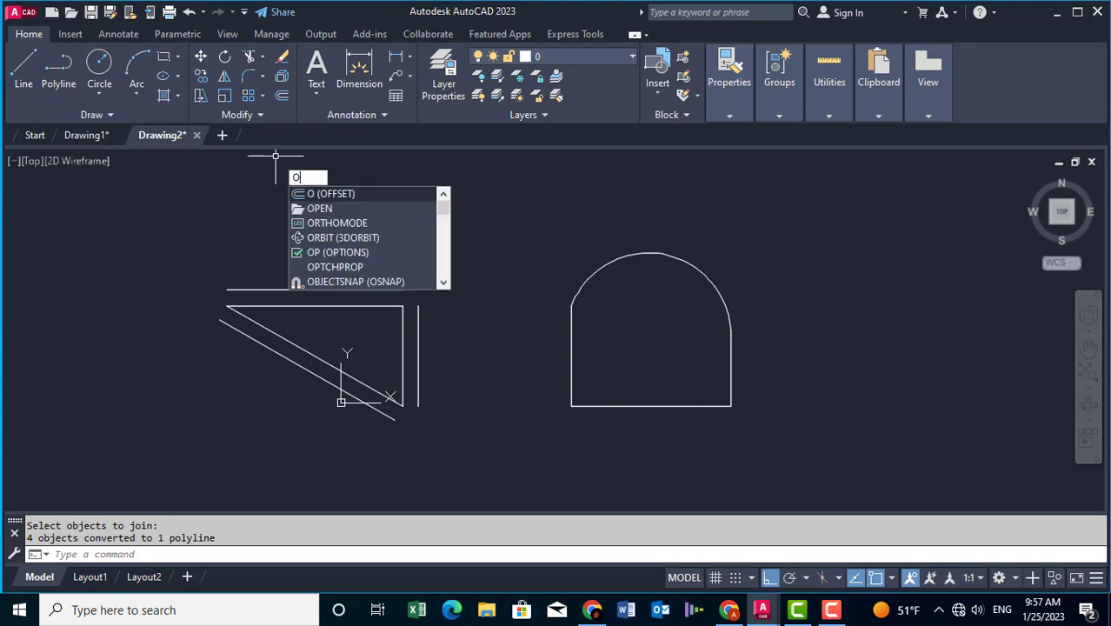
key("Return")
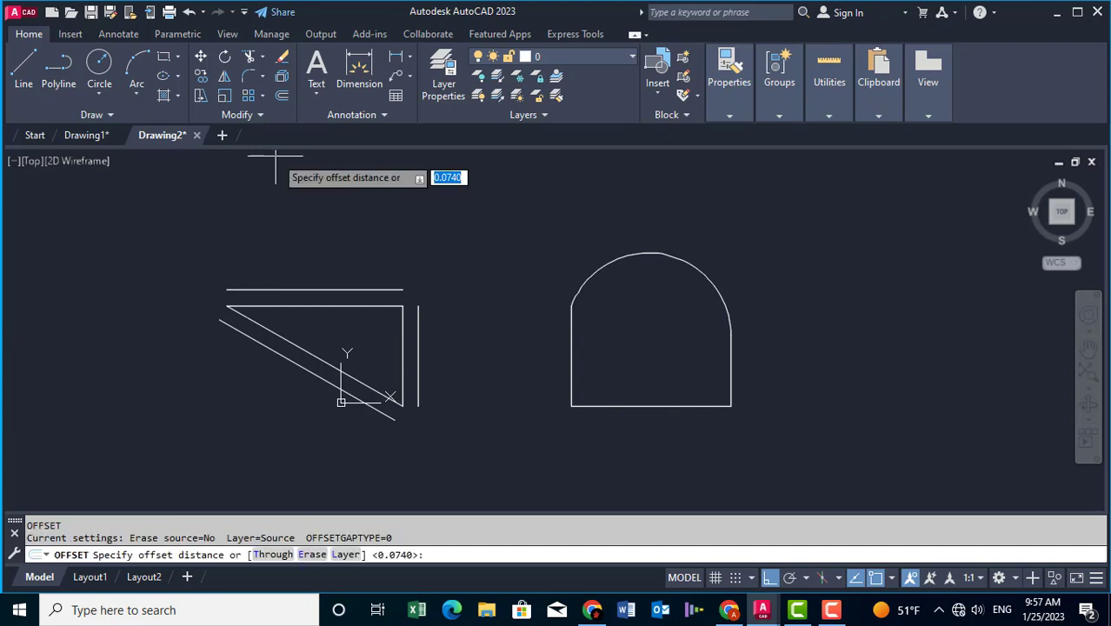
type(".05")
key("Return")
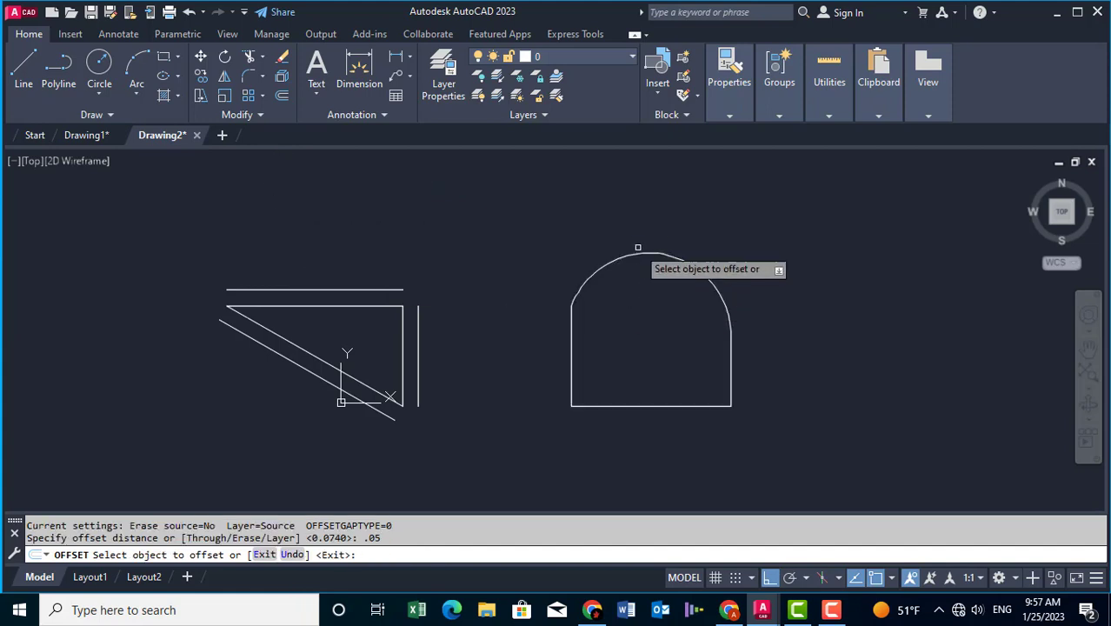
left_click(637, 255)
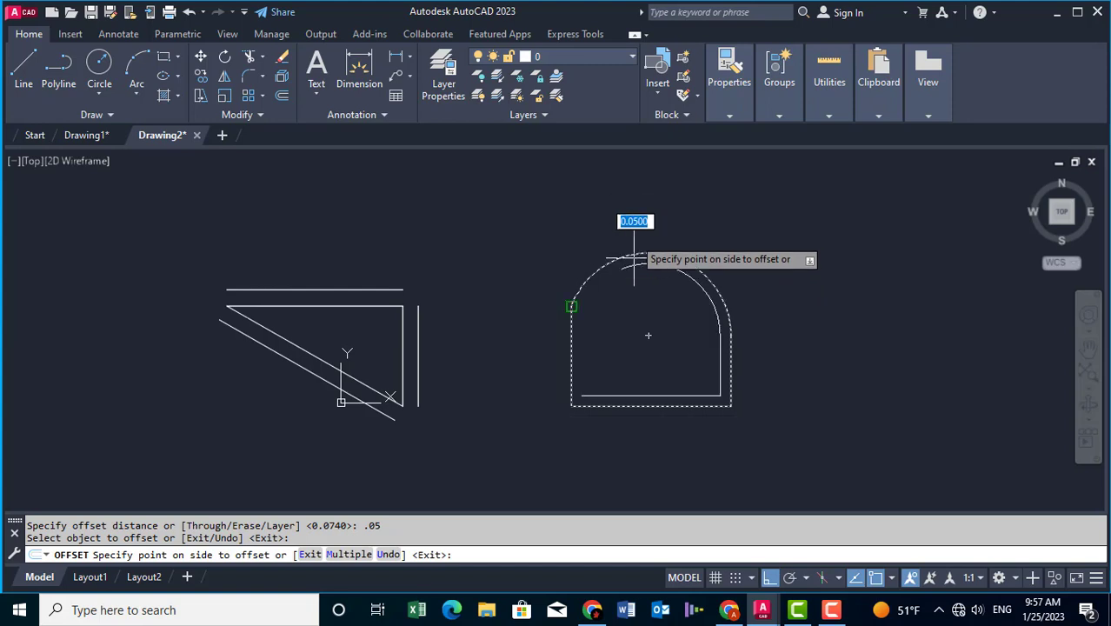
left_click(637, 296)
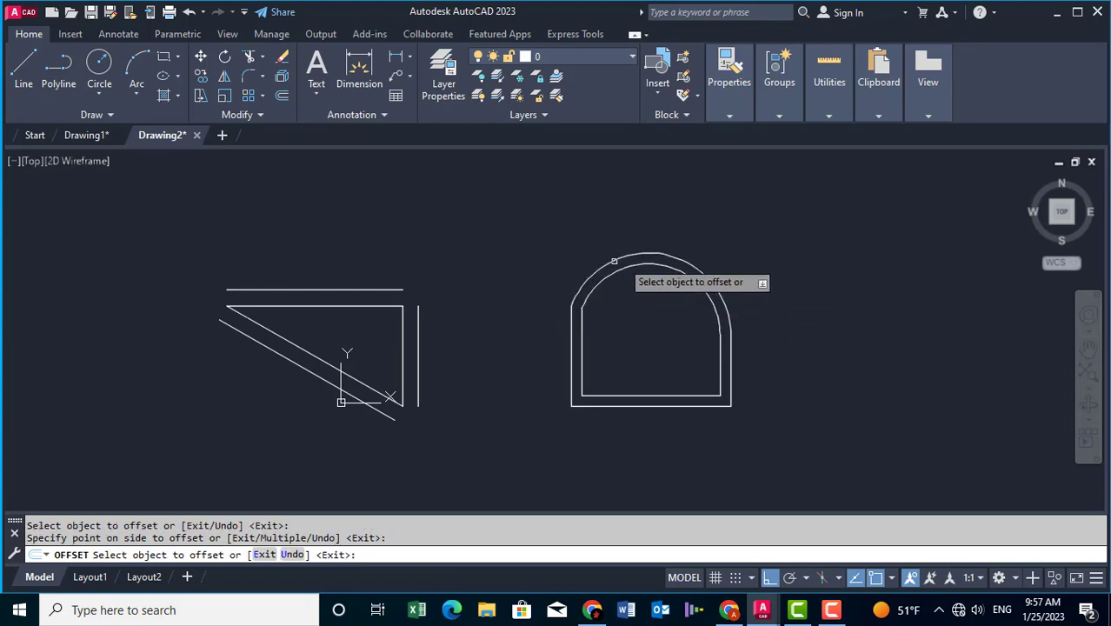
right_click(501, 233)
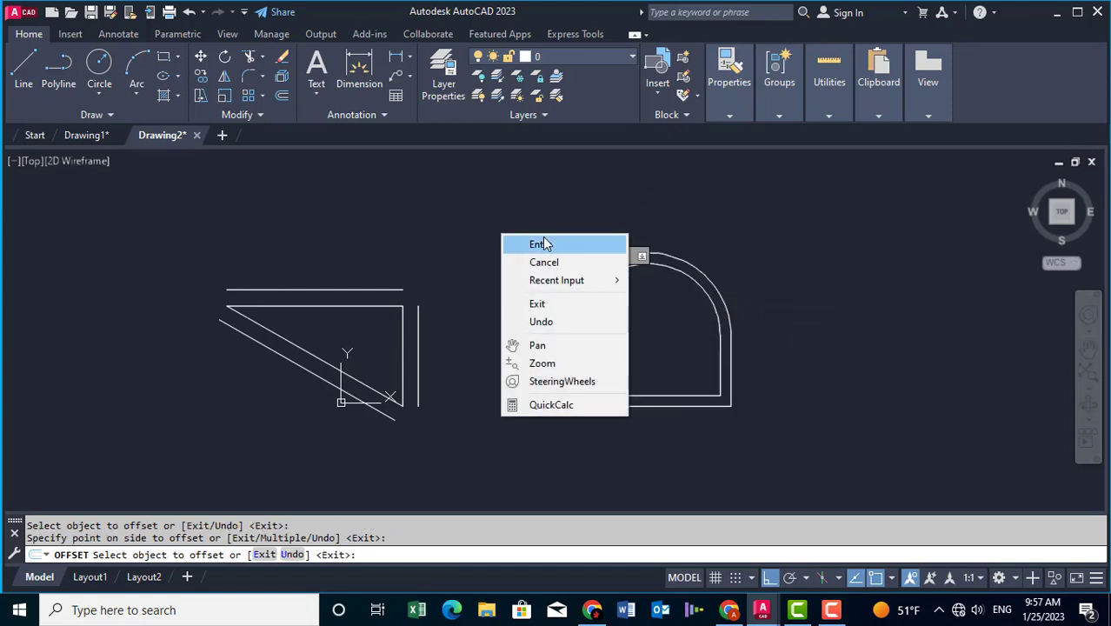
left_click(547, 243)
middle_click_drag(374, 315, 457, 302)
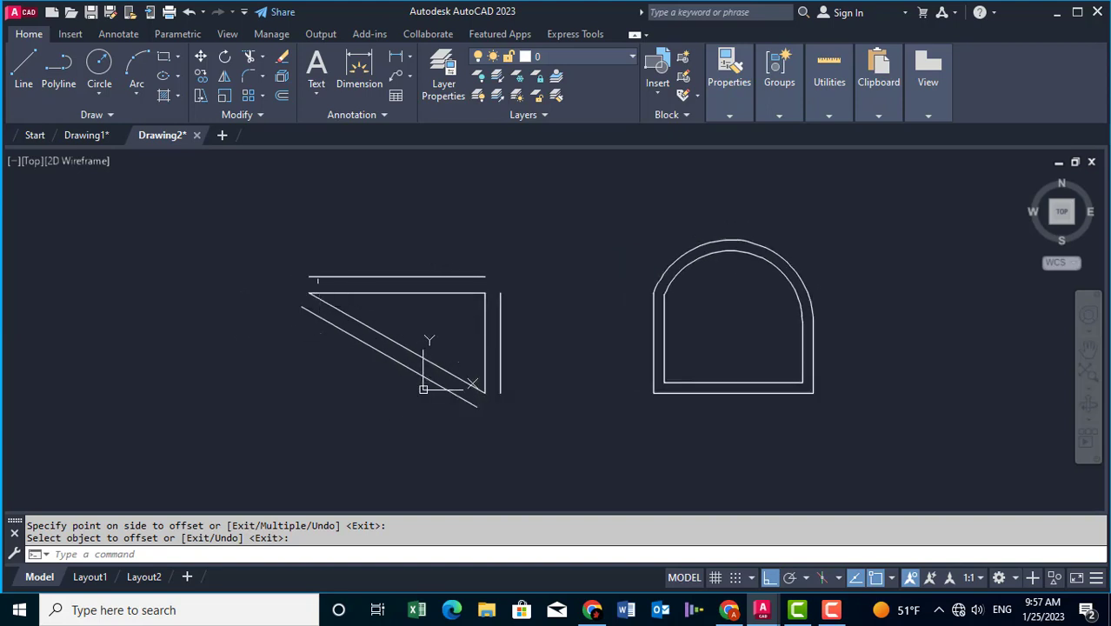
middle_click_drag(313, 344, 332, 350)
type("F")
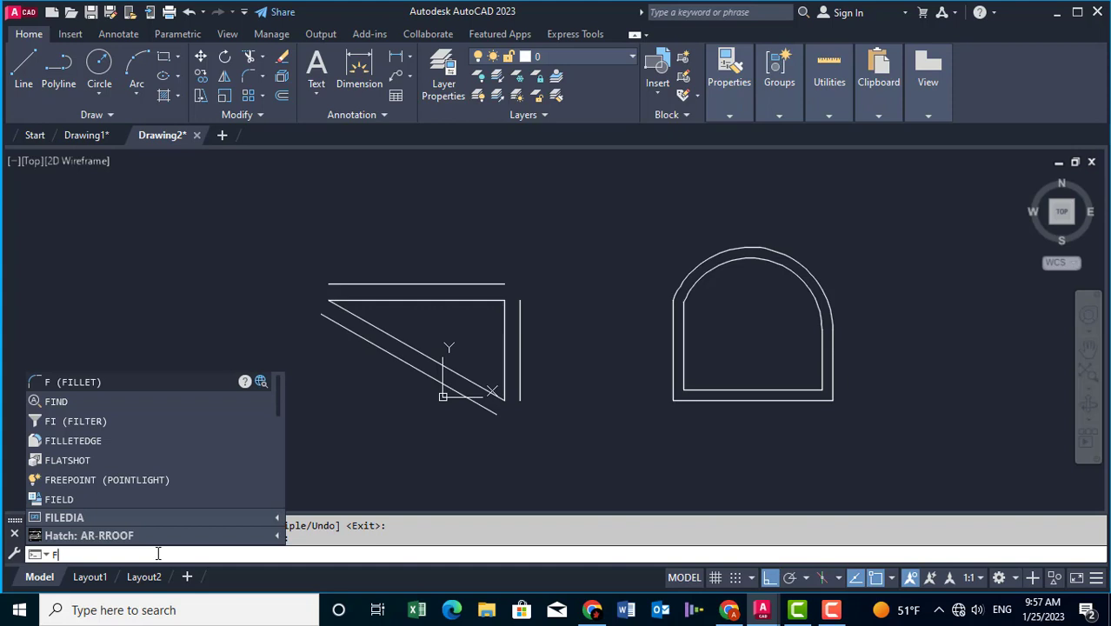
Fillet the outer right and top offset lines to close the top-right corner
left_click(86, 382)
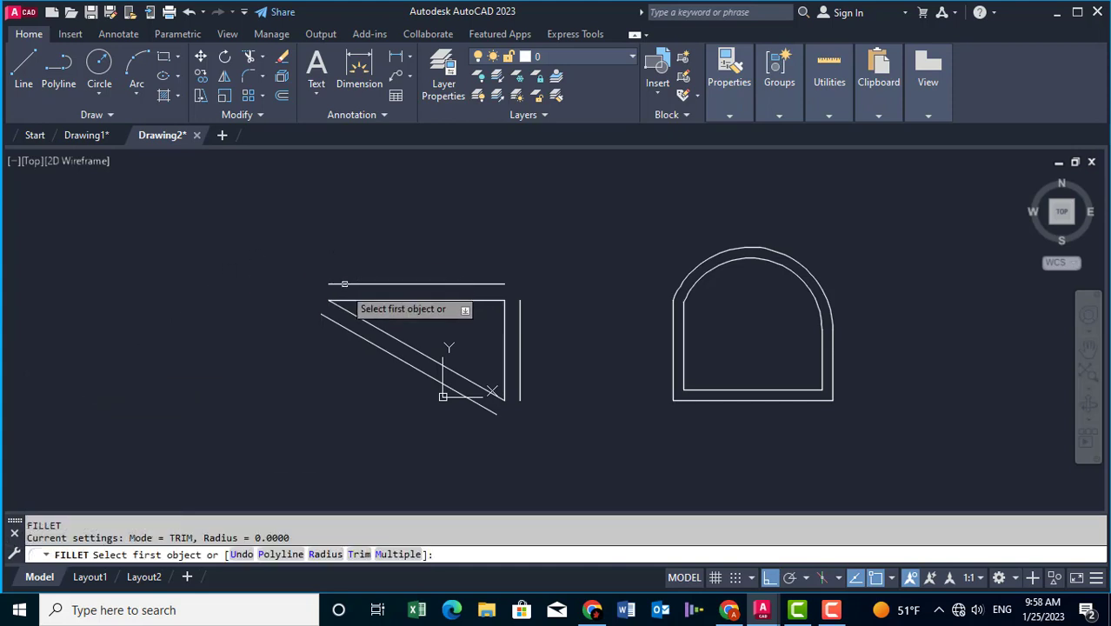
left_click(518, 331)
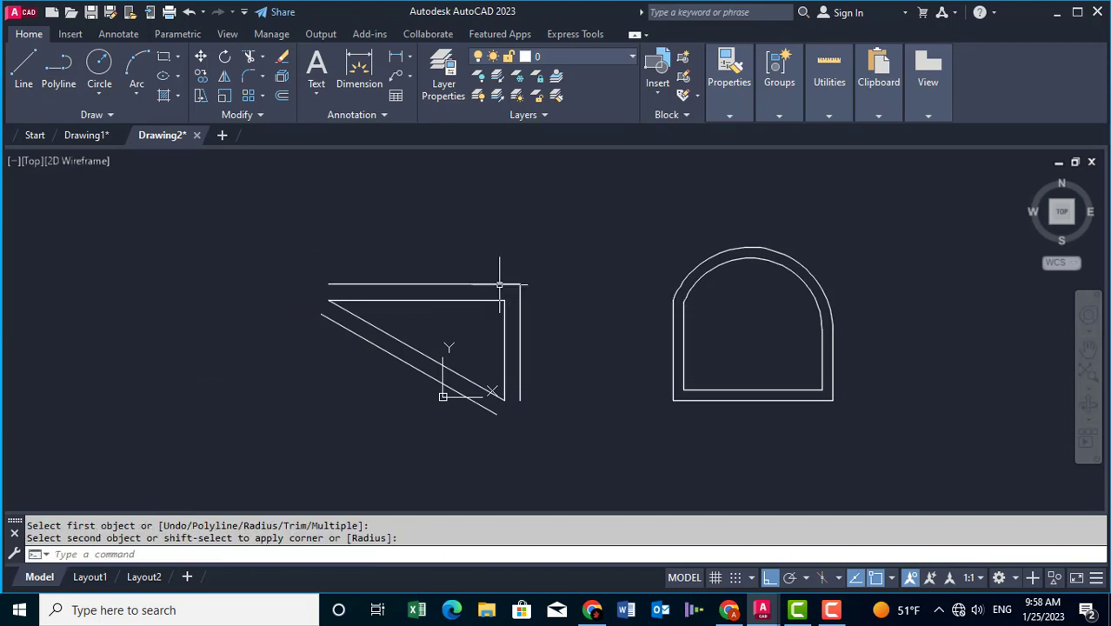
left_click(500, 284)
left_click(260, 114)
Fillet the outer top and slanted lines with radius 0.05 to round the left tip
left_click(256, 76)
left_click(261, 76)
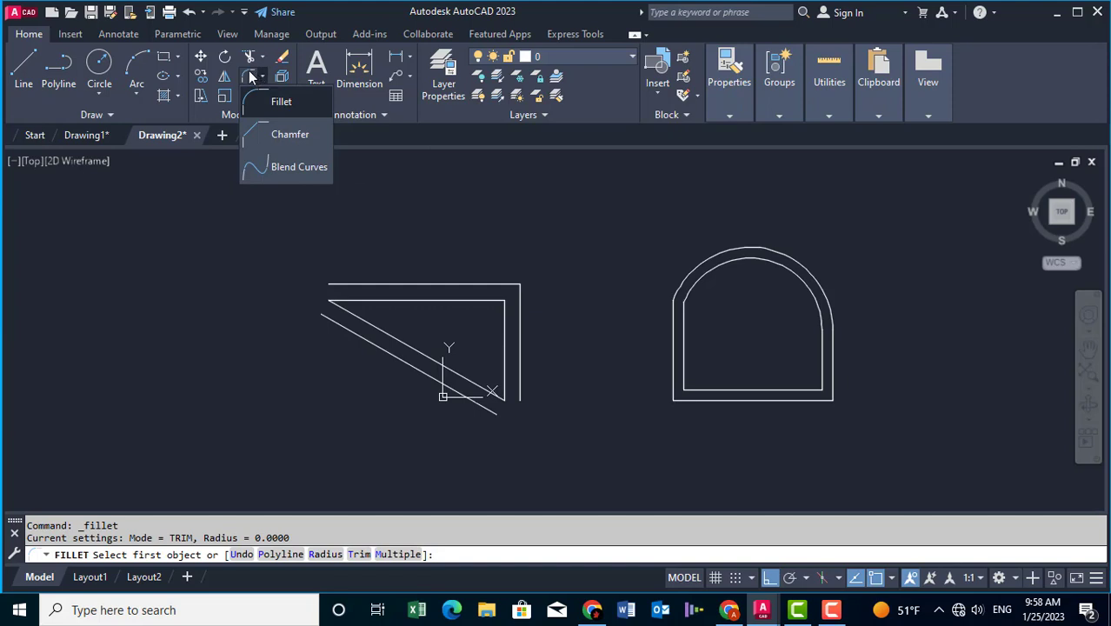
left_click(262, 103)
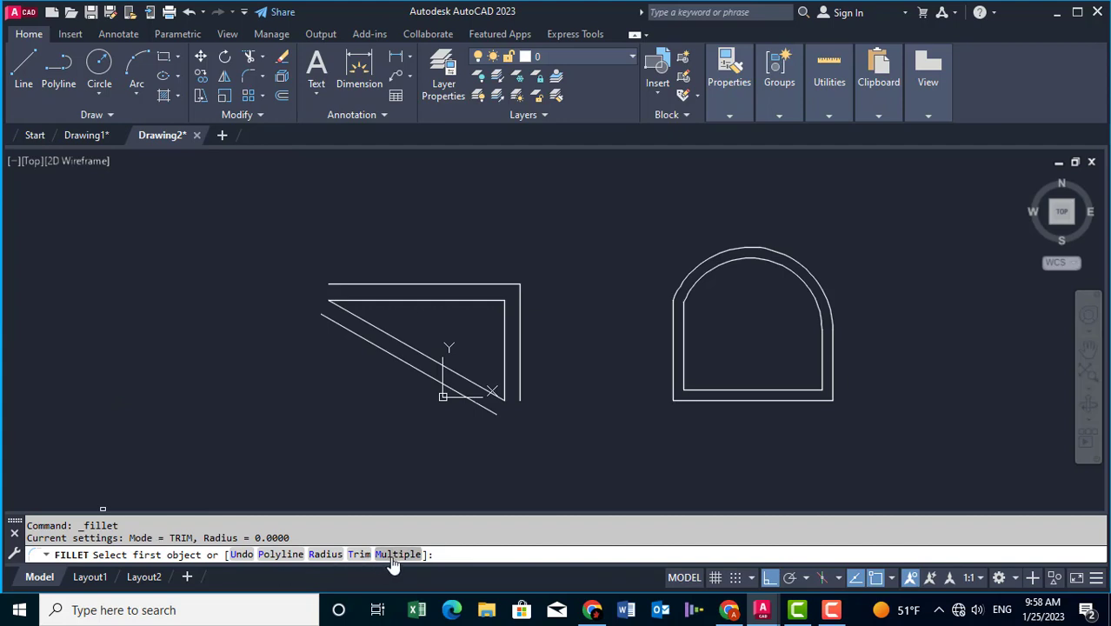
left_click(325, 554)
type(".05")
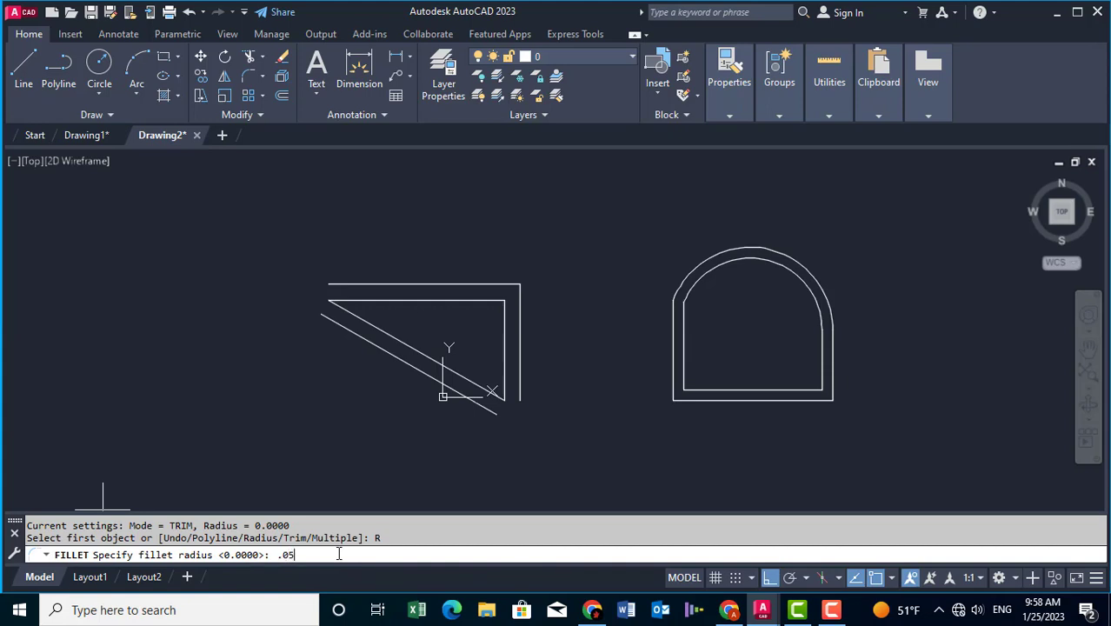
key("Return")
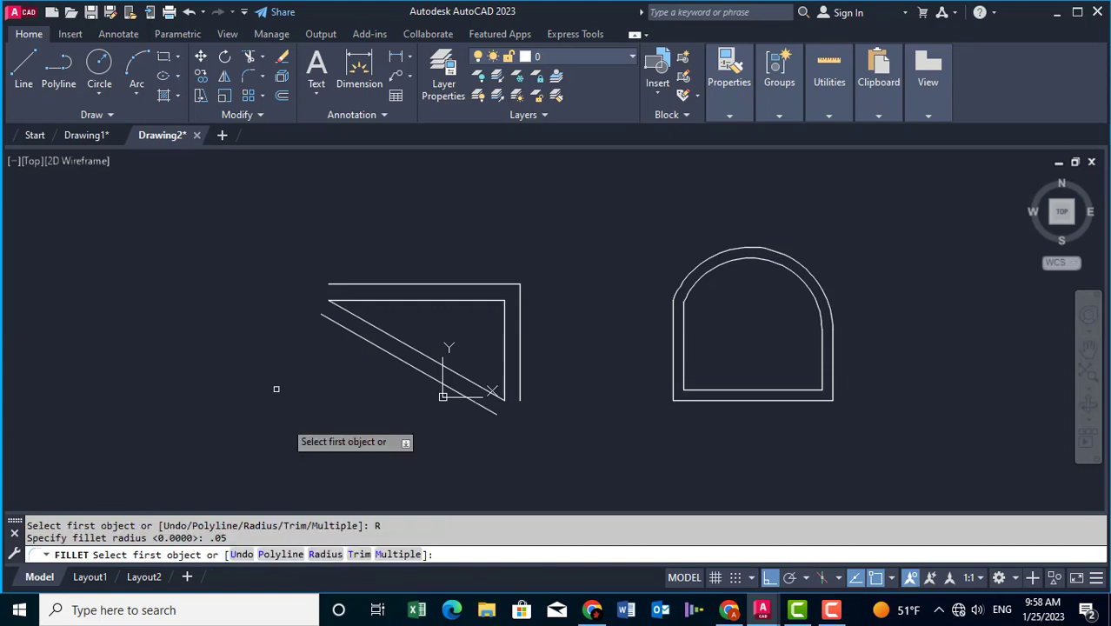
left_click(335, 284)
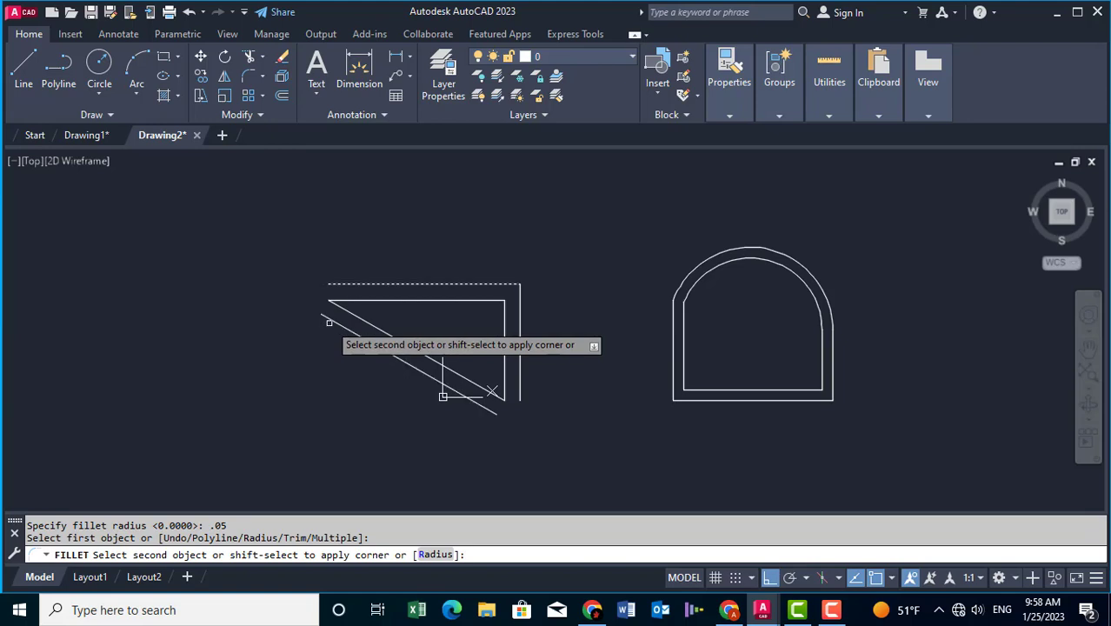
left_click(328, 315)
scroll(304, 302, "up", 5)
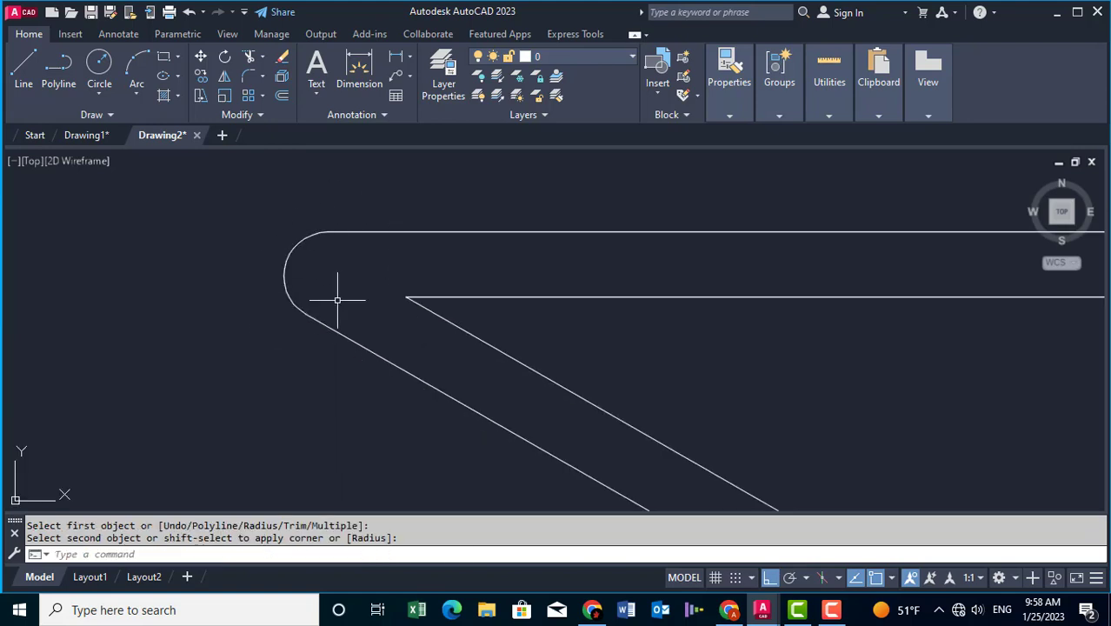
scroll(338, 300, "down", 3)
middle_click_drag(445, 399, 401, 367)
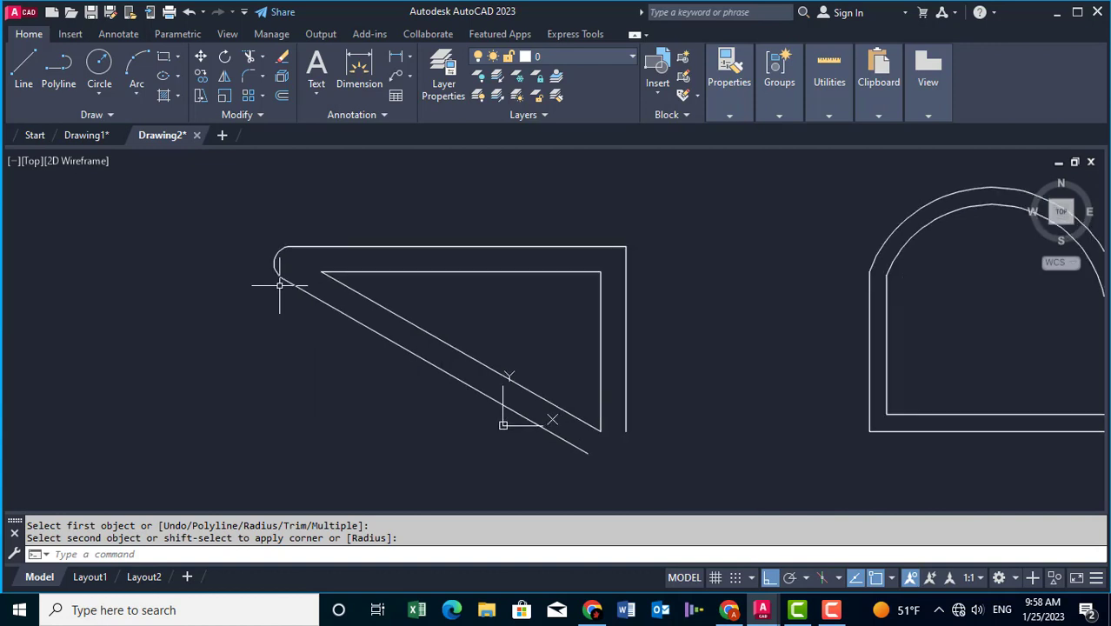
With fillet radius 0, join the outer slanted and right edges into a sharp corner
left_click(249, 75)
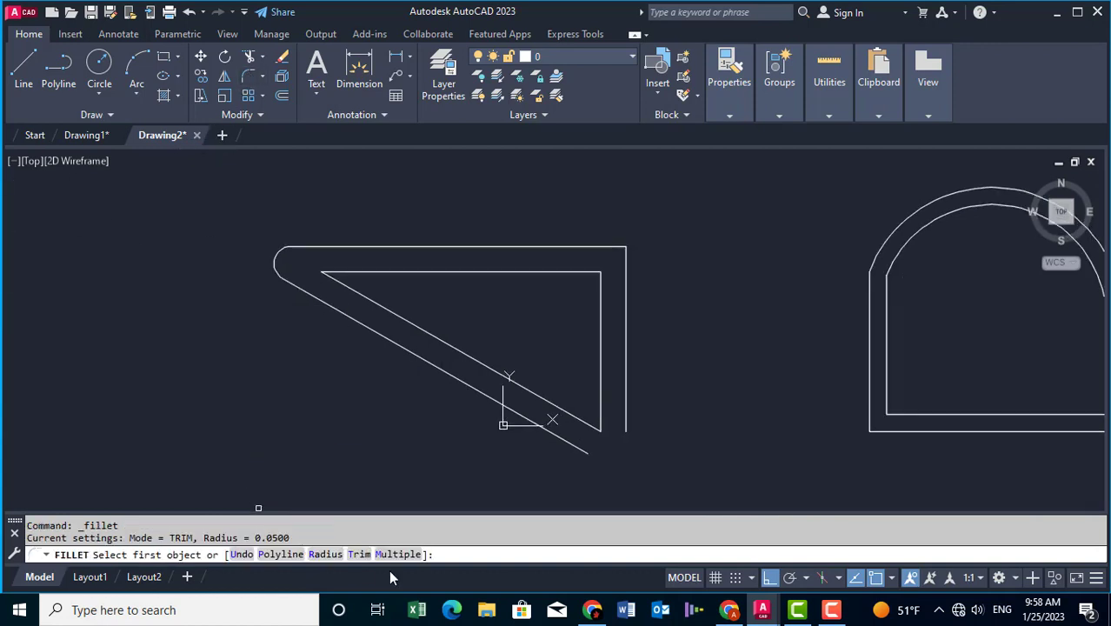
left_click(326, 555)
type("0")
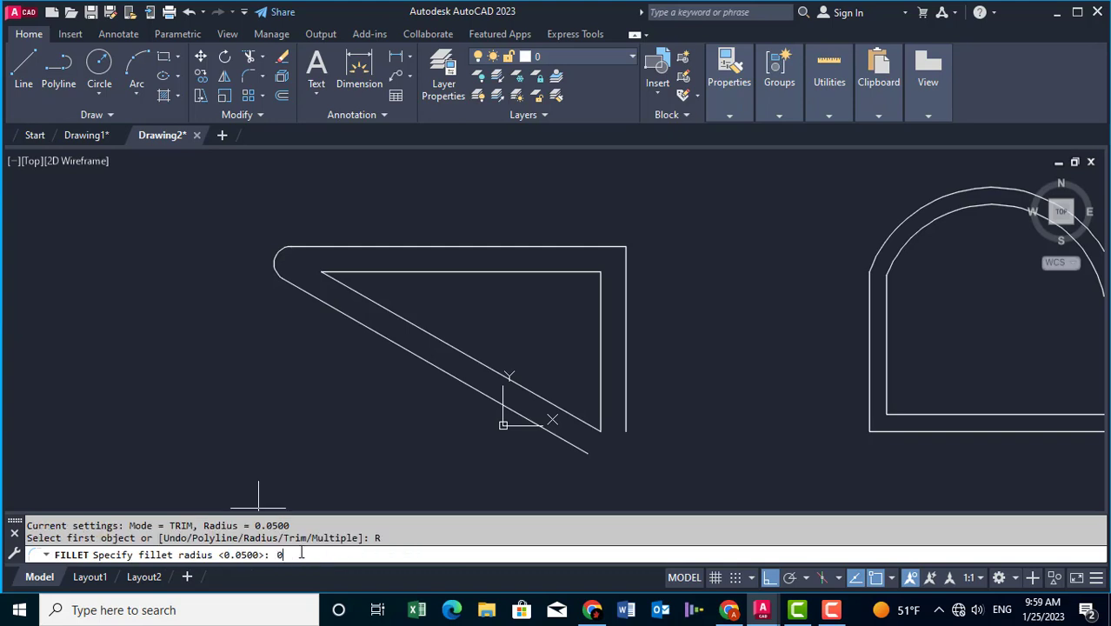
key("Return")
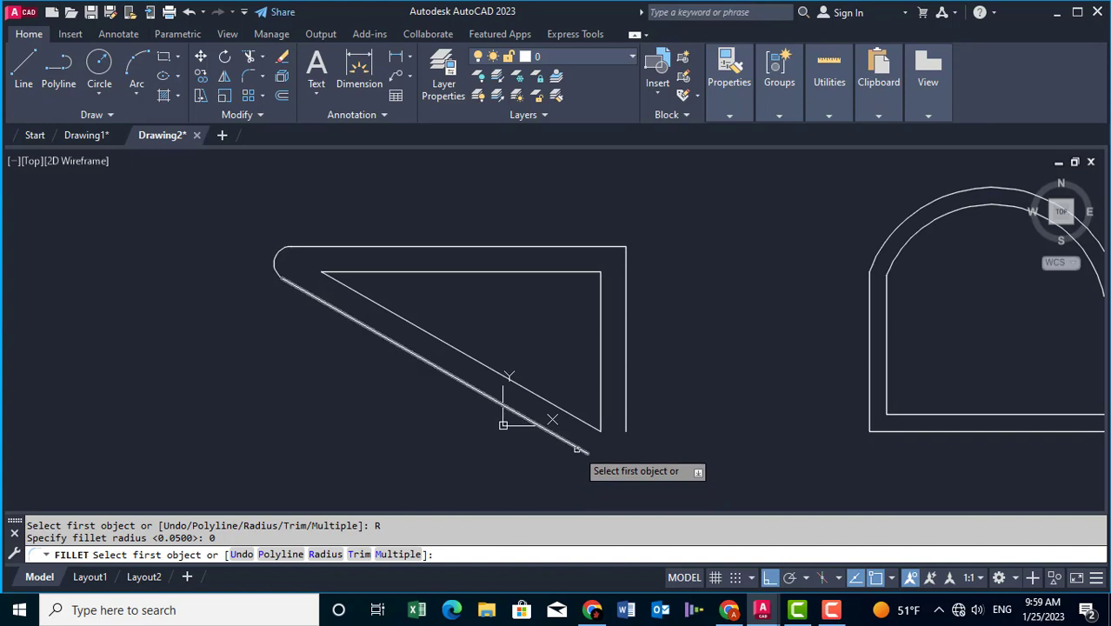
left_click(578, 449)
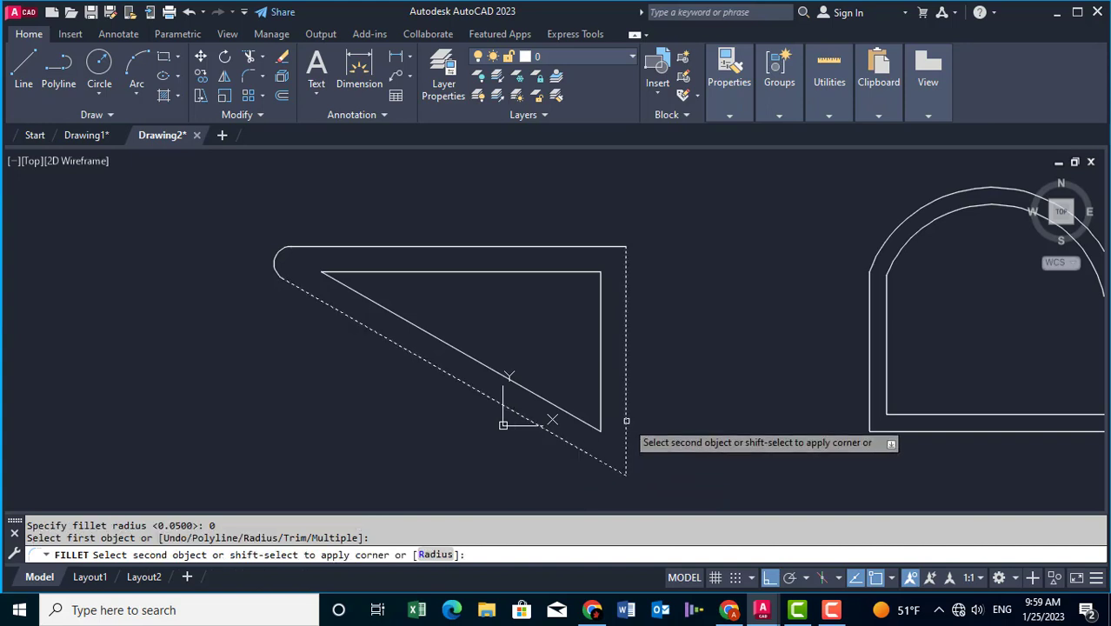
left_click(626, 421)
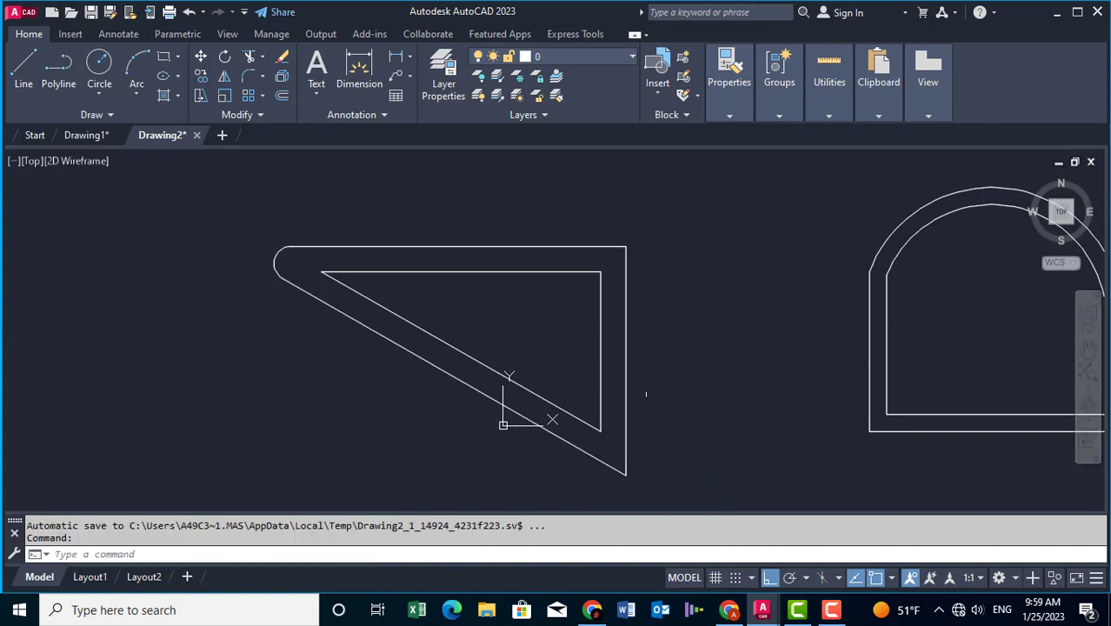
middle_click_drag(713, 360, 488, 359)
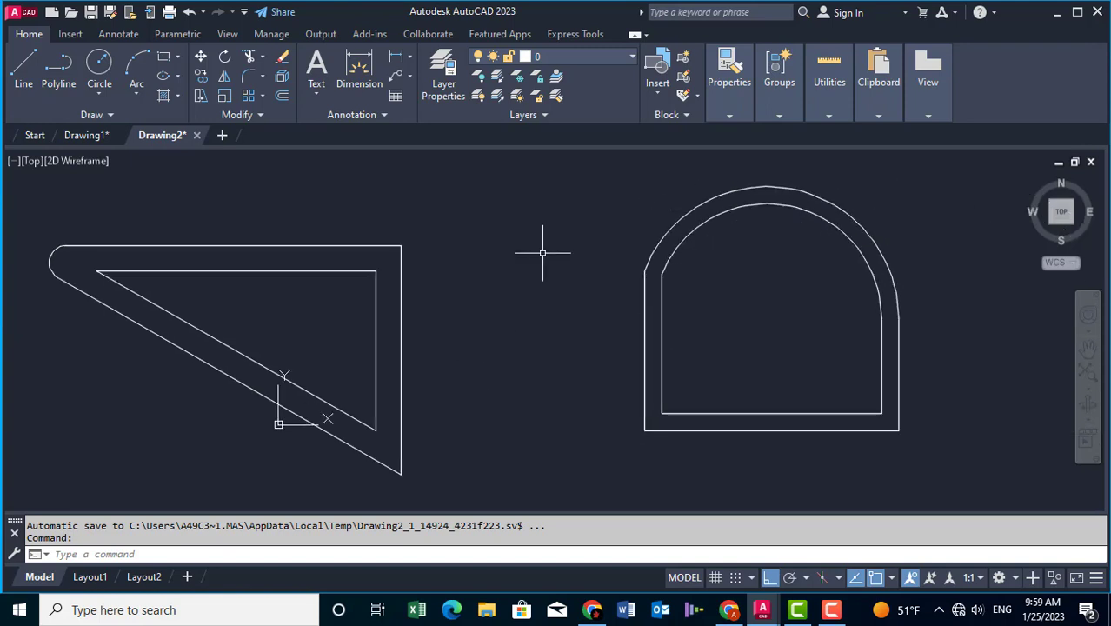
middle_click_drag(557, 331, 589, 321)
Undo the last action, then start single-line text above the doorway, 0.3 high at 30°
type("u")
key("Return")
left_click(118, 34)
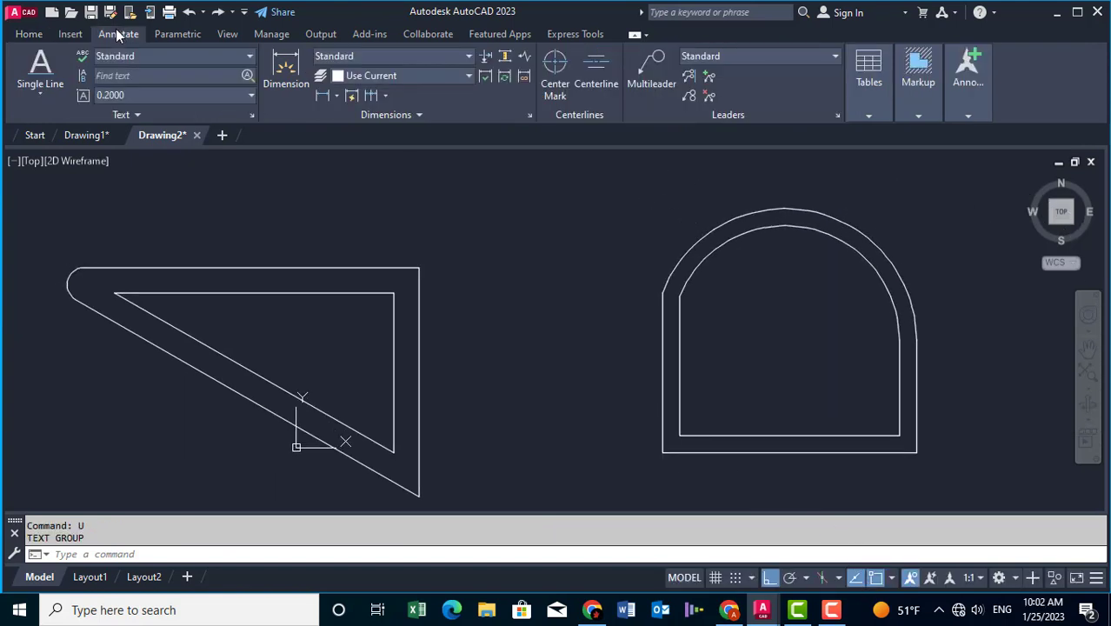
left_click(44, 89)
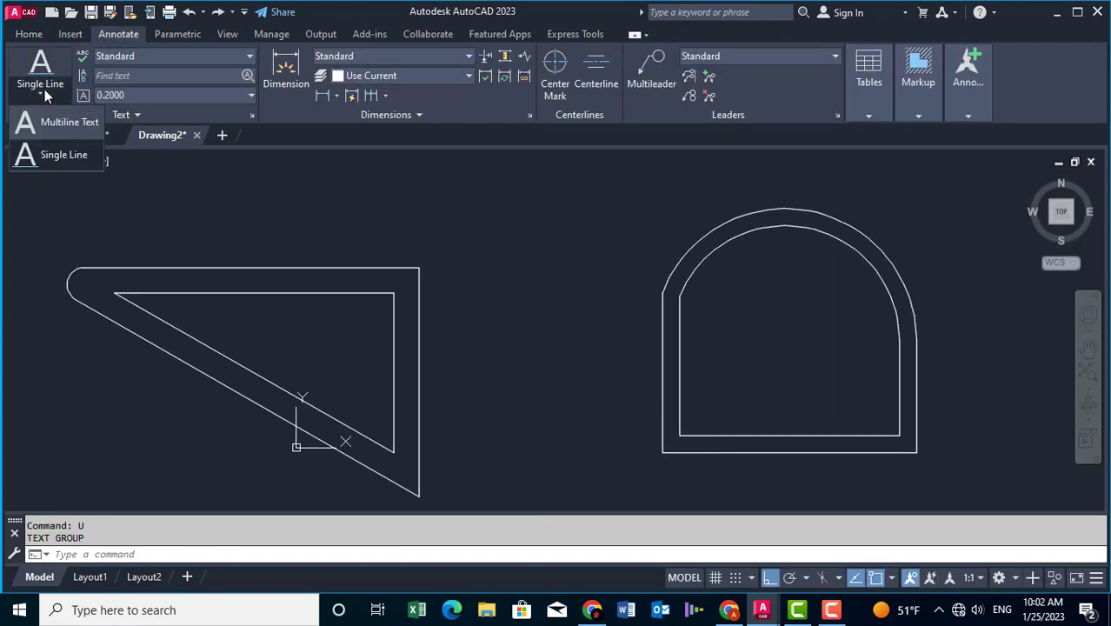
left_click(53, 154)
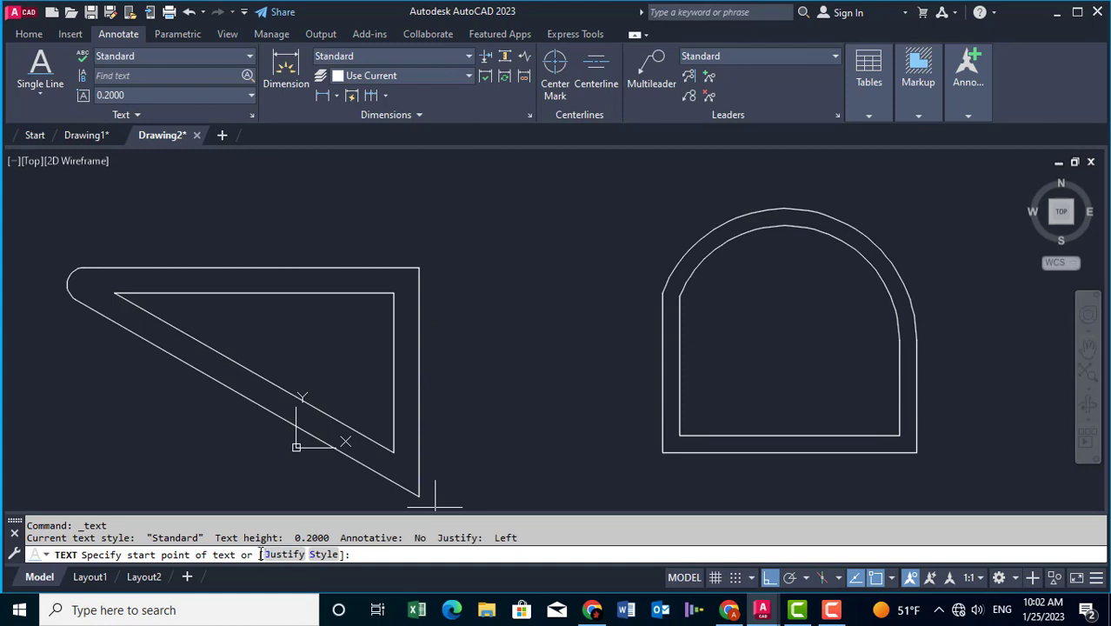
left_click(496, 261)
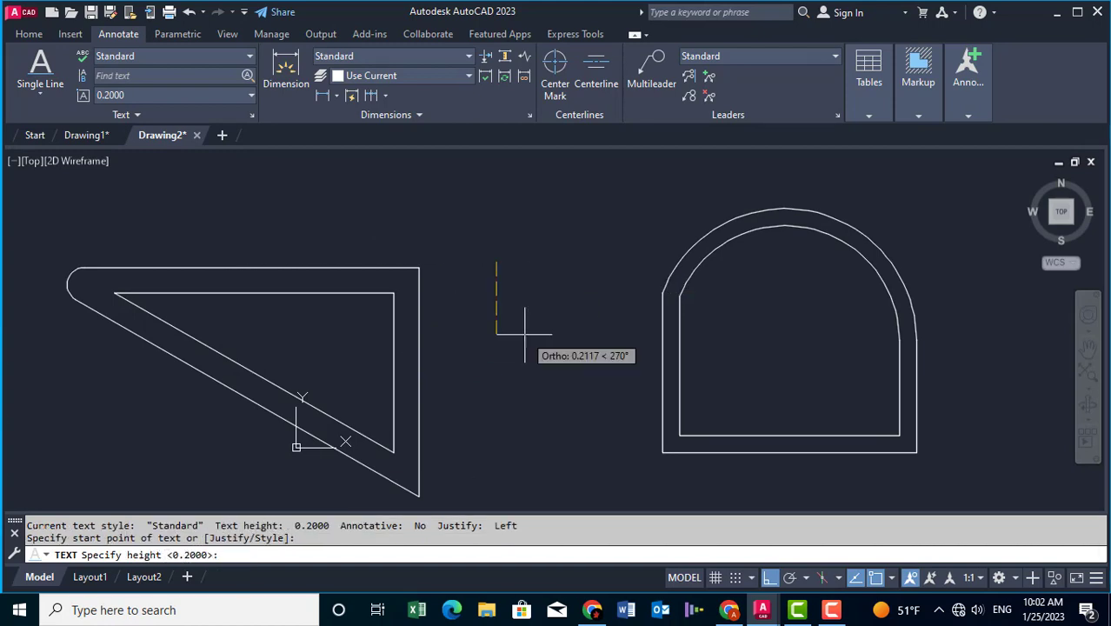
type(".3")
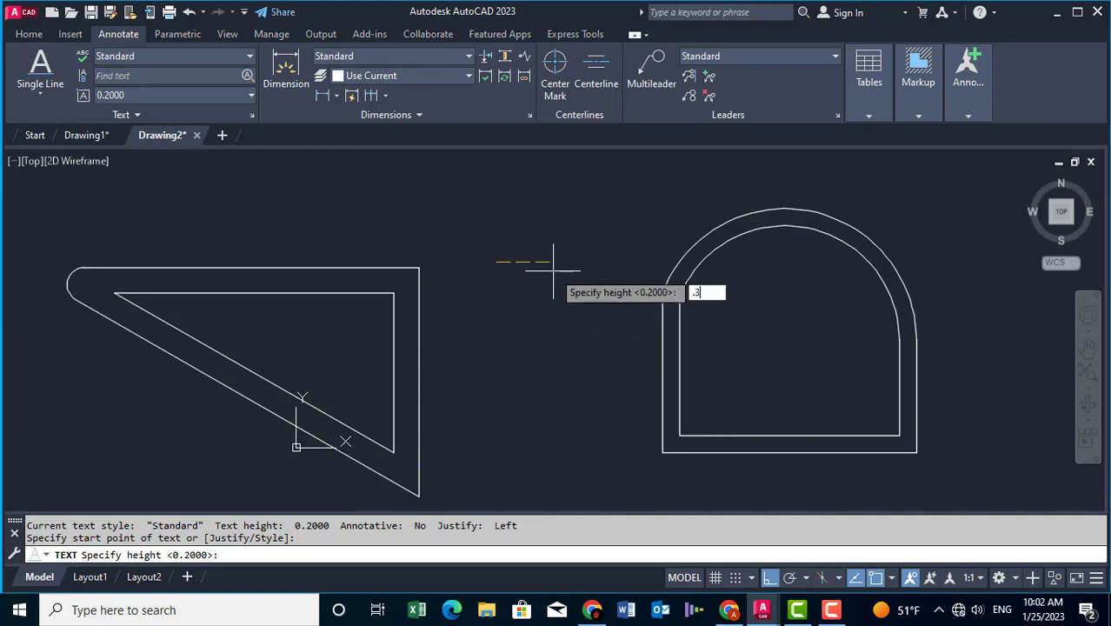
key("Return")
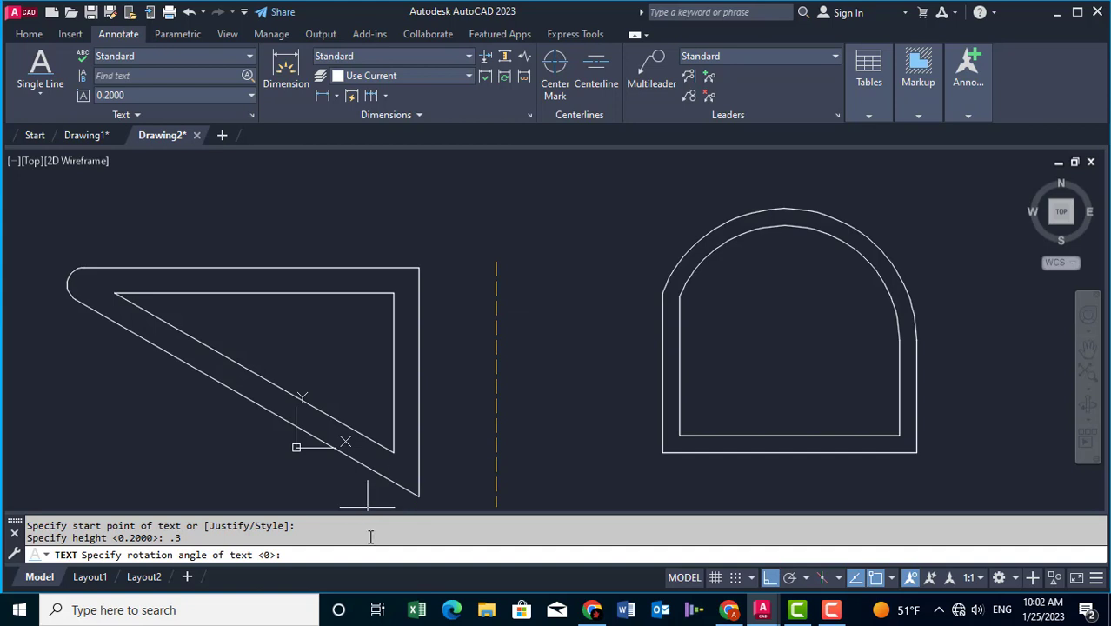
type("30")
key("Return")
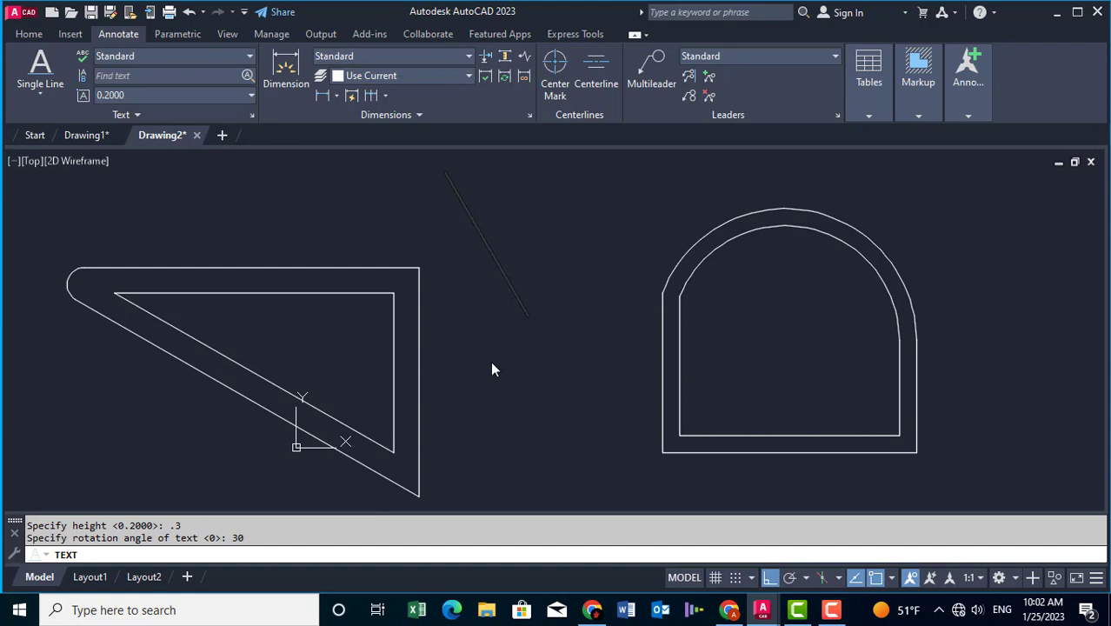
Enter the text lines 'AutoCAD' and '2023', then end the text command
type("Aut")
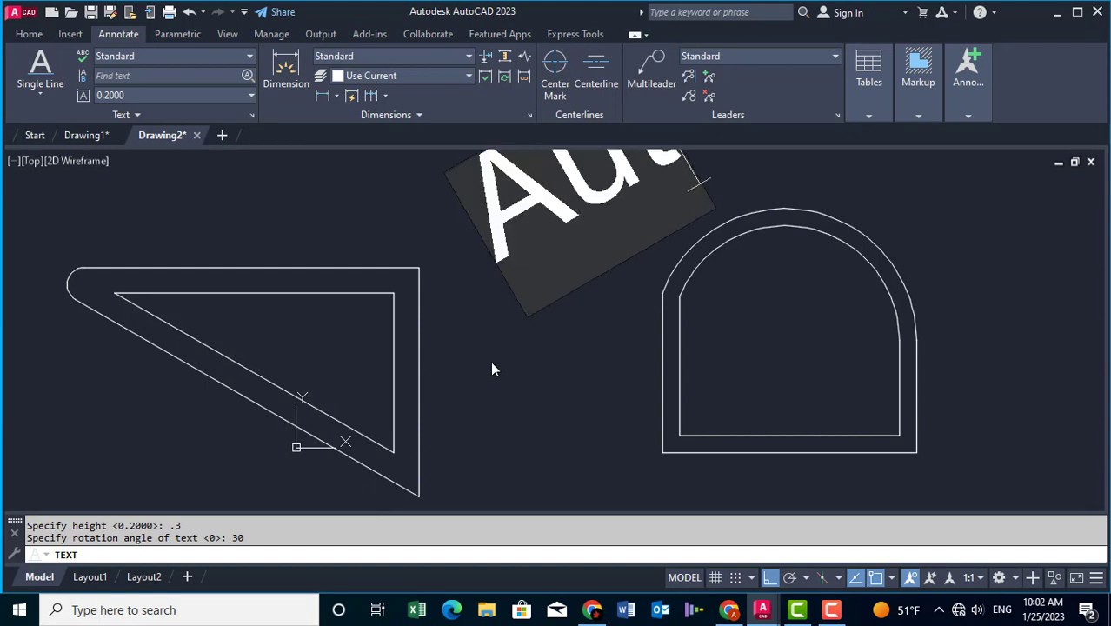
type("oCAD")
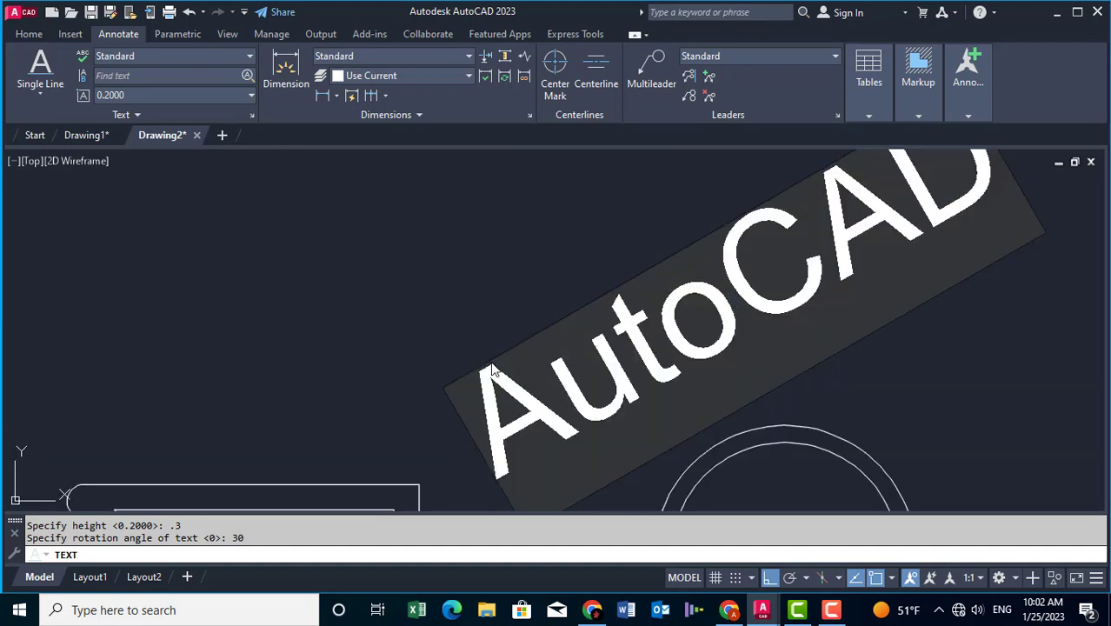
scroll(431, 389, "down", 3)
scroll(544, 412, "down", 1)
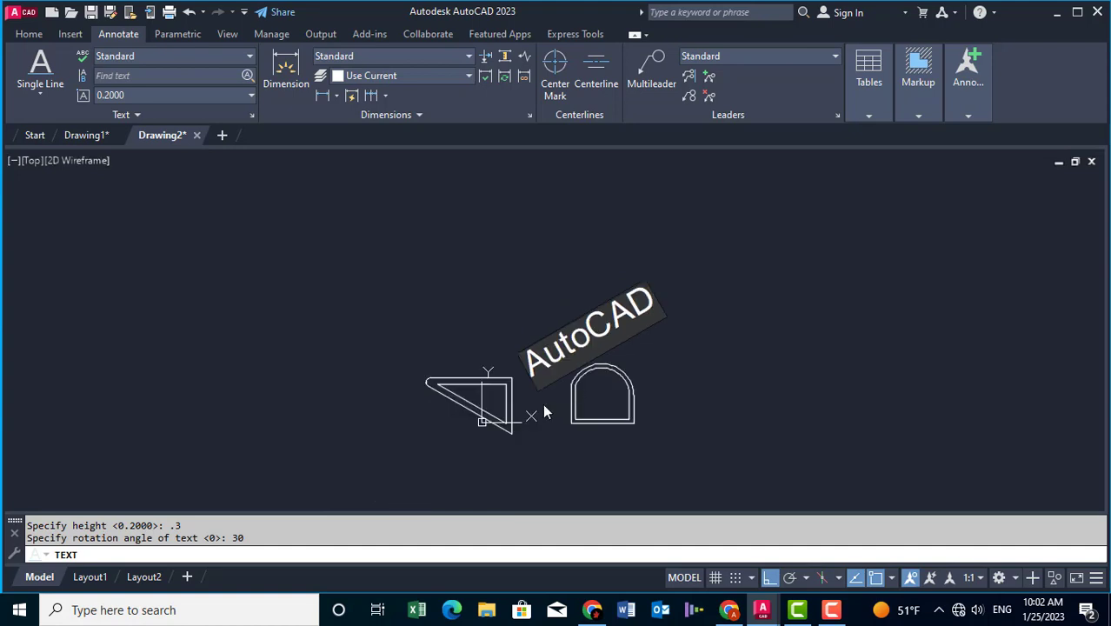
scroll(544, 408, "up", 1)
scroll(544, 409, "up", 1)
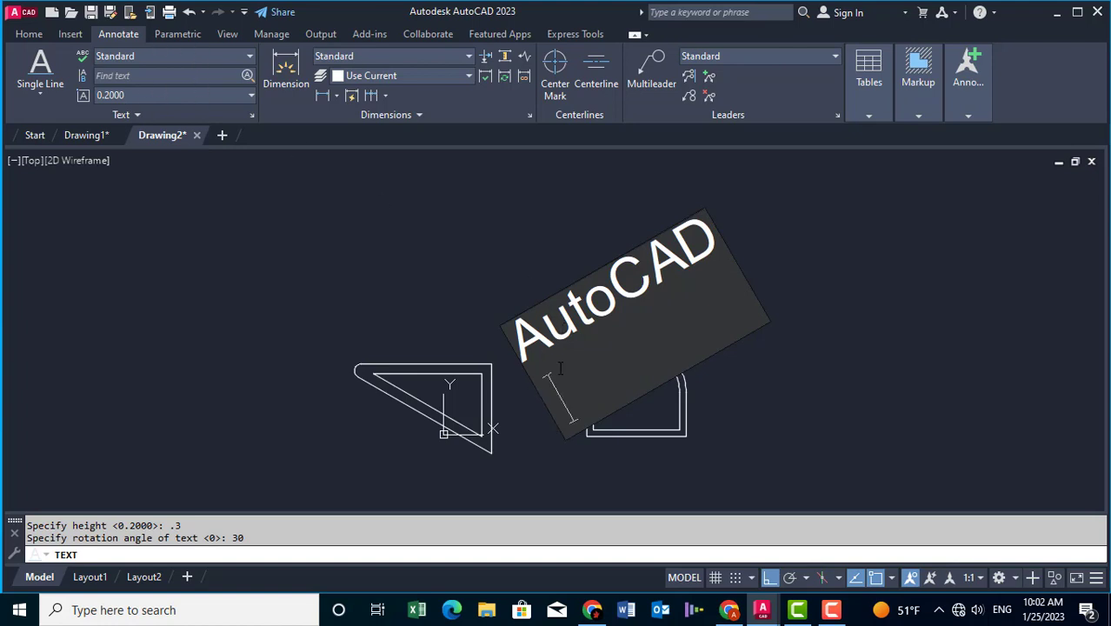
type("2023")
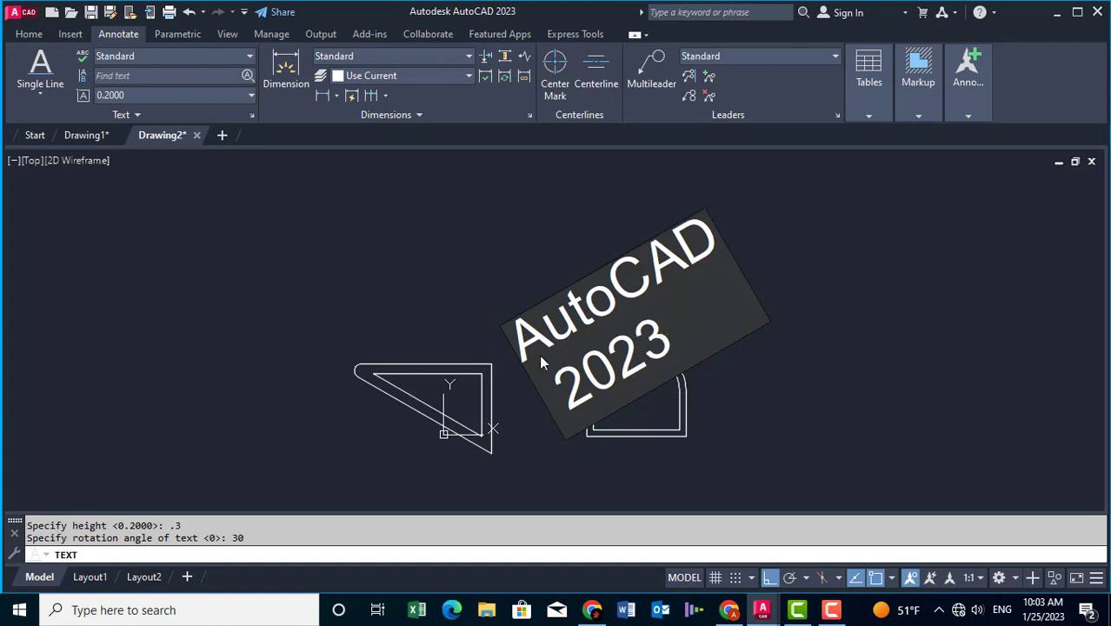
left_click(763, 402)
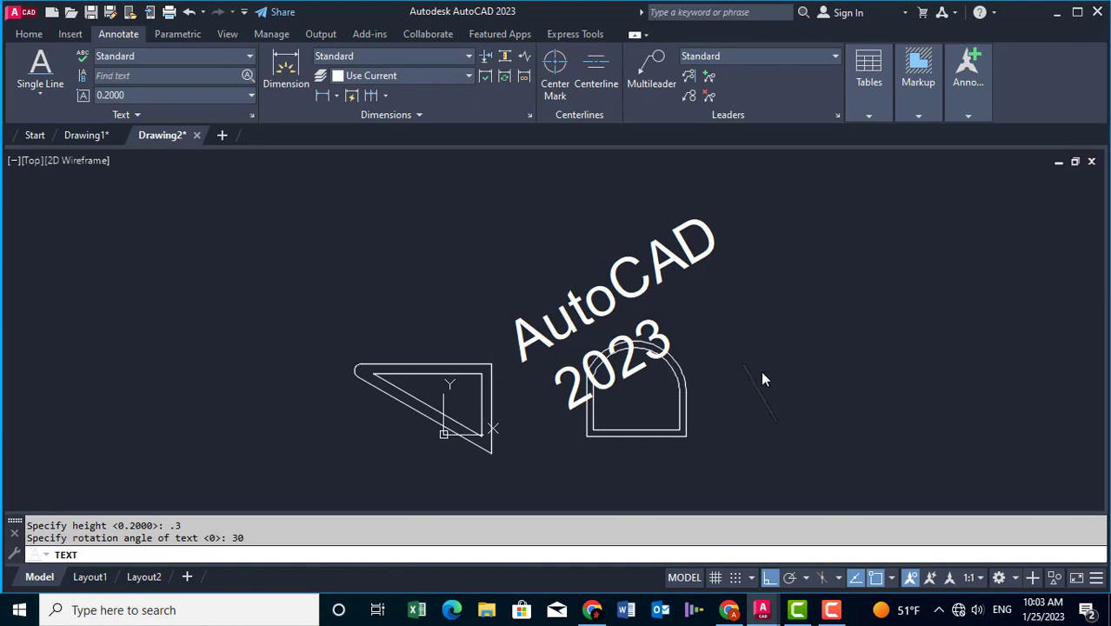
left_click(814, 336)
left_click(827, 241)
left_click(826, 331)
key("Escape")
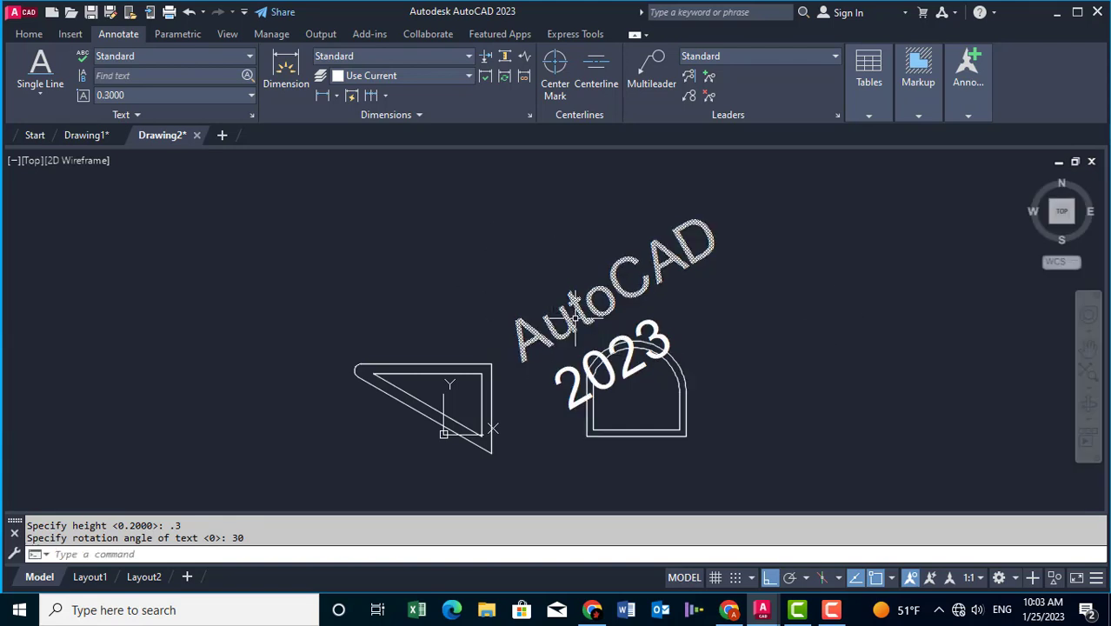
Move the rotated AutoCAD text higher up in the drawing
left_click(37, 34)
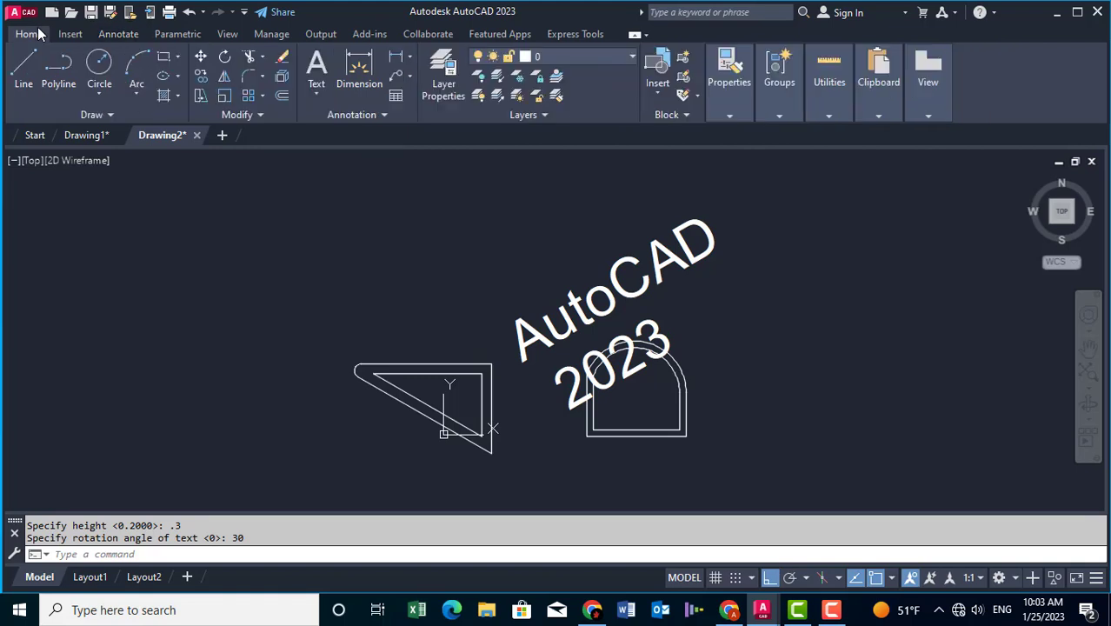
left_click(201, 57)
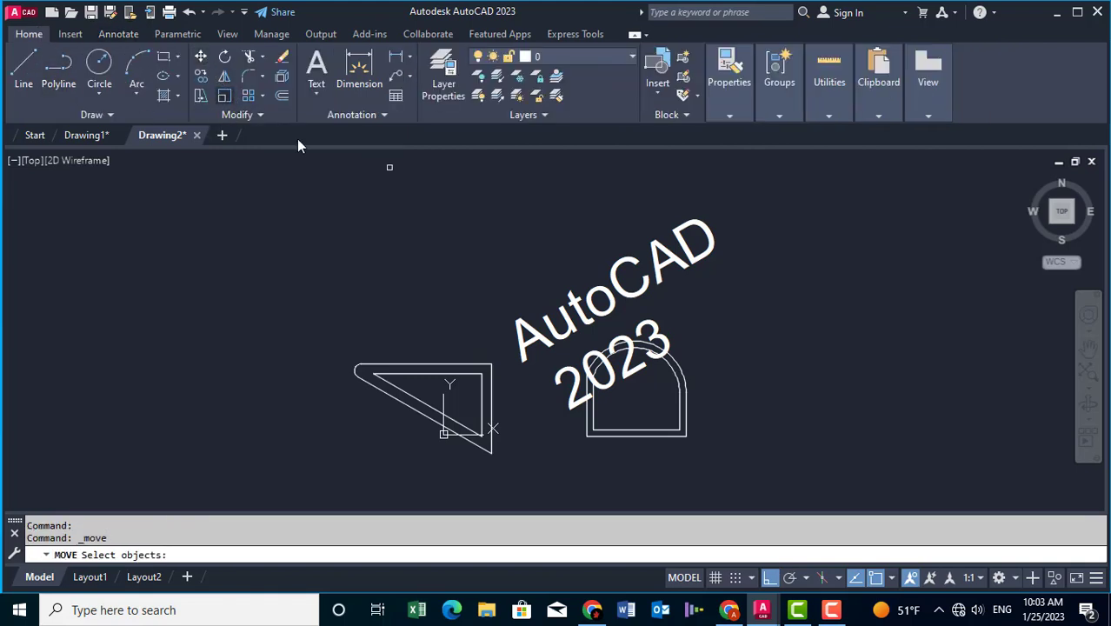
left_click(663, 257)
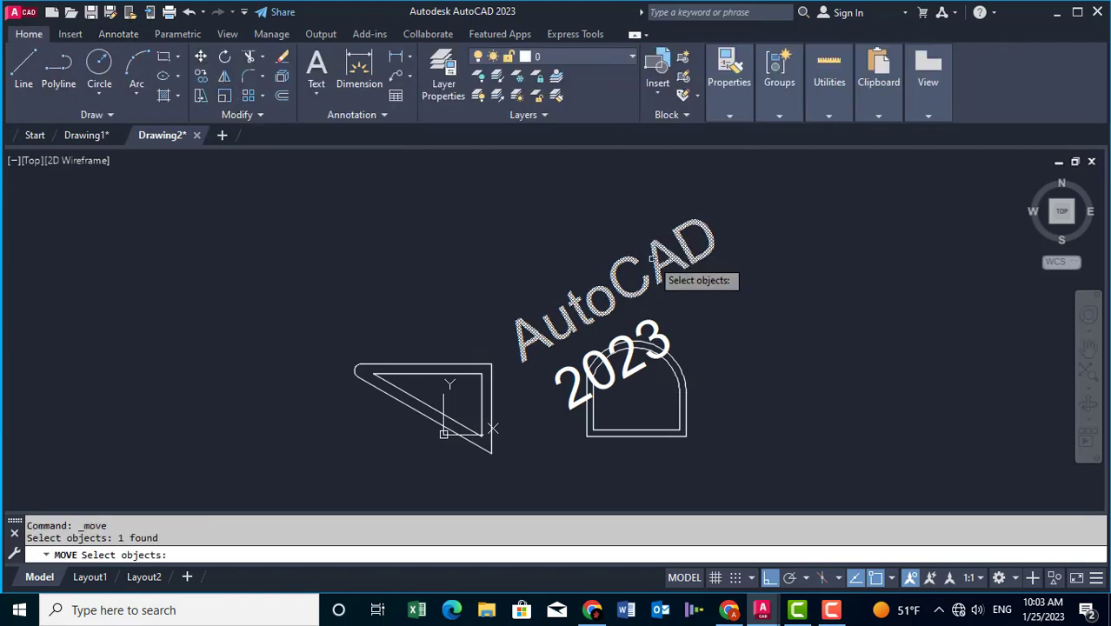
key("Return")
left_click(646, 255)
left_click(645, 214)
Move the 2023 text to the right of the arched doorway
key("Return")
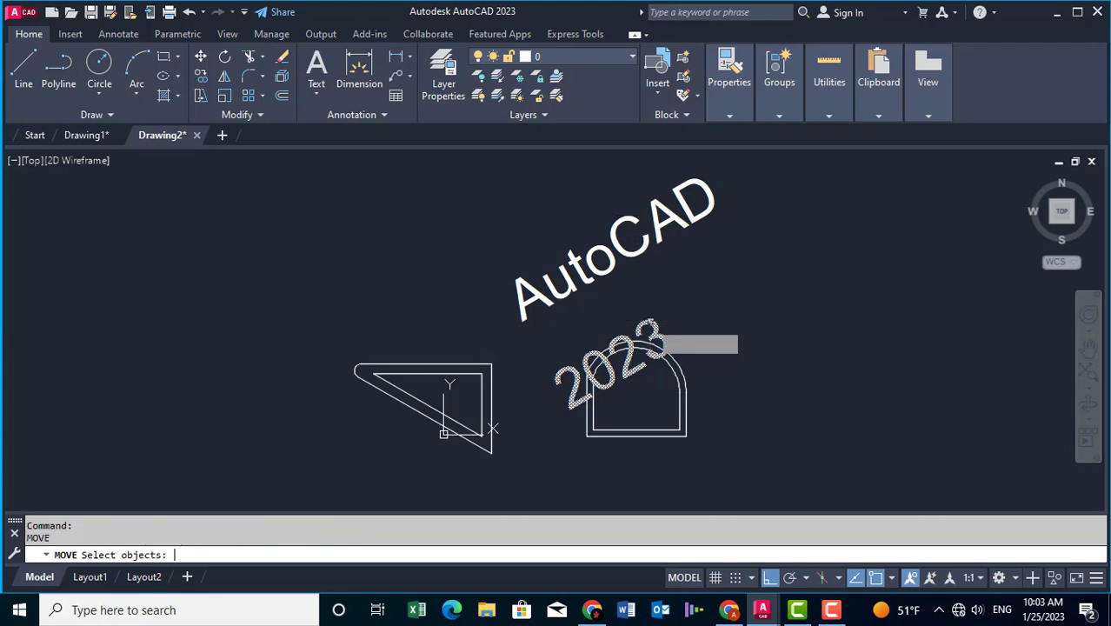
left_click(654, 338)
key("Return")
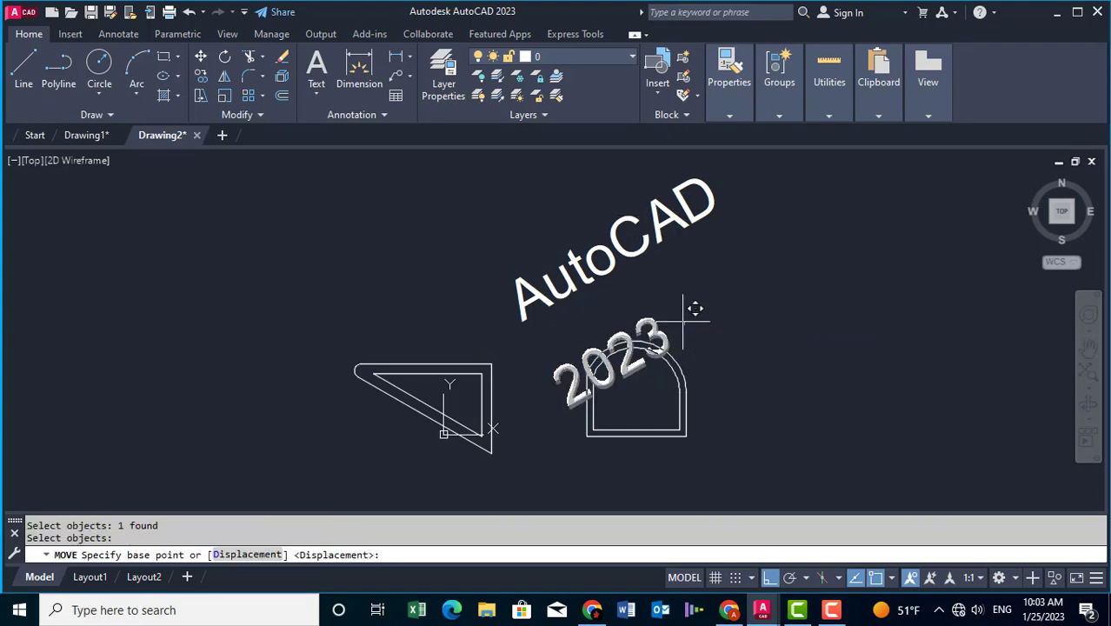
left_click(691, 311)
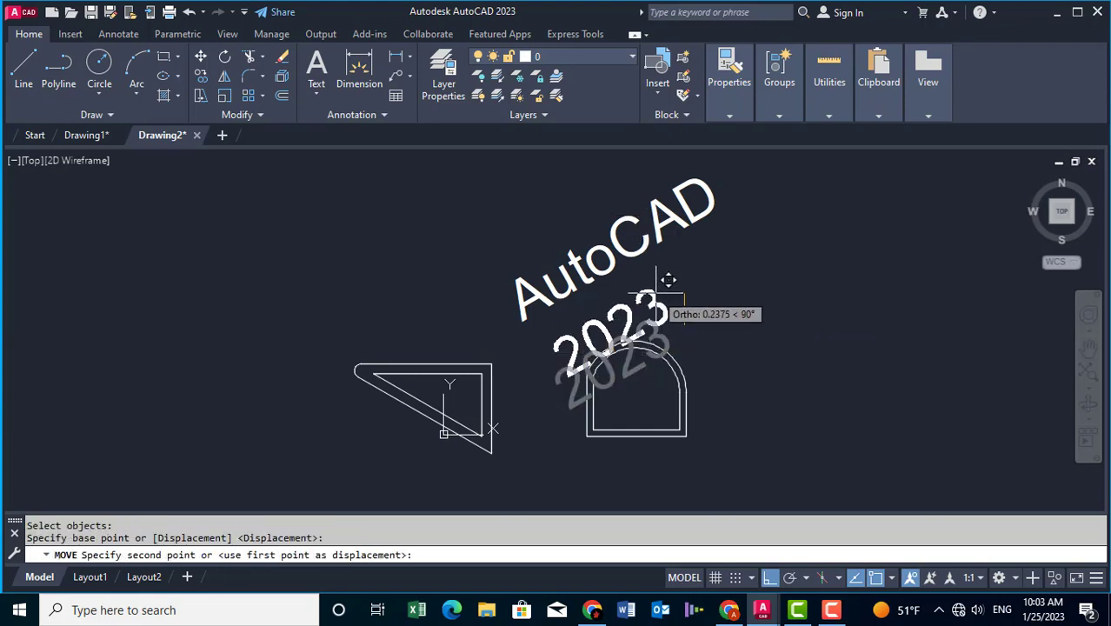
left_click(821, 247)
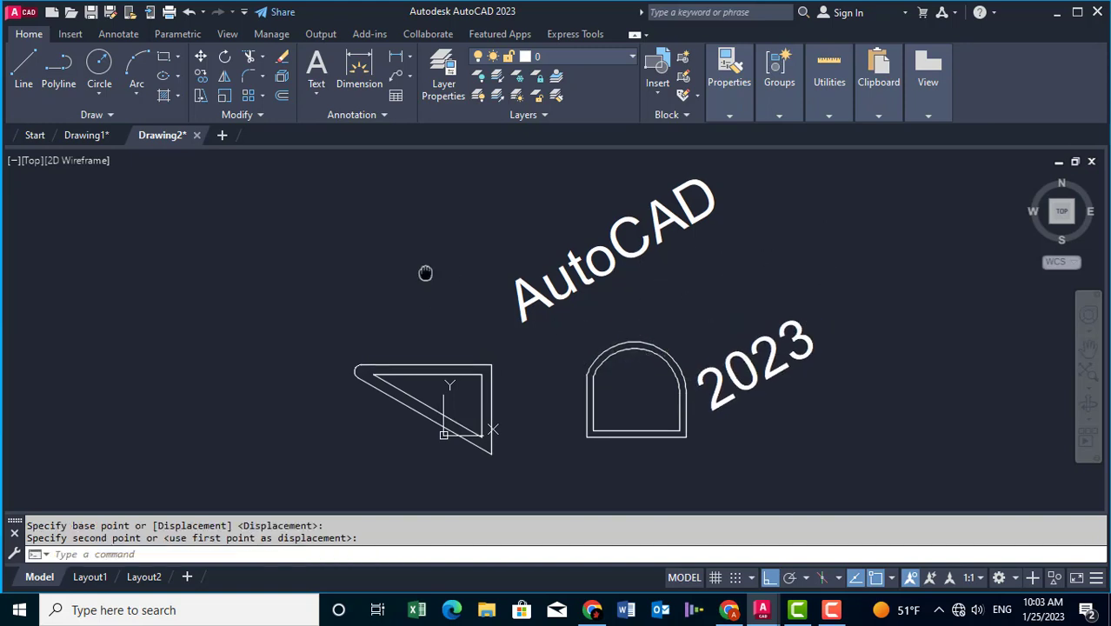
Create a multiline text box reading 'AutoCAD' with '2023' on a second line
left_click(320, 97)
left_click(332, 120)
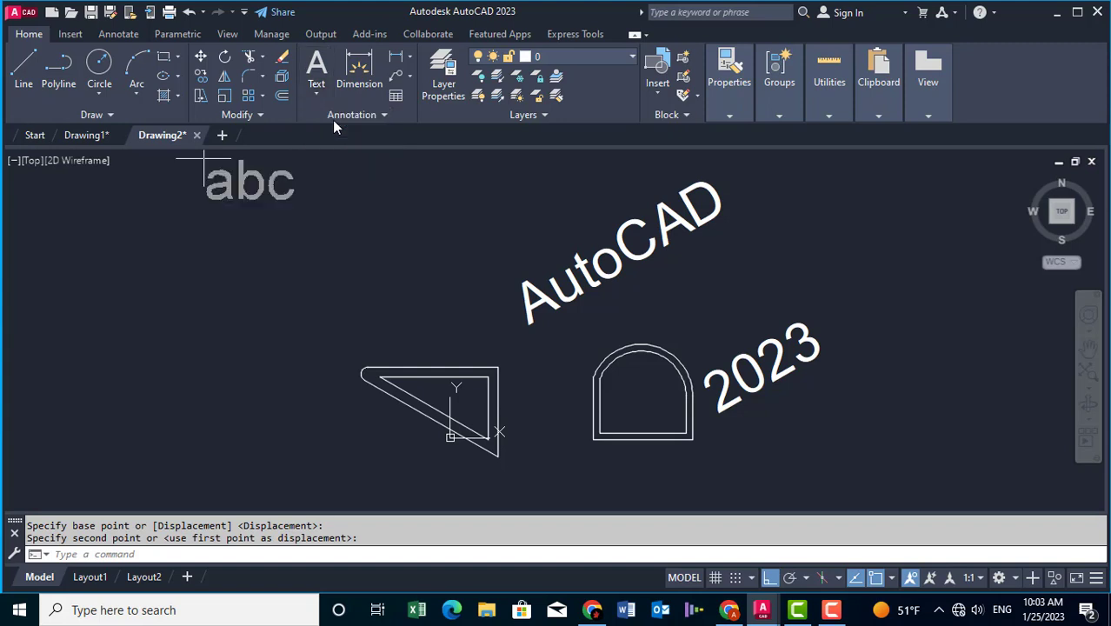
left_click(216, 219)
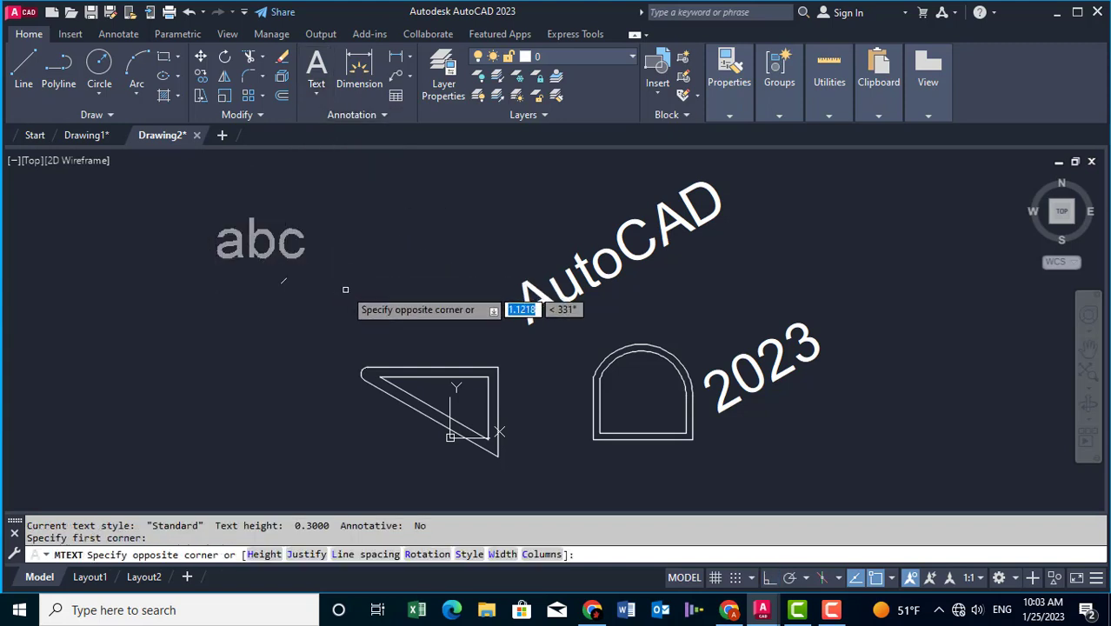
left_click(441, 322)
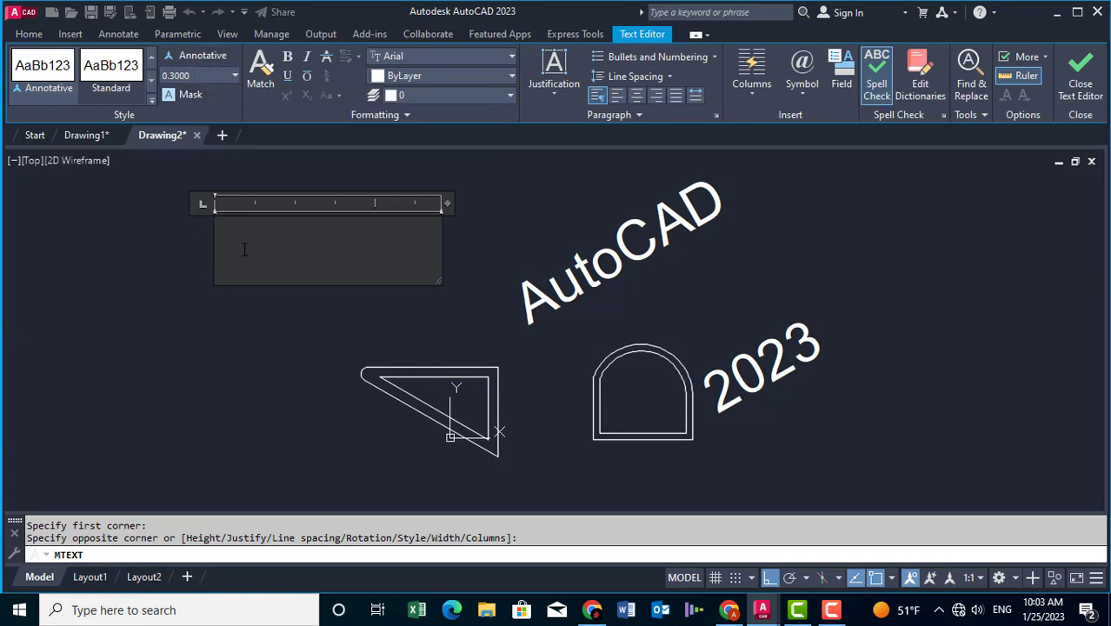
type("Au")
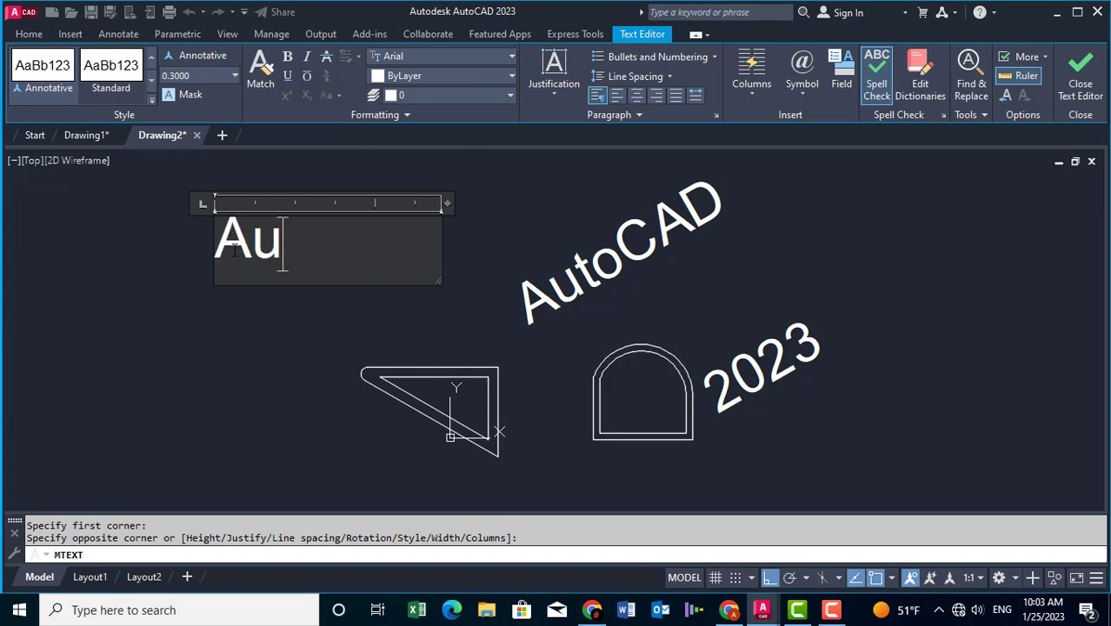
type("toCAD")
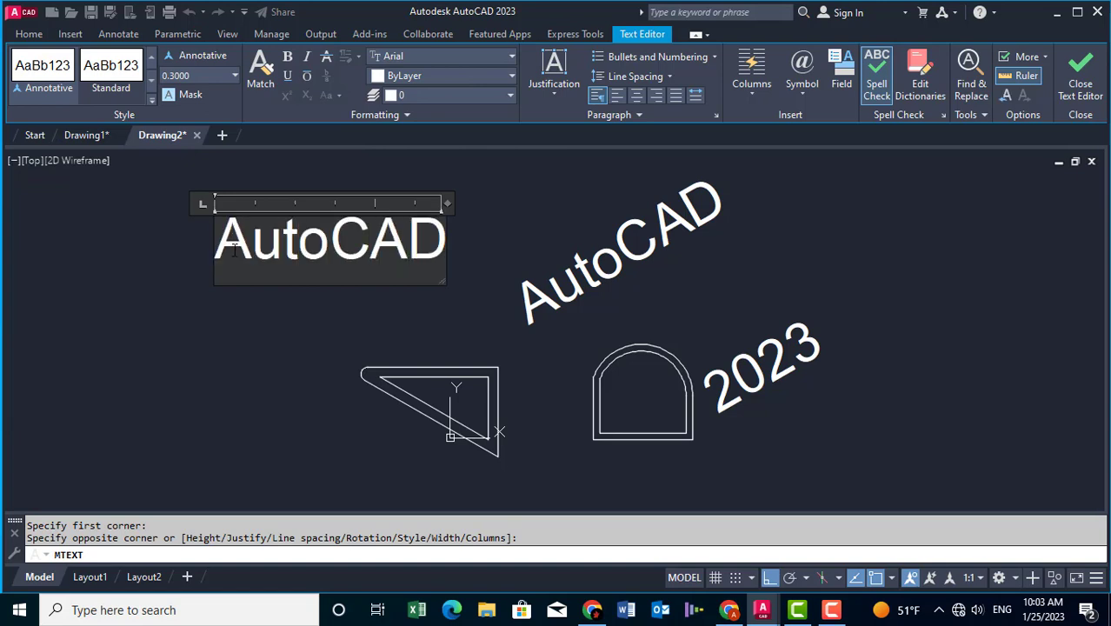
key("Return")
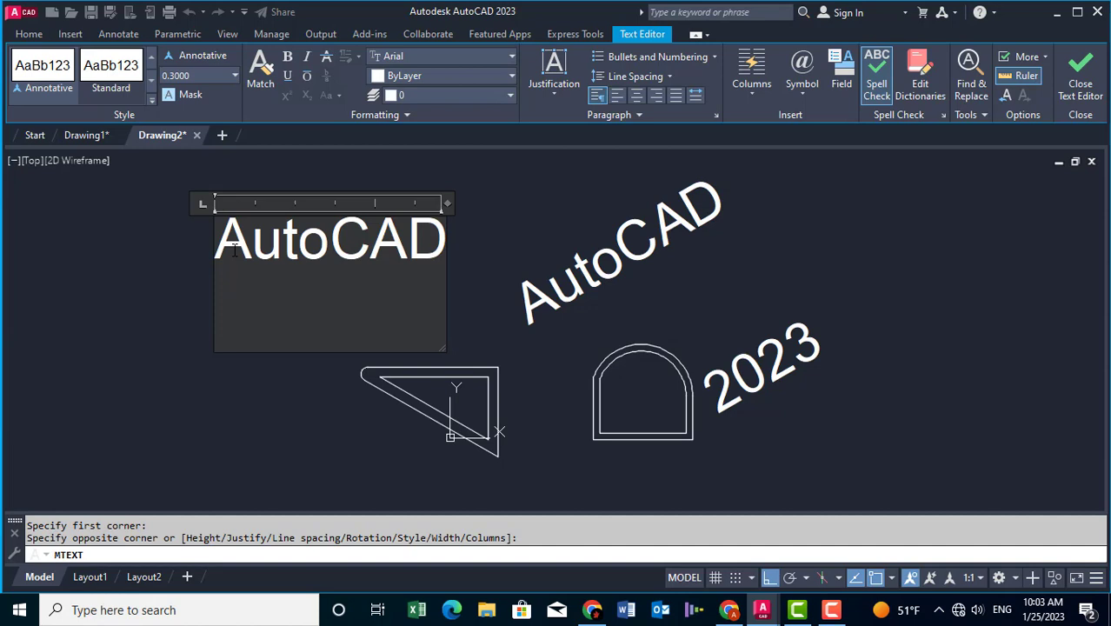
type("20")
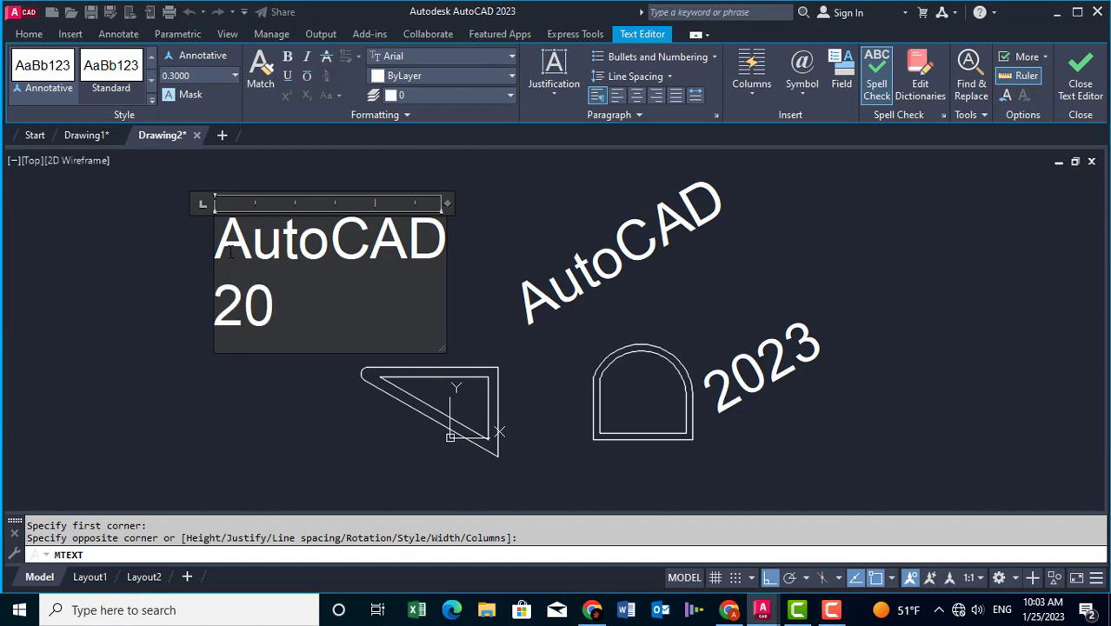
type("23")
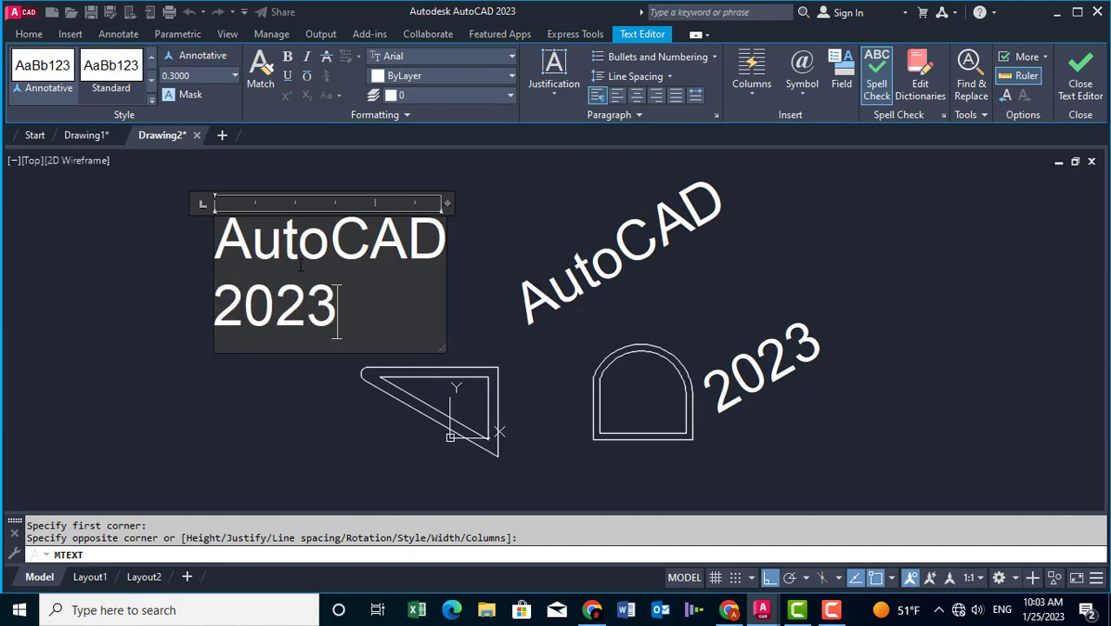
Make the 2023 line 0.2 high and centred under AutoCAD, then close the editor
double_click(300, 300)
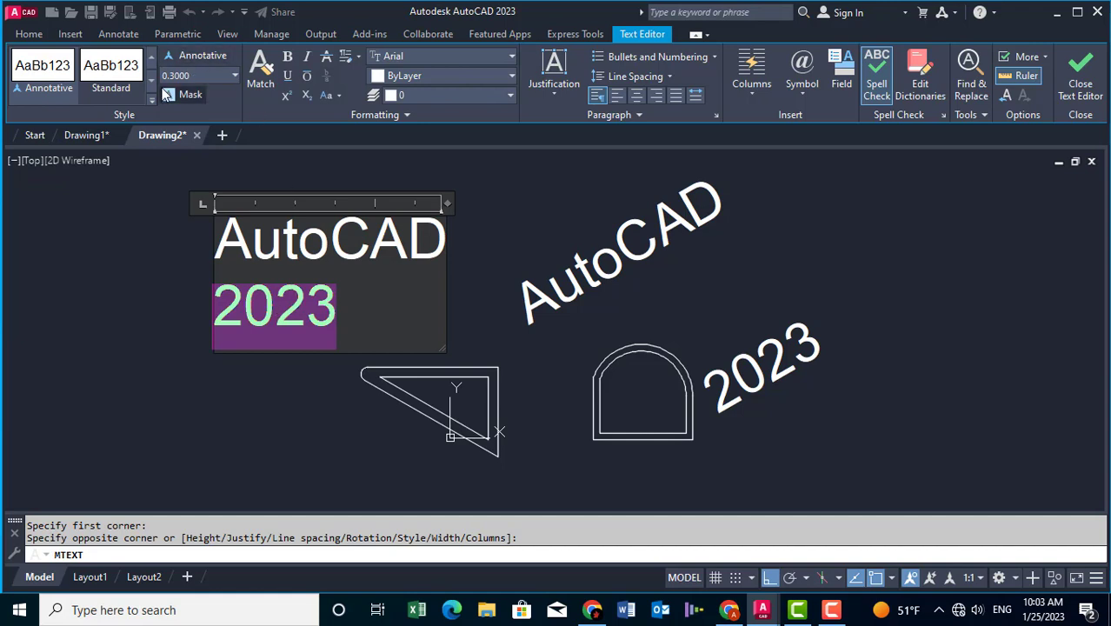
left_click(211, 76)
key("BackSpace")
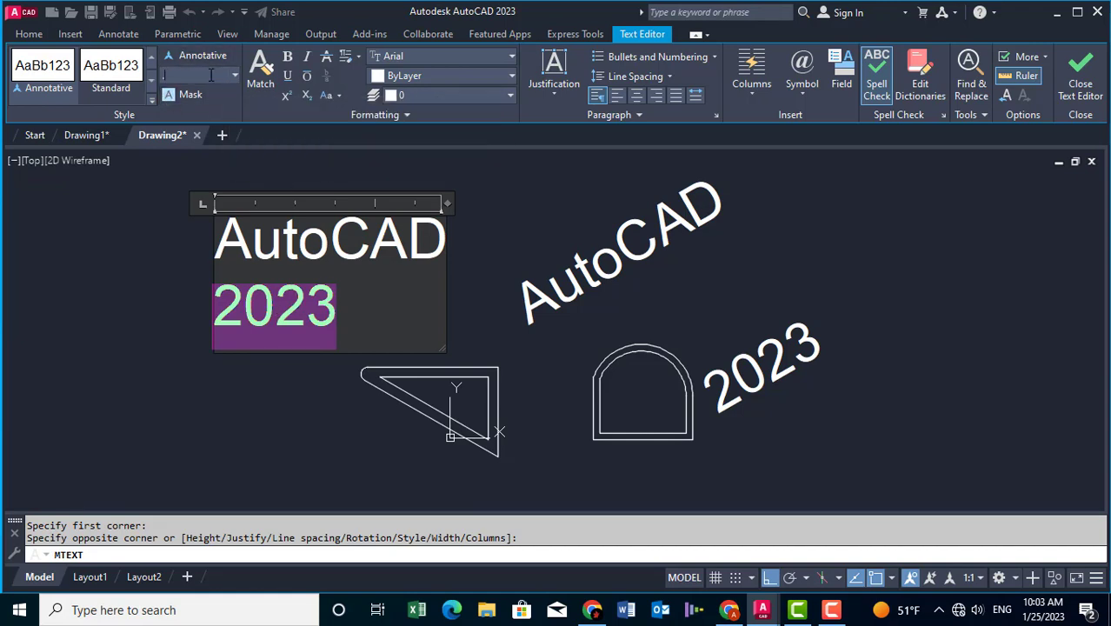
type(".2")
key("Return")
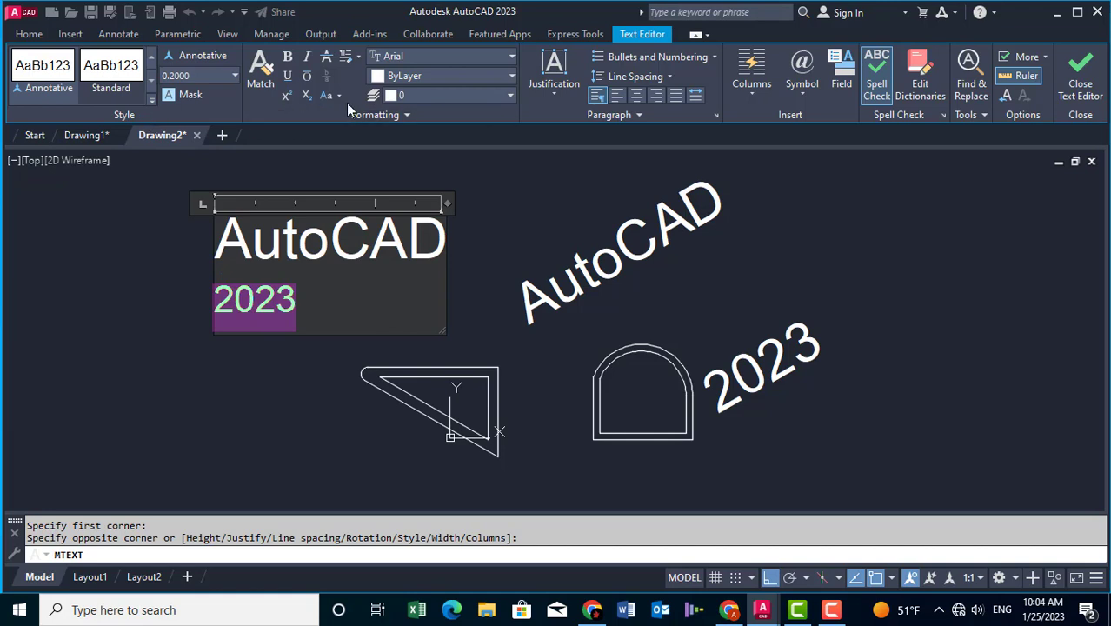
left_click(288, 76)
left_click(288, 76)
left_click(637, 96)
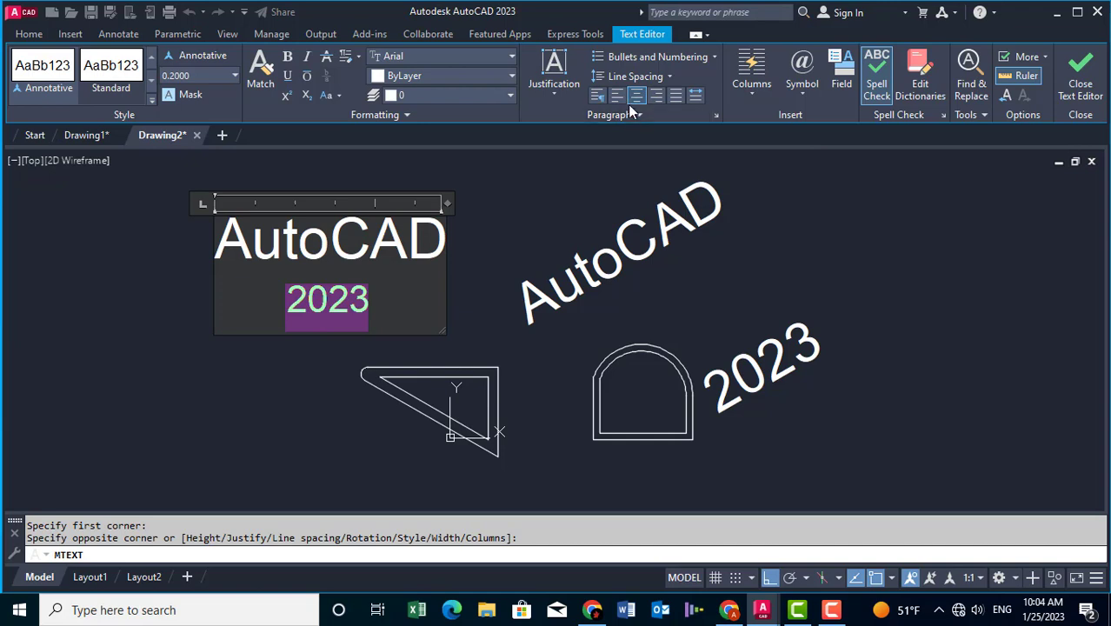
left_click(154, 289)
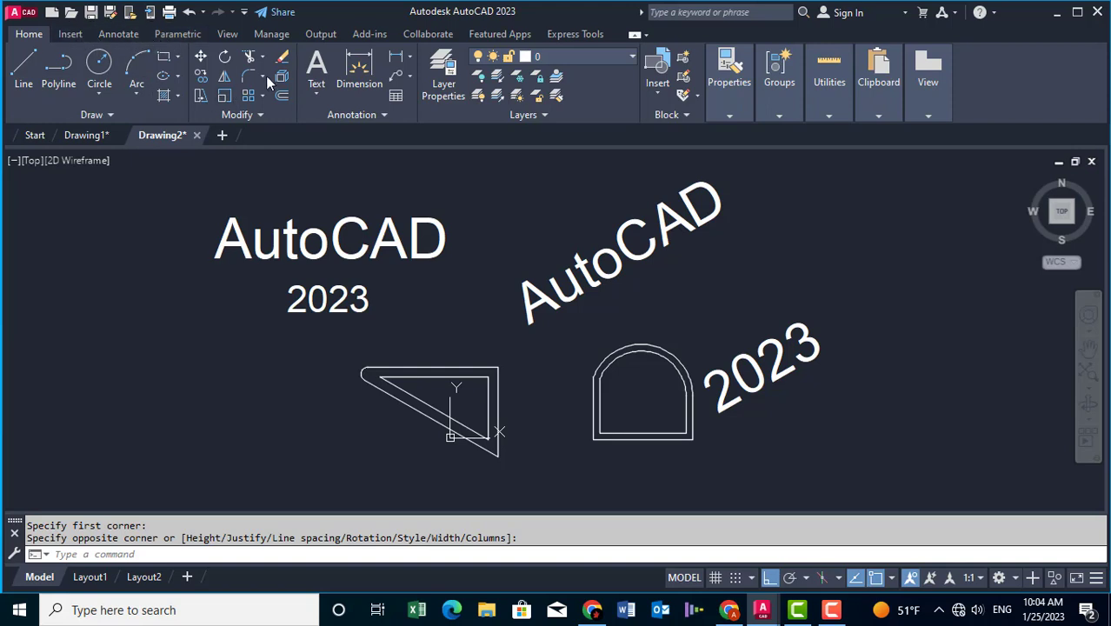
Move the 'AutoCAD / 2023' multiline text block slightly higher above the triangle
left_click(206, 59)
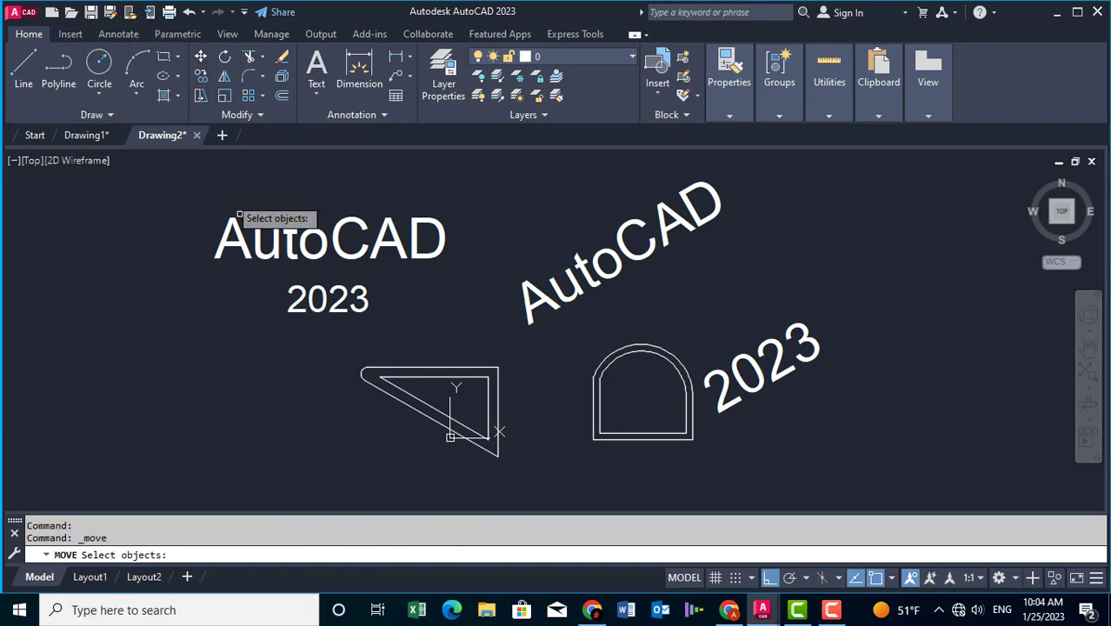
left_click(285, 252)
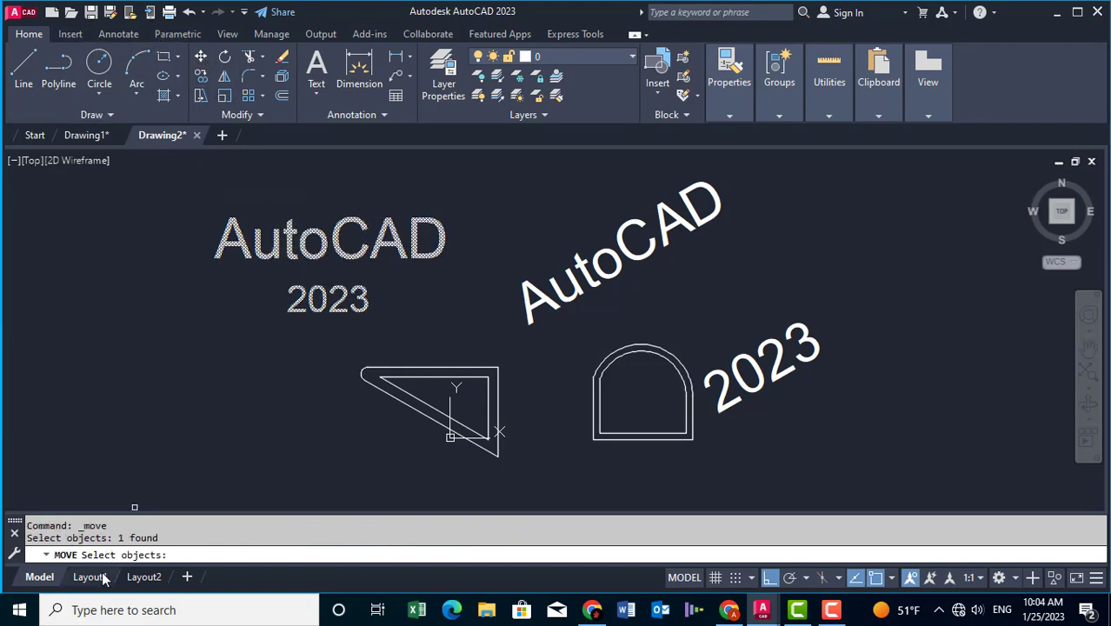
key("Return")
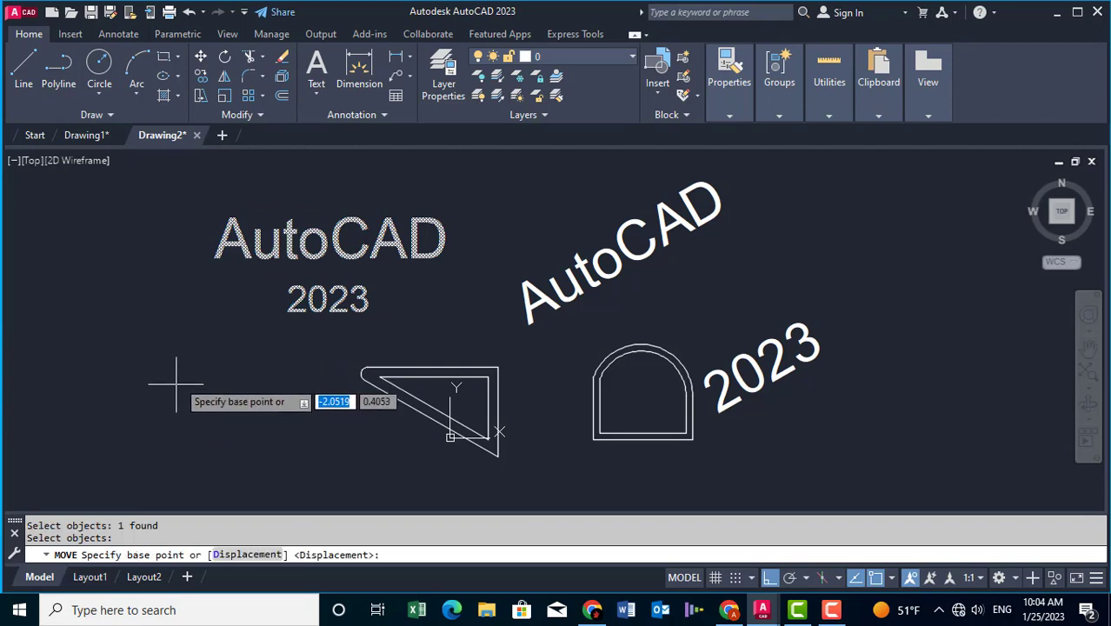
left_click(174, 388)
left_click(178, 354)
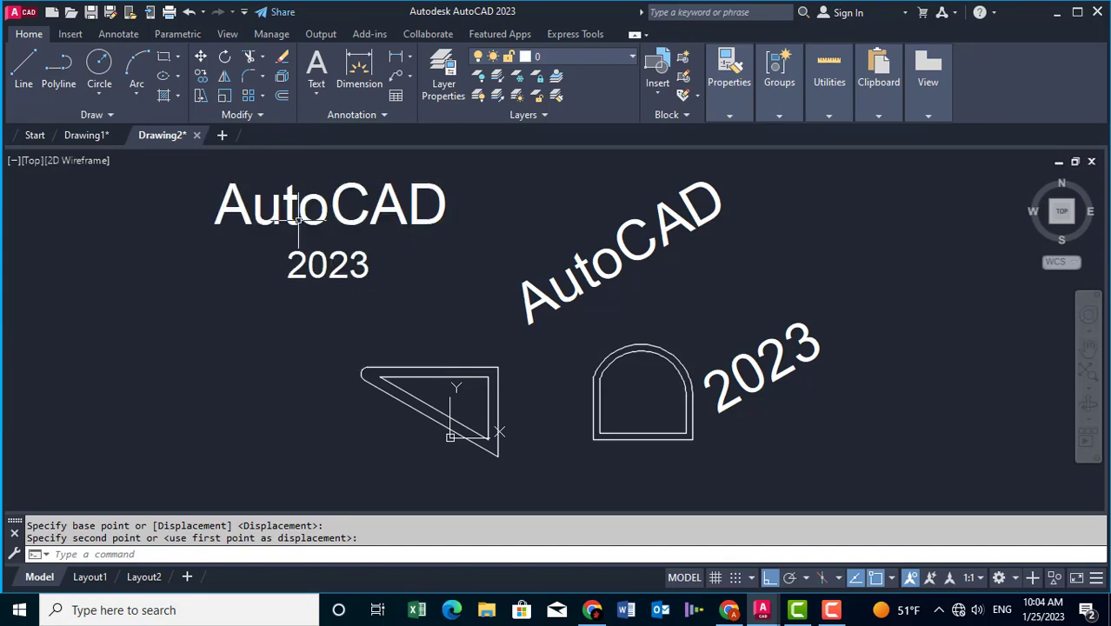
middle_click_drag(360, 257, 334, 277)
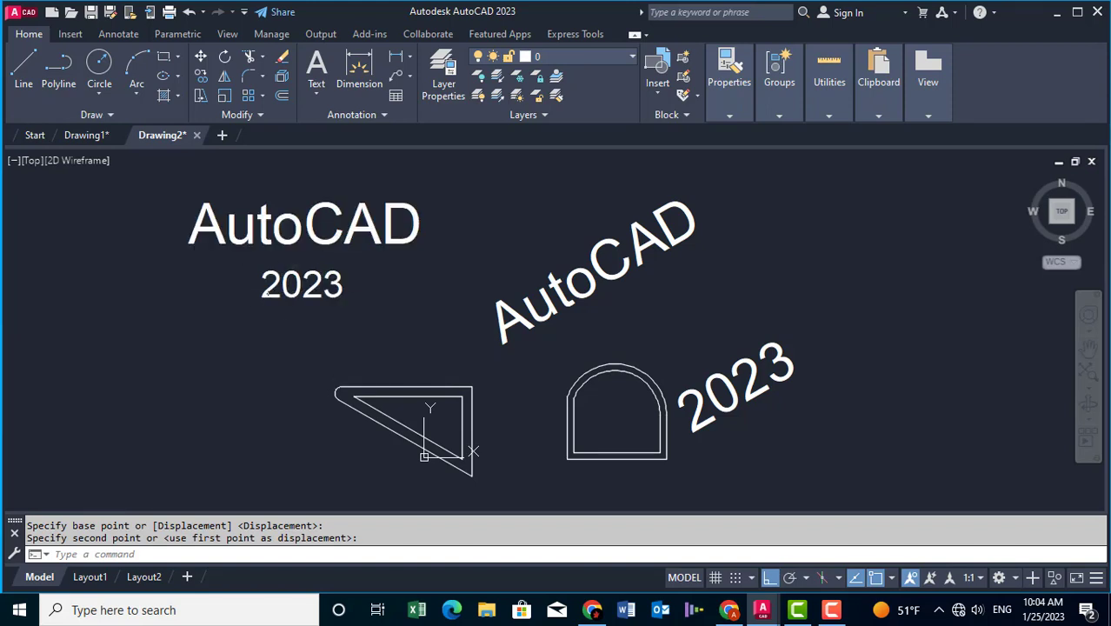
middle_click_drag(250, 287, 285, 293)
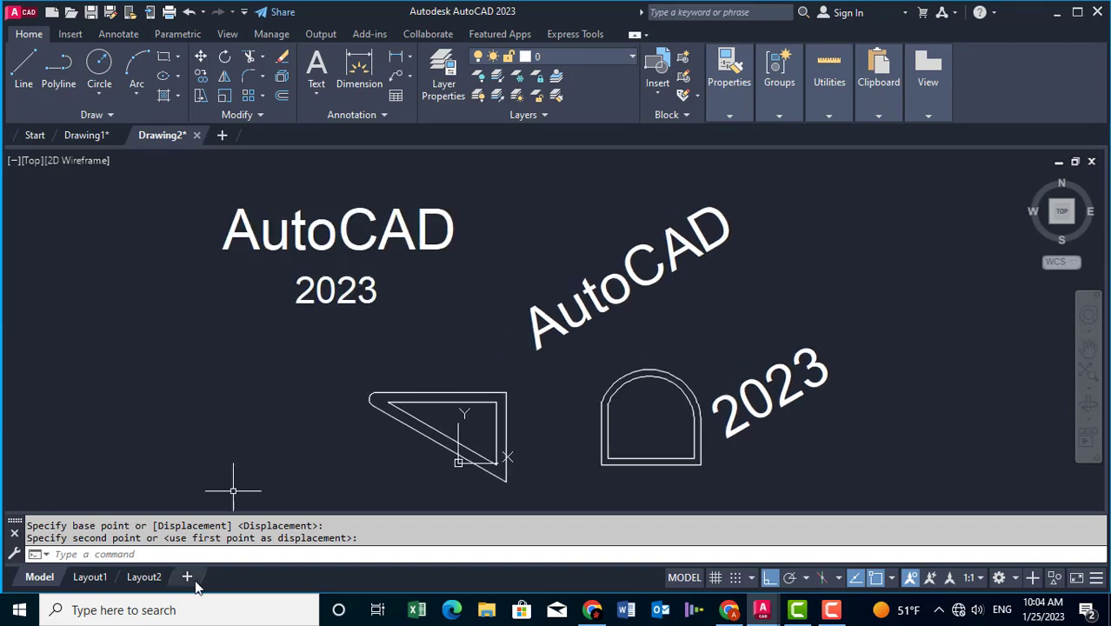
left_click(192, 555)
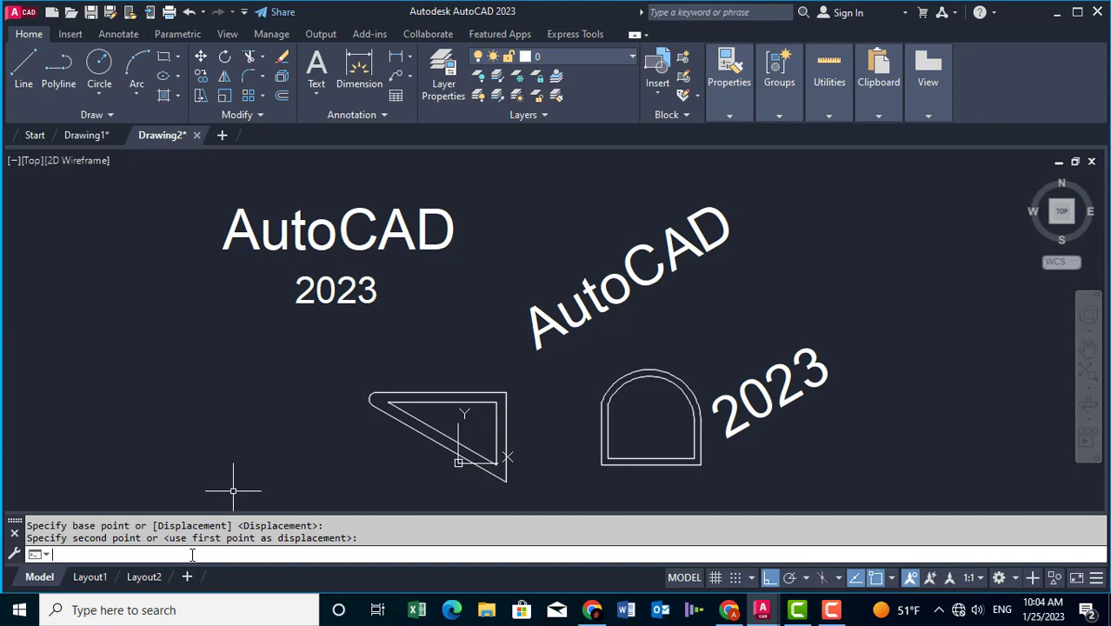
type("ch")
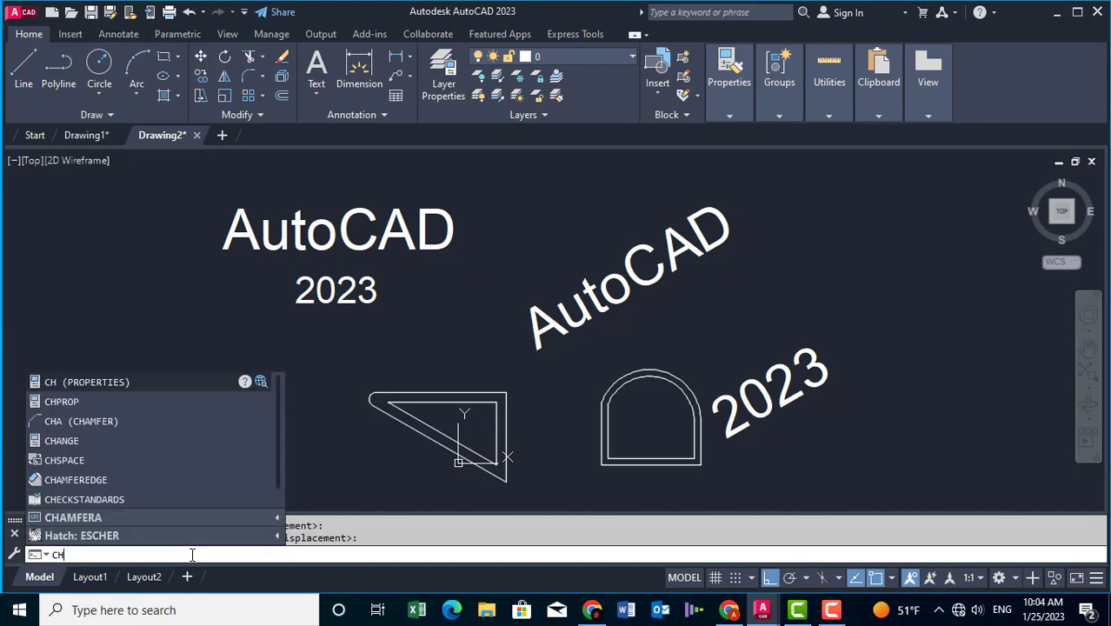
left_click(108, 382)
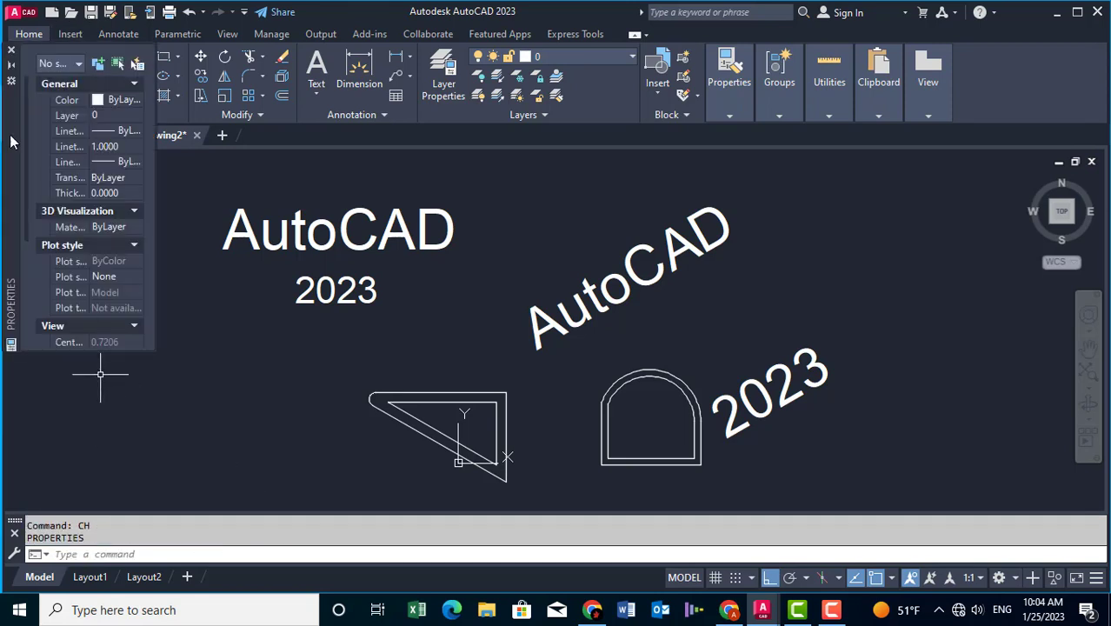
left_click_drag(157, 178, 222, 182)
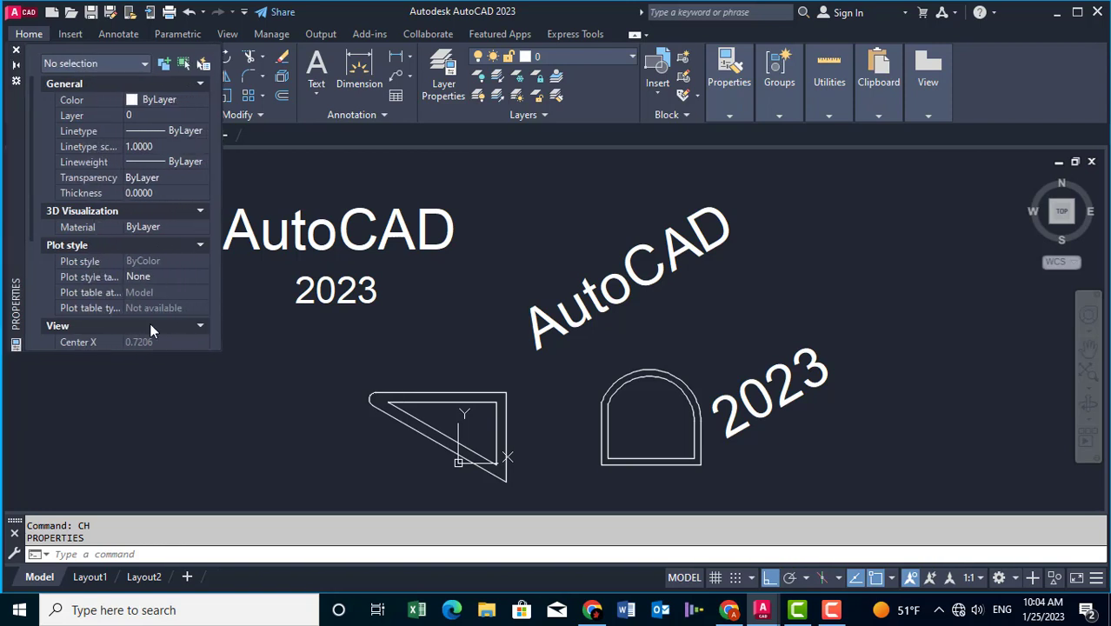
left_click_drag(126, 352, 122, 505)
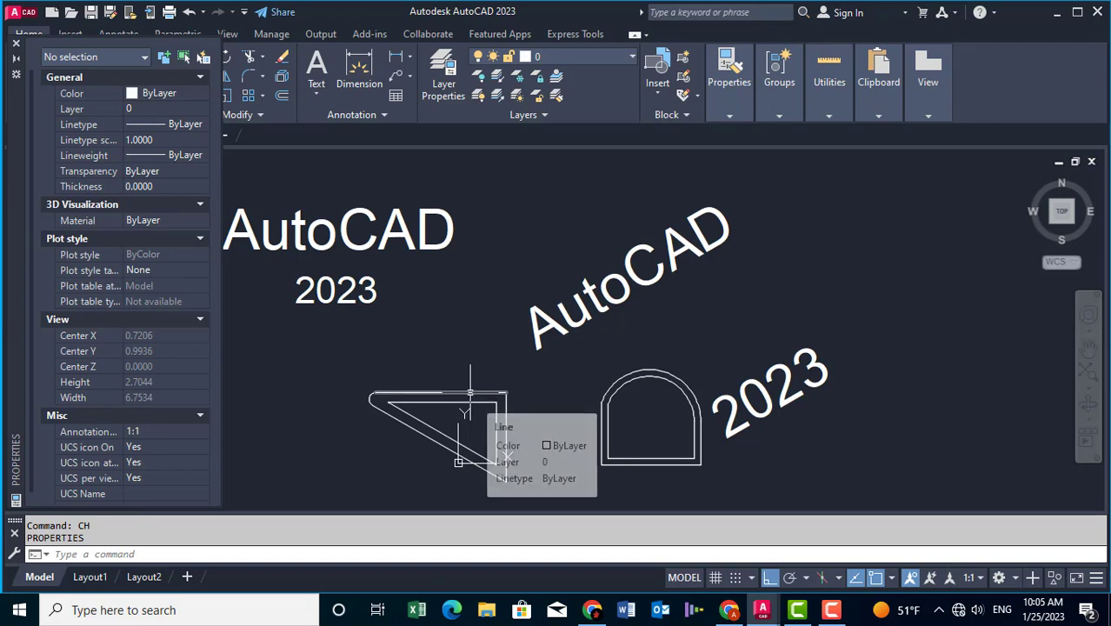
left_click(470, 393)
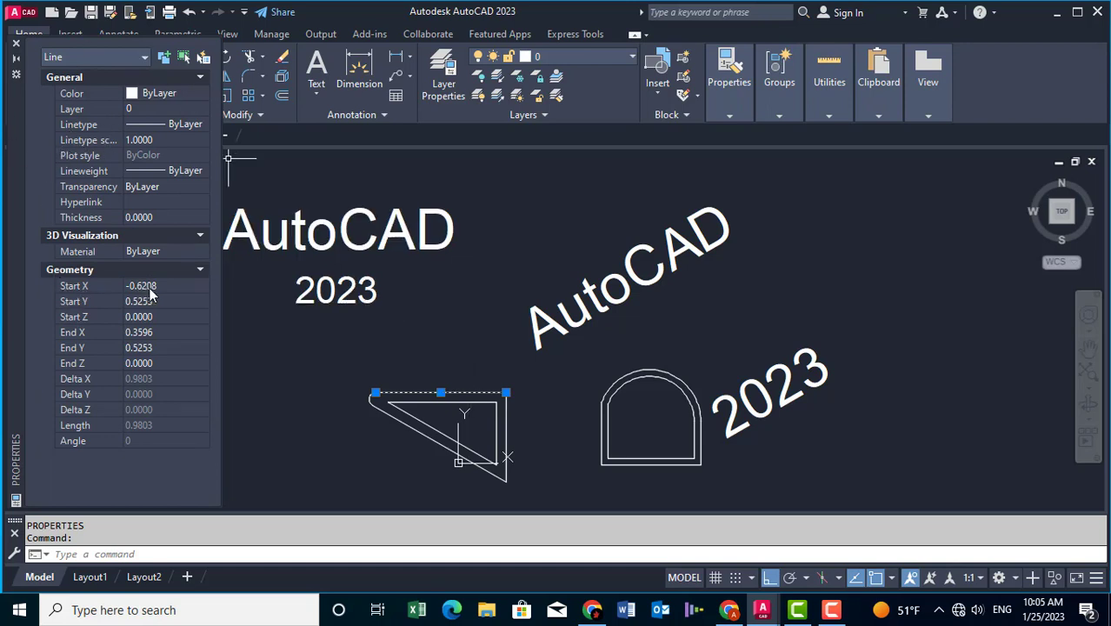
left_click(165, 332)
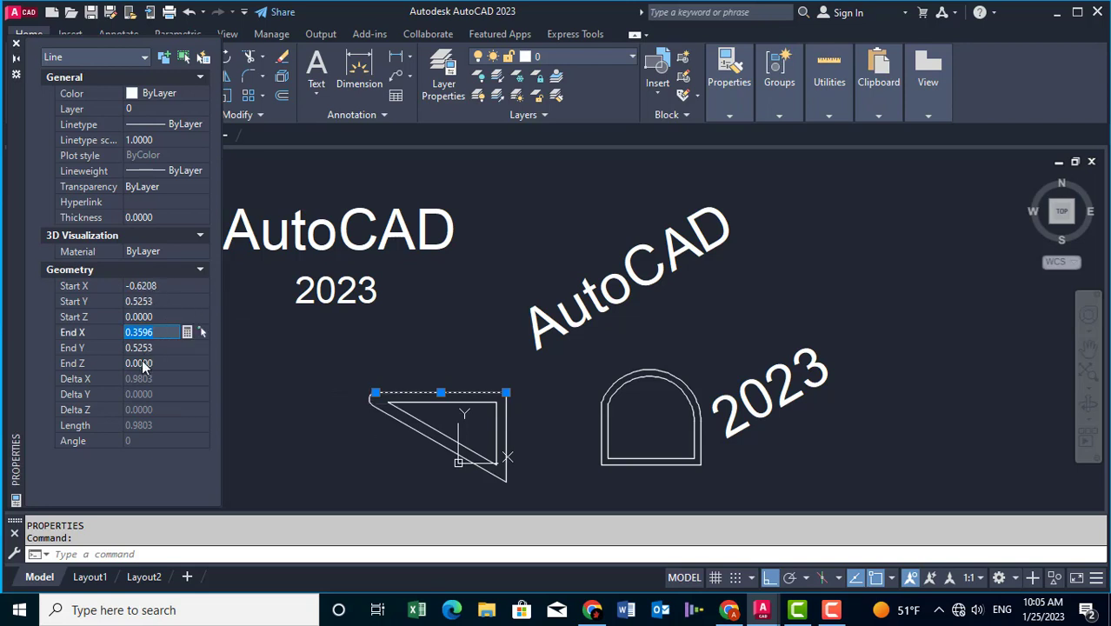
left_click(167, 347)
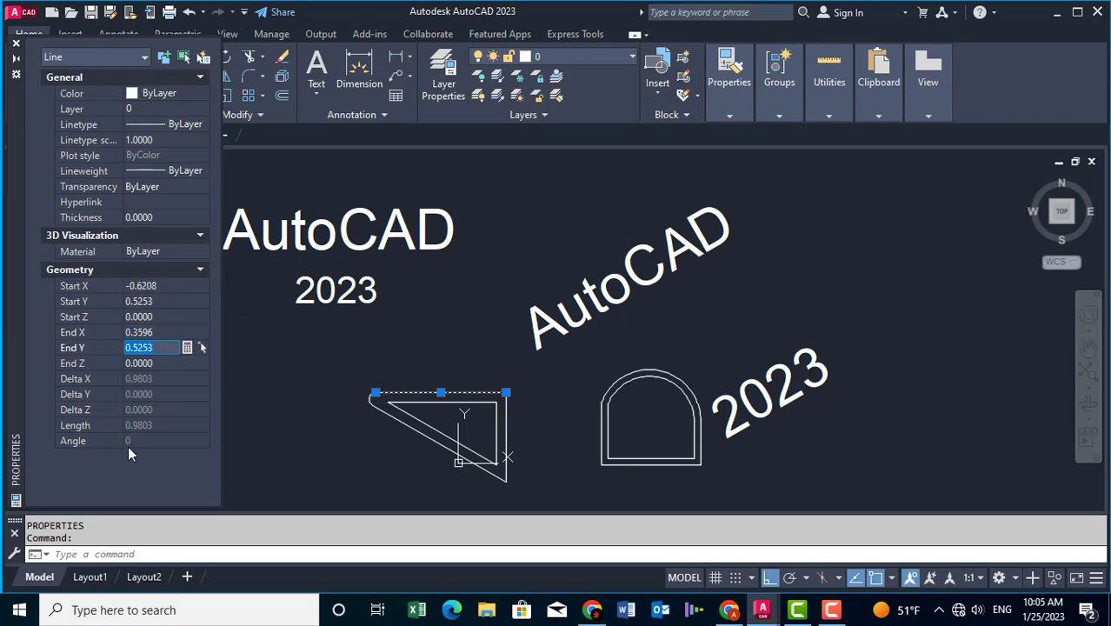
left_click(154, 442)
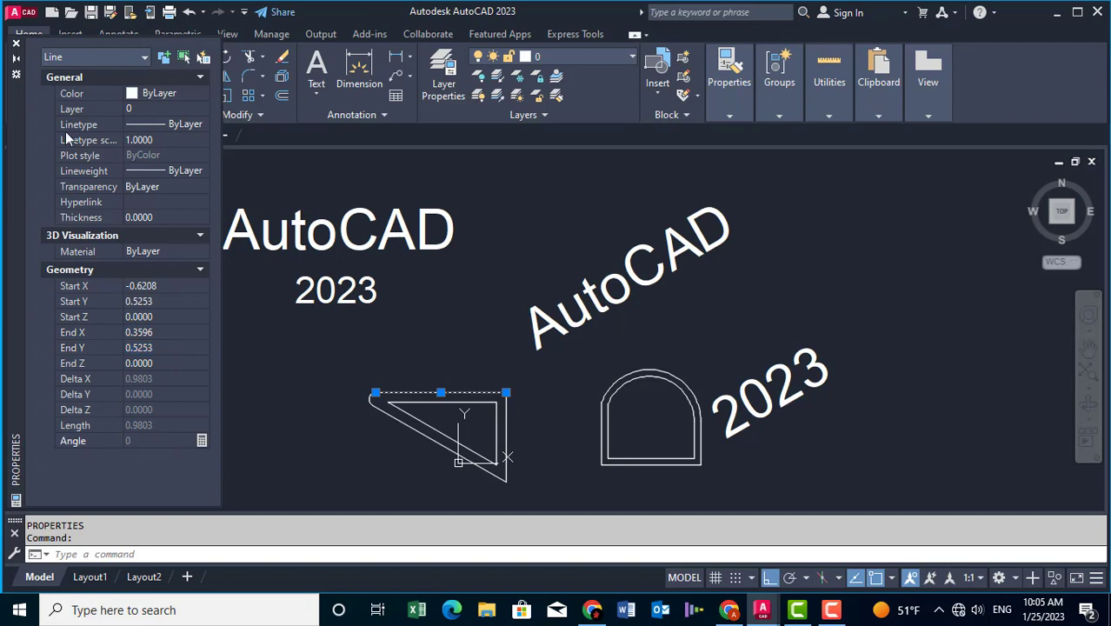
left_click(16, 42)
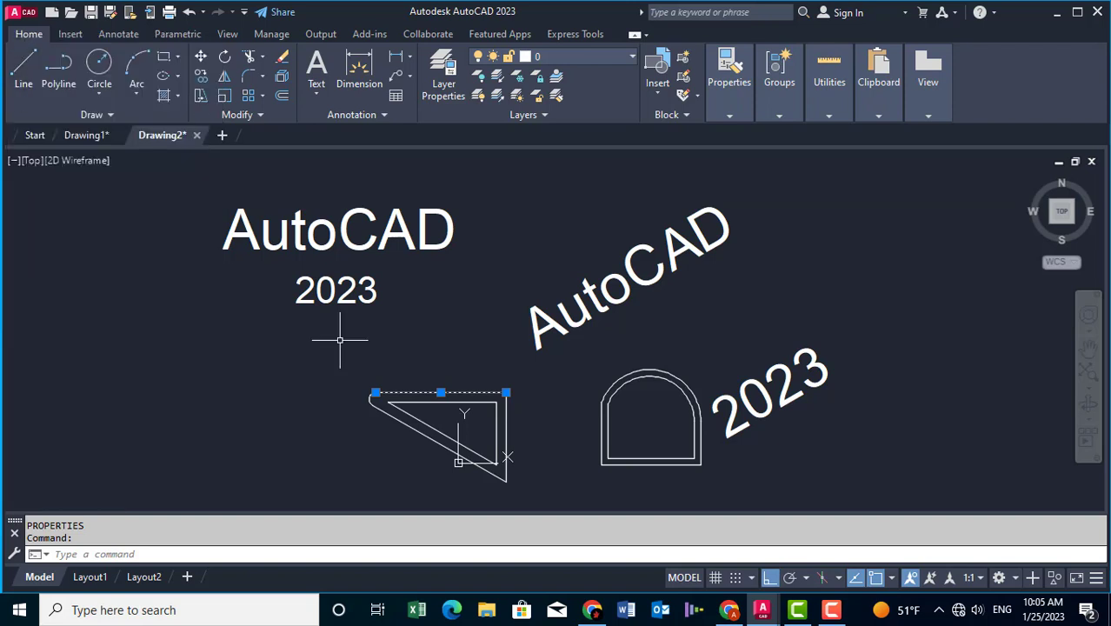
Select the multiline AutoCAD 2023 text and set its height to 0.2 in Properties
key("Escape")
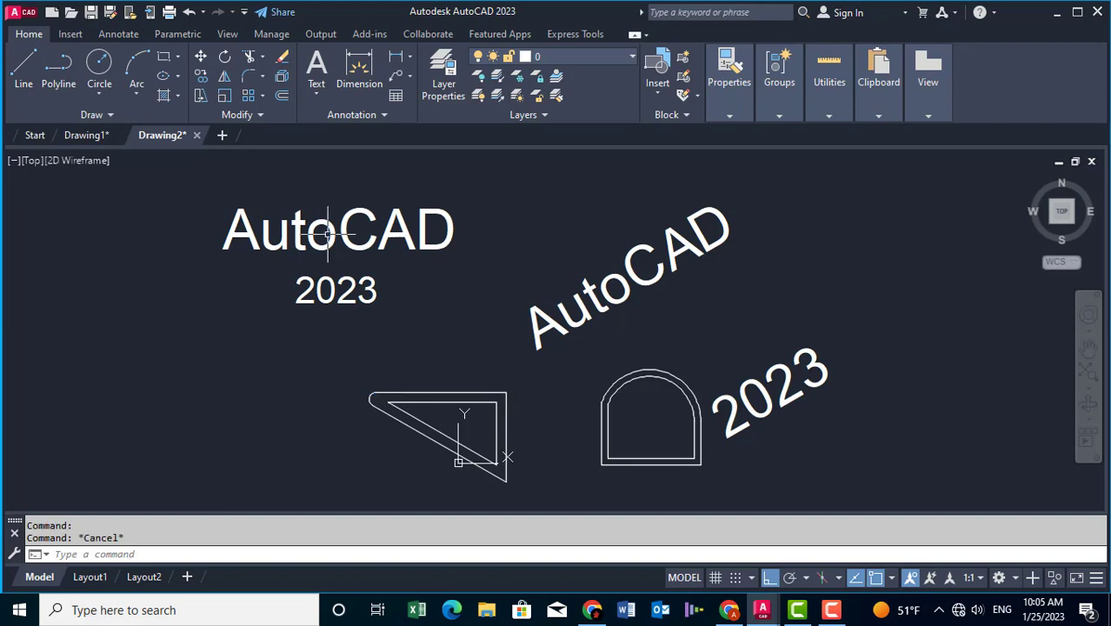
left_click(366, 213)
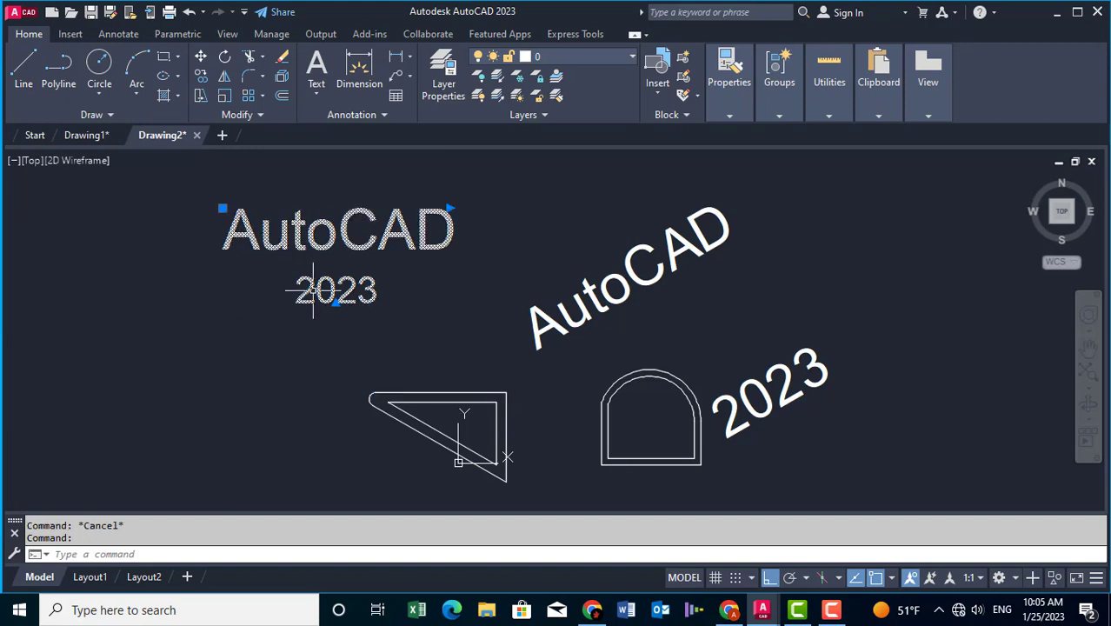
type("ch")
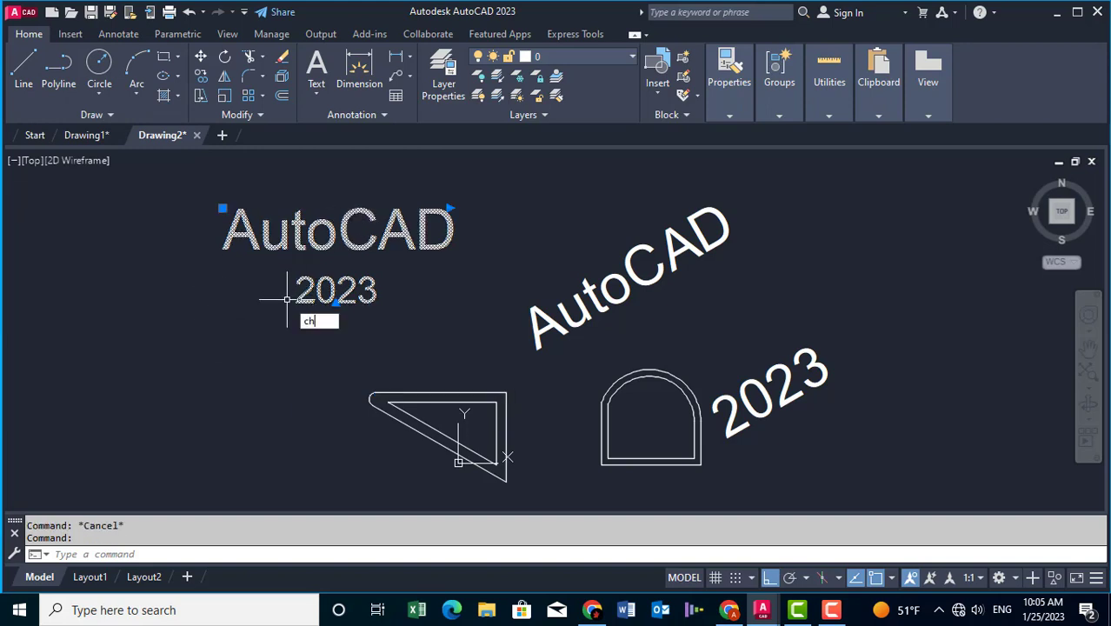
key("Return")
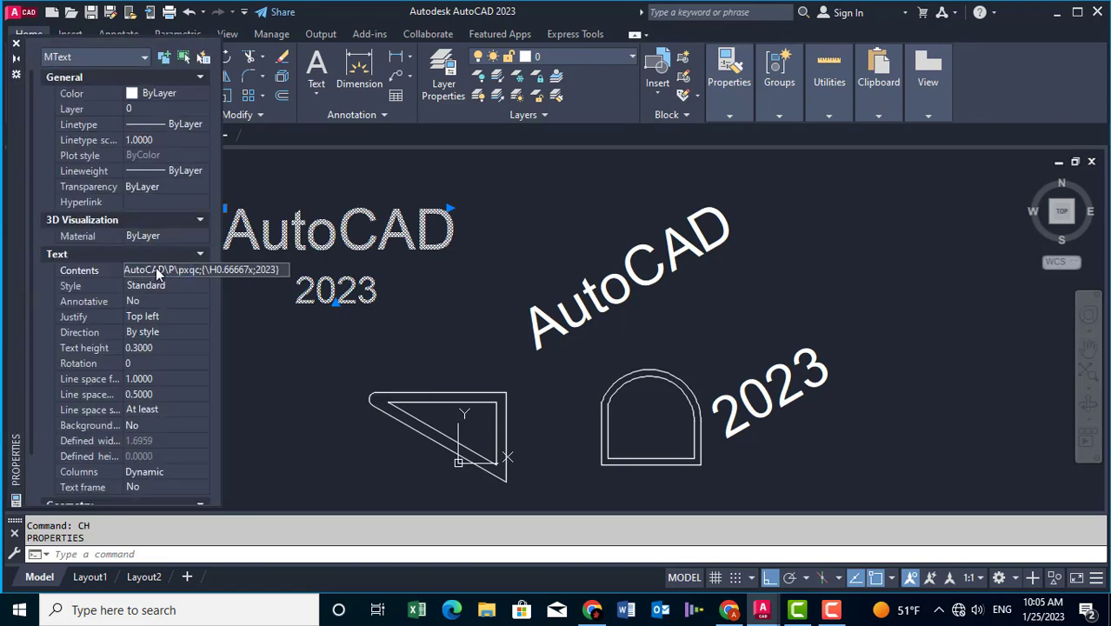
left_click(179, 272)
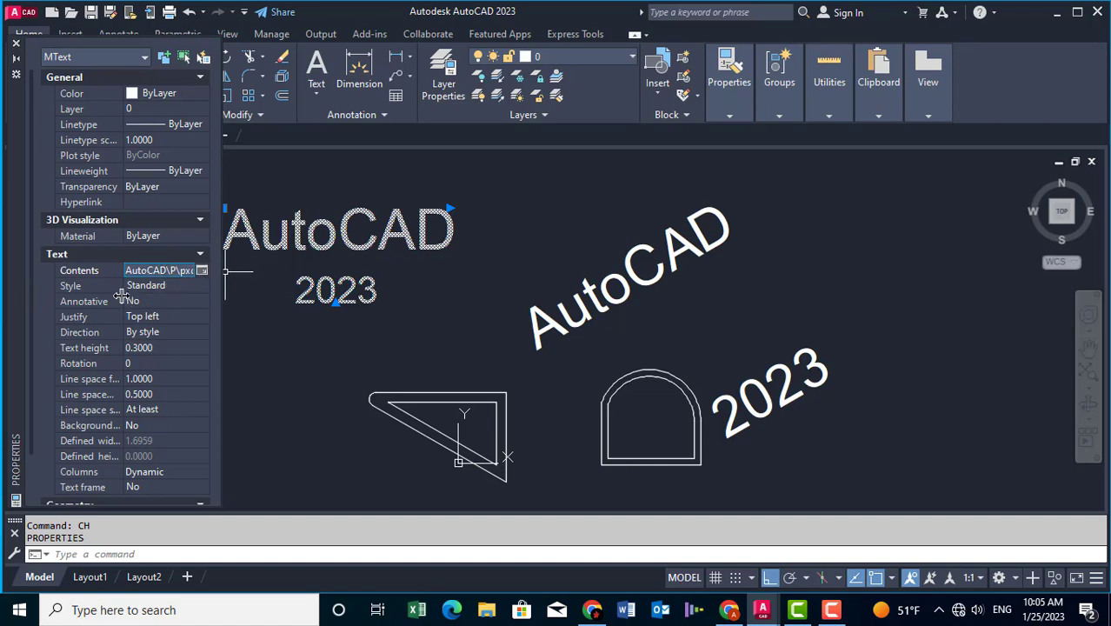
left_click(168, 348)
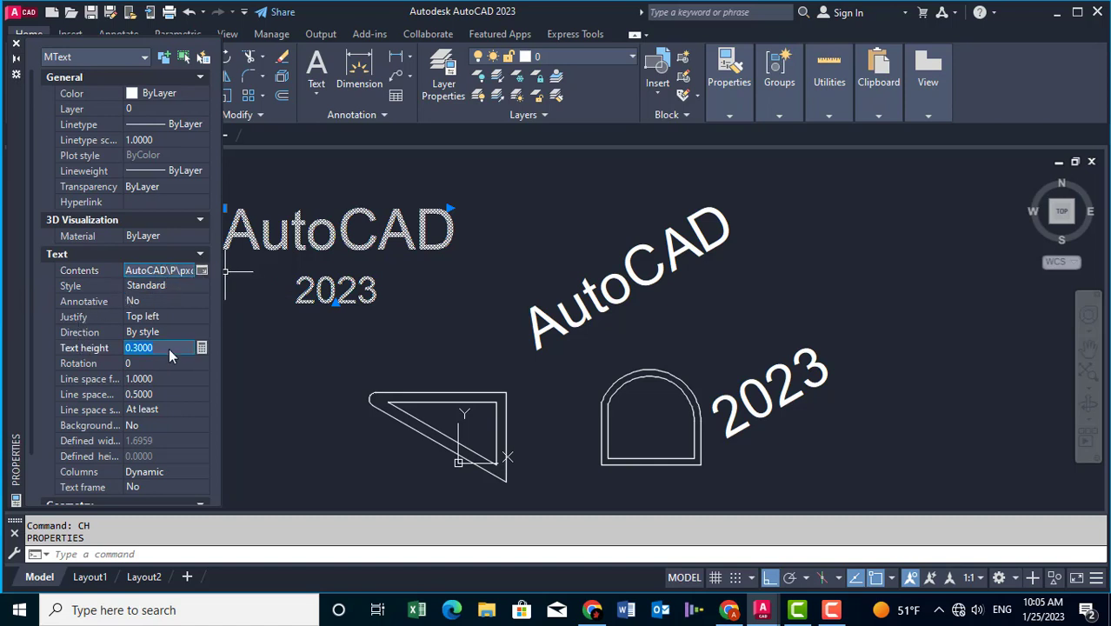
type("0.2")
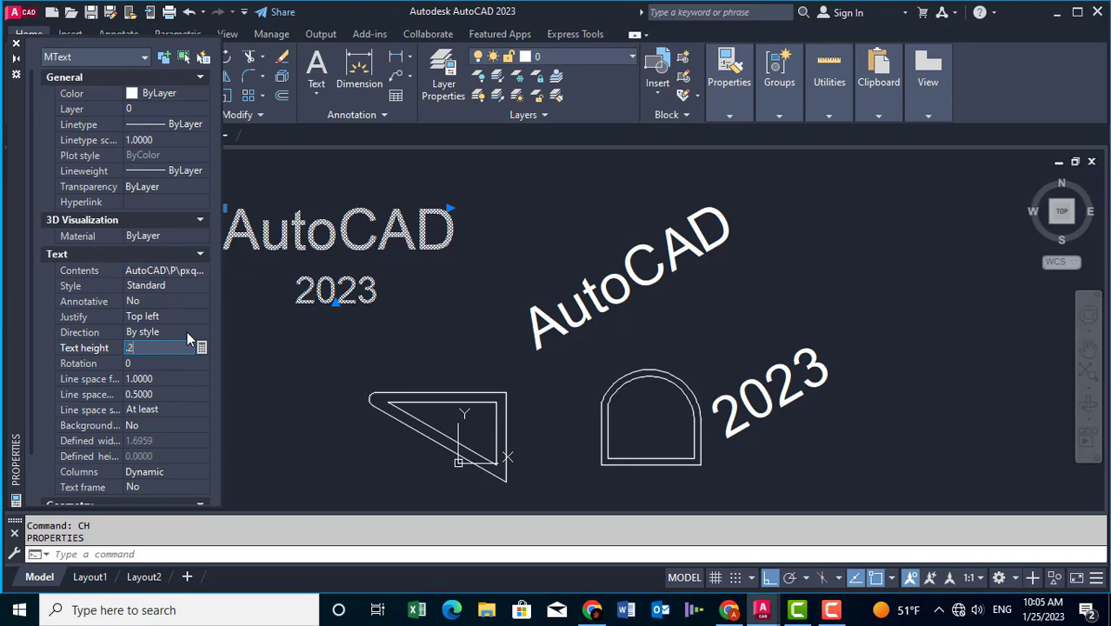
key("Return")
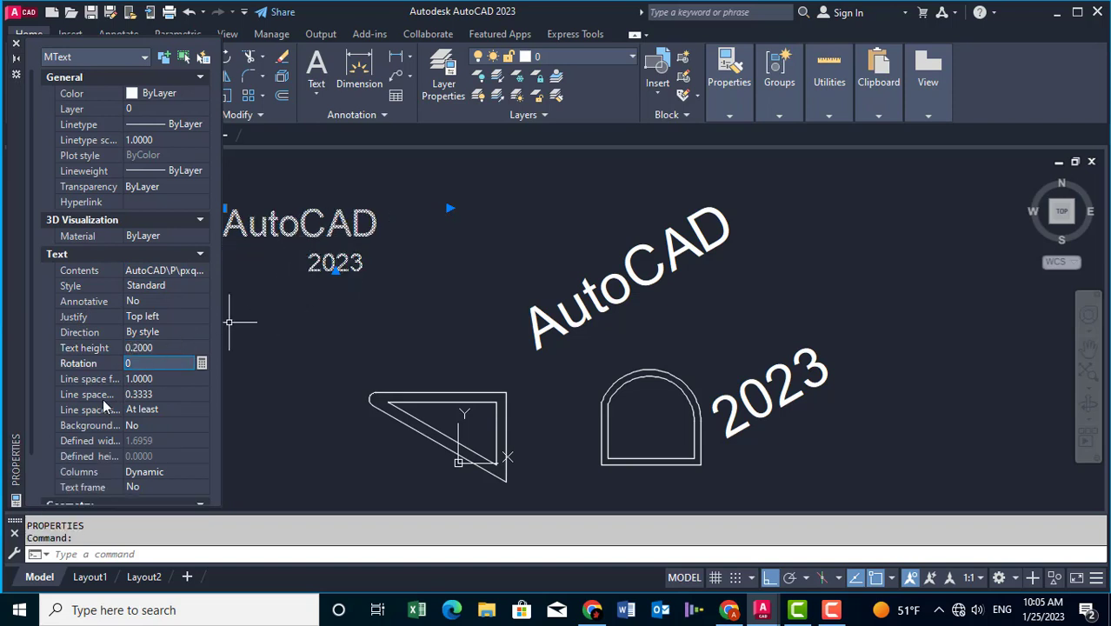
Set its line space factor to 2, rotation to 30° and X position to -1
left_click(169, 377)
type("2.0000")
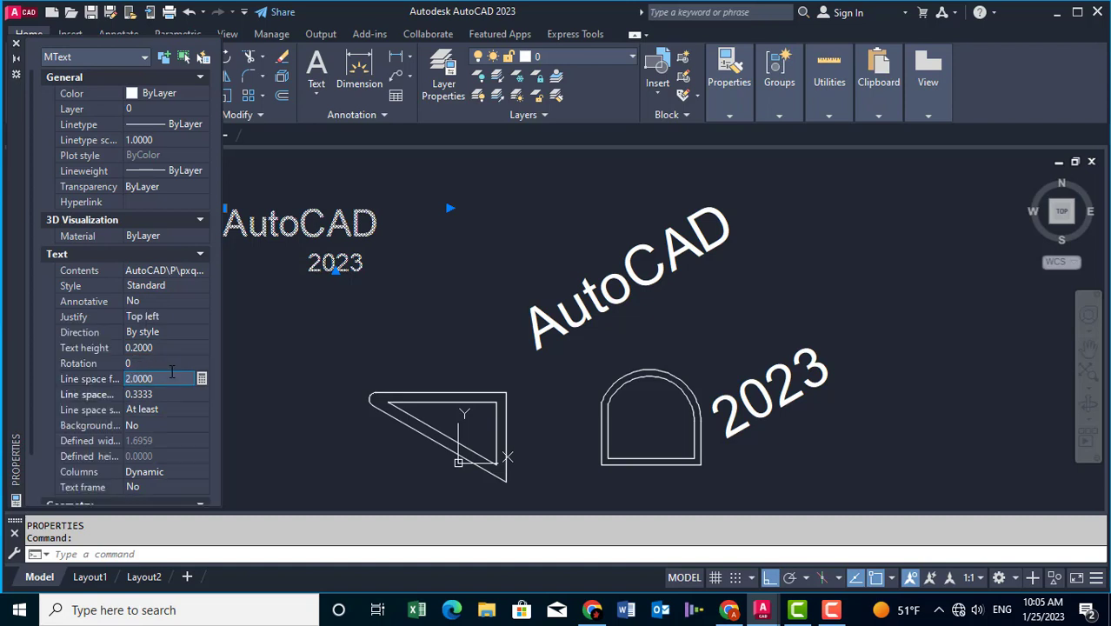
key("Tab")
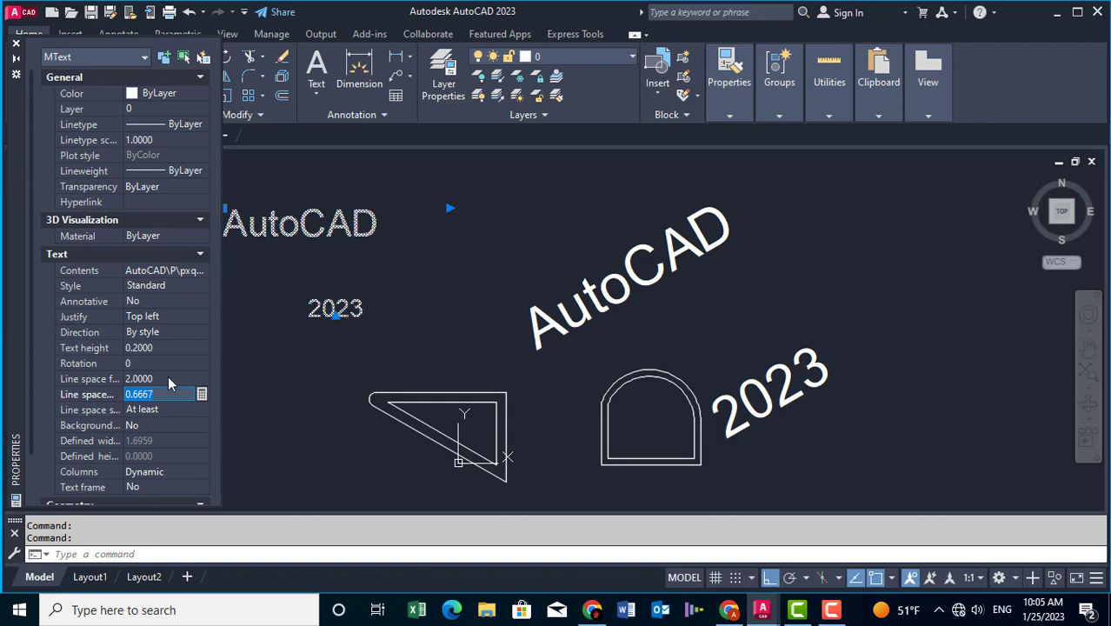
left_click(168, 359)
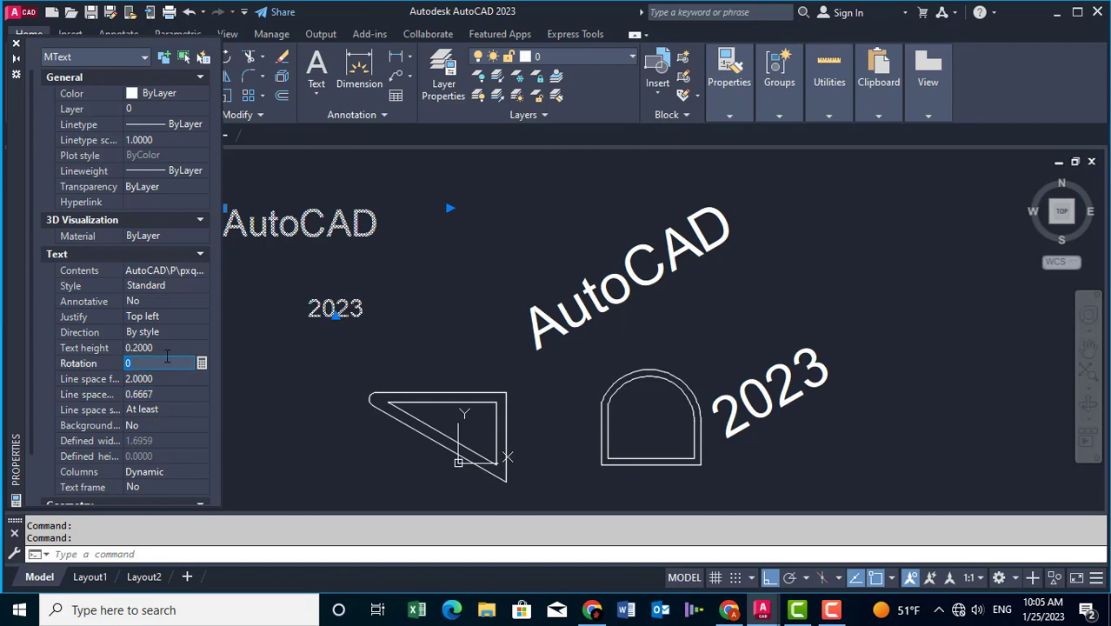
type("30")
key("Tab")
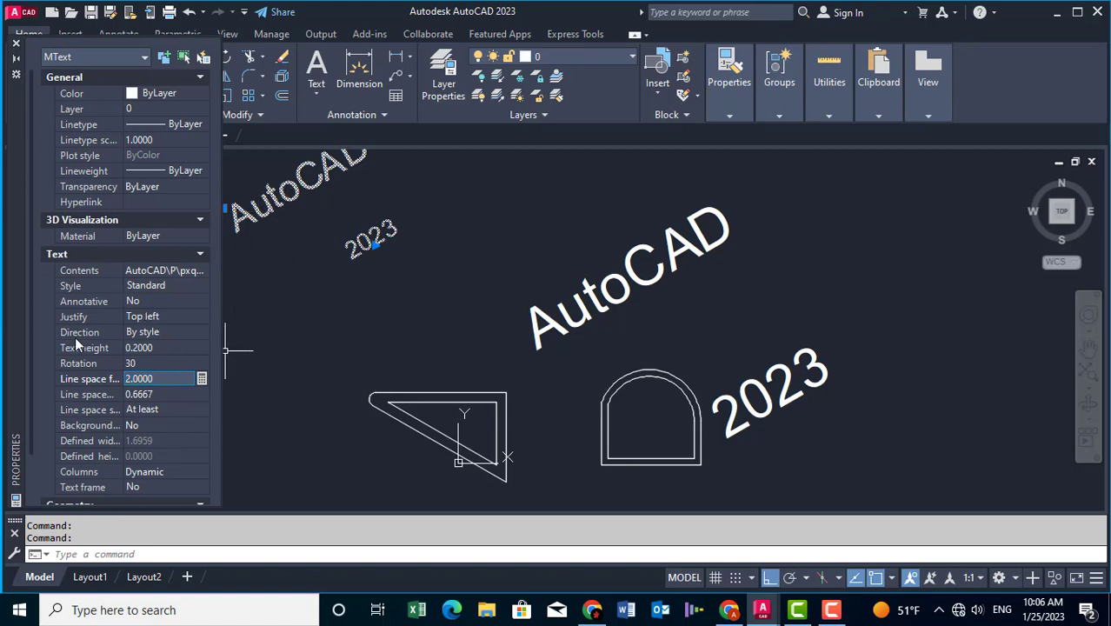
scroll(91, 391, "down", 2)
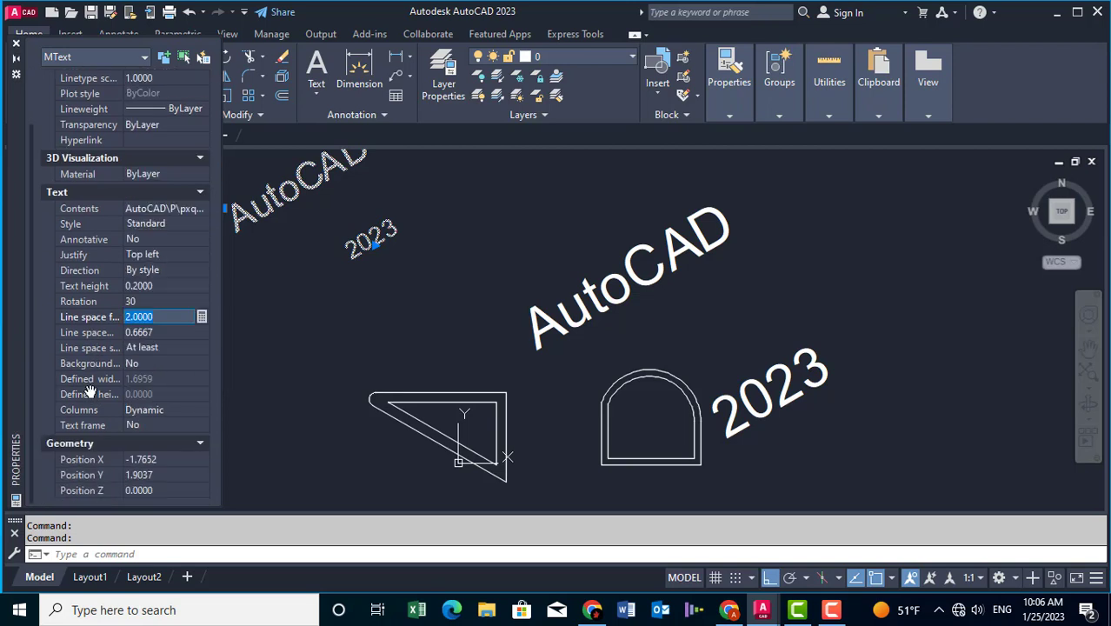
left_click(170, 460)
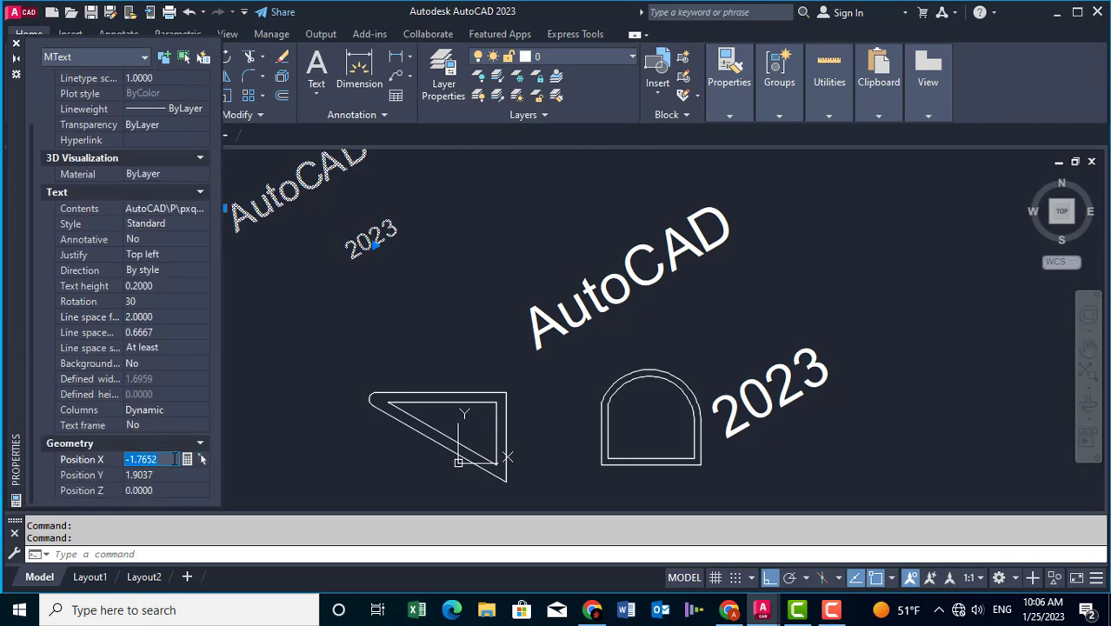
type("-1")
key("Tab")
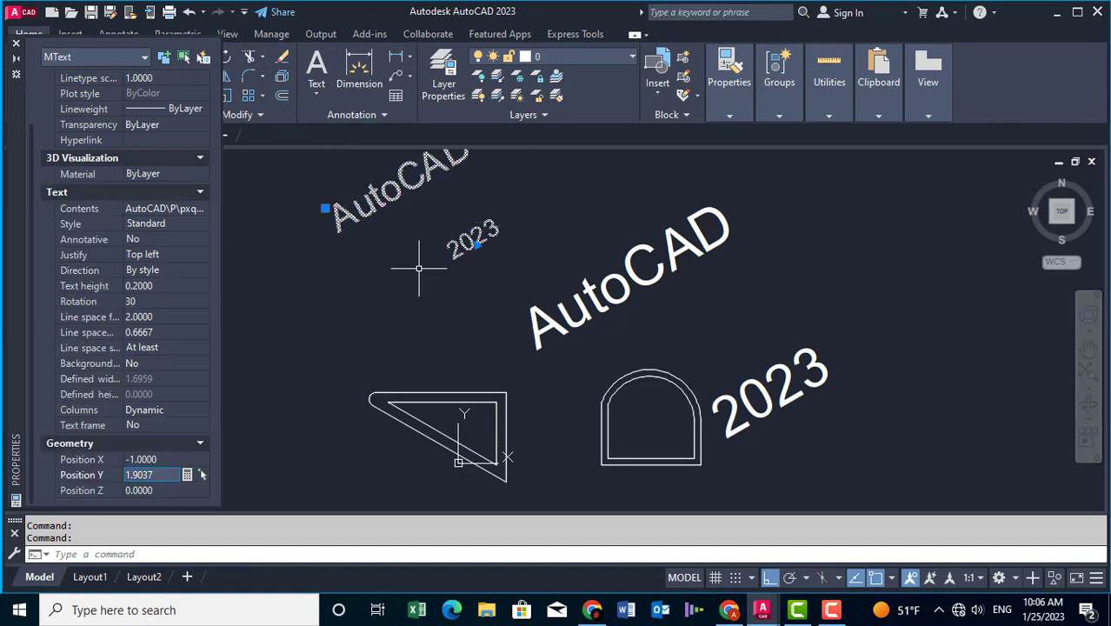
left_click(16, 45)
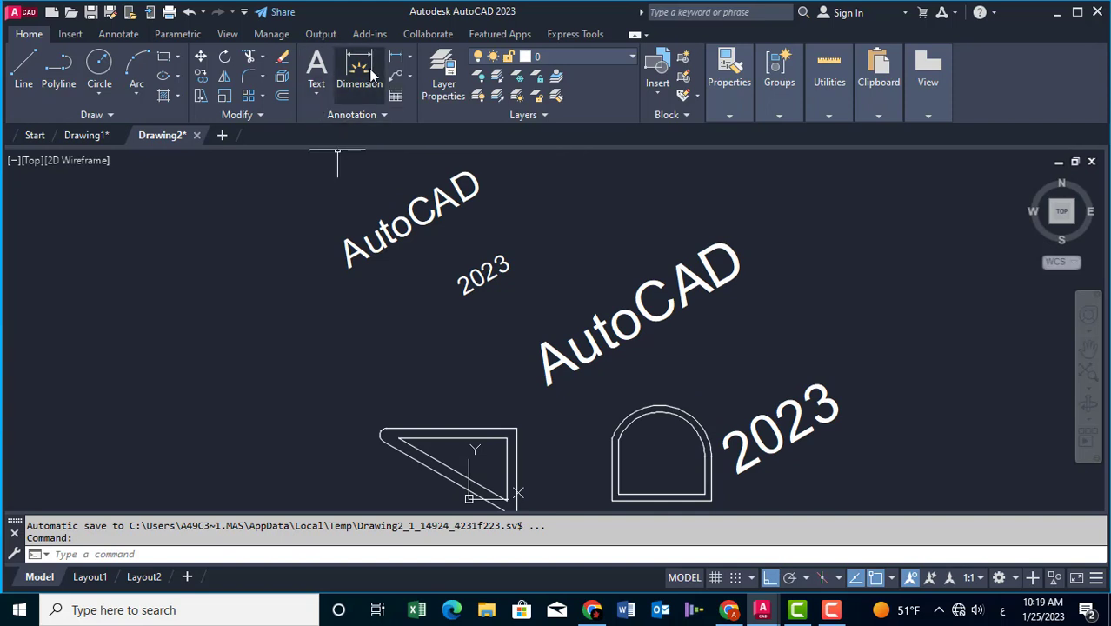
Dimension the doorway's bottom edge, placing the 0.7431 linear dimension below it
left_click(372, 81)
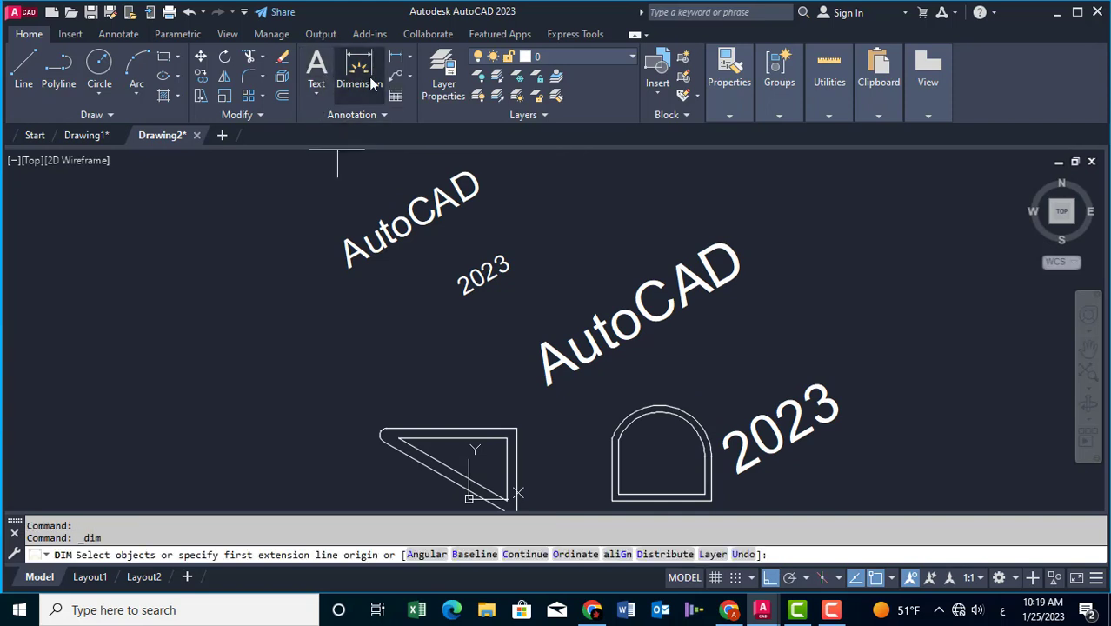
middle_click_drag(584, 307, 537, 172)
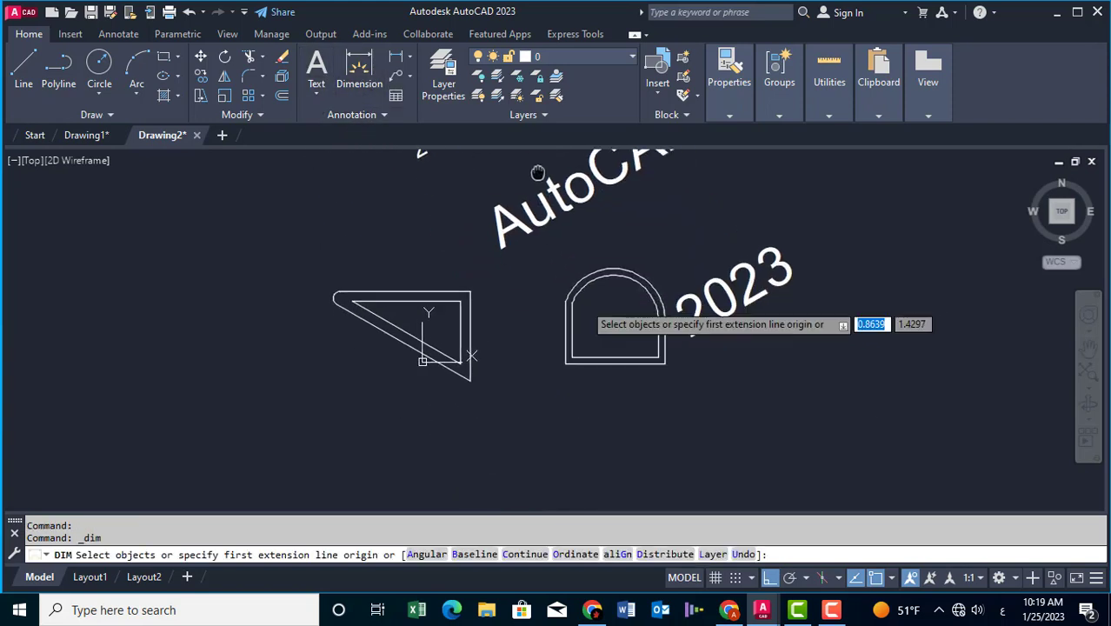
scroll(583, 391, "up", 5)
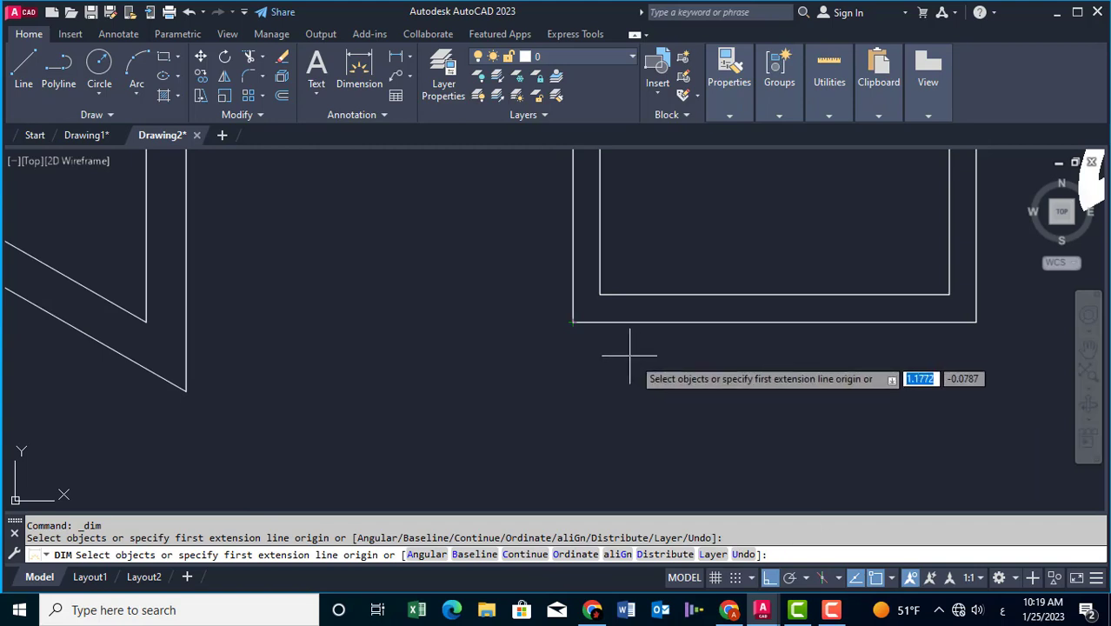
left_click(574, 321)
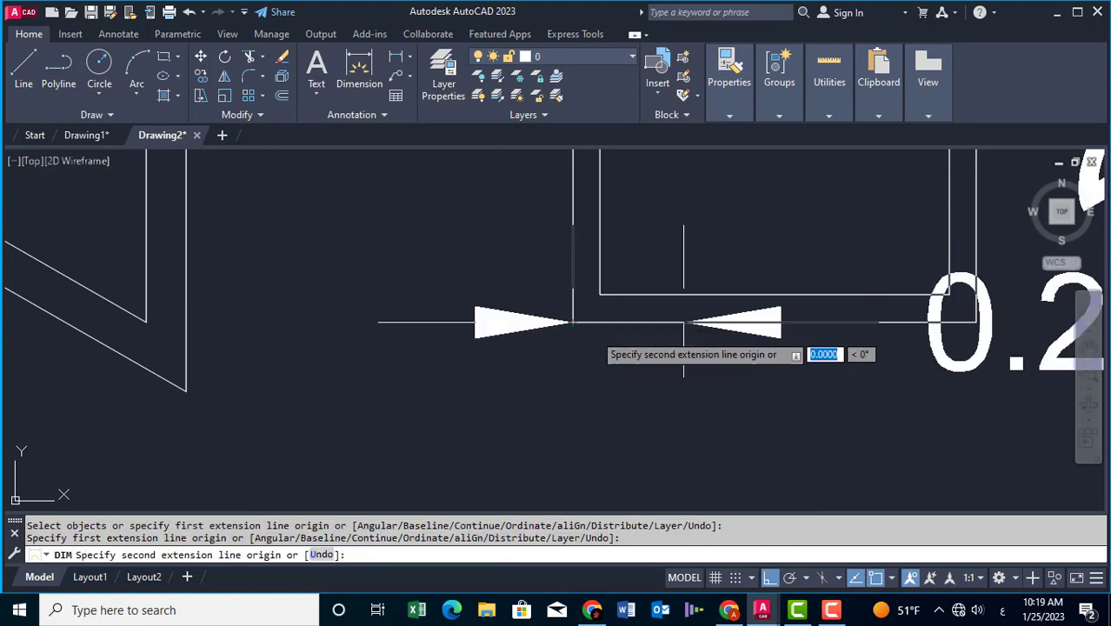
left_click(978, 321)
scroll(741, 287, "down", 3)
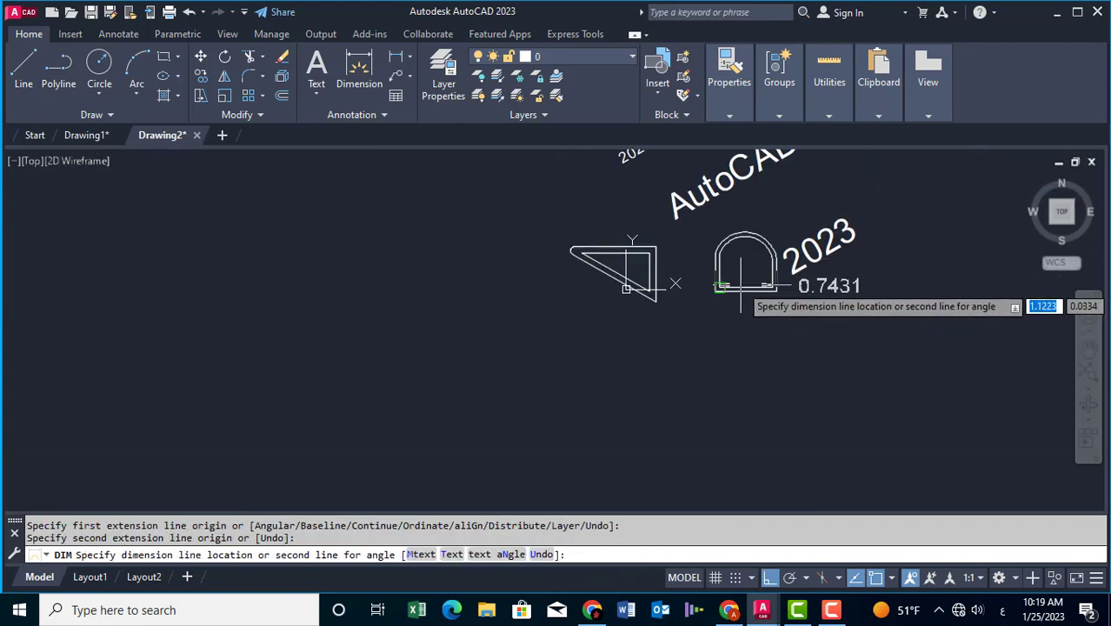
scroll(774, 305, "up", 2)
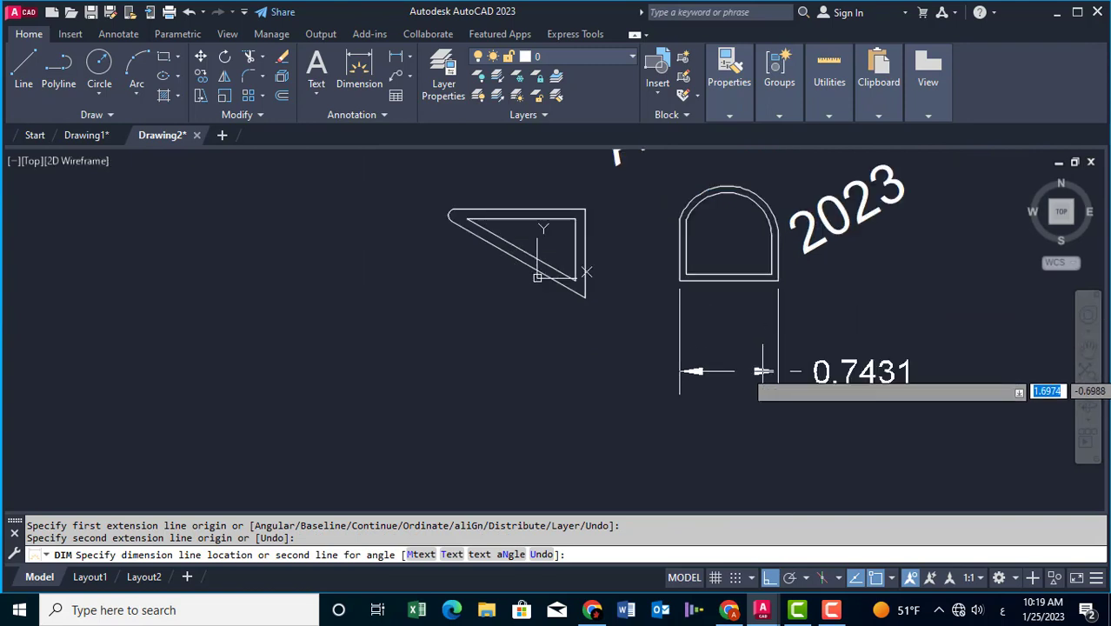
left_click(751, 326)
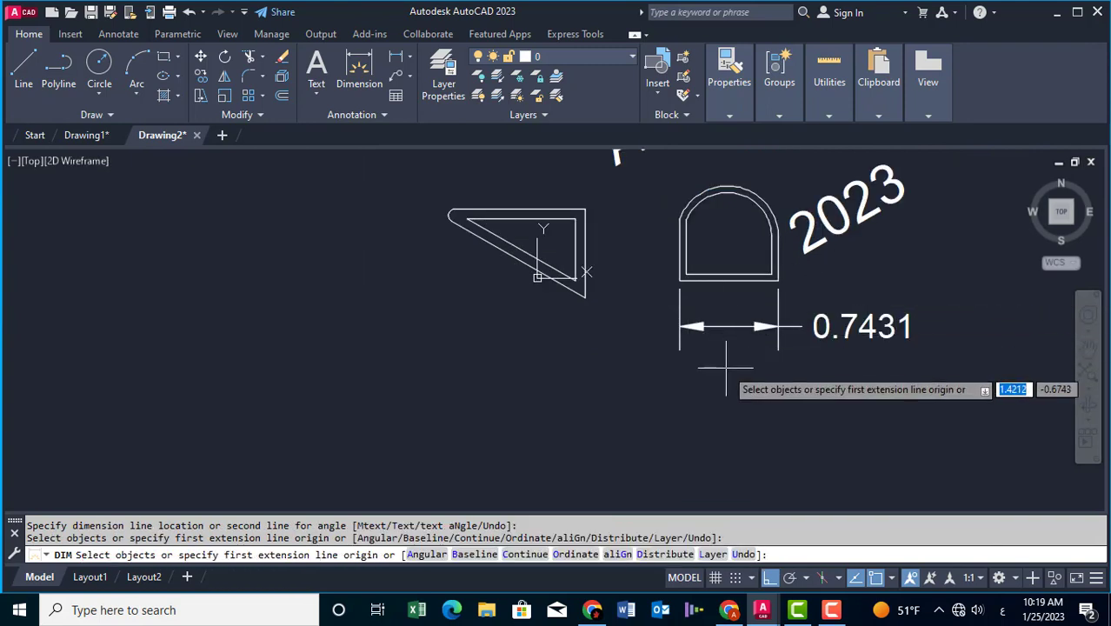
right_click(198, 231)
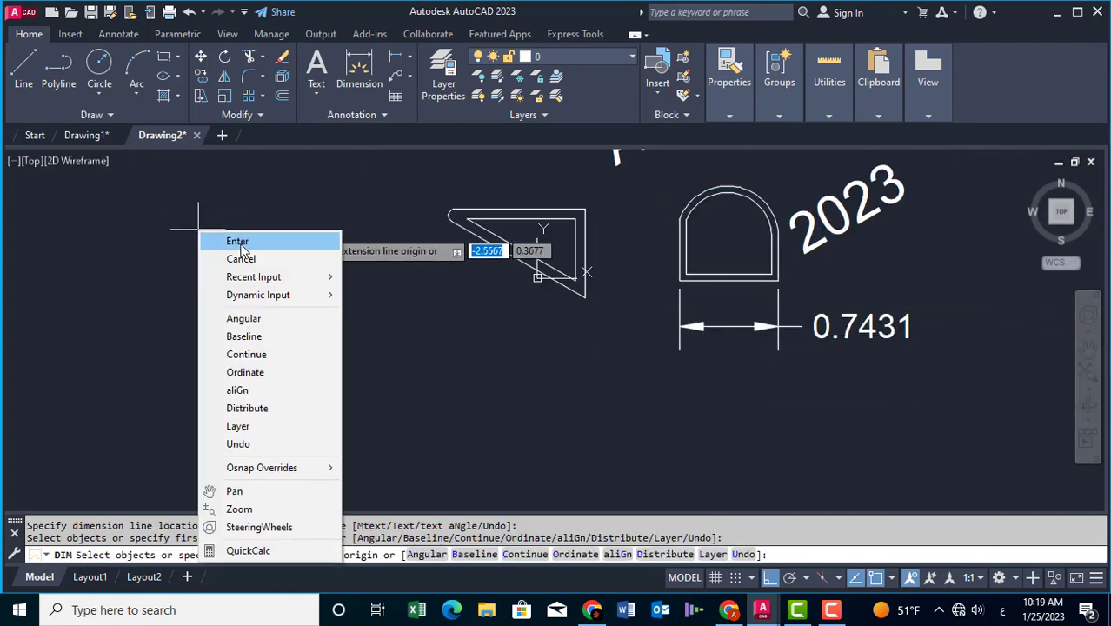
left_click(240, 242)
middle_click_drag(433, 244, 439, 263)
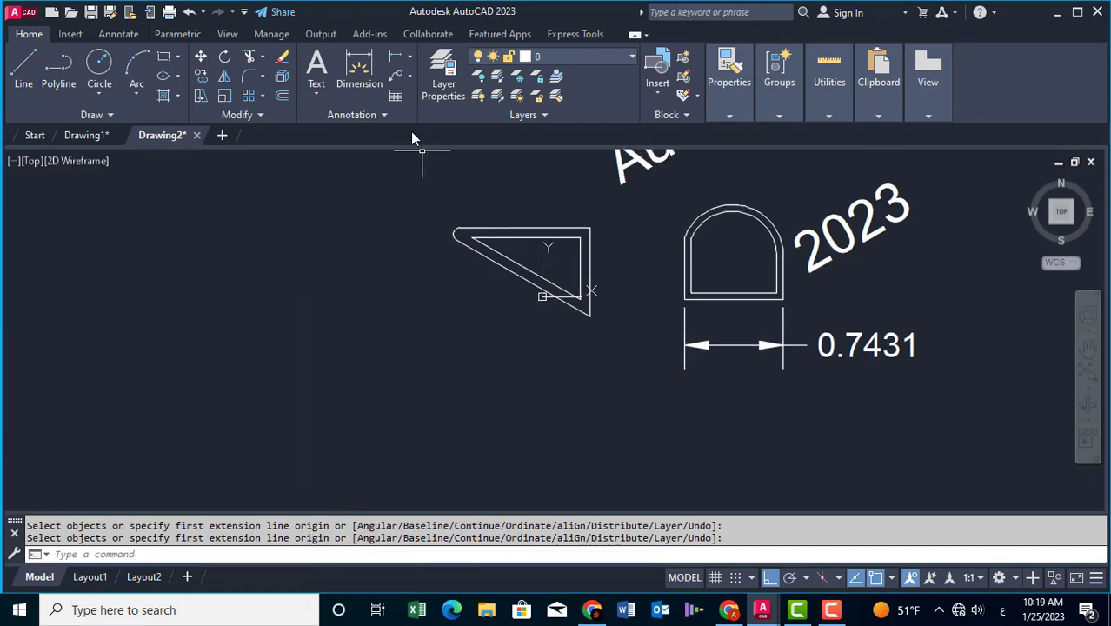
Add a 90° angular dimension at the doorway's inner corner, then expand the Annotate Dimensions panel
left_click(412, 63)
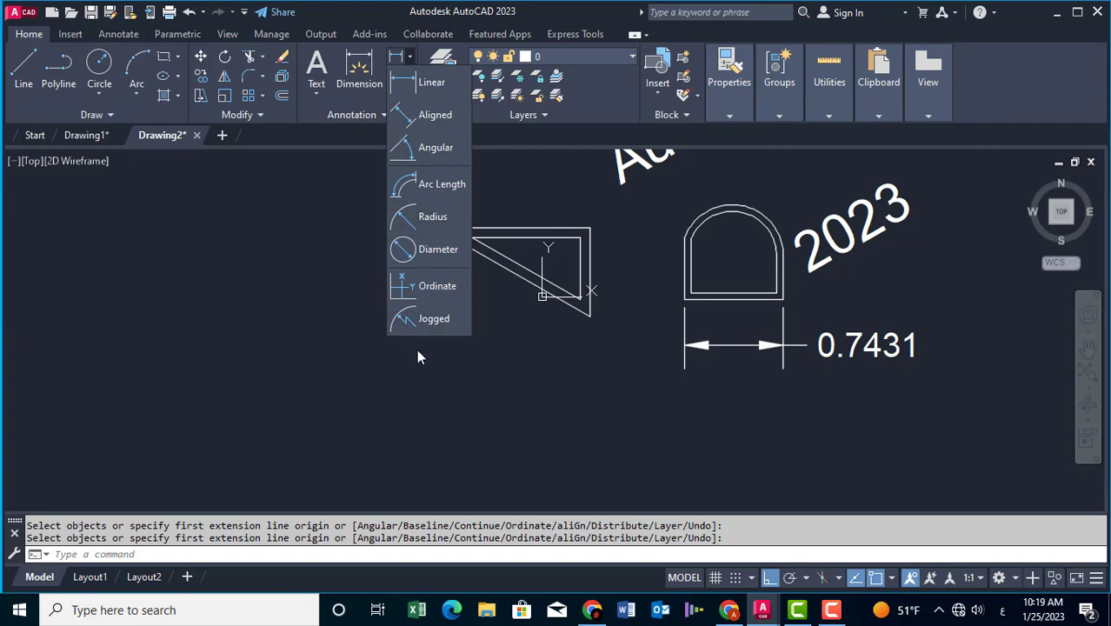
left_click(407, 150)
left_click(693, 279)
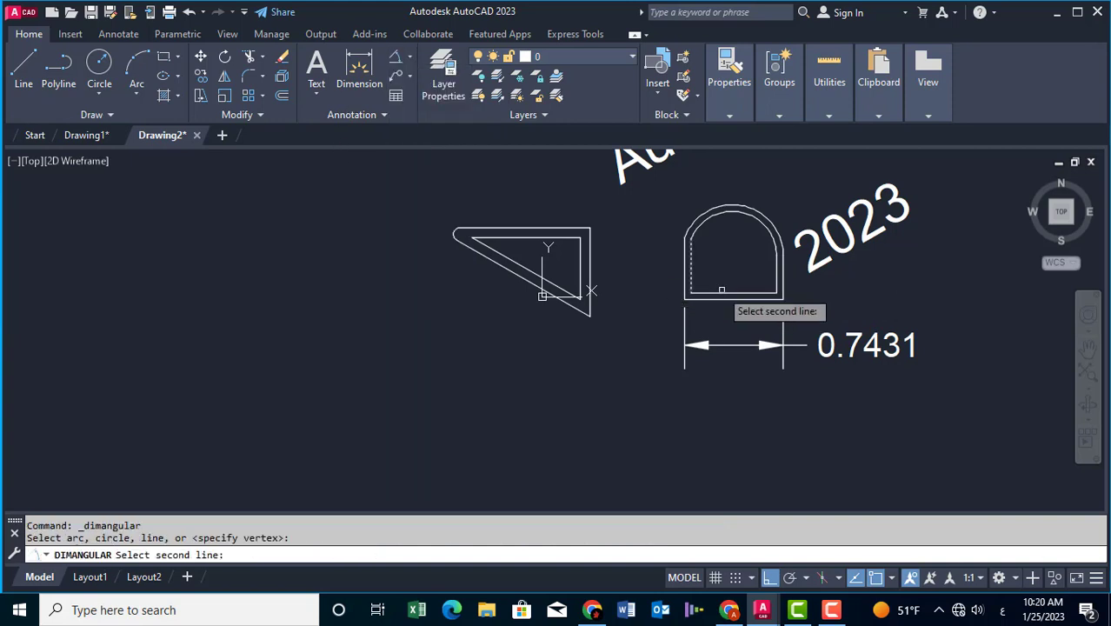
left_click(723, 292)
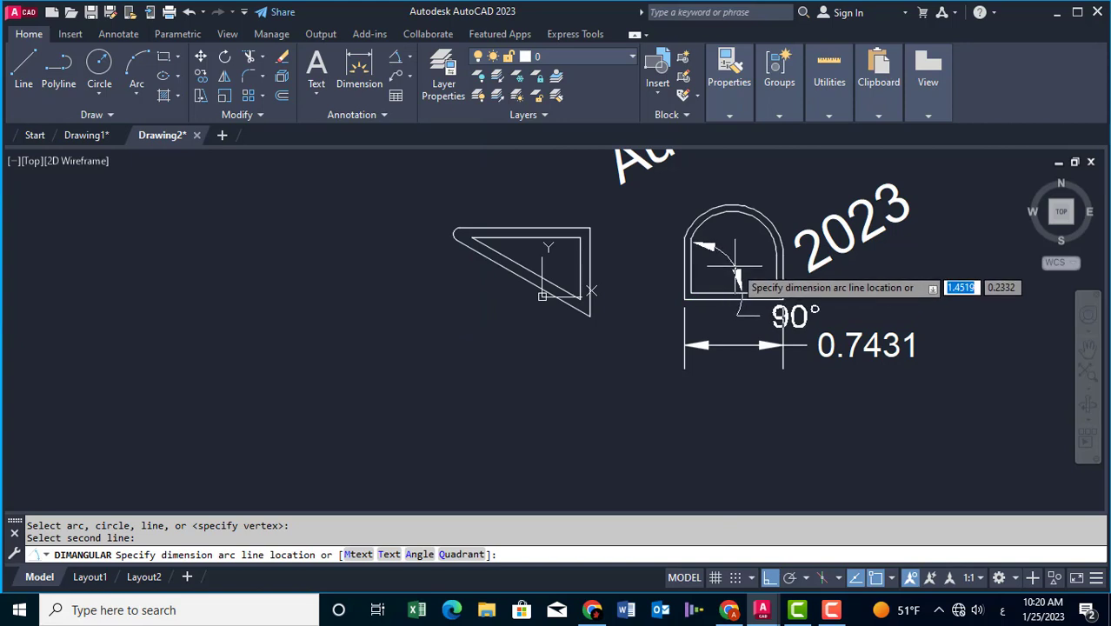
left_click(735, 277)
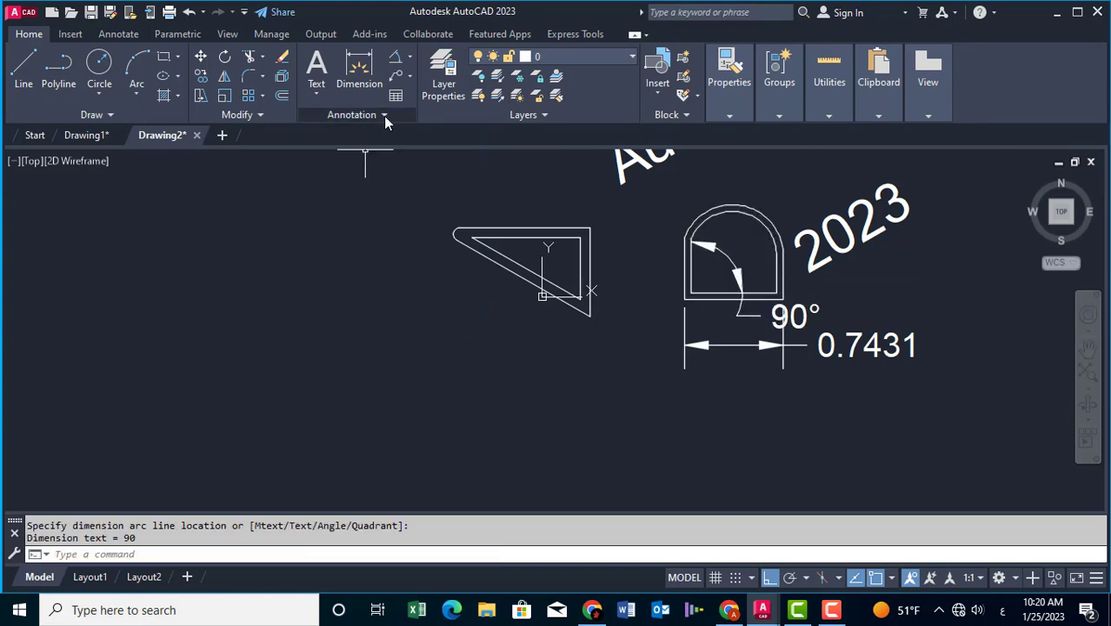
left_click(139, 34)
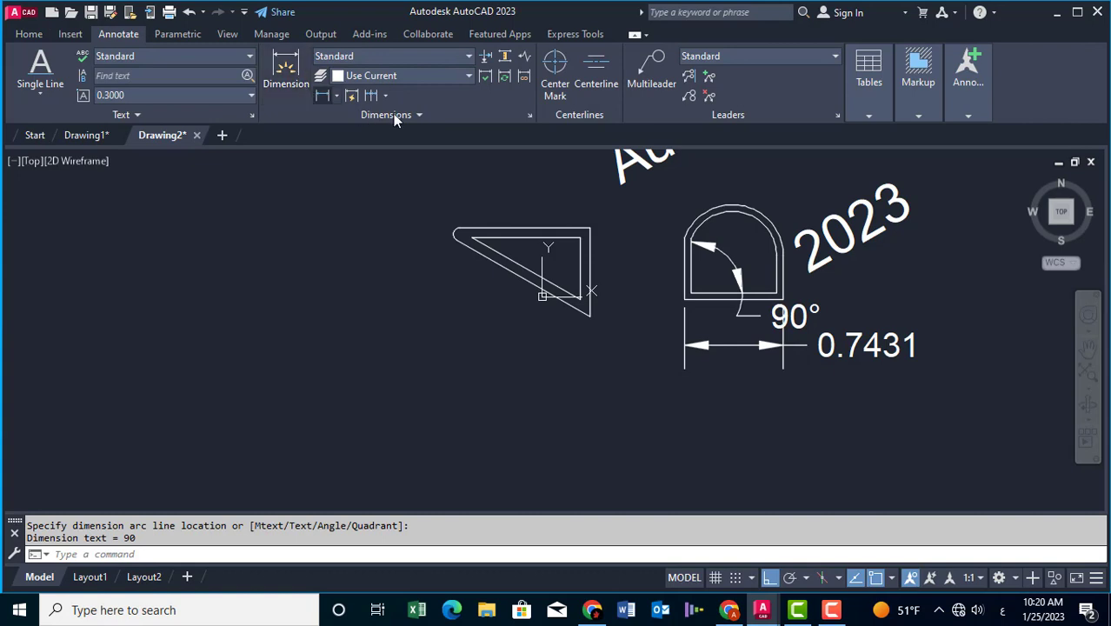
left_click(417, 114)
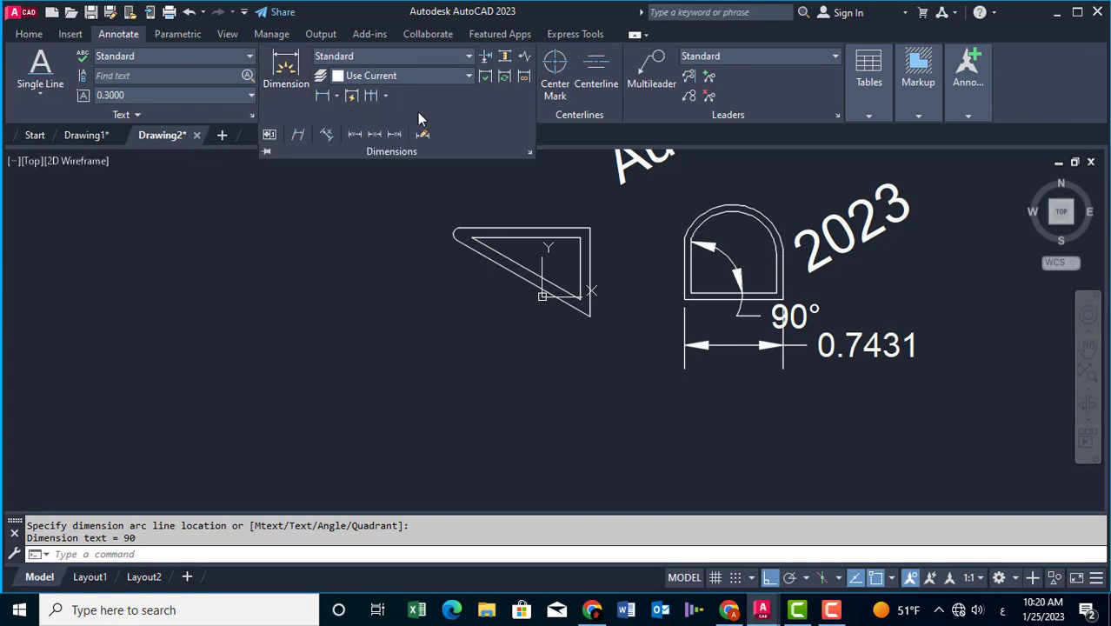
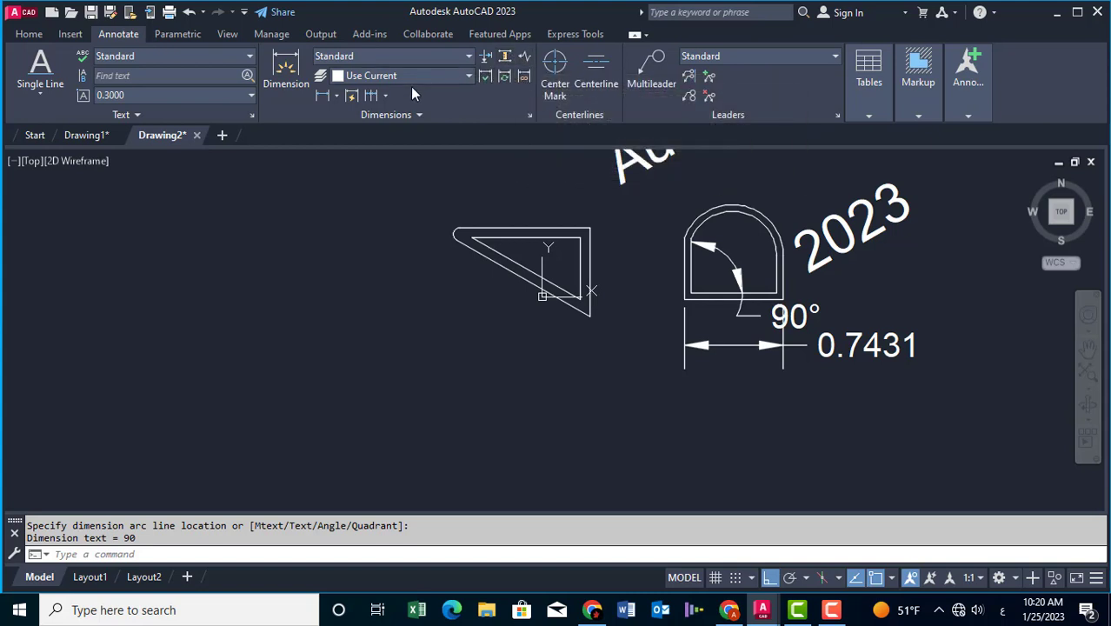
Create a new dimension style named Copy of Standard, based on Standard
left_click(409, 57)
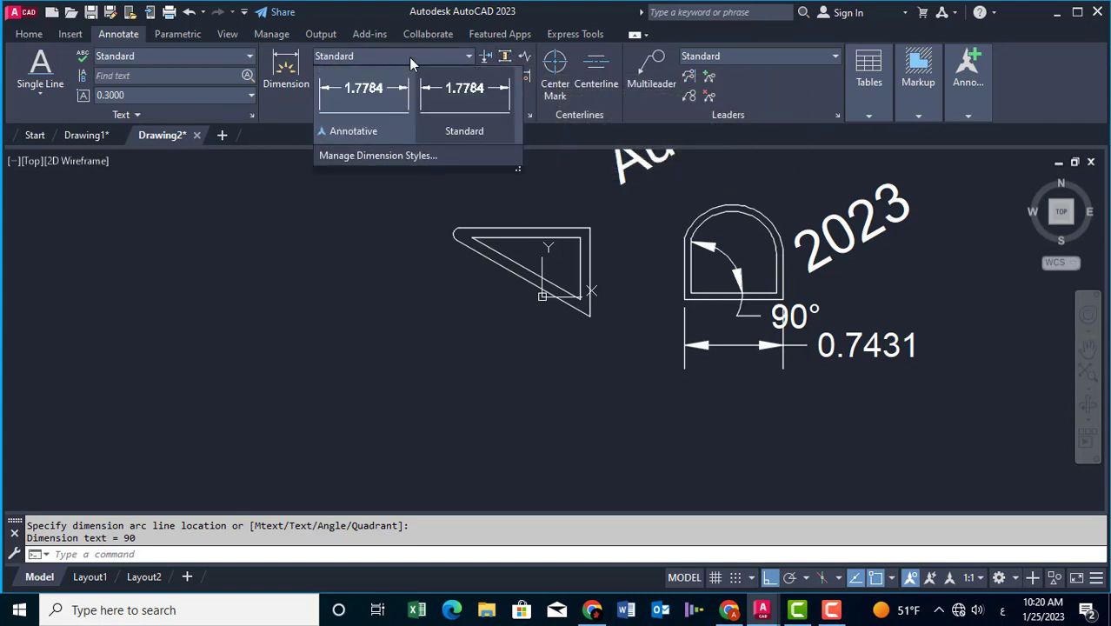
left_click(389, 157)
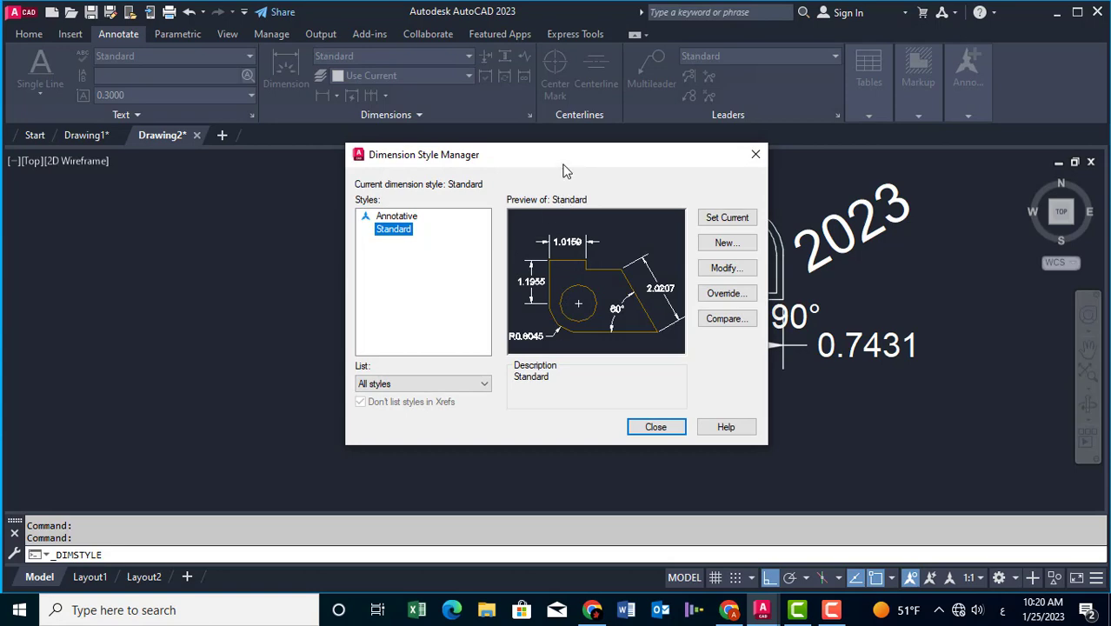
left_click_drag(563, 165, 341, 169)
left_click(503, 248)
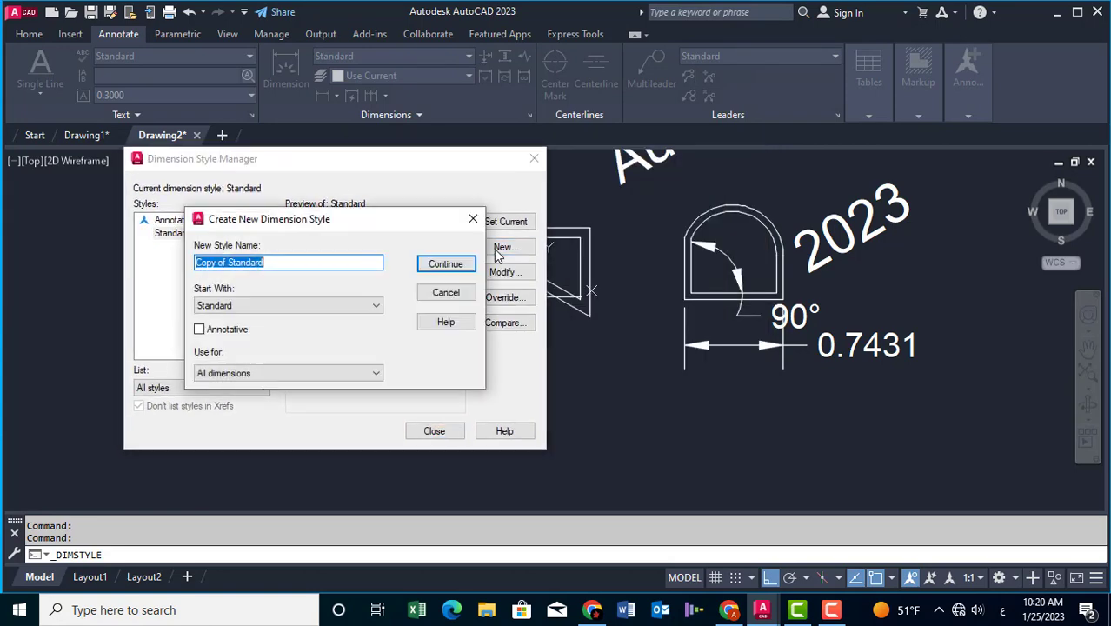
left_click(441, 266)
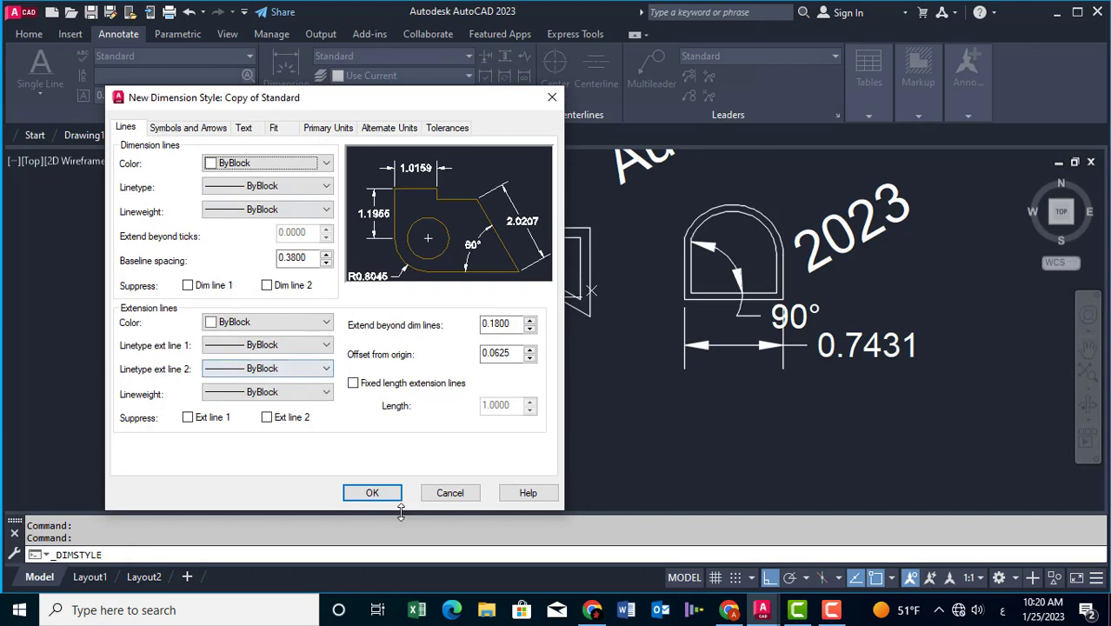
left_click(372, 494)
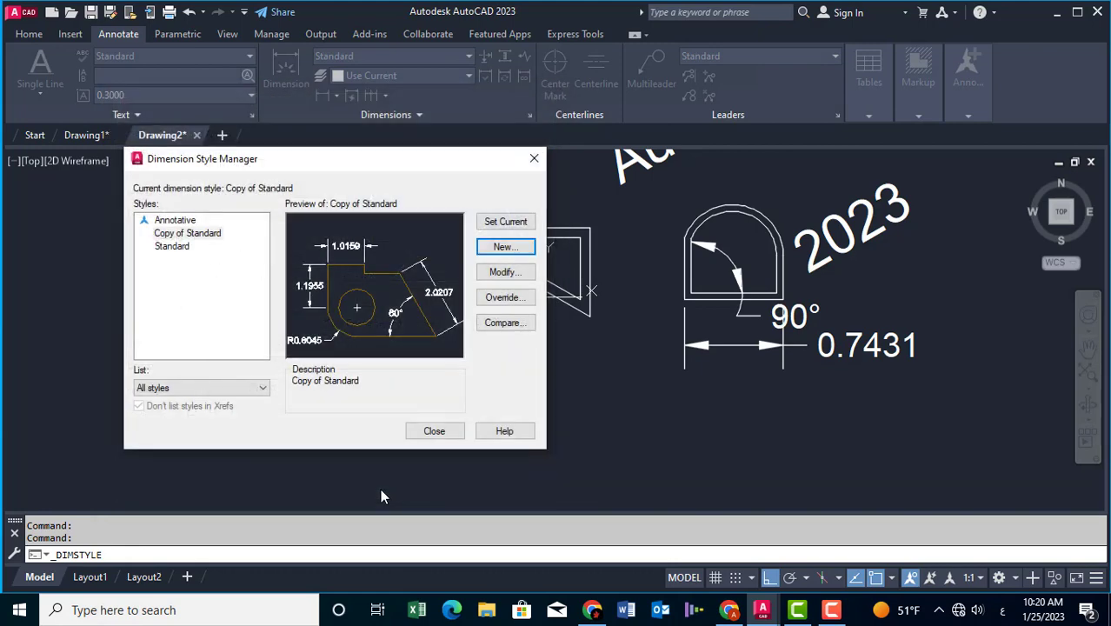
Make Copy of Standard the current dimension style
left_click(191, 237)
left_click(506, 222)
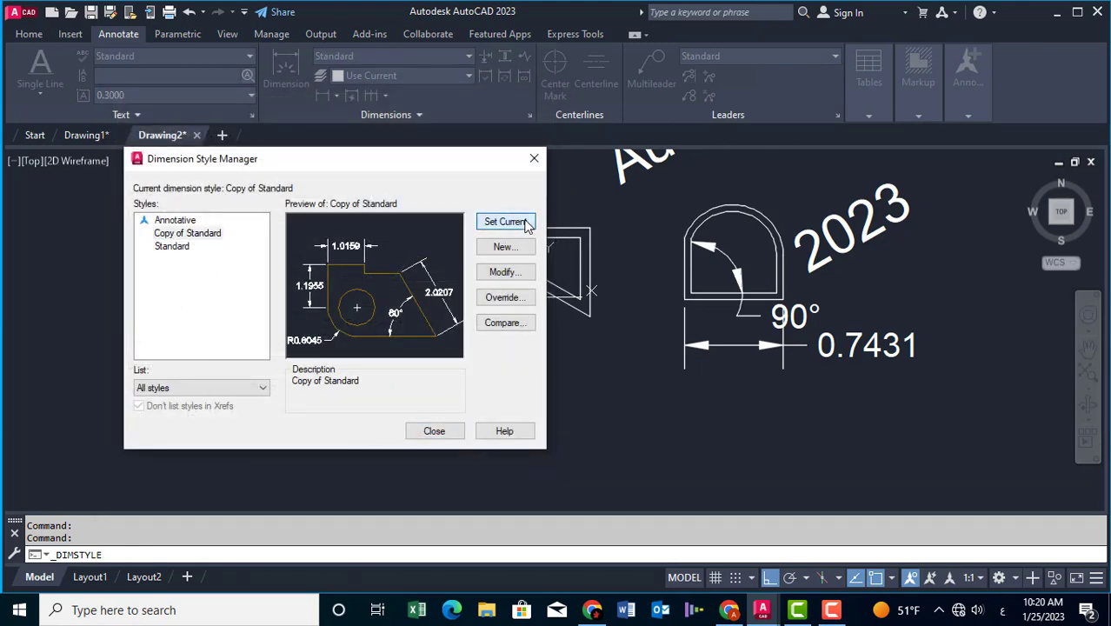
left_click(174, 235)
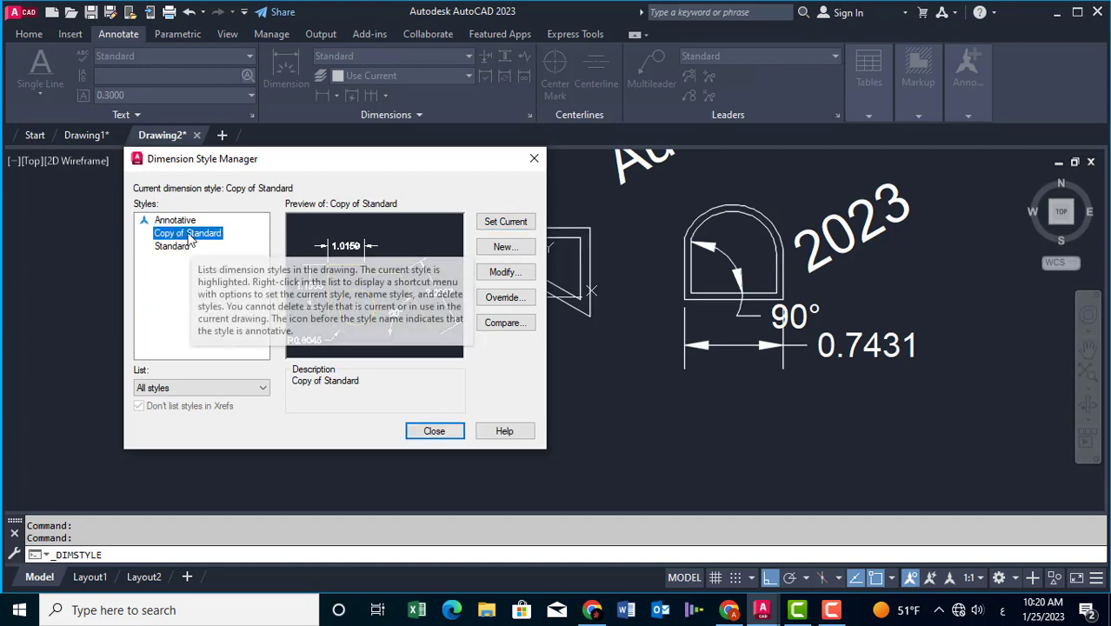
Set the Copy of Standard style's overall scale to 0.5 on its Fit settings
left_click(504, 272)
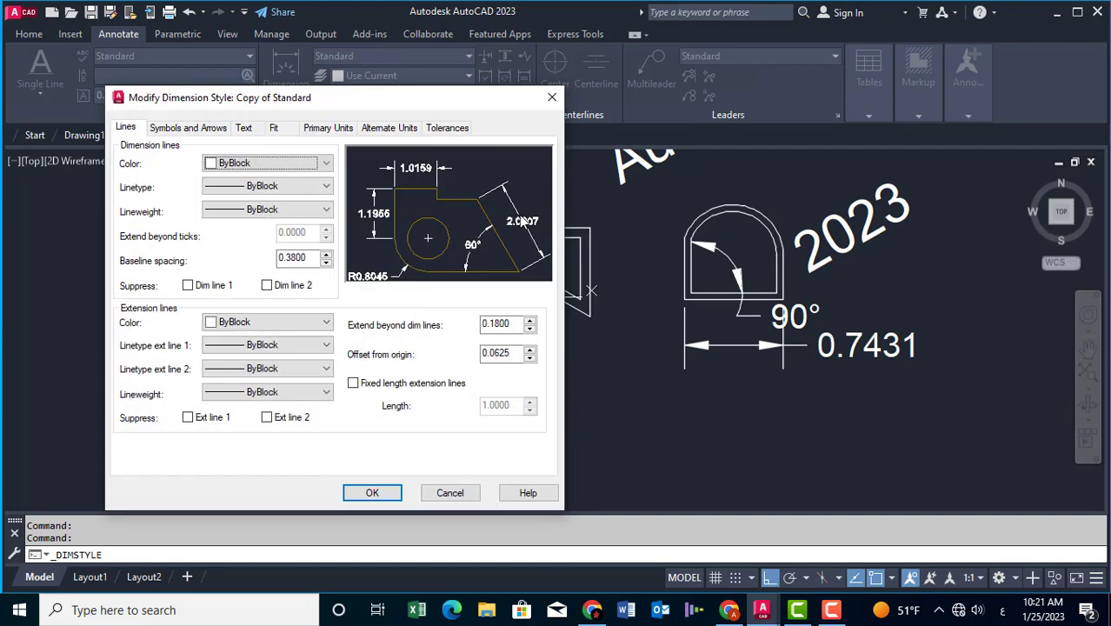
left_click(190, 127)
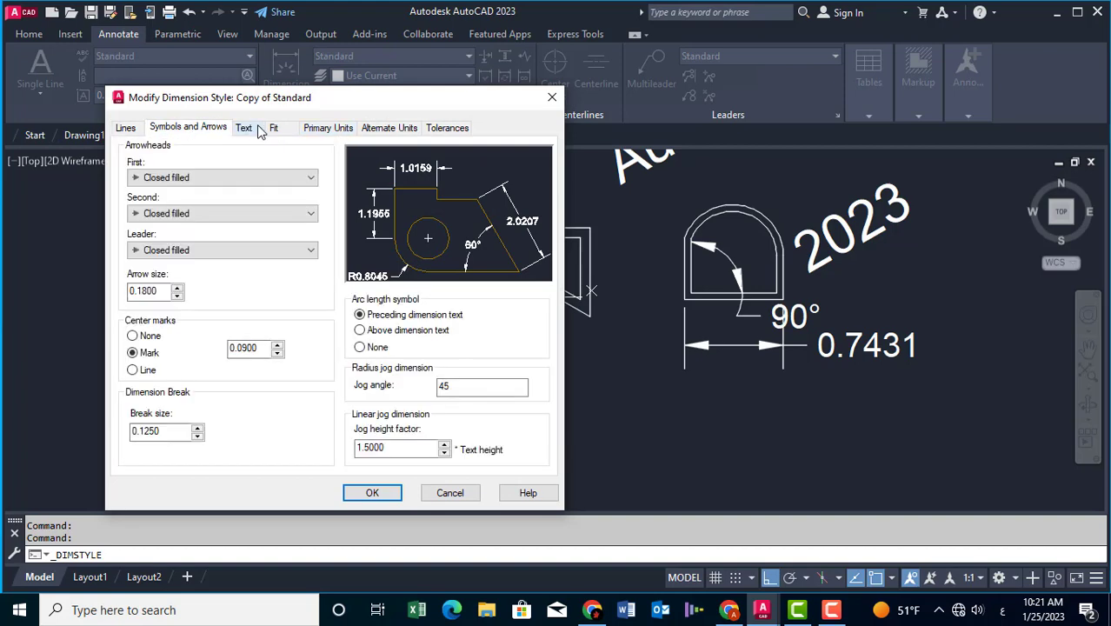
left_click(319, 128)
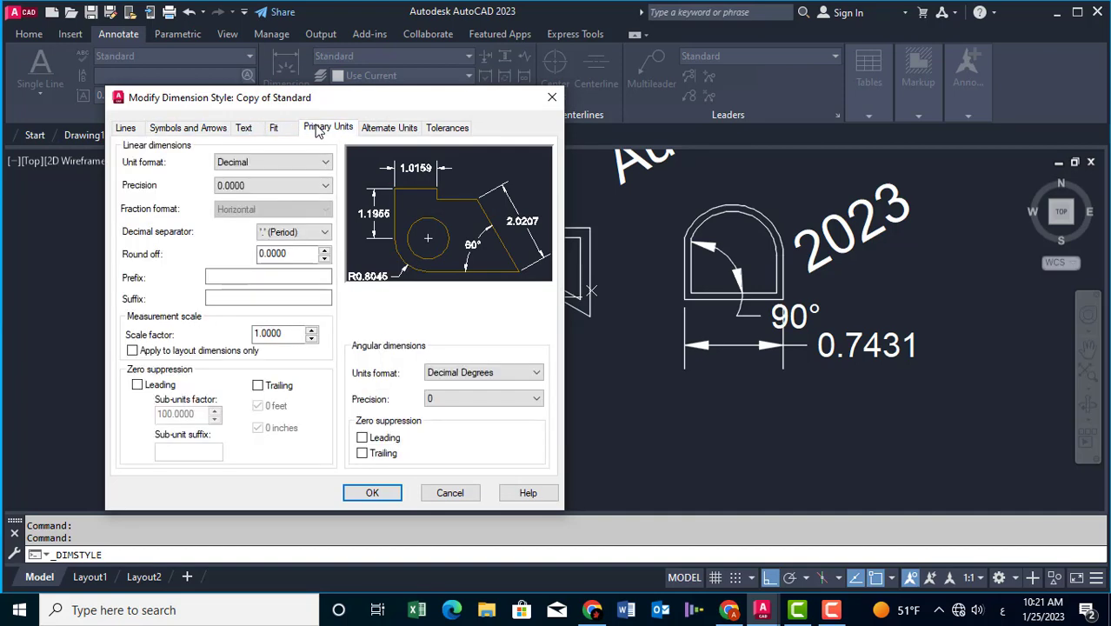
left_click(280, 128)
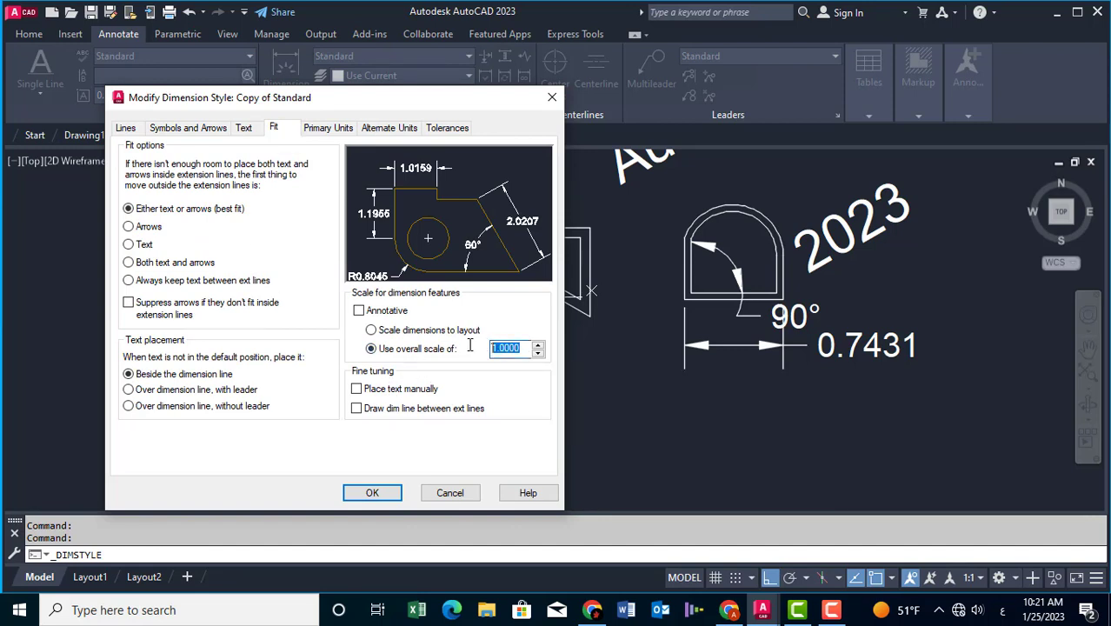
key("BackSpace")
left_click(382, 493)
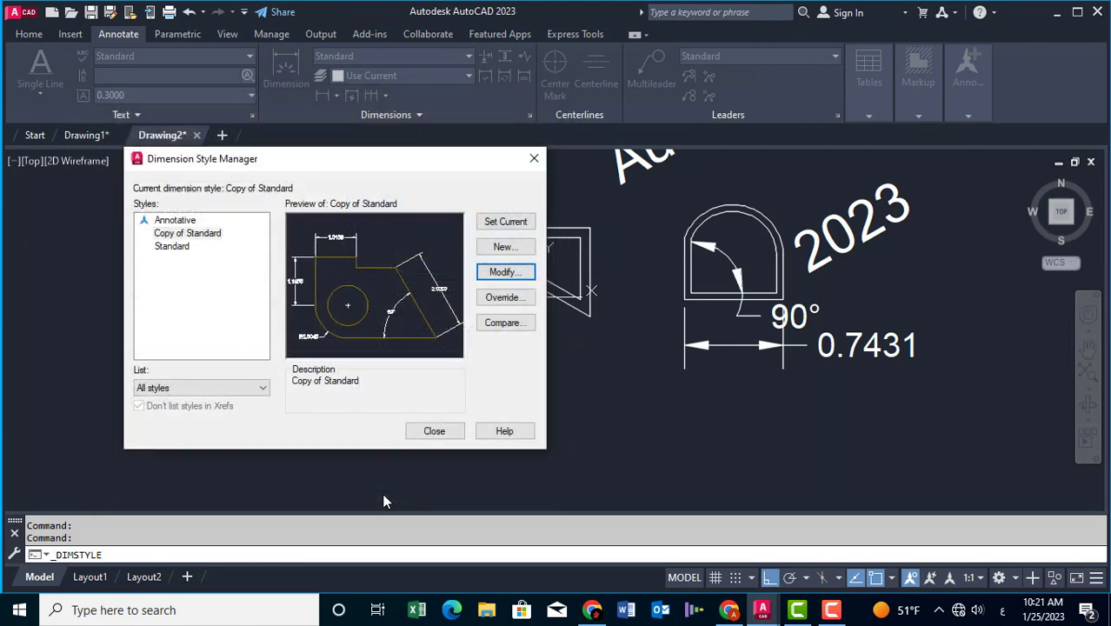
Make Copy of Standard current and close the Dimension Style Manager
left_click(505, 221)
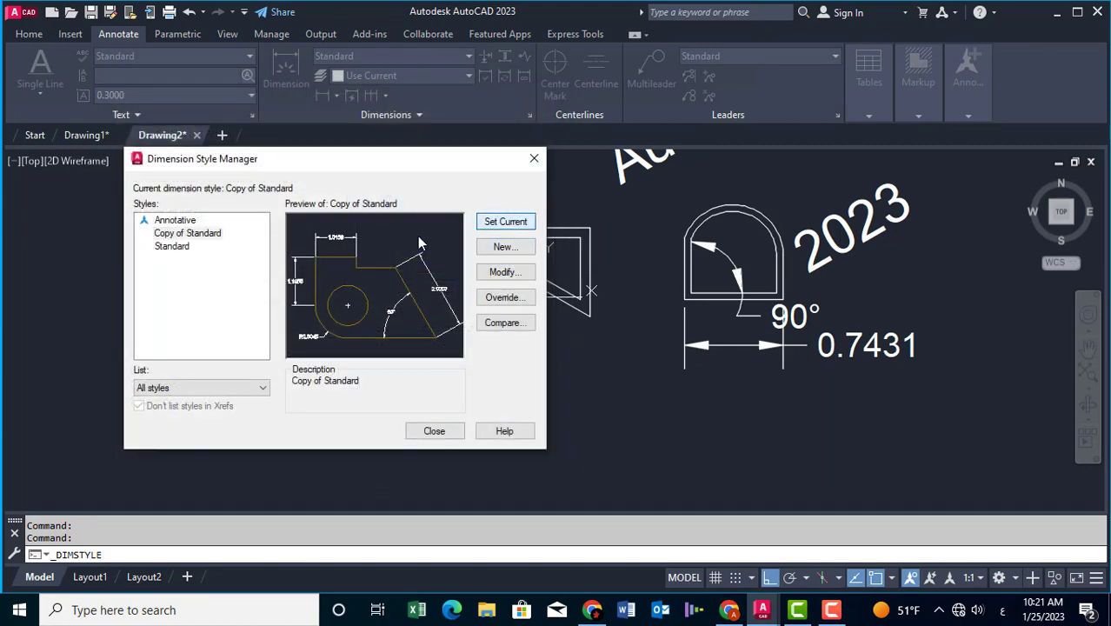
left_click(187, 233)
left_click(513, 223)
left_click(432, 432)
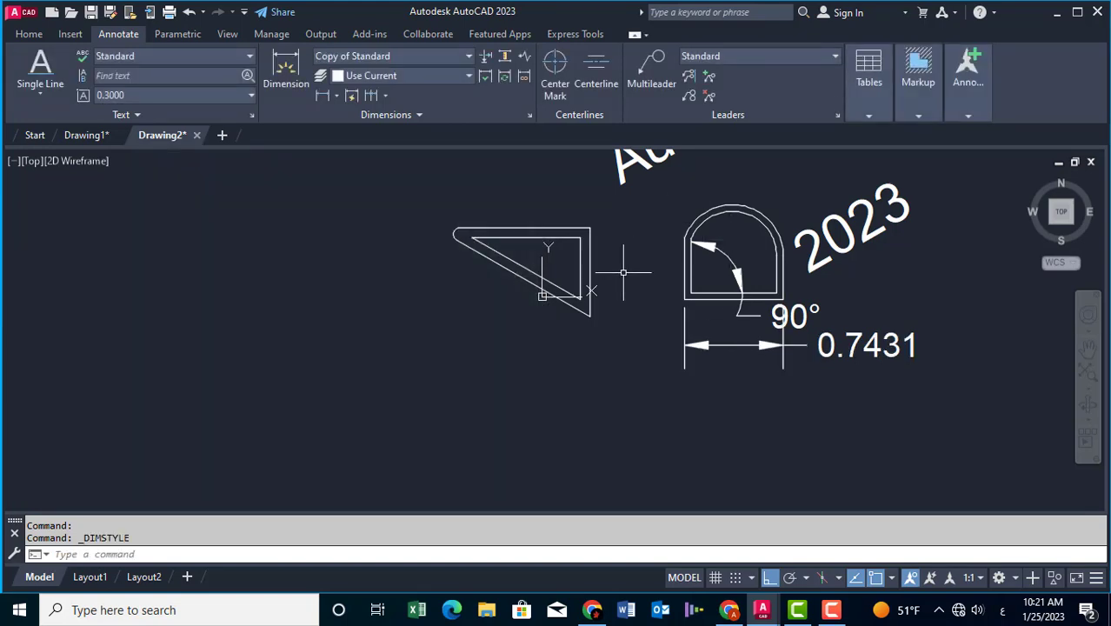
Dimension the arched shape's bottom width as 0.7431, placed below the existing large dimension
left_click(286, 74)
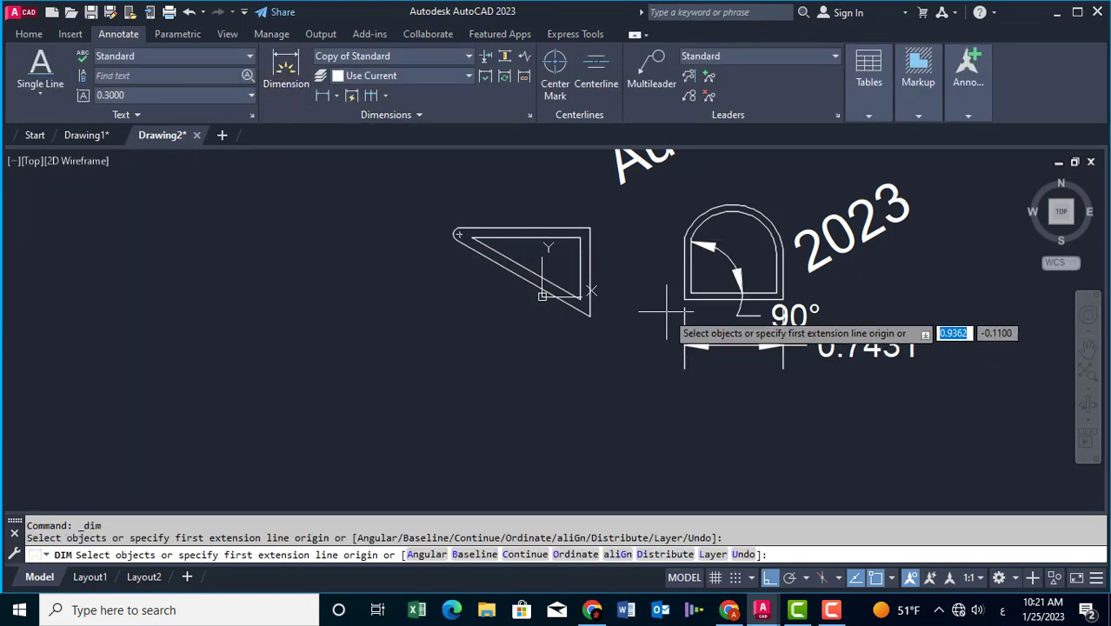
scroll(687, 287, "up", 5)
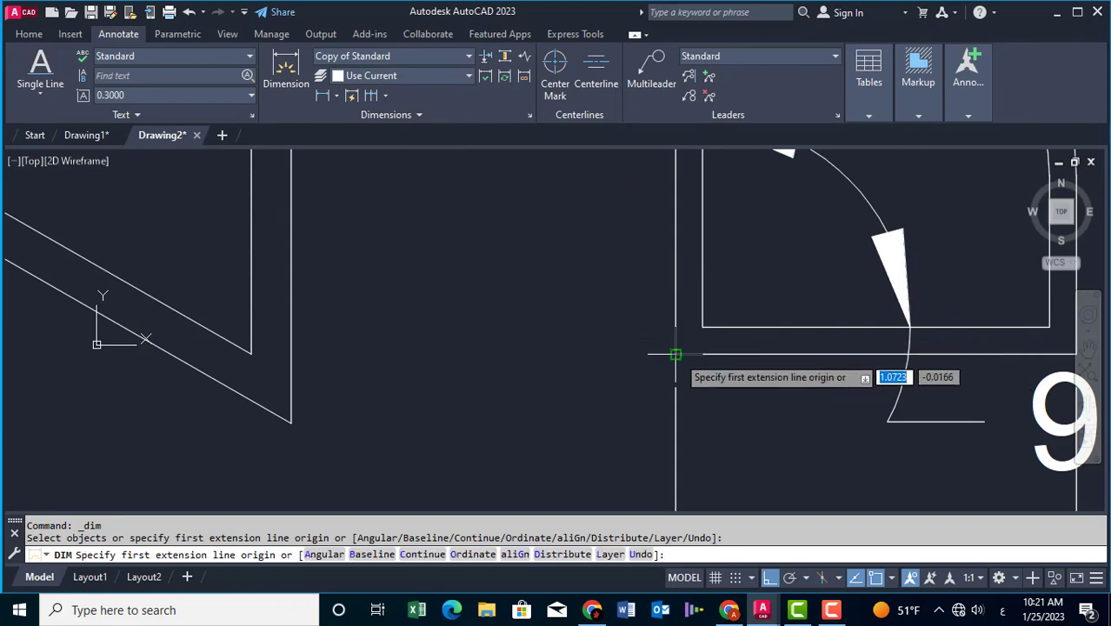
left_click(676, 354)
scroll(676, 354, "down", 2)
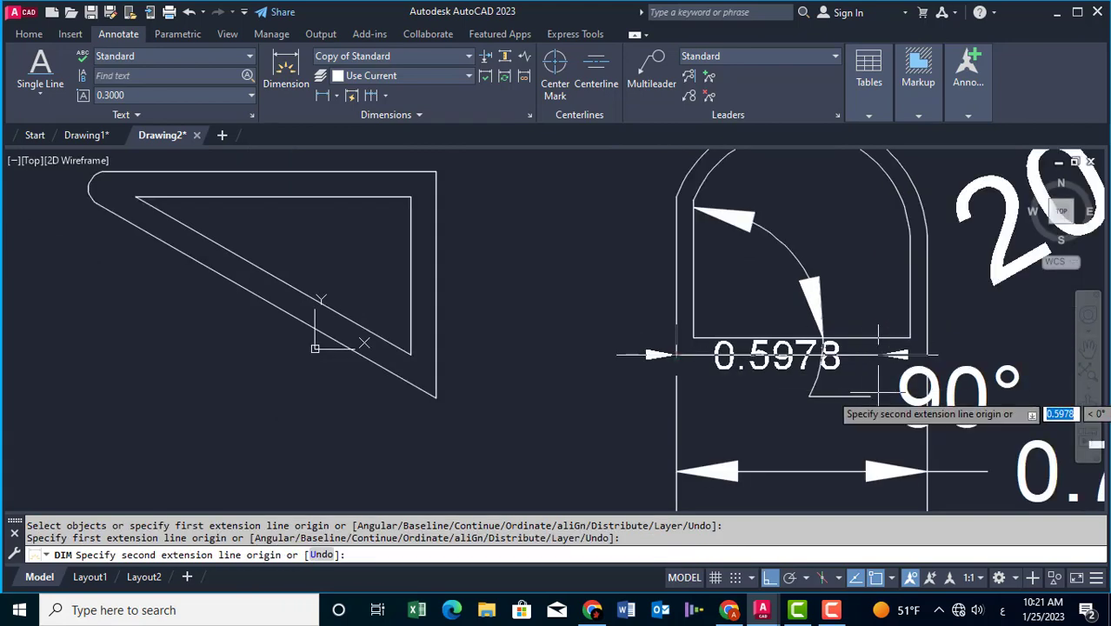
left_click(928, 354)
middle_click_drag(928, 354, 838, 157)
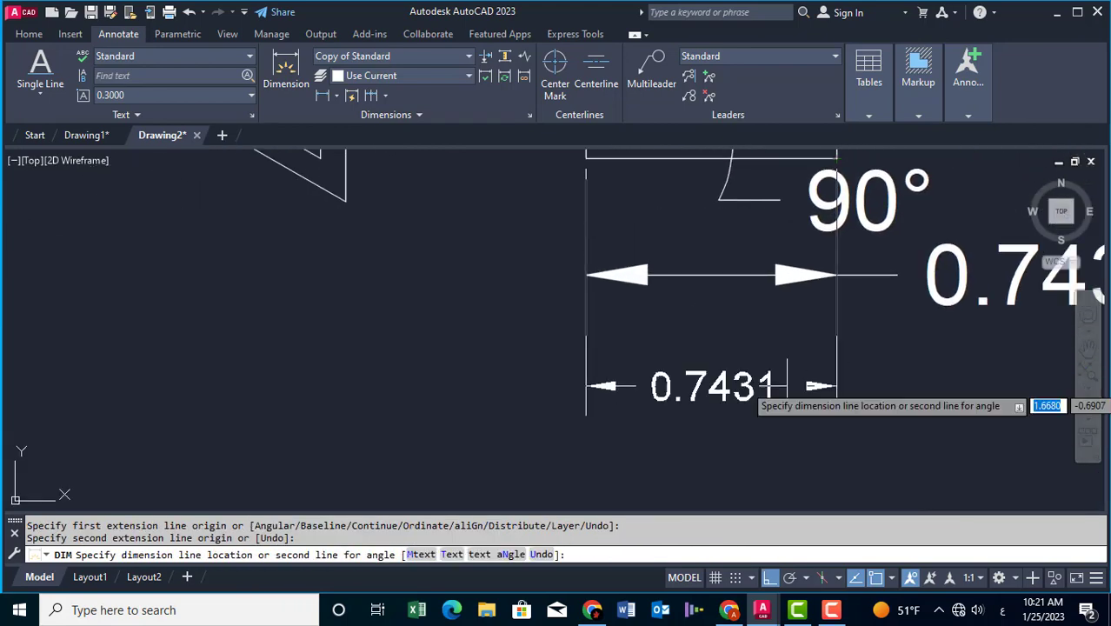
scroll(800, 396, "down", 3)
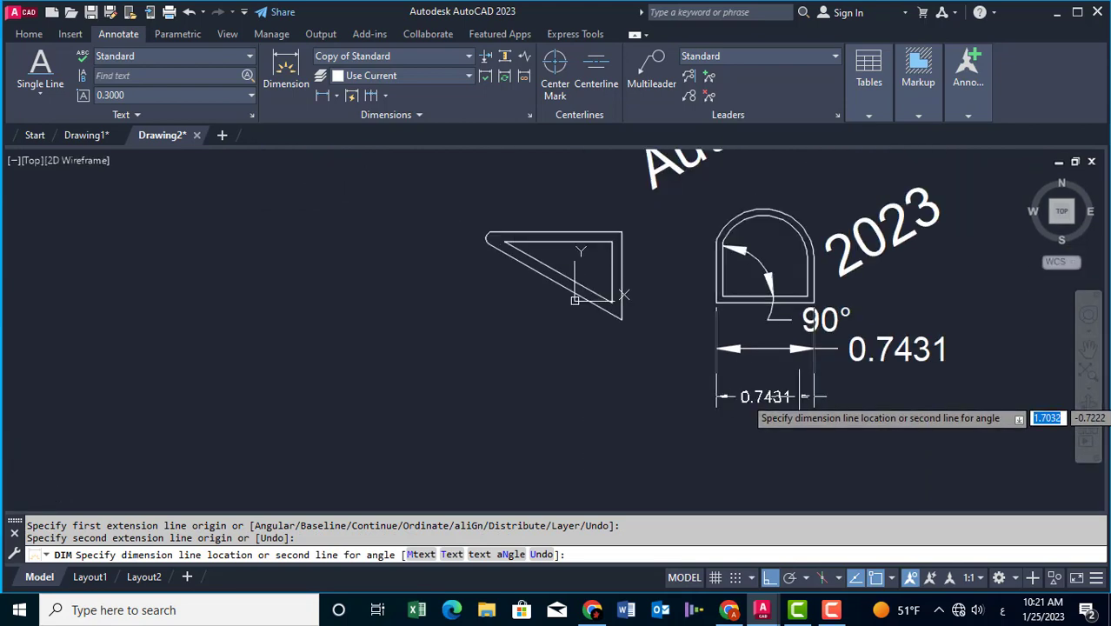
left_click(769, 407)
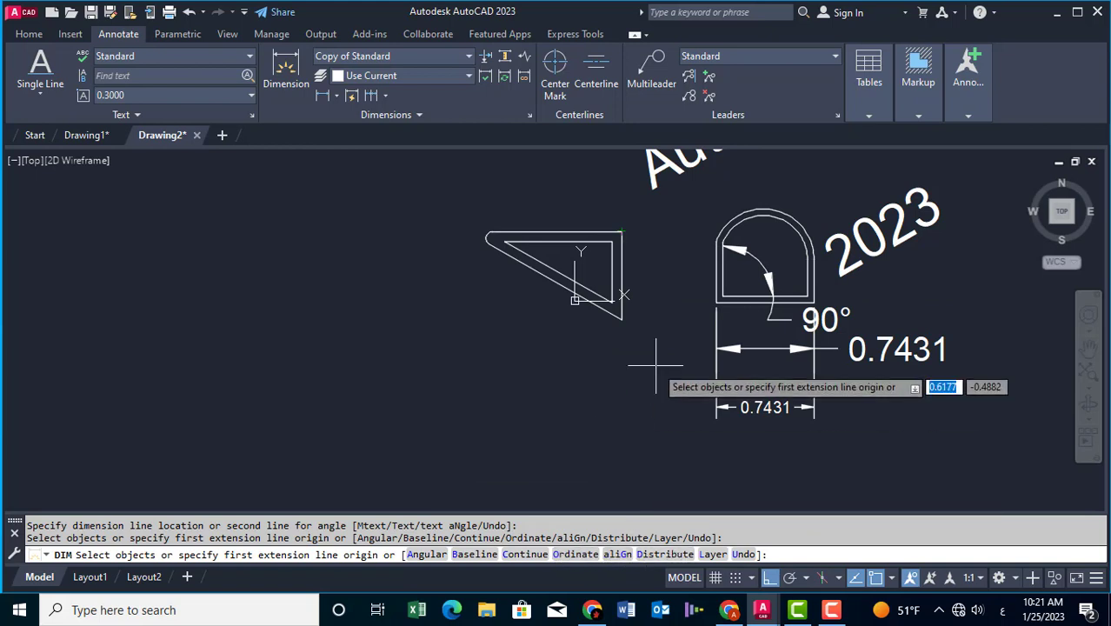
key("Escape")
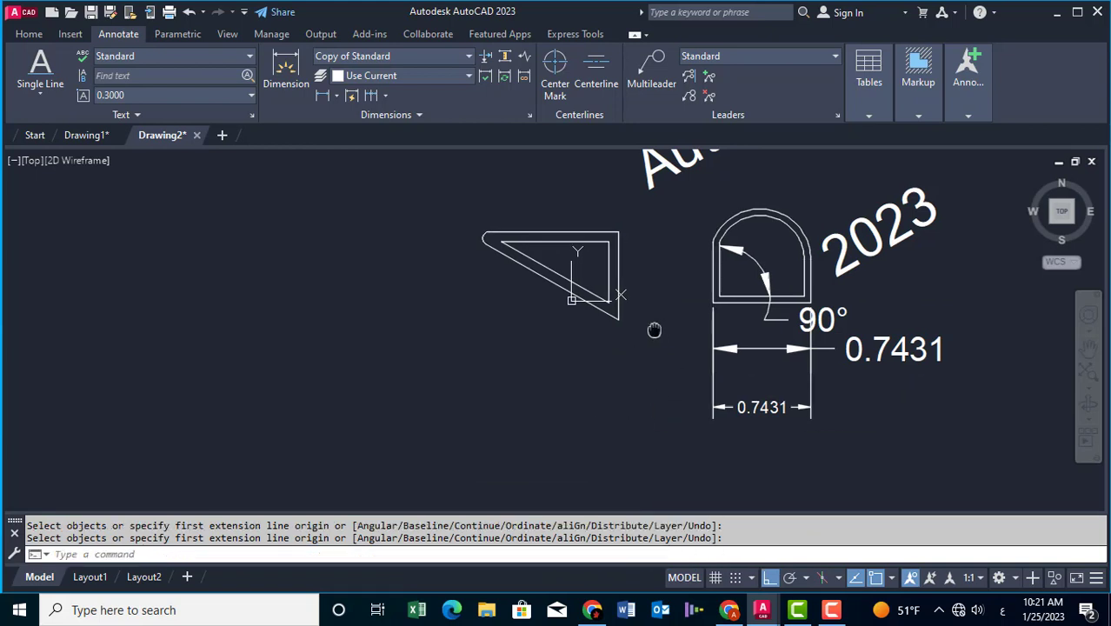
mouse_move(652, 328)
middle_mouse_down()
mouse_move(585, 377)
mouse_move(589, 331)
middle_mouse_up()
Drag the 0.7431 dimension line well below the large dimension under the arched shape
left_click(684, 392)
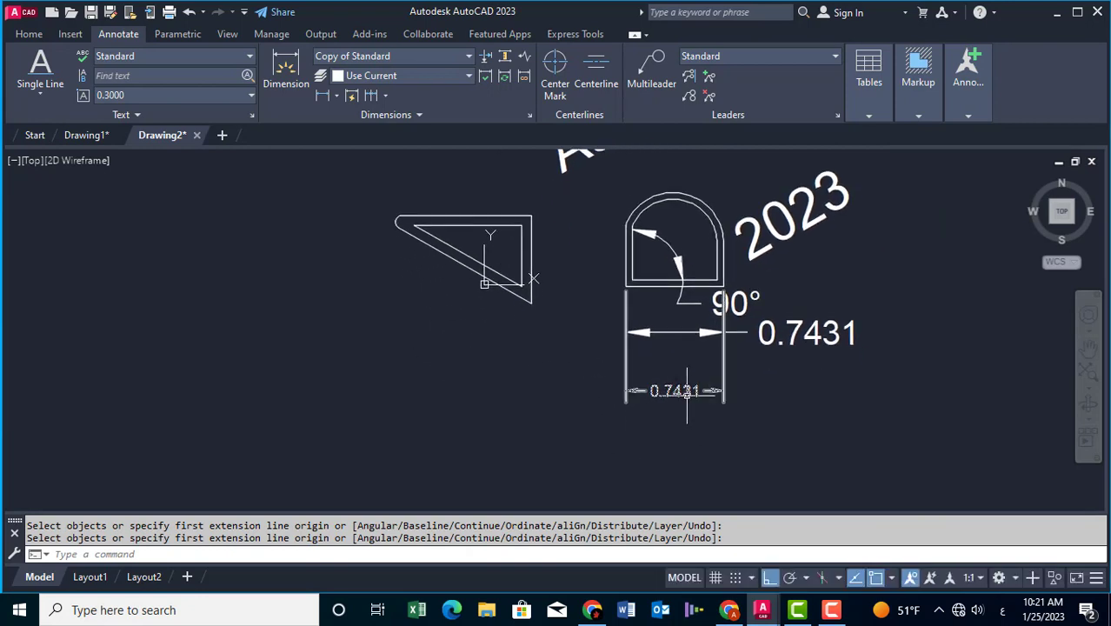
scroll(661, 442, "up", 2)
scroll(661, 435, "up", 2)
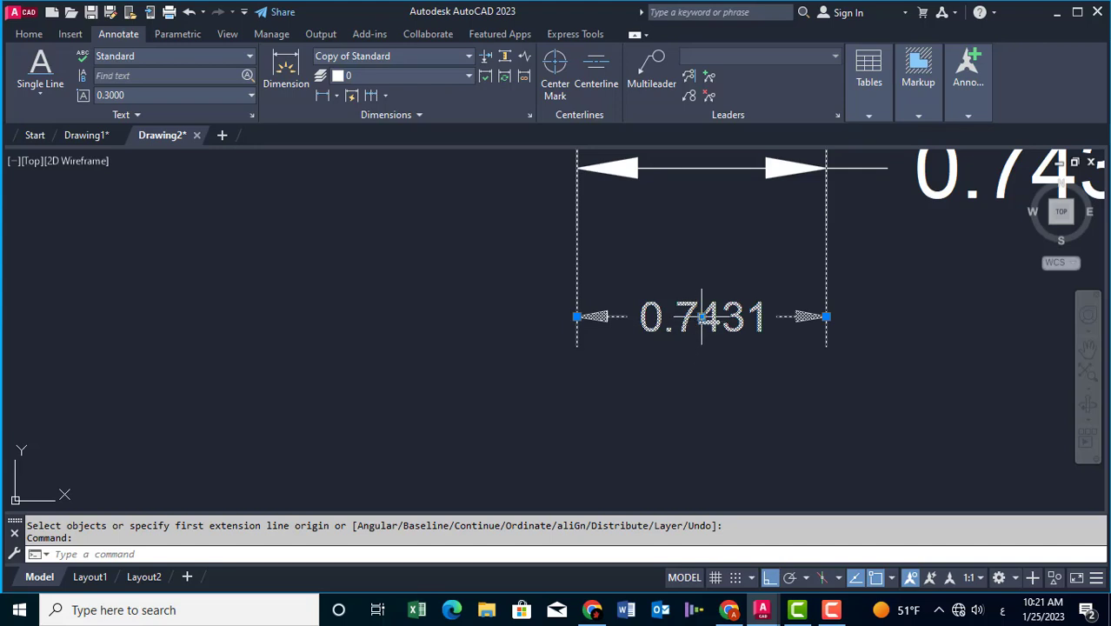
left_click(701, 316)
left_click(699, 287)
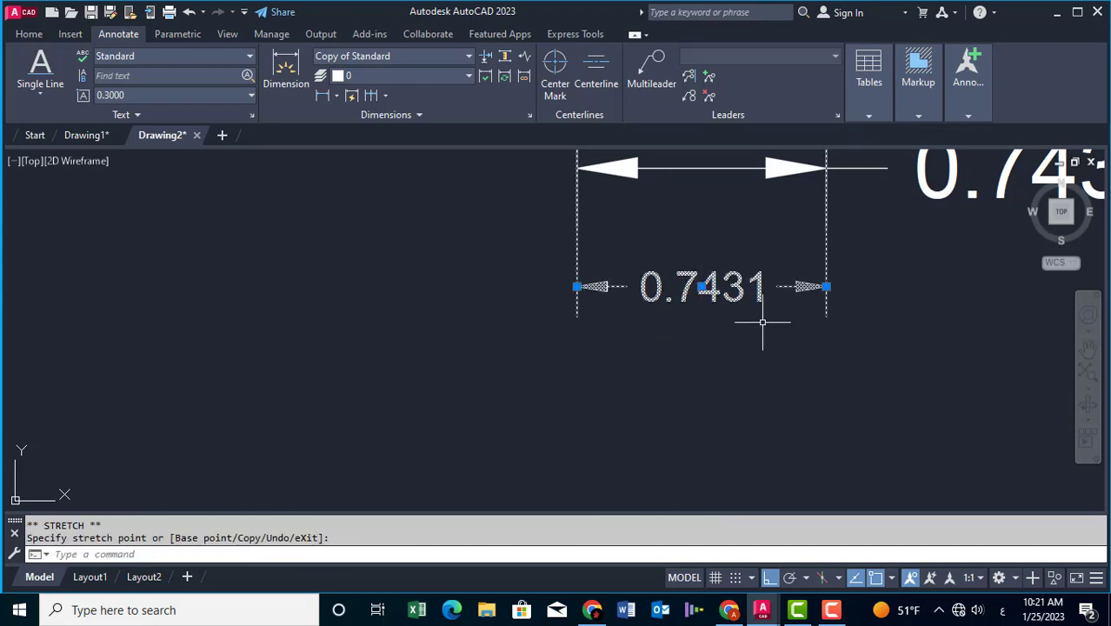
left_click(701, 287)
left_click(701, 356)
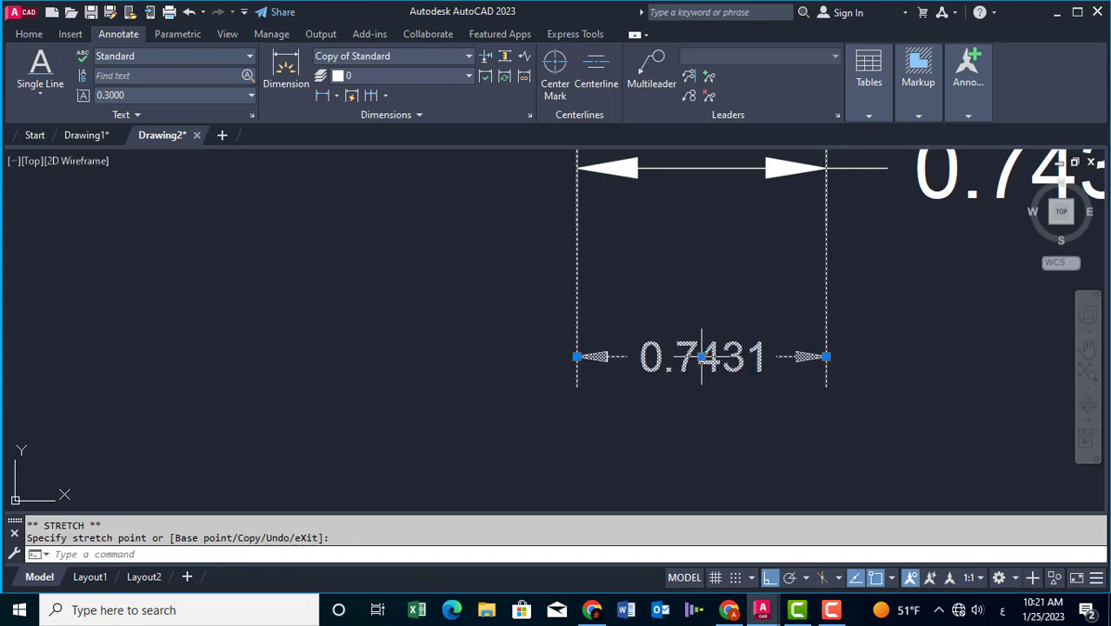
middle_click_drag(490, 346, 533, 441)
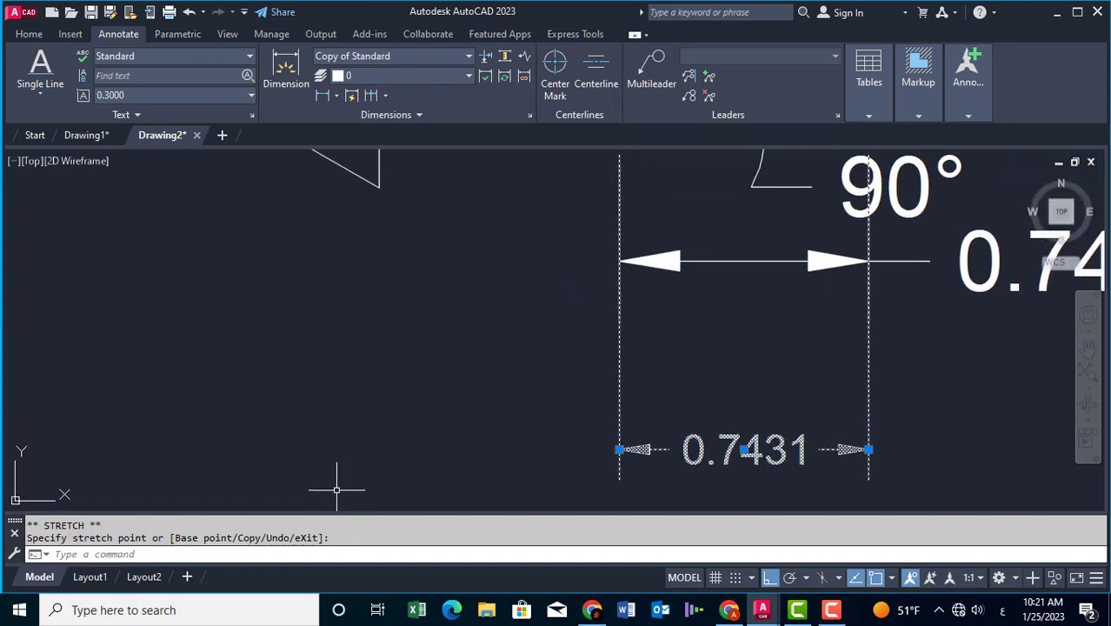
key("Escape")
key("Escape")
middle_click_drag(463, 313, 488, 326)
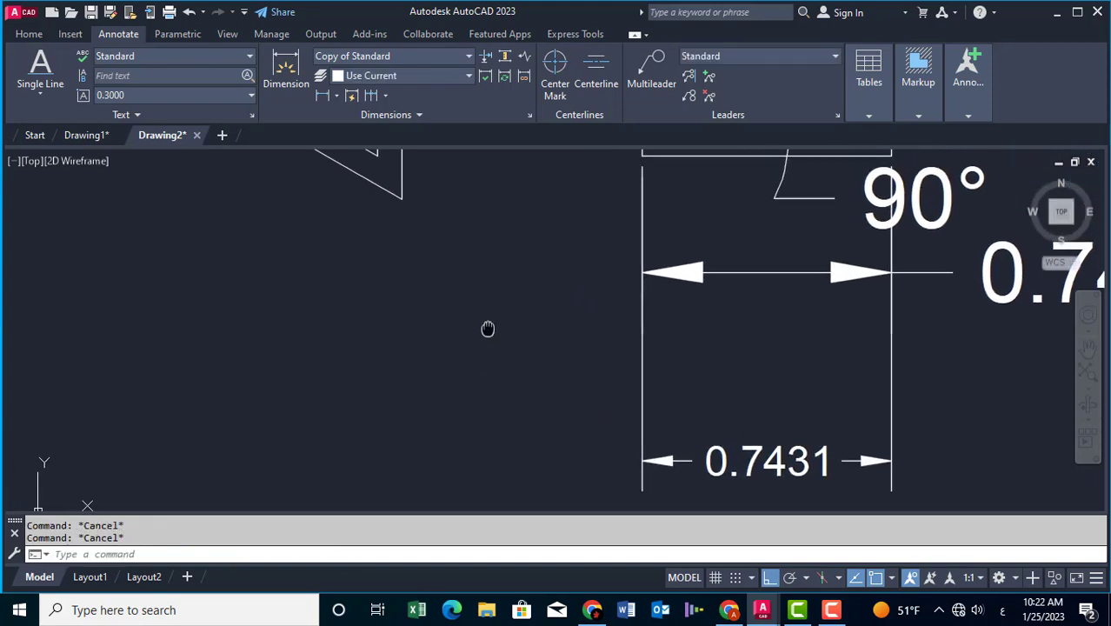
left_click(26, 35)
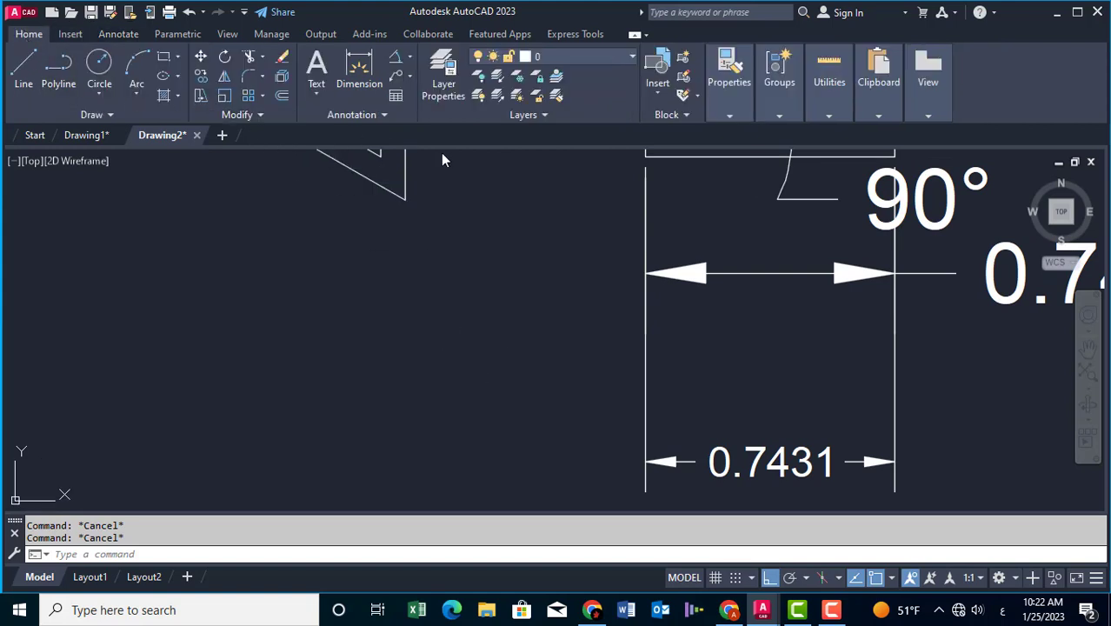
Start a hatch and preview the ANSI32, ANSI31, ANGLE and solid patterns
left_click(207, 554)
type("H")
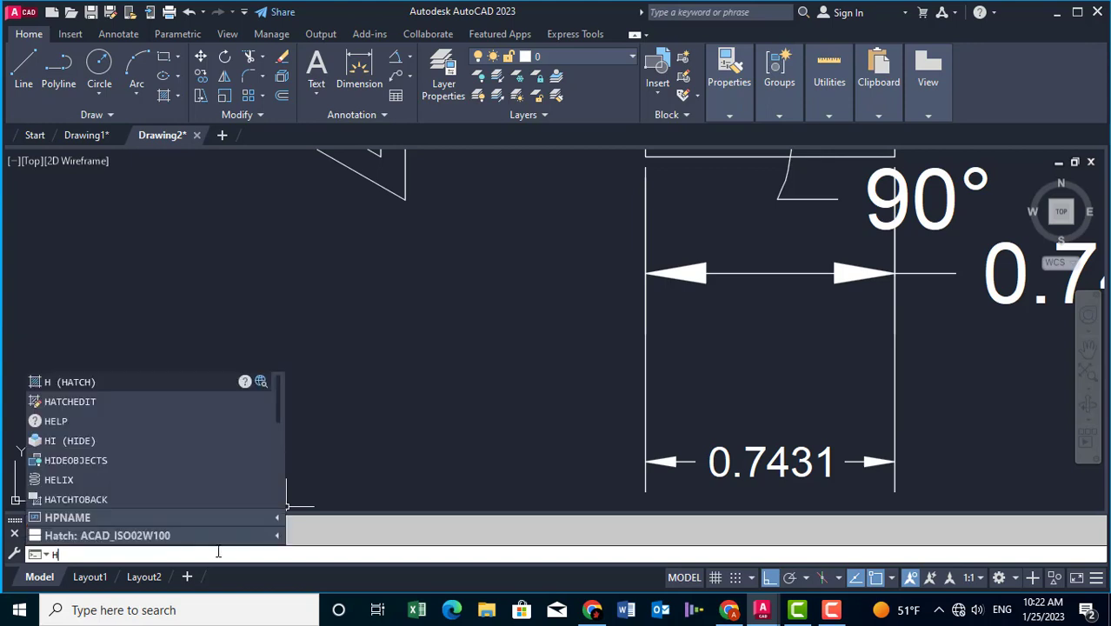
left_click(119, 386)
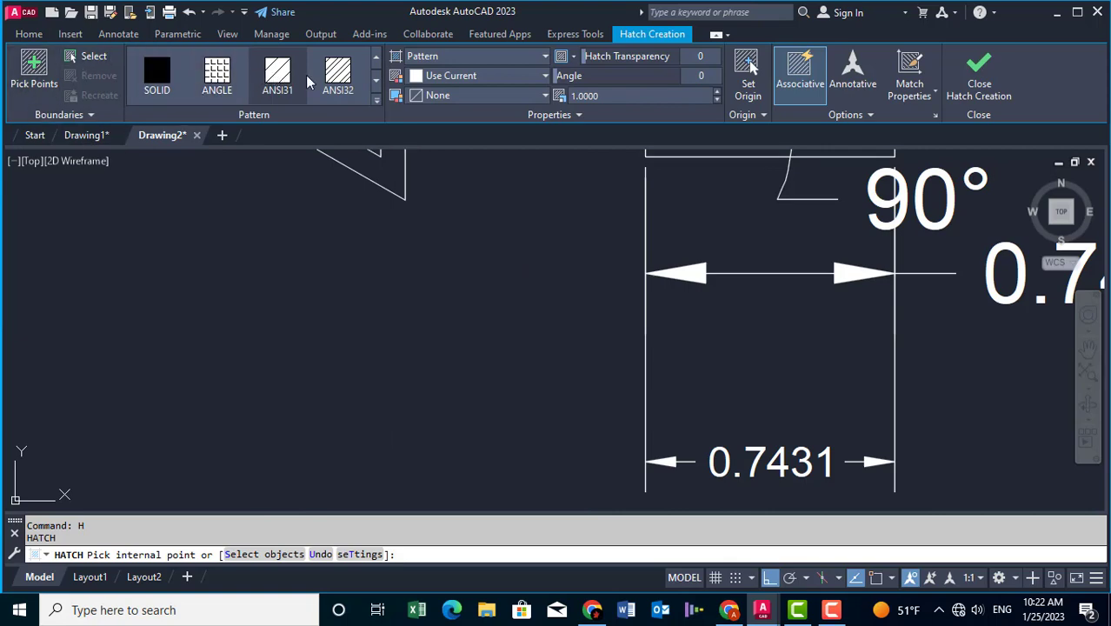
left_click(337, 80)
scroll(472, 422, "down", 5)
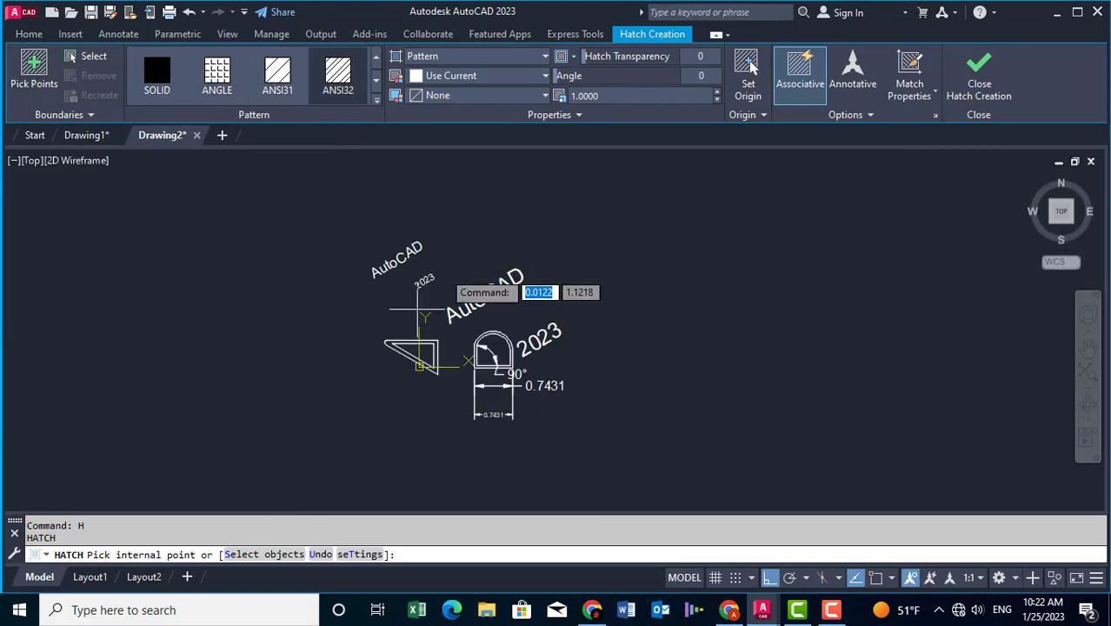
scroll(433, 261, "up", 6)
middle_click_drag(433, 258, 452, 298)
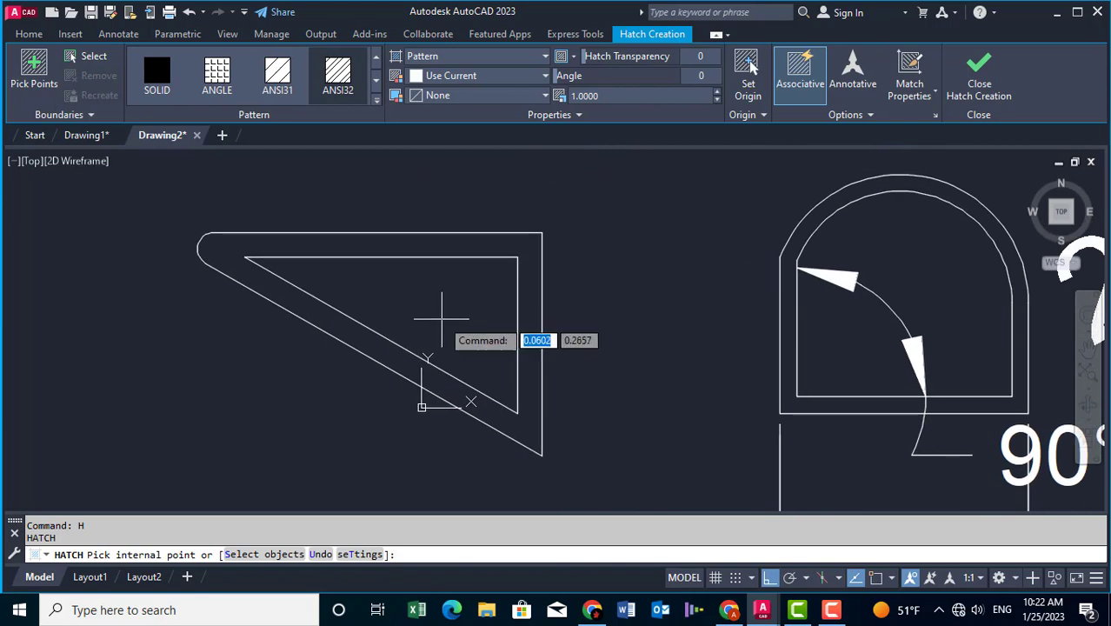
left_click(278, 77)
left_click(218, 77)
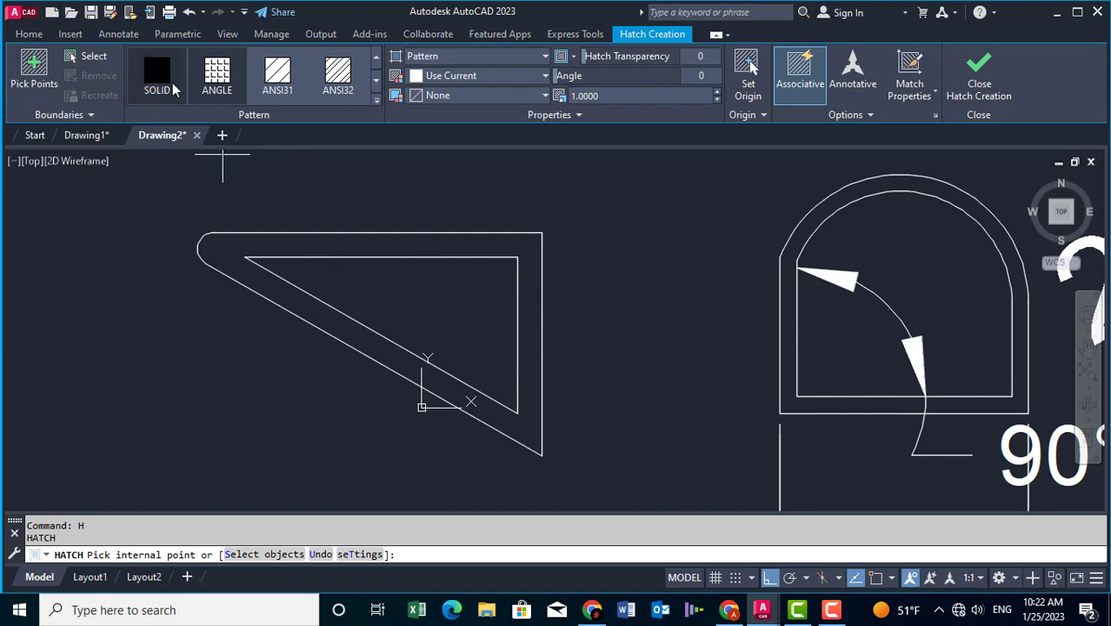
left_click(156, 75)
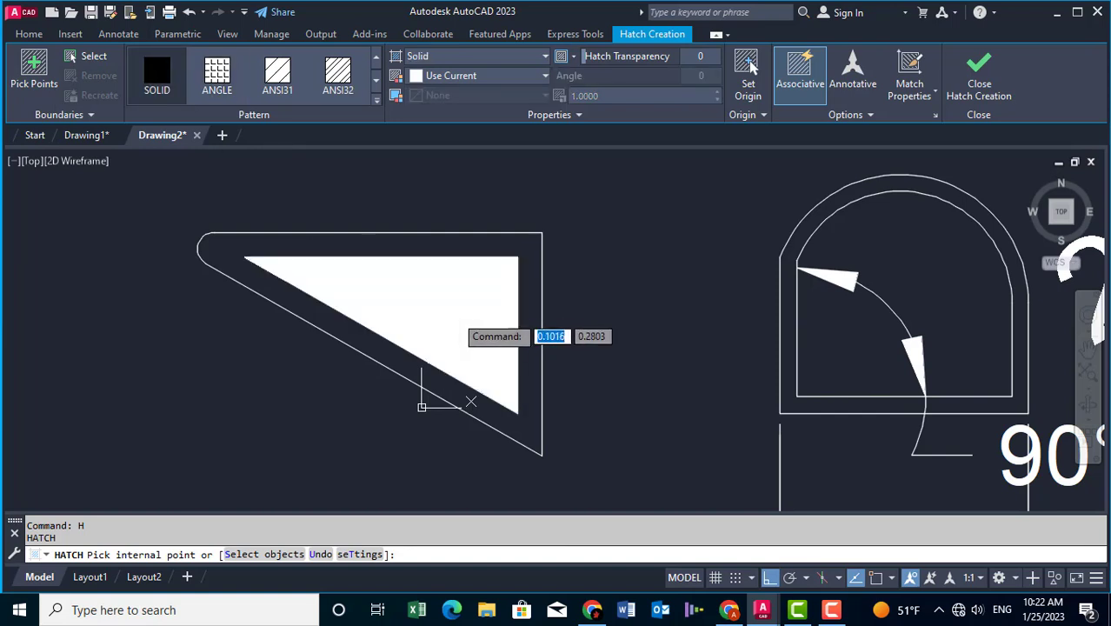
Fill the inner triangle with the AR-B816 brick pattern at scale 0.01
left_click(377, 100)
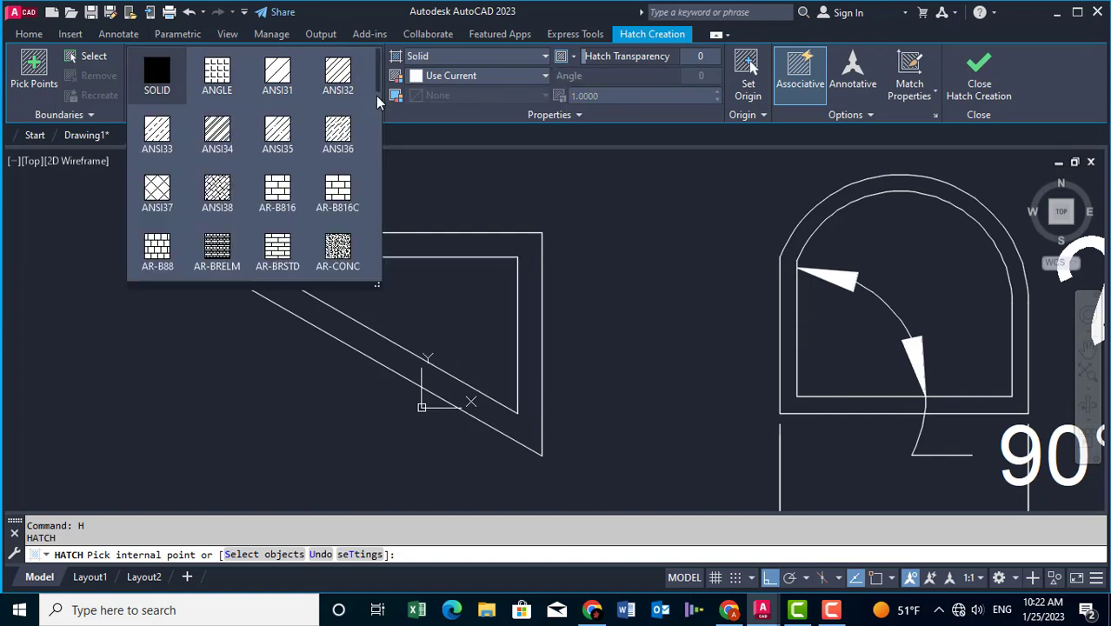
left_click(278, 189)
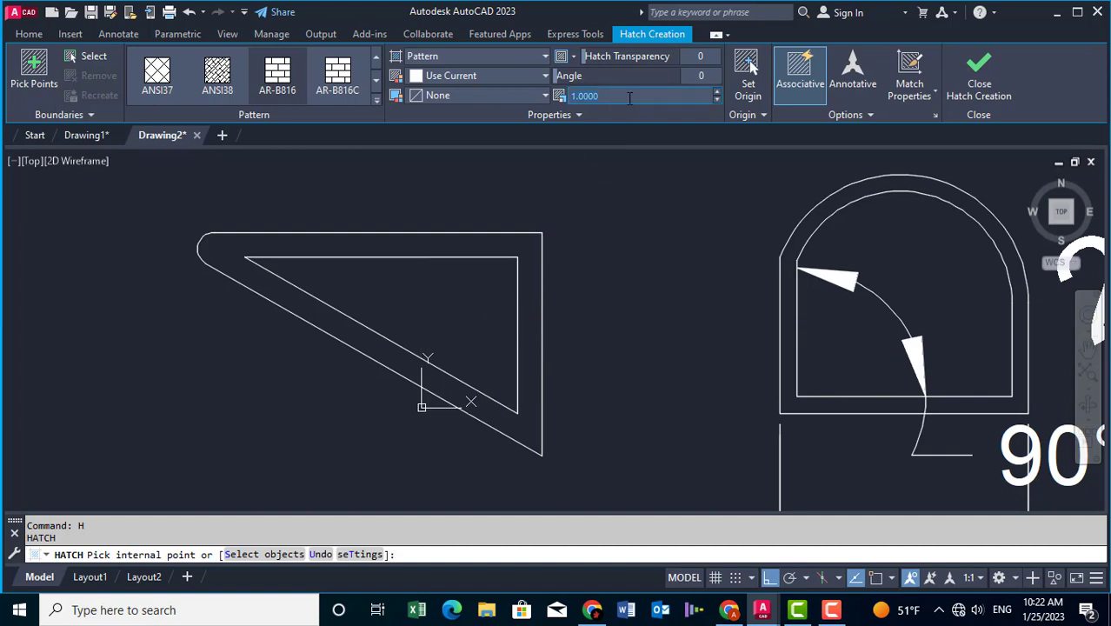
left_click(642, 96)
type(".1")
type("0.1000")
key("Return")
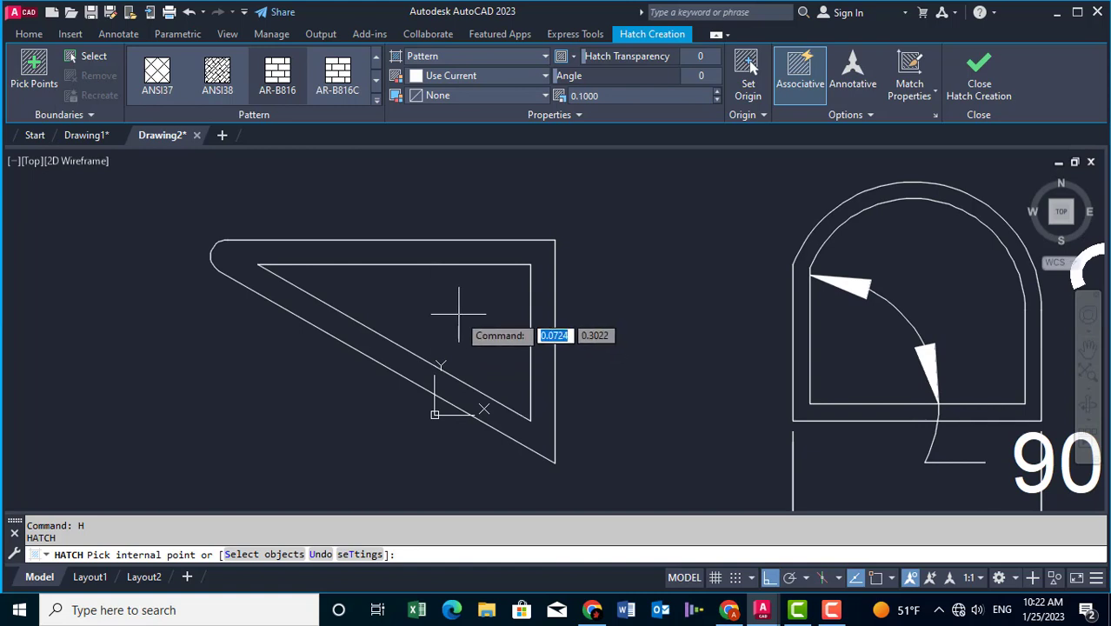
middle_click_drag(459, 303, 466, 320)
left_click(616, 98)
type(".01")
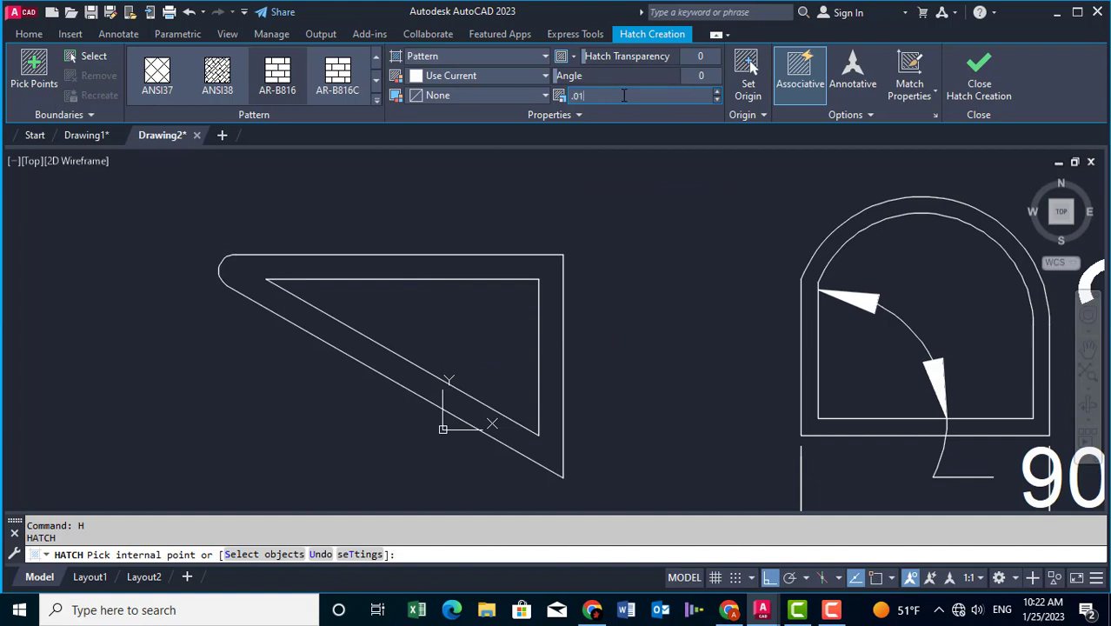
key("Return")
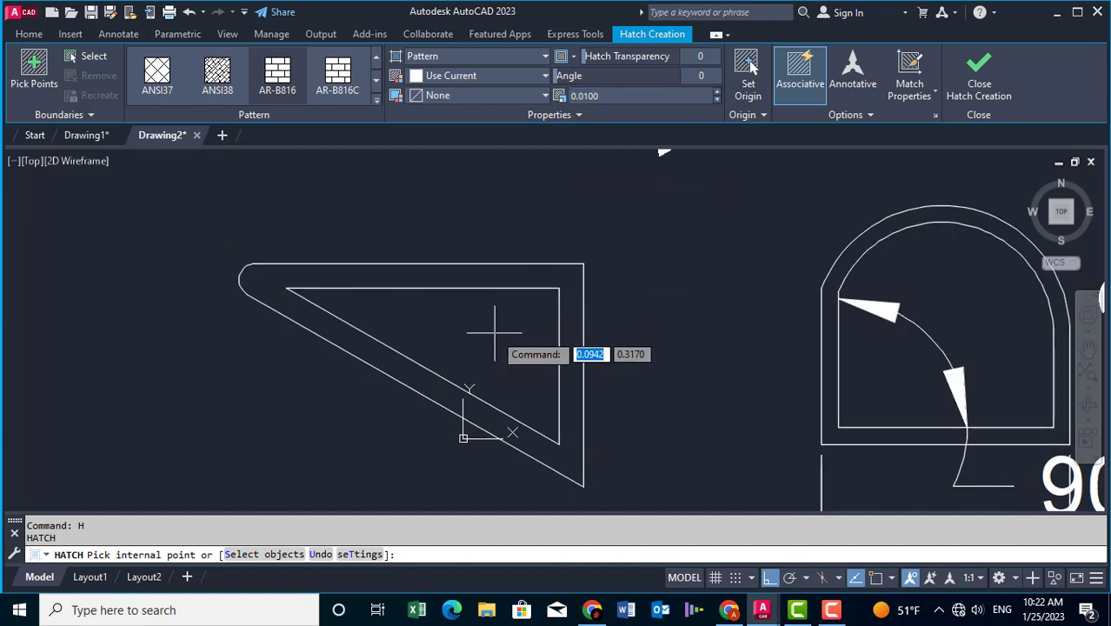
left_click(489, 335)
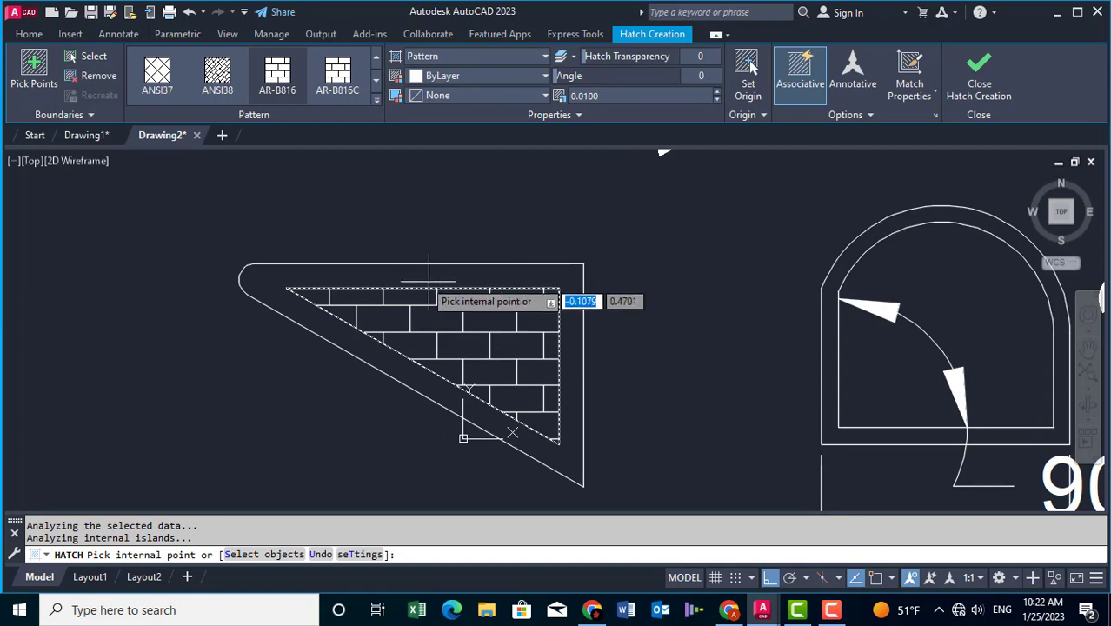
key("Return")
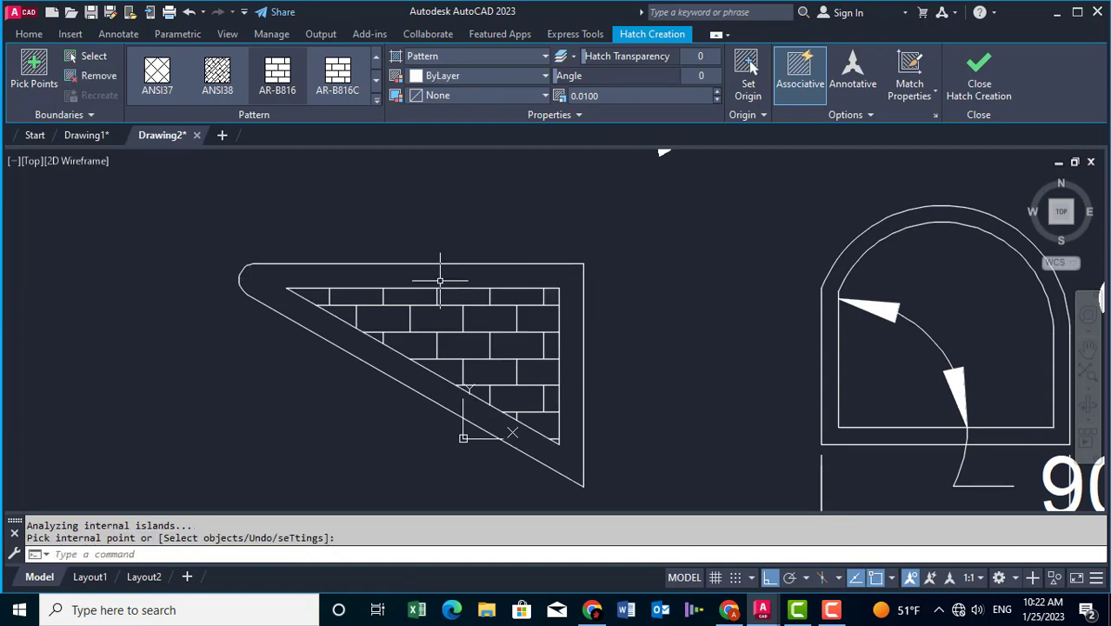
middle_click_drag(413, 291, 415, 288)
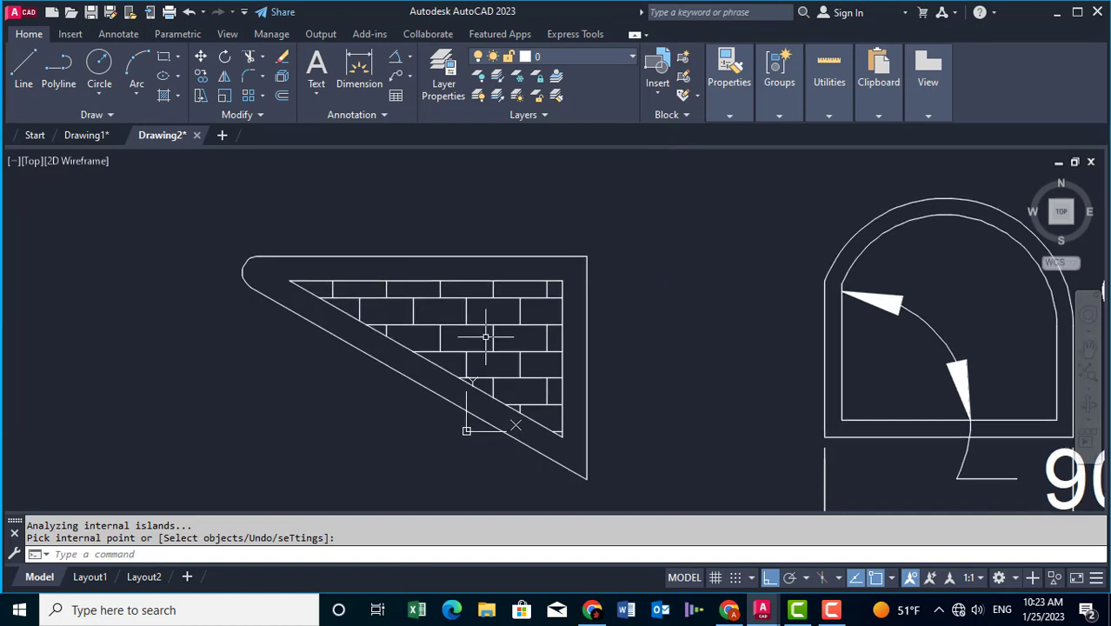
left_click(487, 326)
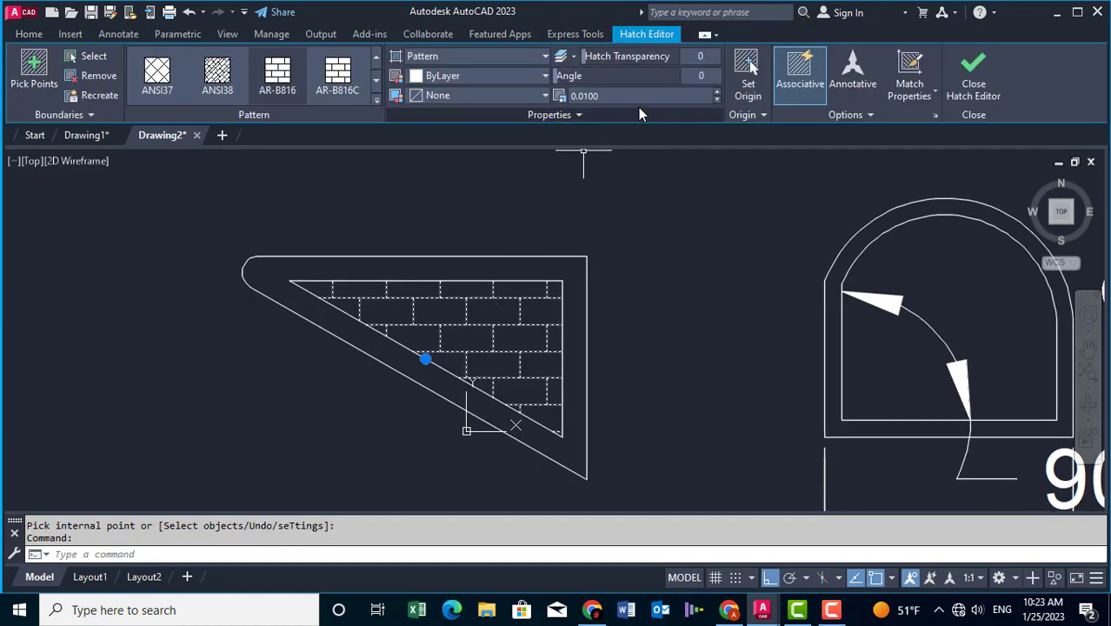
Try rotating the brick hatch and adding transparency, then reset transparency to zero
mouse_move(560, 76)
left_mouse_down()
mouse_move(596, 77)
mouse_move(549, 80)
mouse_move(599, 80)
left_mouse_up()
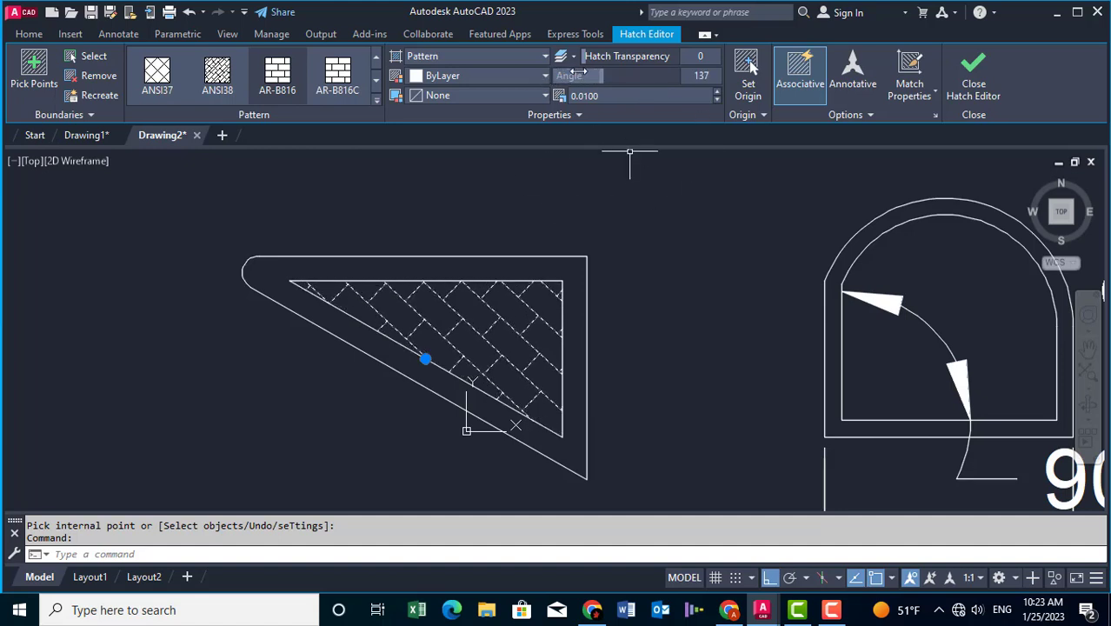
left_click_drag(590, 55, 623, 56)
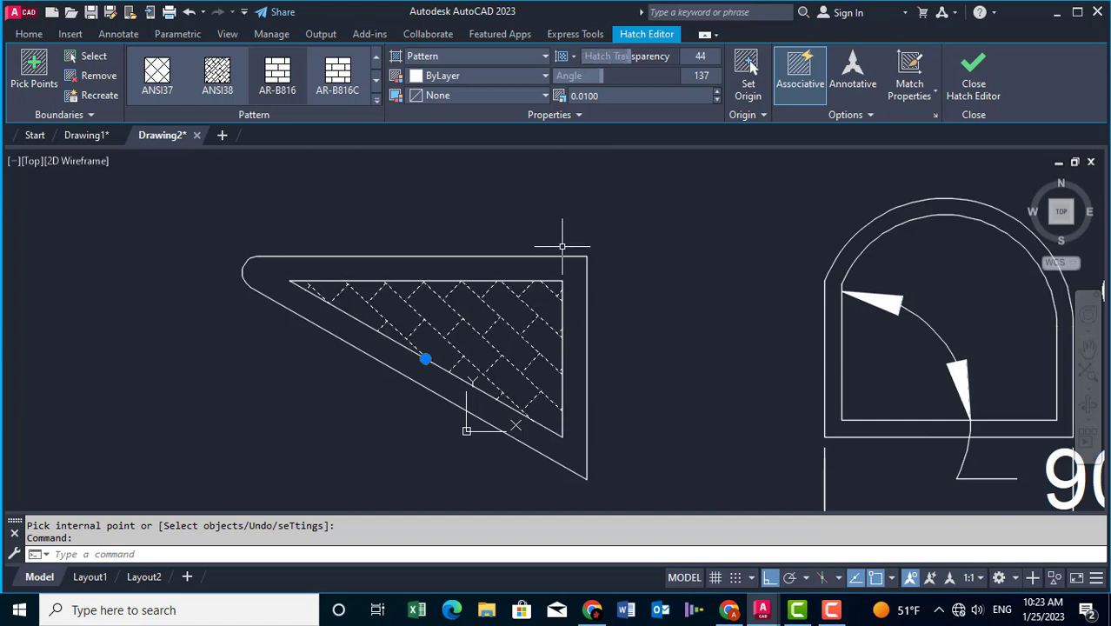
key("Escape")
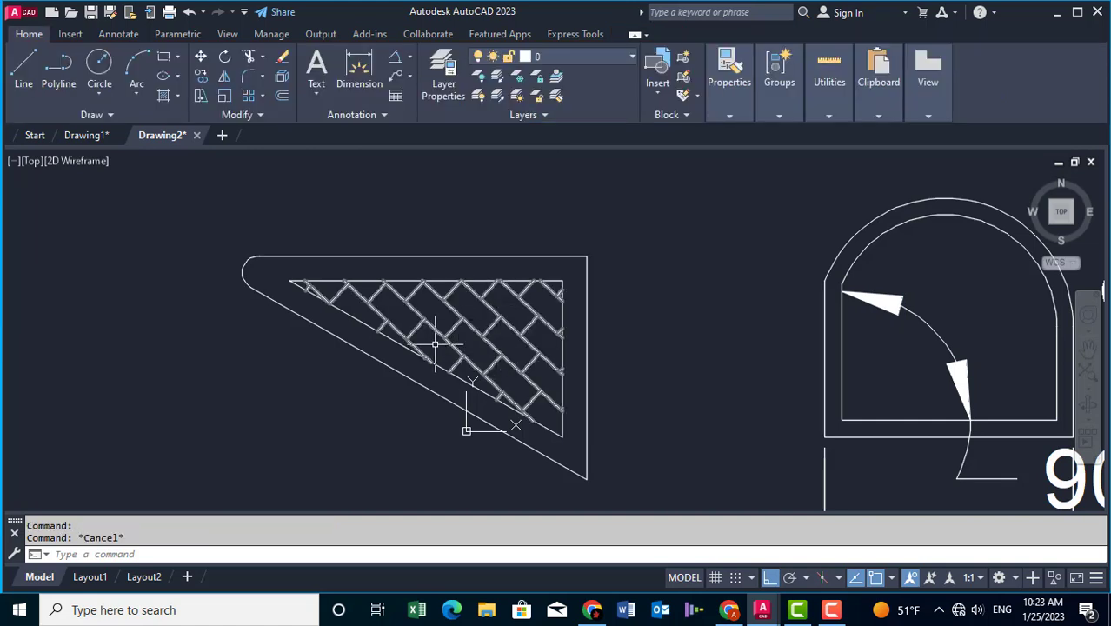
middle_click_drag(355, 420, 488, 372)
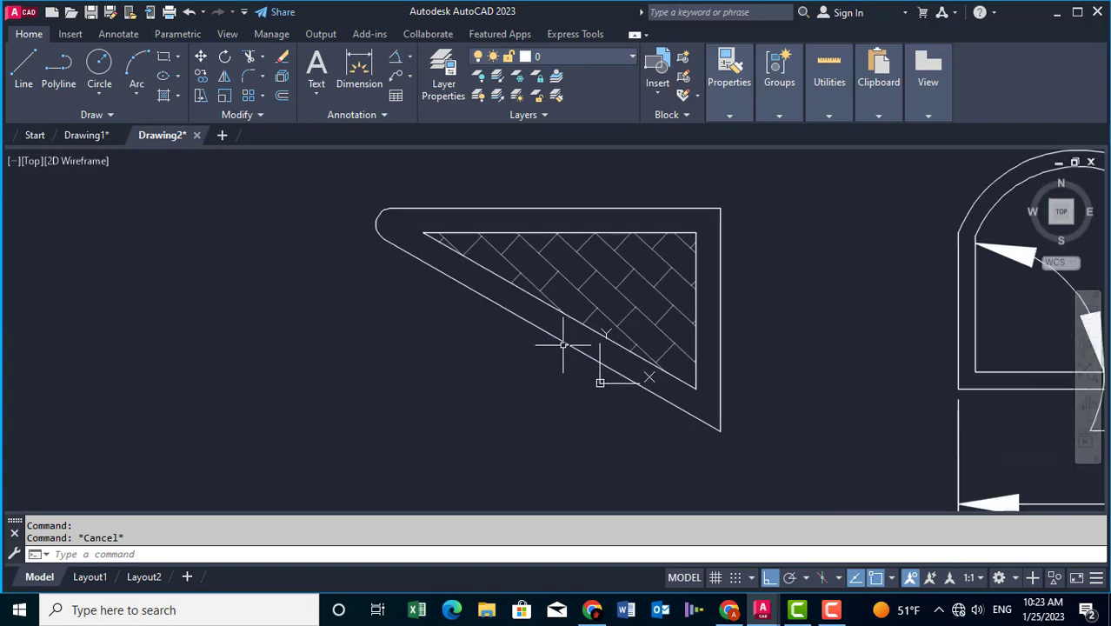
left_click(630, 259)
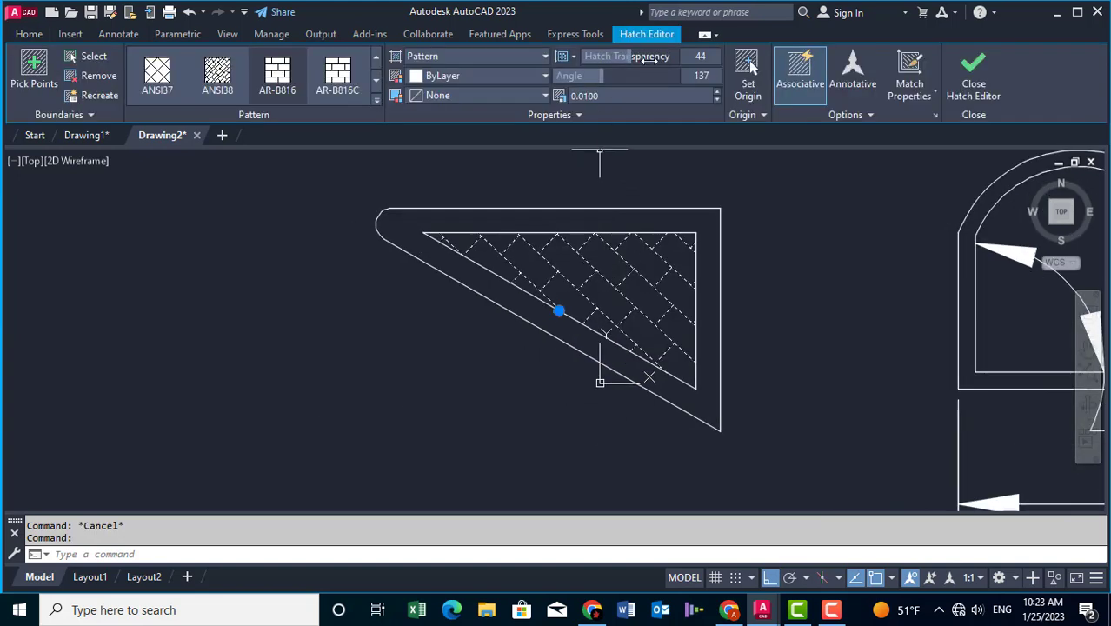
left_click_drag(596, 55, 561, 56)
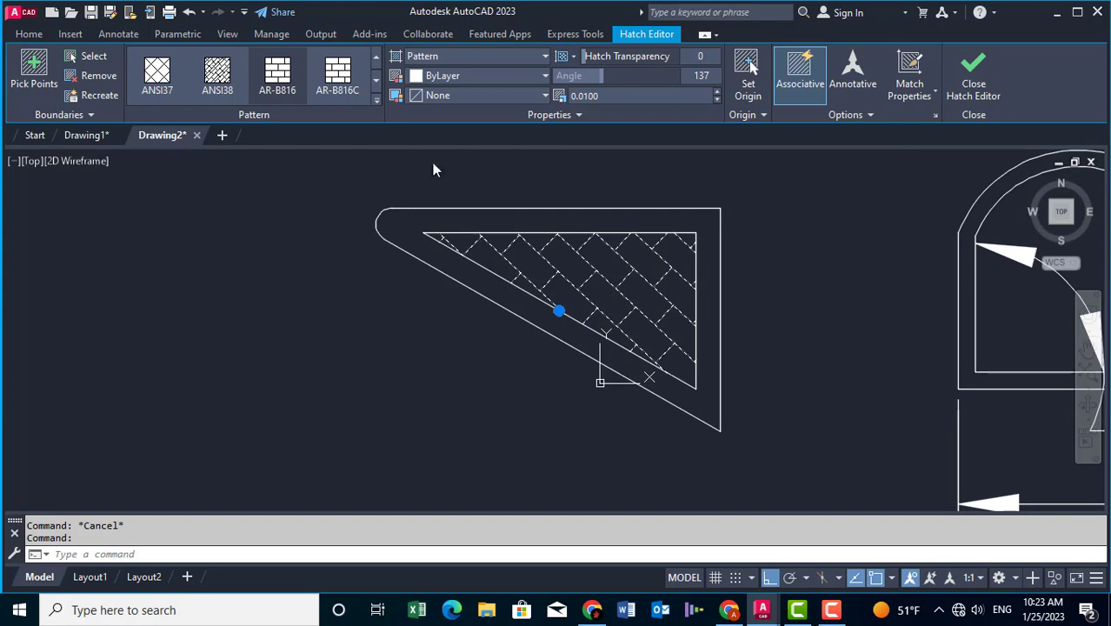
key("Escape")
middle_click_drag(500, 373, 497, 406)
Switch the triangle's hatch type to Gradient for a blue-to-yellow fill and close the editor
left_click(589, 297)
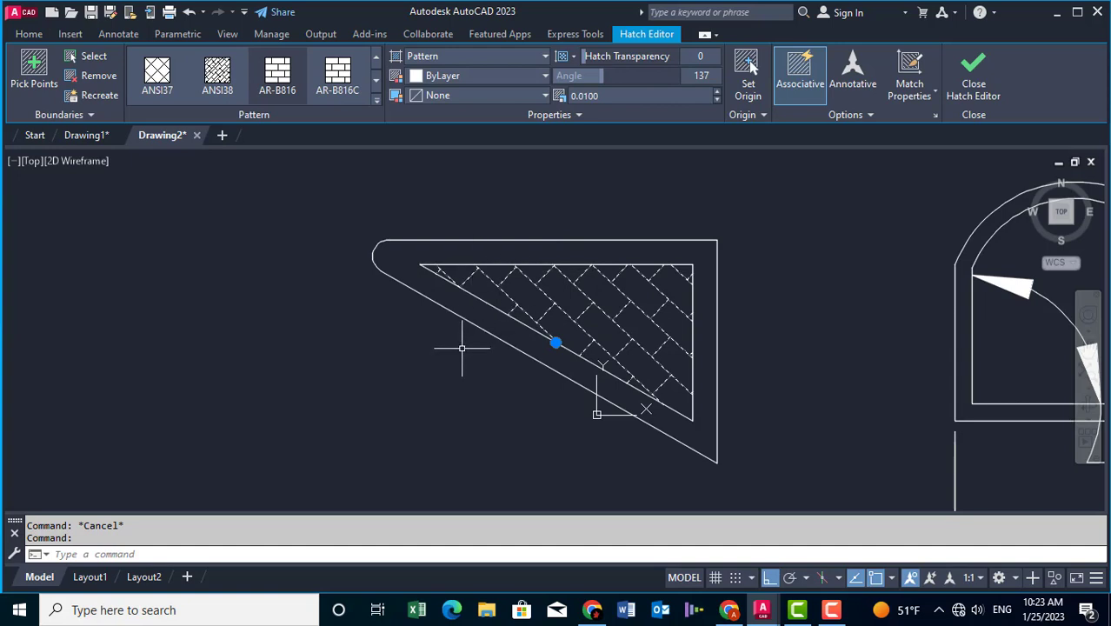
left_click(544, 56)
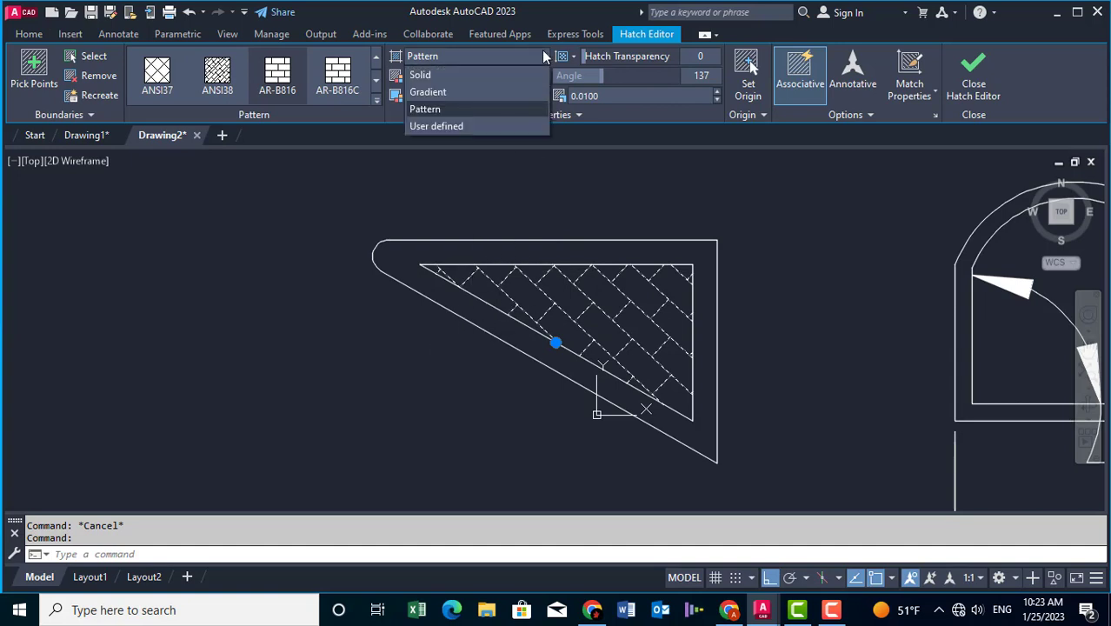
left_click(444, 94)
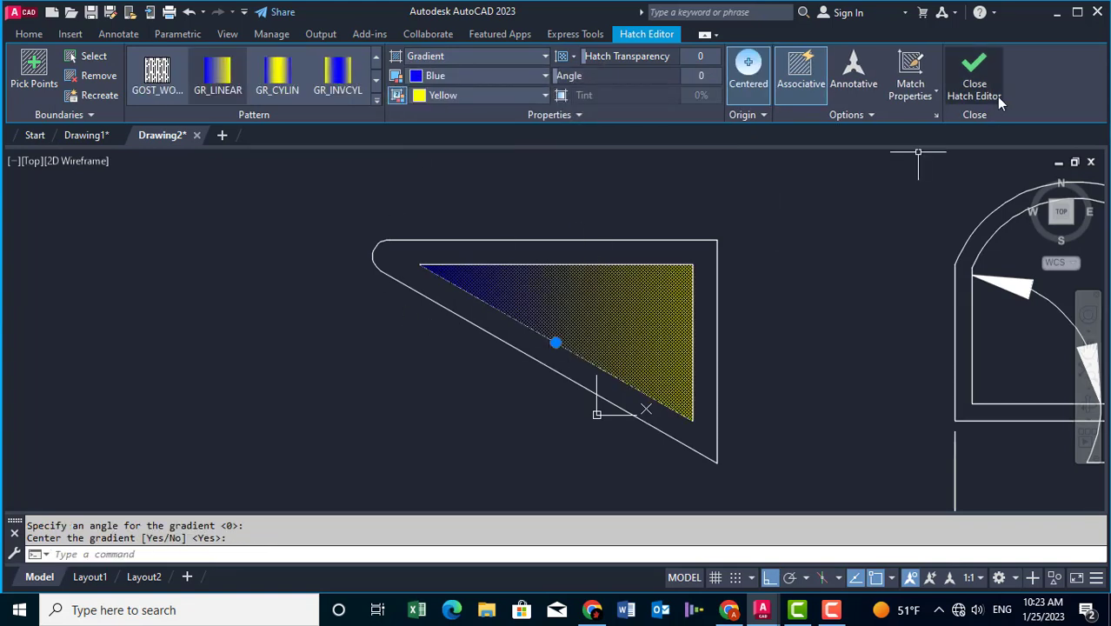
left_click(975, 89)
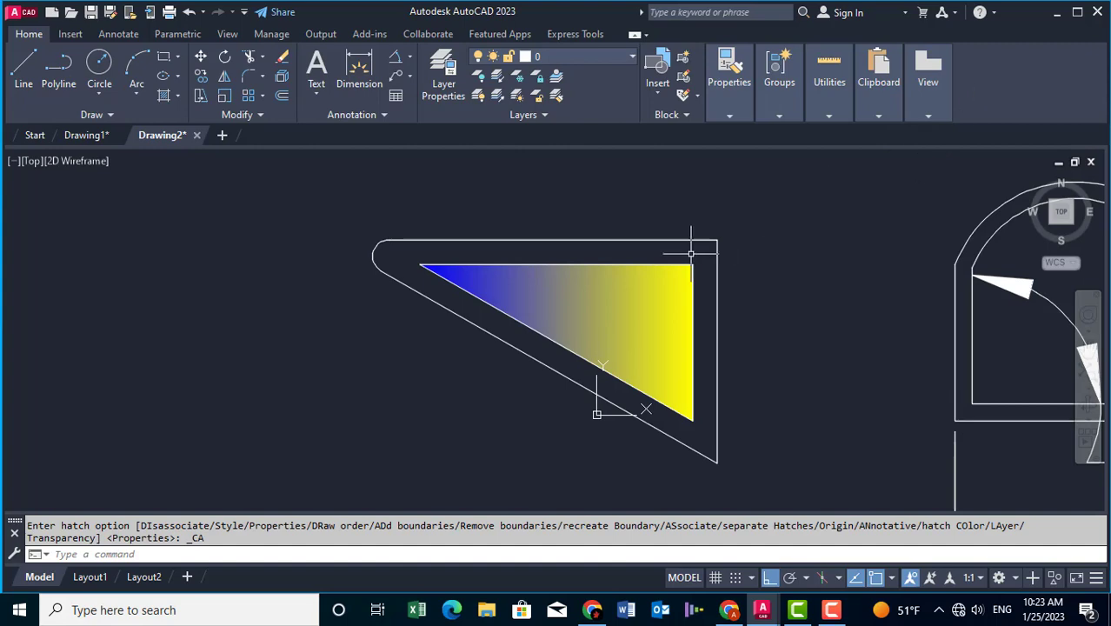
middle_click_drag(613, 311, 508, 323)
key("Escape")
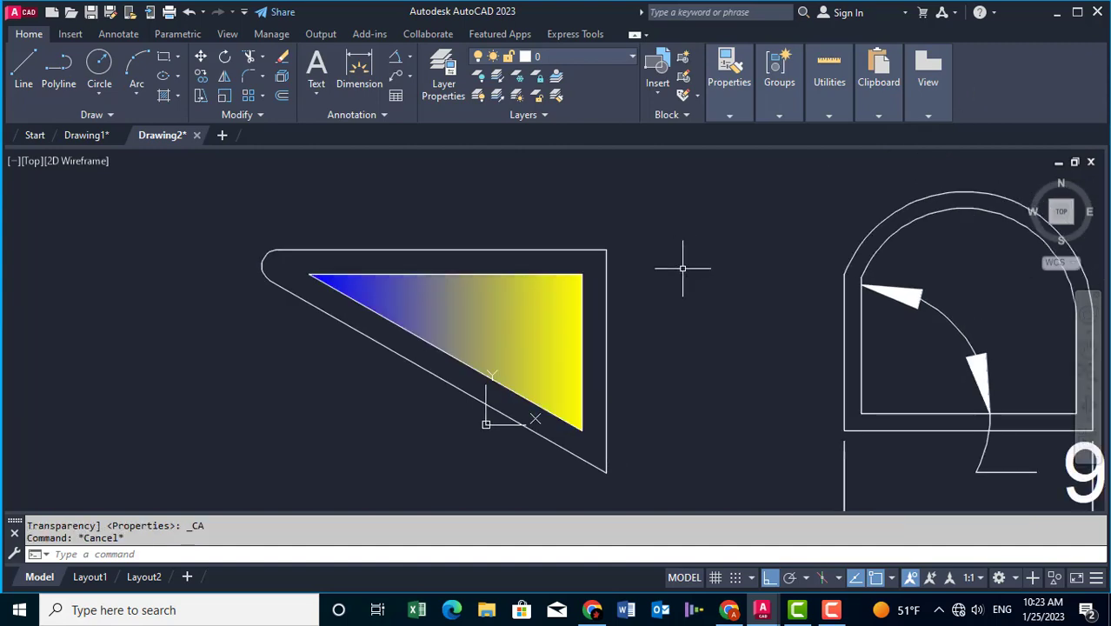
scroll(684, 266, "down", 3)
Open the Layer Properties Manager and apply the All filter to list layers 0 and Defpoints
middle_click_drag(716, 249, 718, 284)
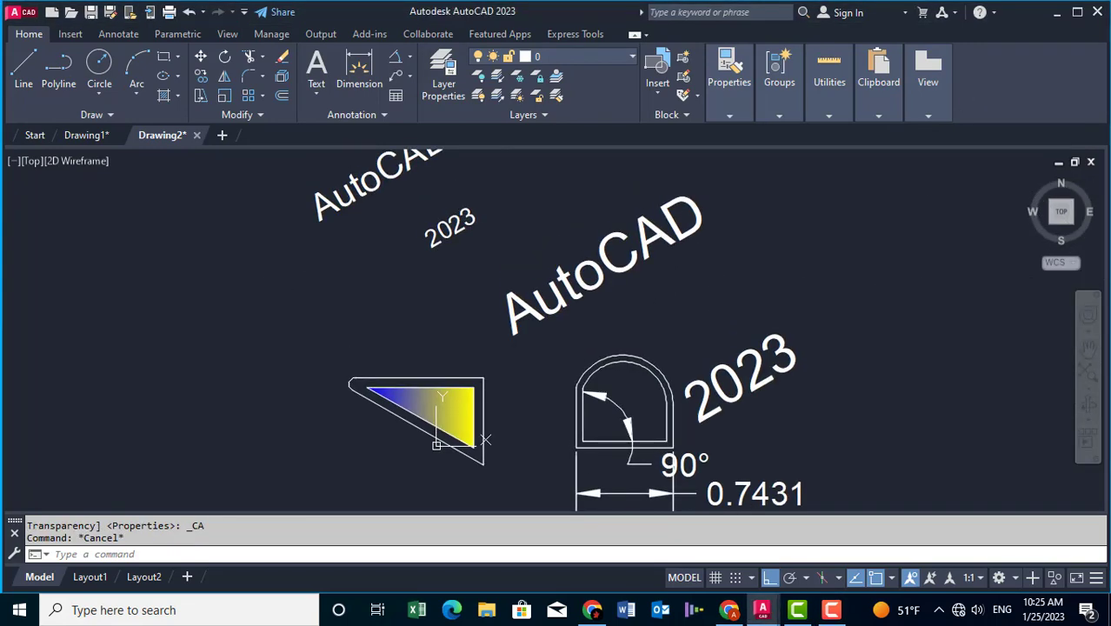
left_click(443, 85)
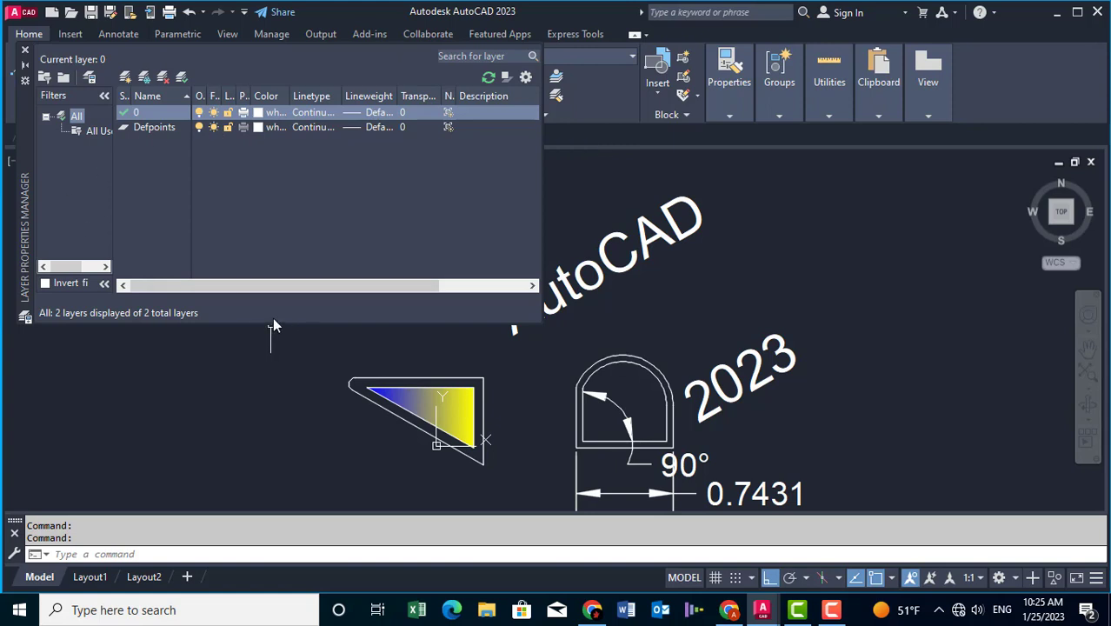
left_click_drag(273, 323, 273, 454)
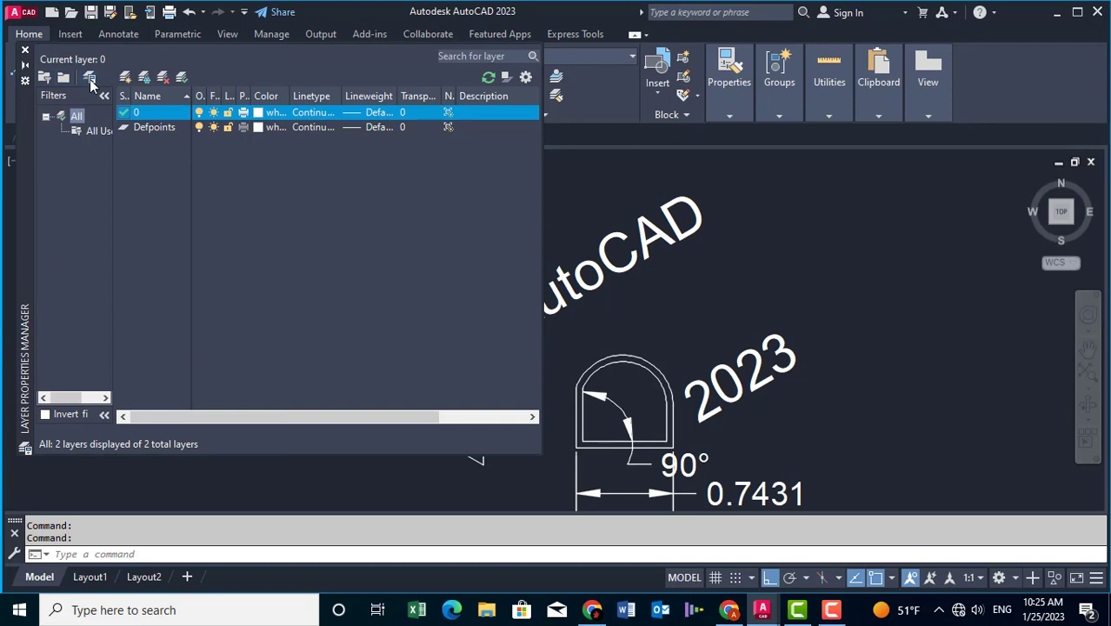
left_click(82, 132)
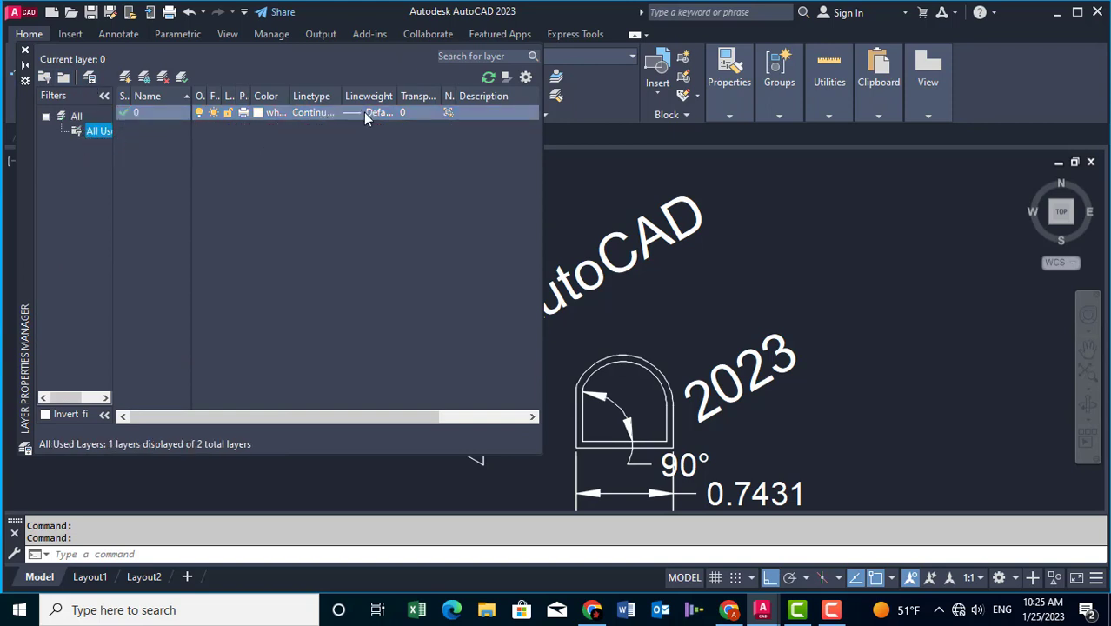
left_click(77, 116)
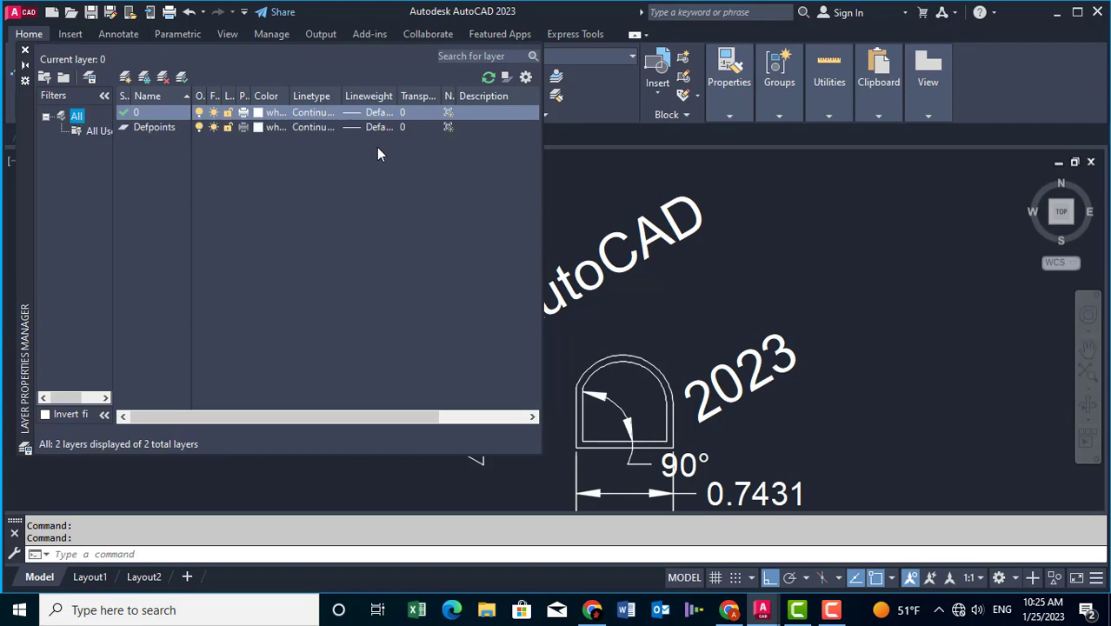
left_click_drag(540, 179, 512, 179)
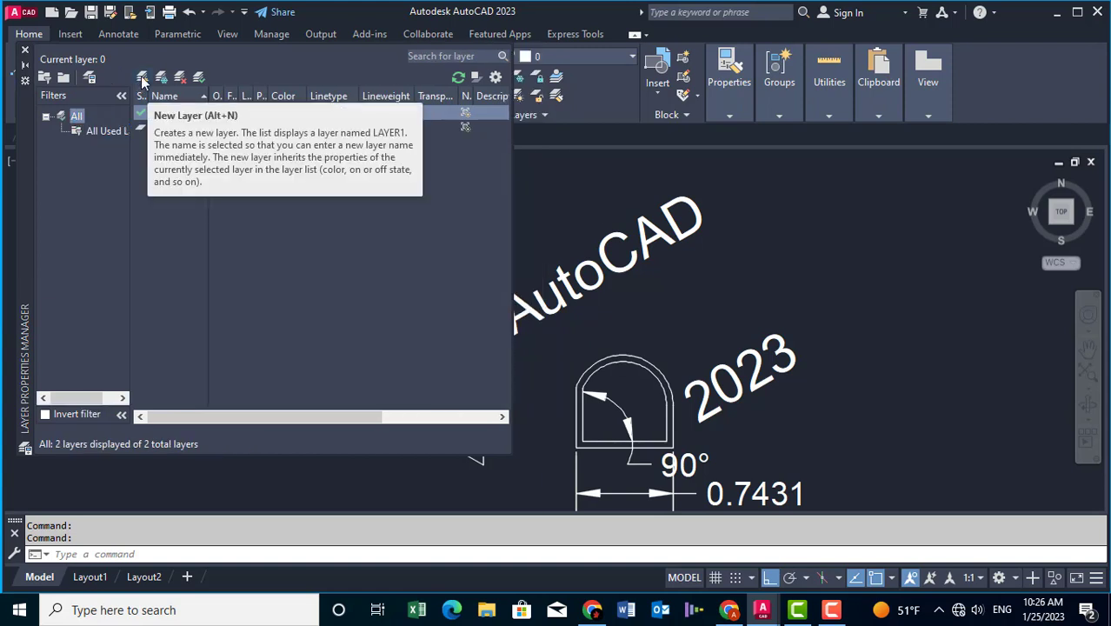
Create a layer named Lines with yellow colour and a 0.35 mm lineweight
left_click(144, 80)
type("Lines")
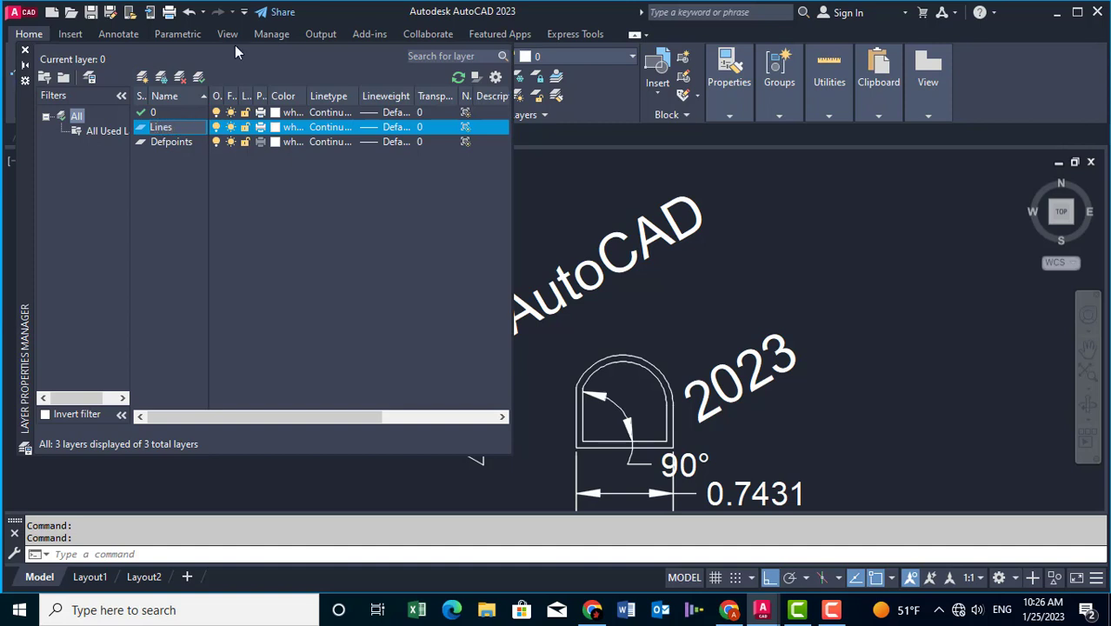
left_click(276, 128)
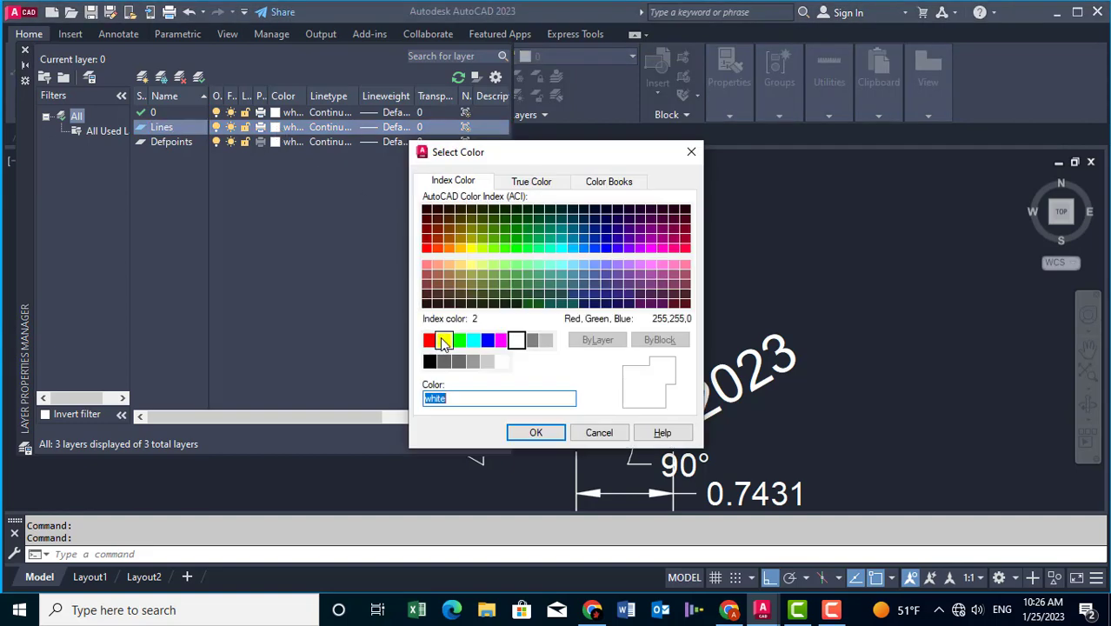
left_click(444, 340)
left_click(537, 433)
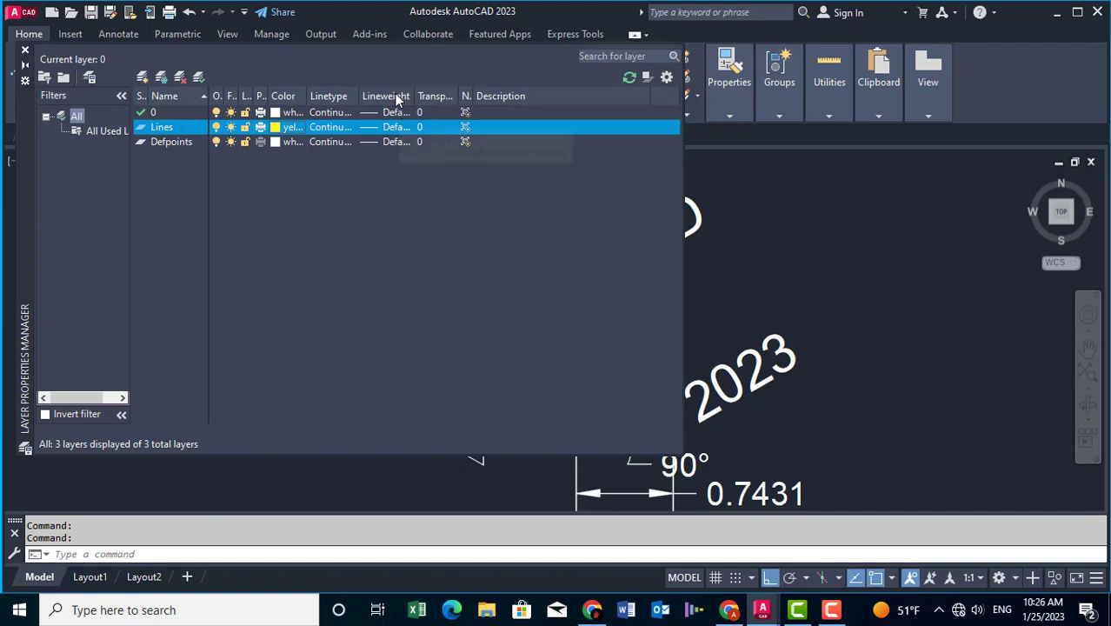
left_click(396, 128)
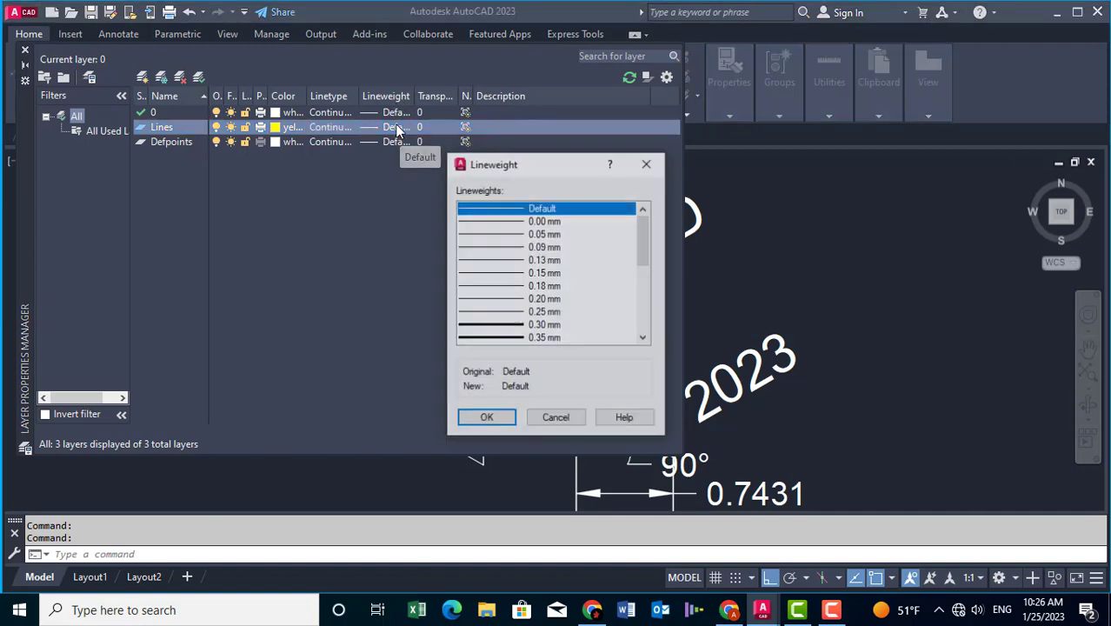
left_click(540, 340)
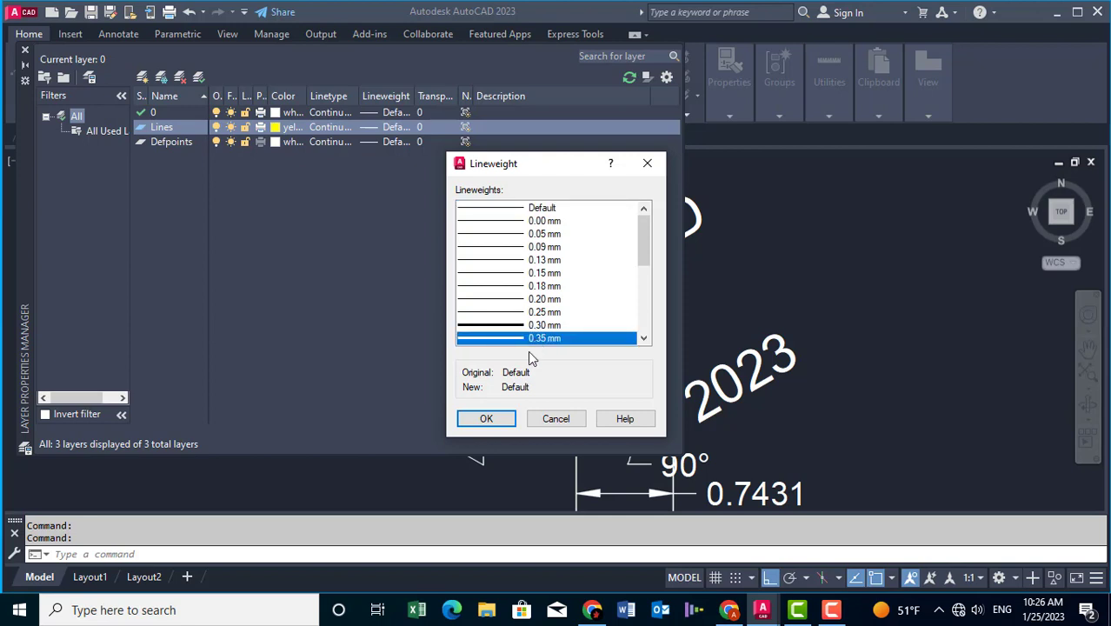
left_click(486, 418)
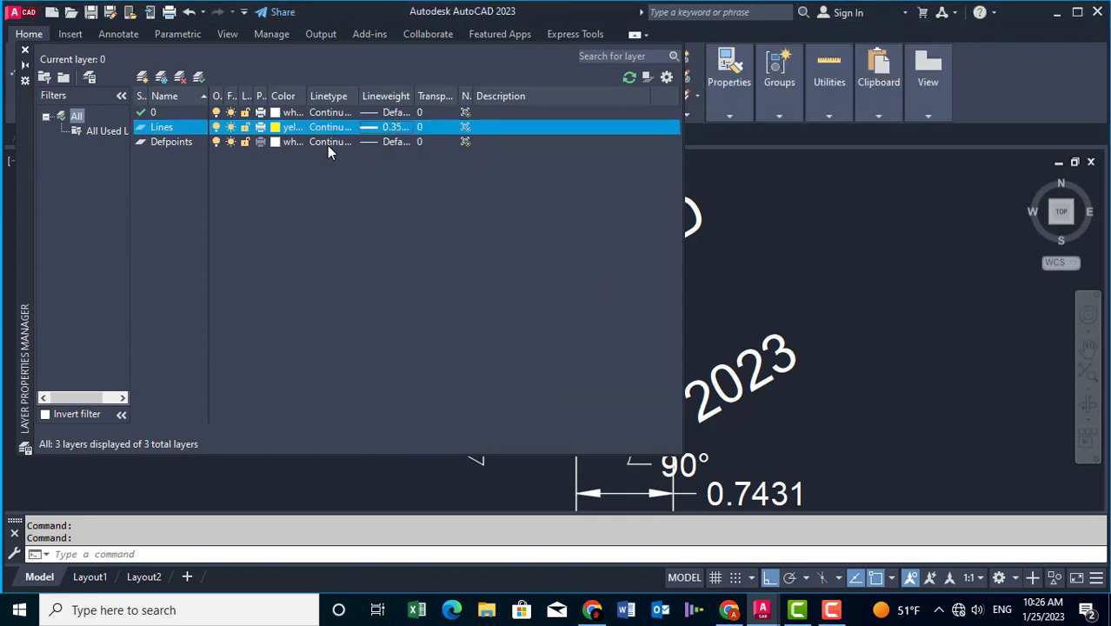
Add two new layers named Text and Hidden Lines
left_click(143, 77)
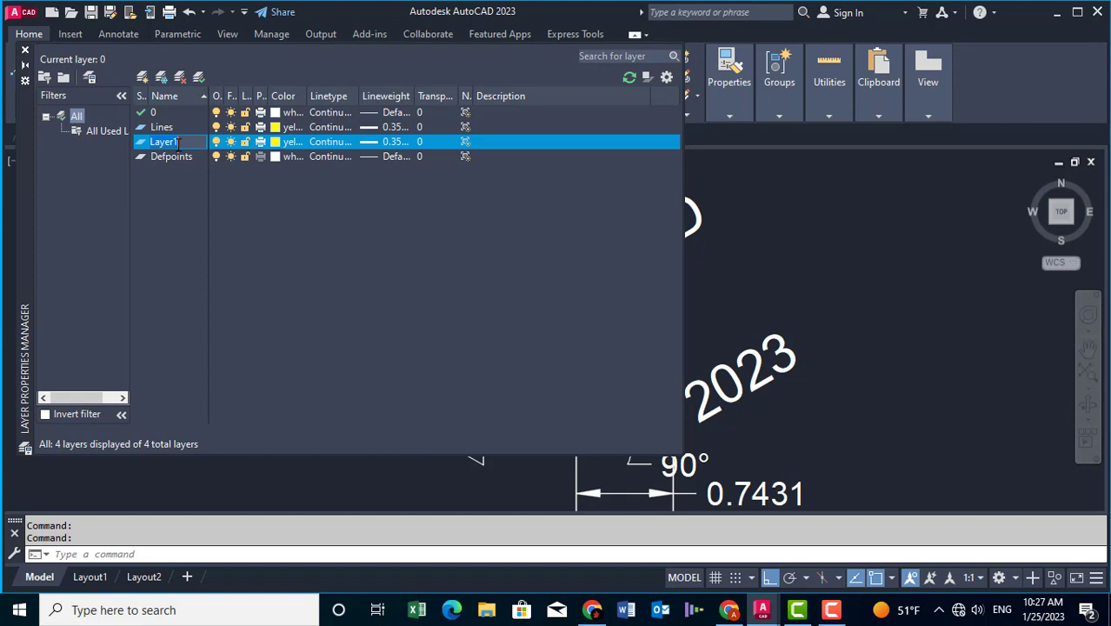
type("Text")
key("Return")
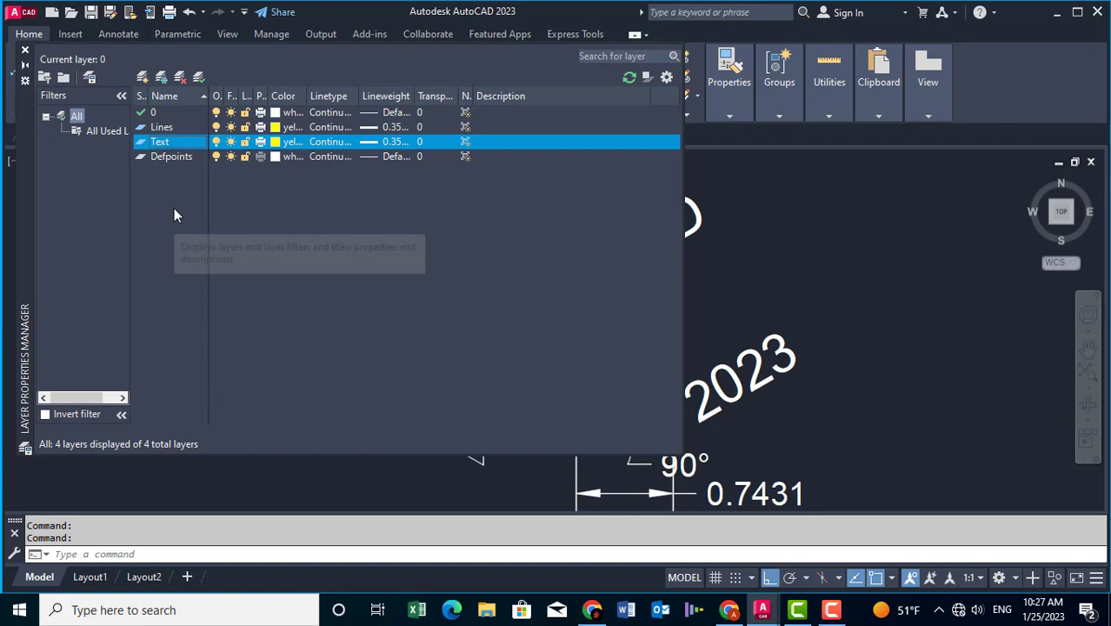
left_click(143, 76)
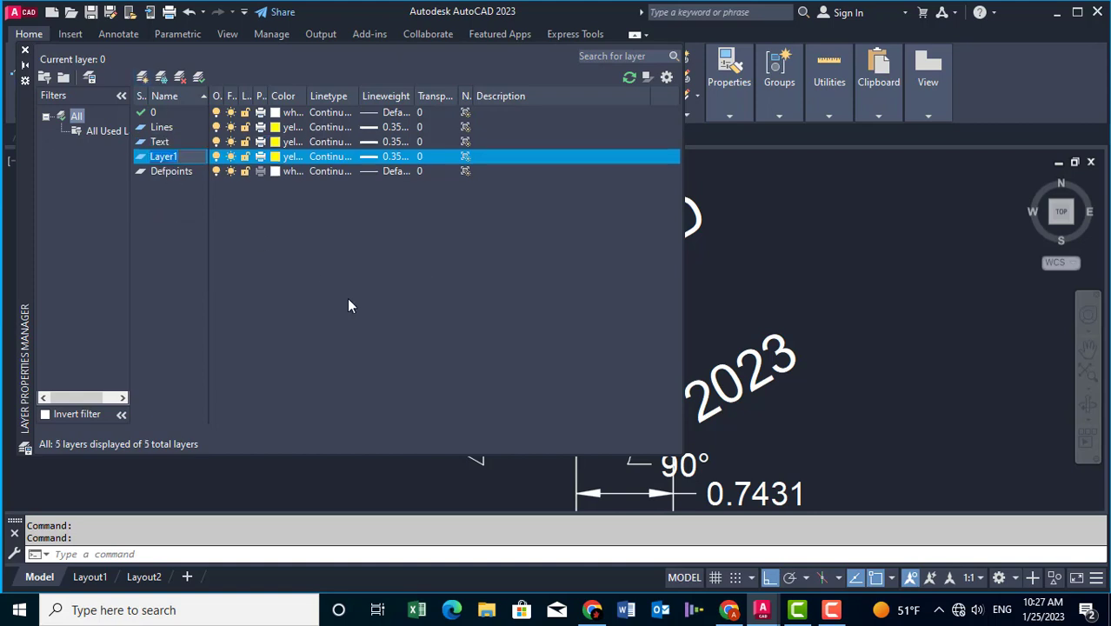
type("Hidden Lines")
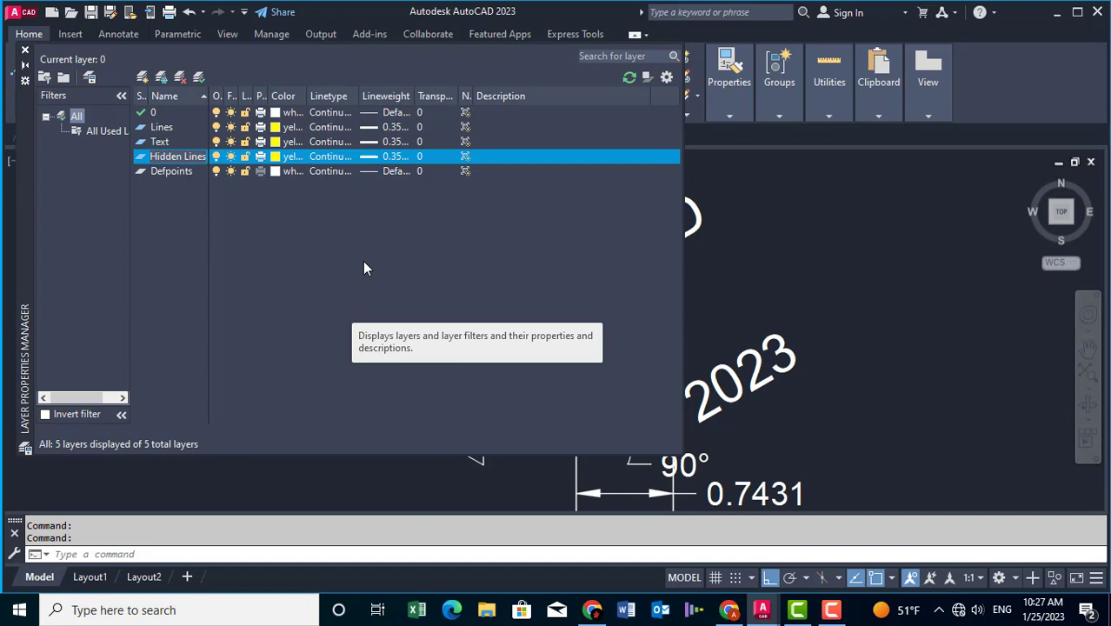
key("Return")
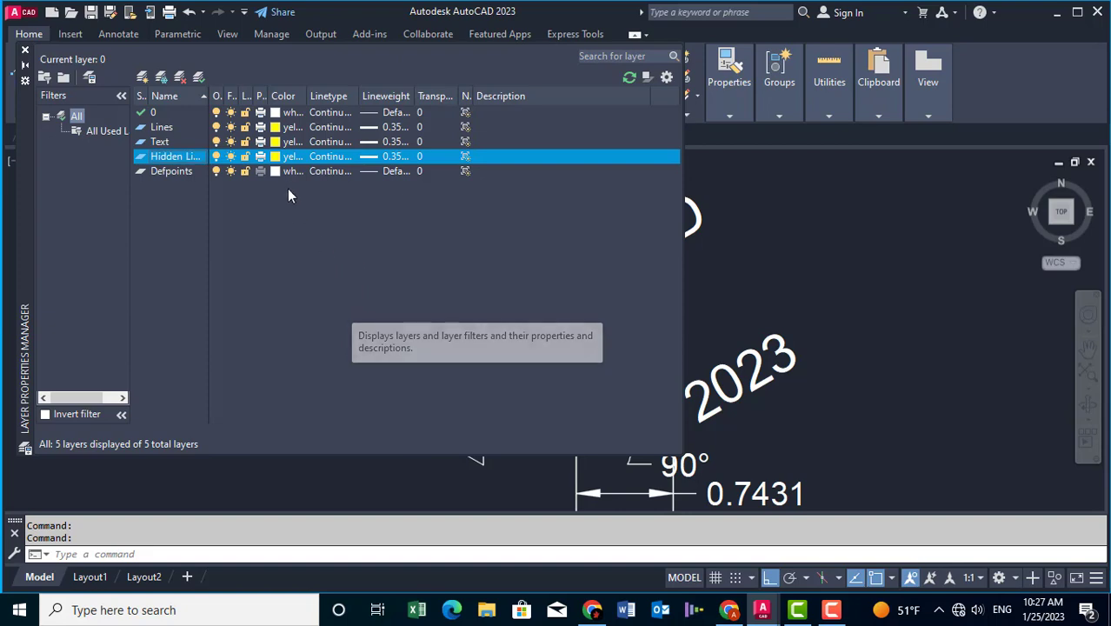
Colour the Text layer green and the Hidden Lines layer red
left_click(275, 142)
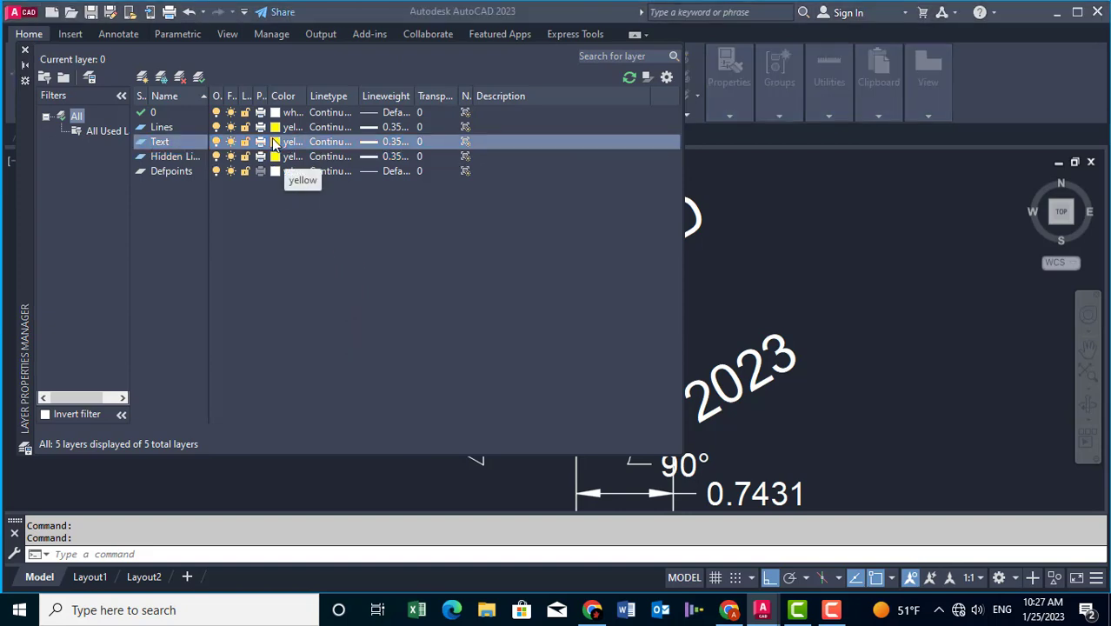
left_click(460, 340)
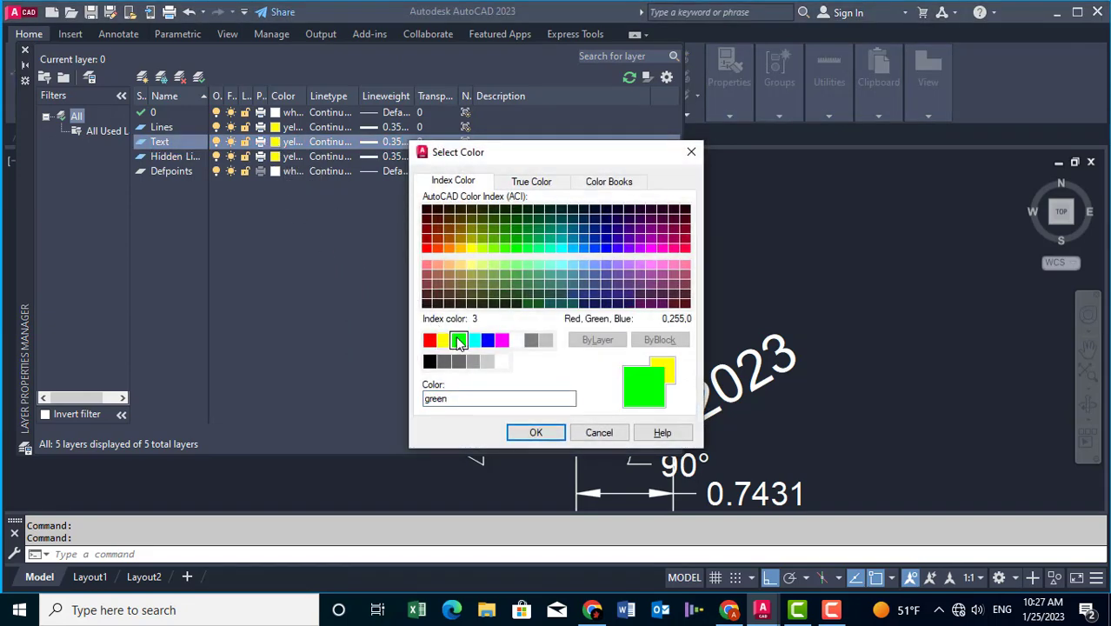
left_click(536, 433)
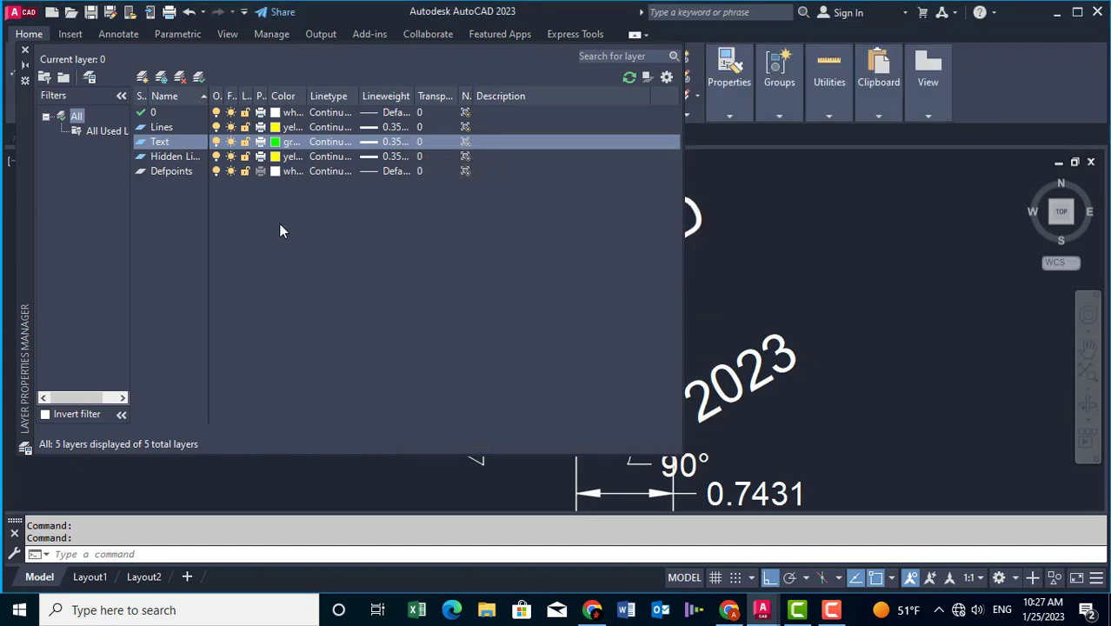
left_click(275, 157)
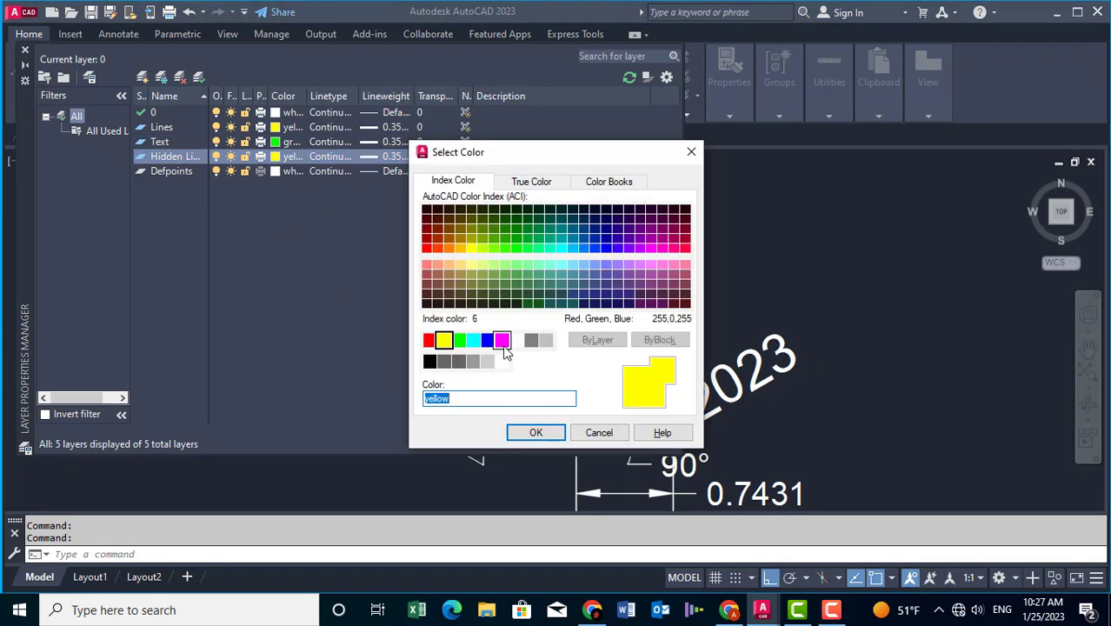
left_click(430, 341)
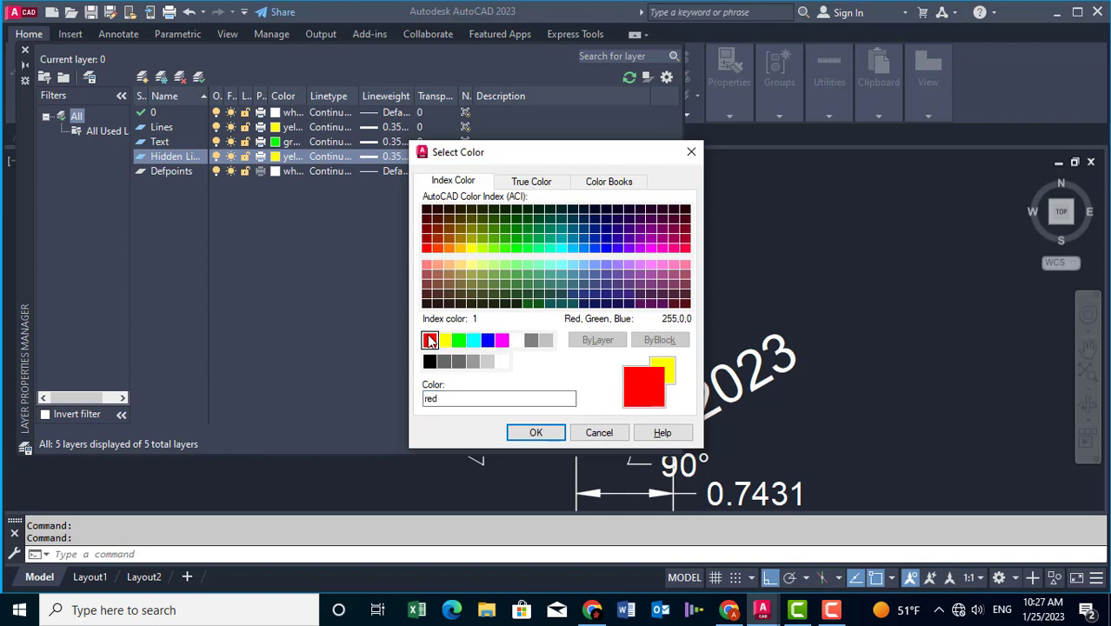
left_click(536, 433)
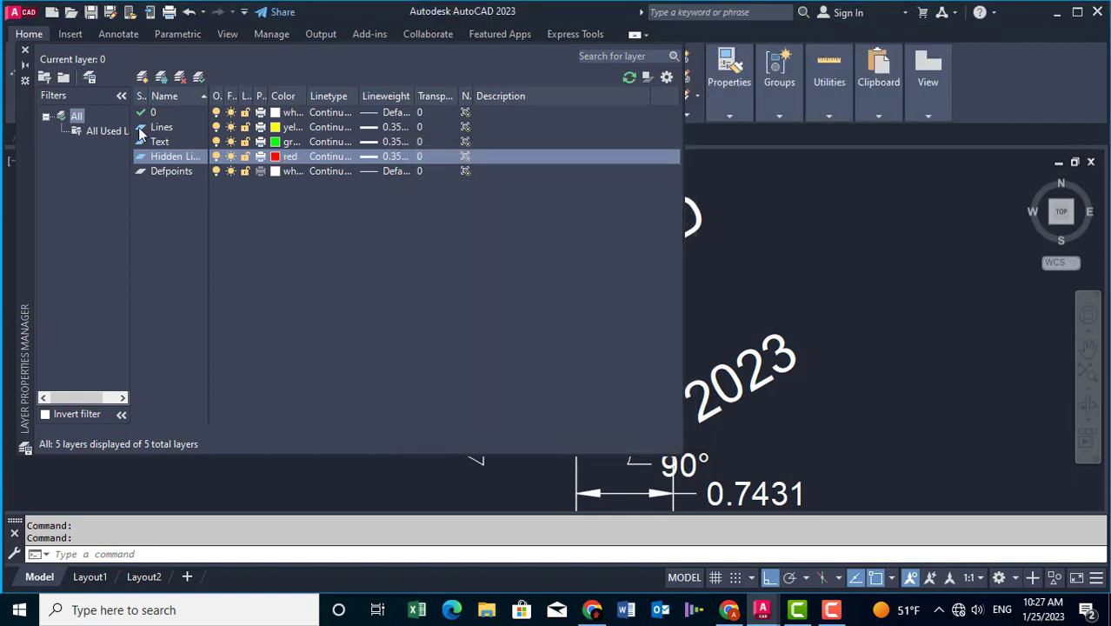
Make Text the current layer and close the layer manager
left_click(139, 128)
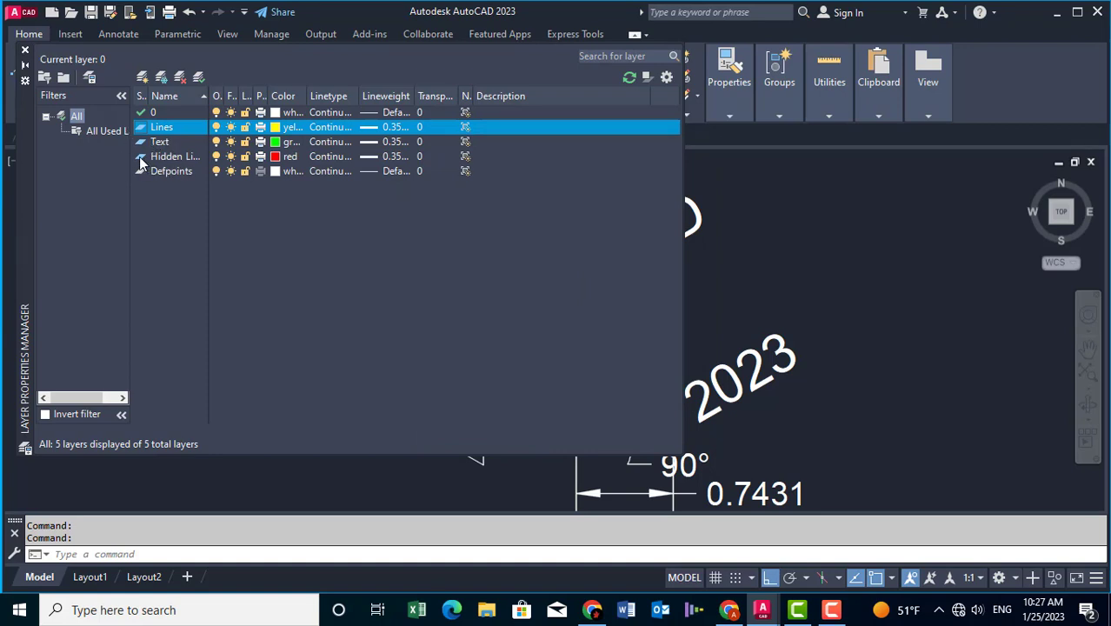
left_click(139, 157)
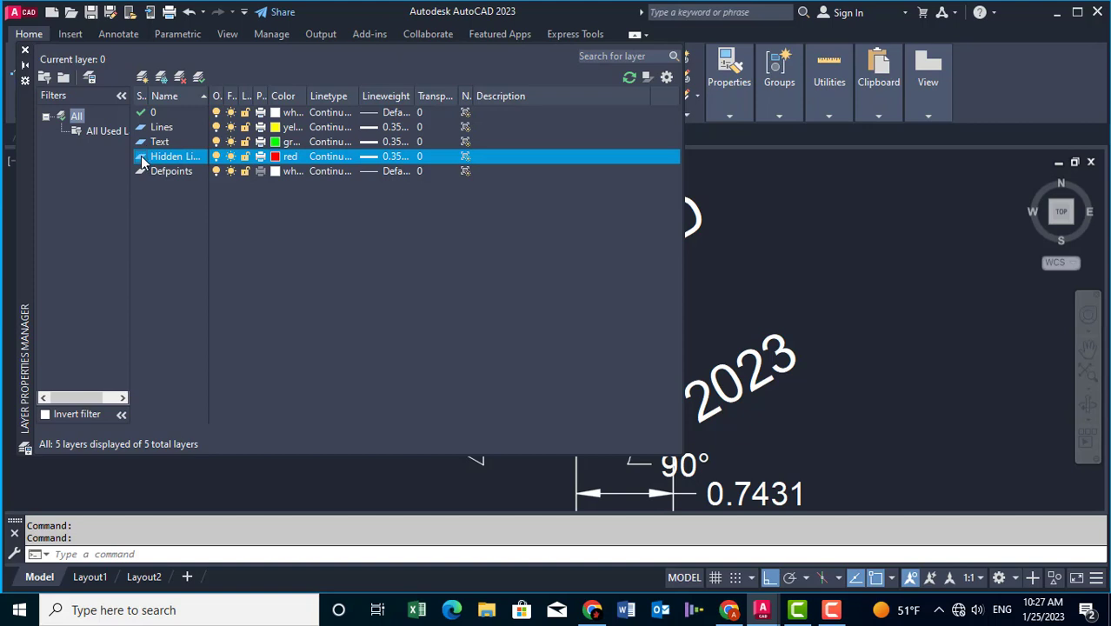
double_click(142, 160)
left_click(161, 142)
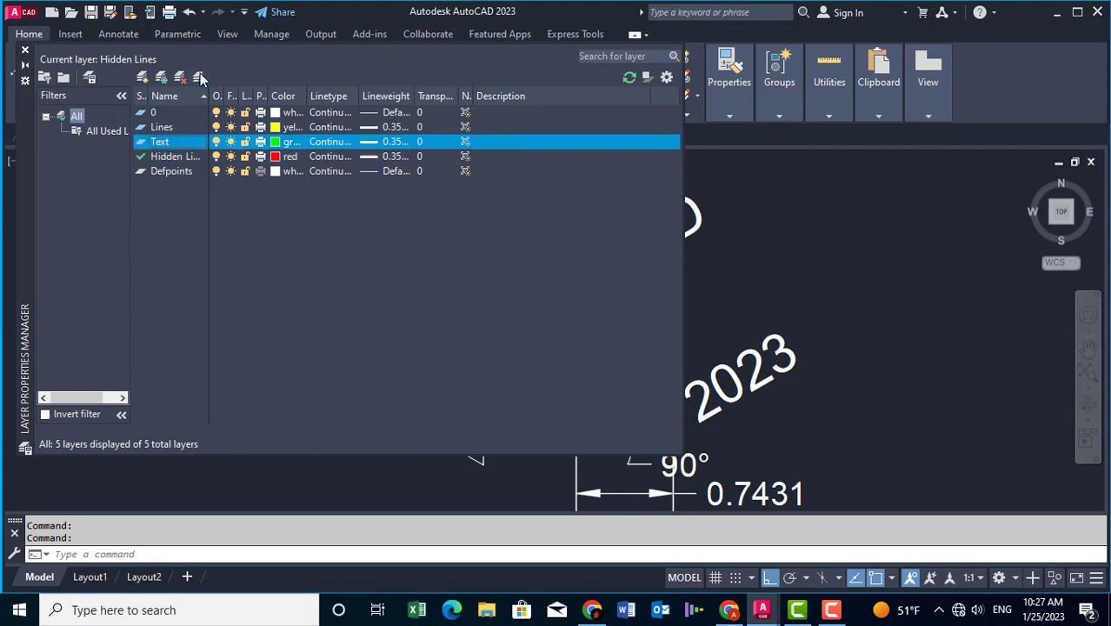
left_click(200, 78)
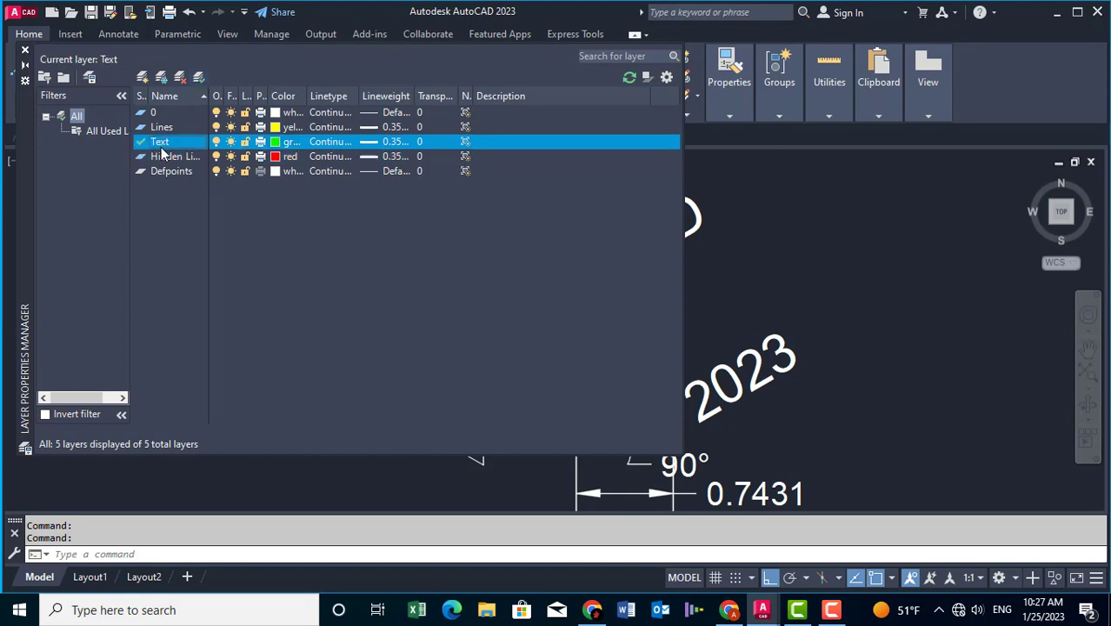
left_click(25, 51)
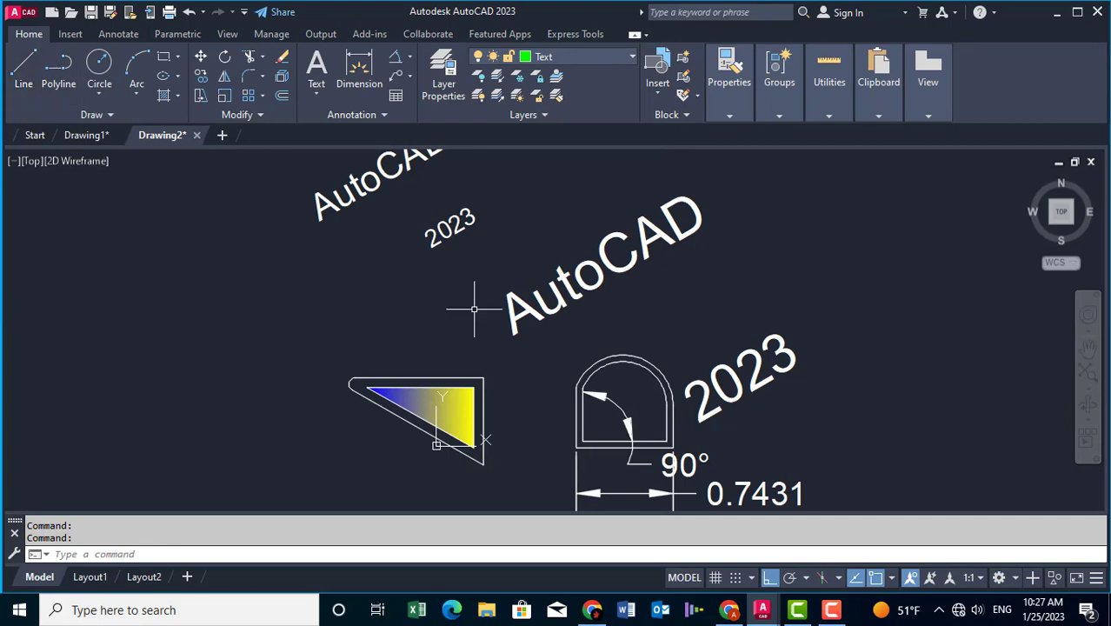
Place multiline text 'CAD' in a box left of the drawing on the Text layer
key("Escape")
middle_click_drag(311, 300, 409, 318)
type("t")
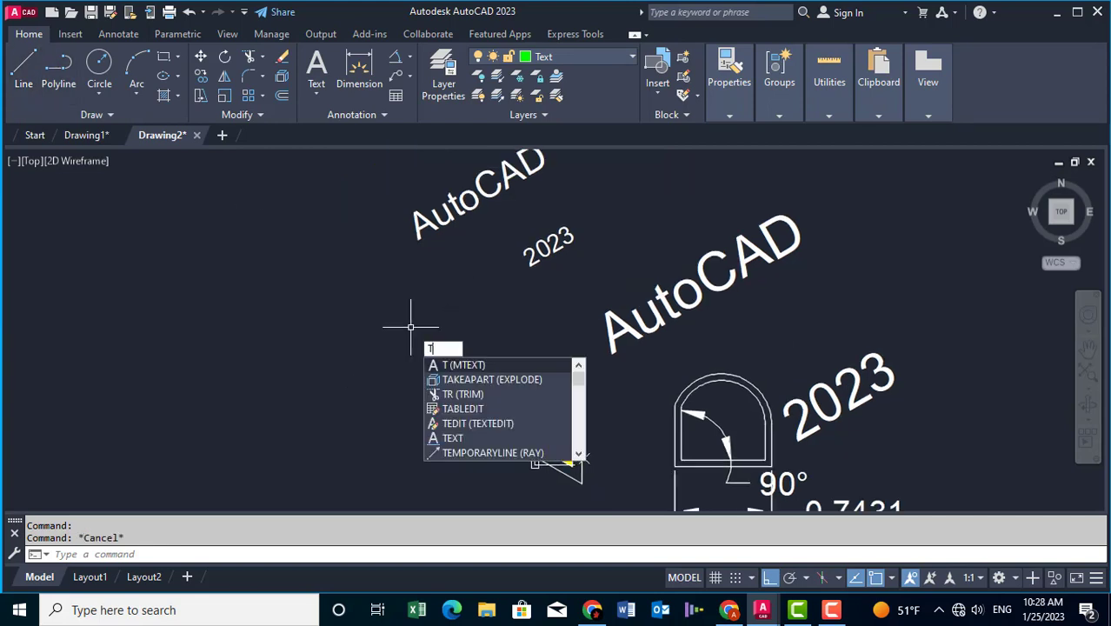
key("Return")
left_click(224, 291)
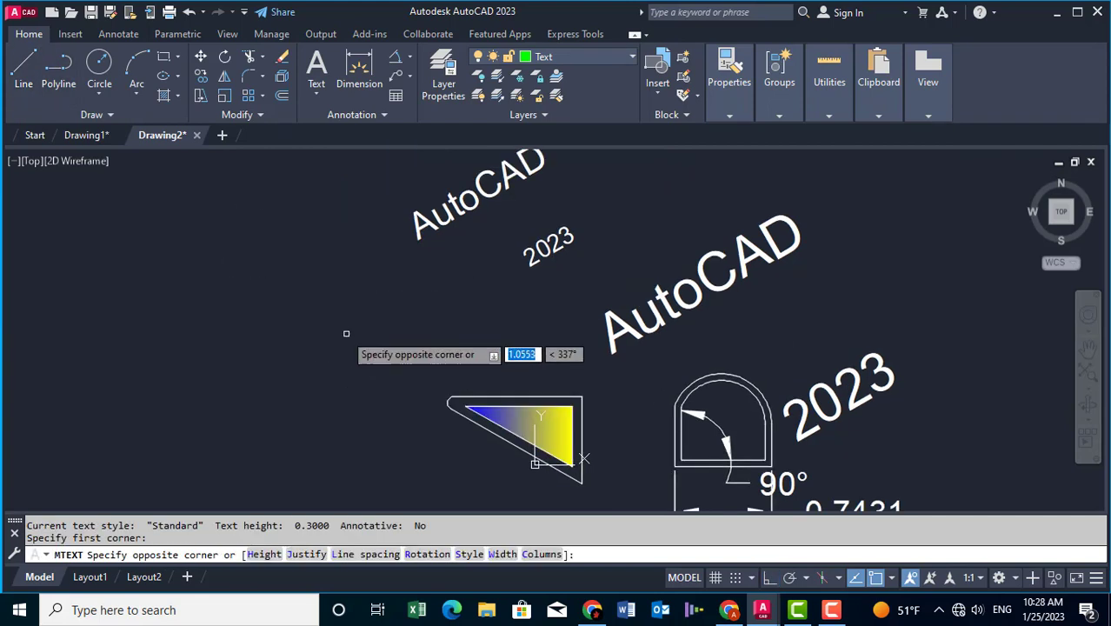
left_click(372, 344)
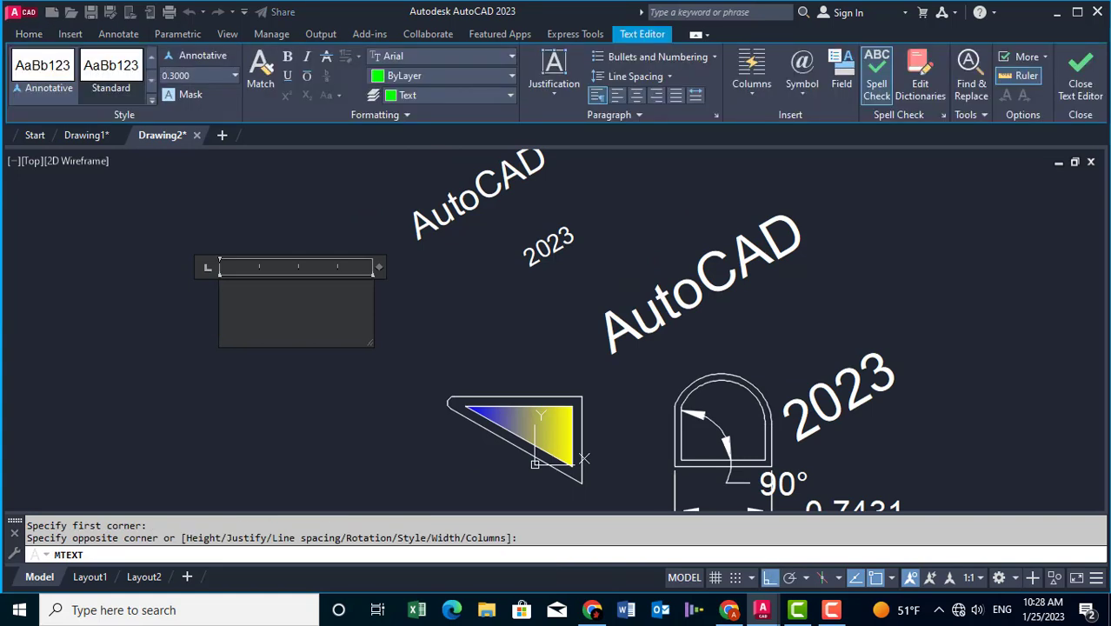
type("CAD")
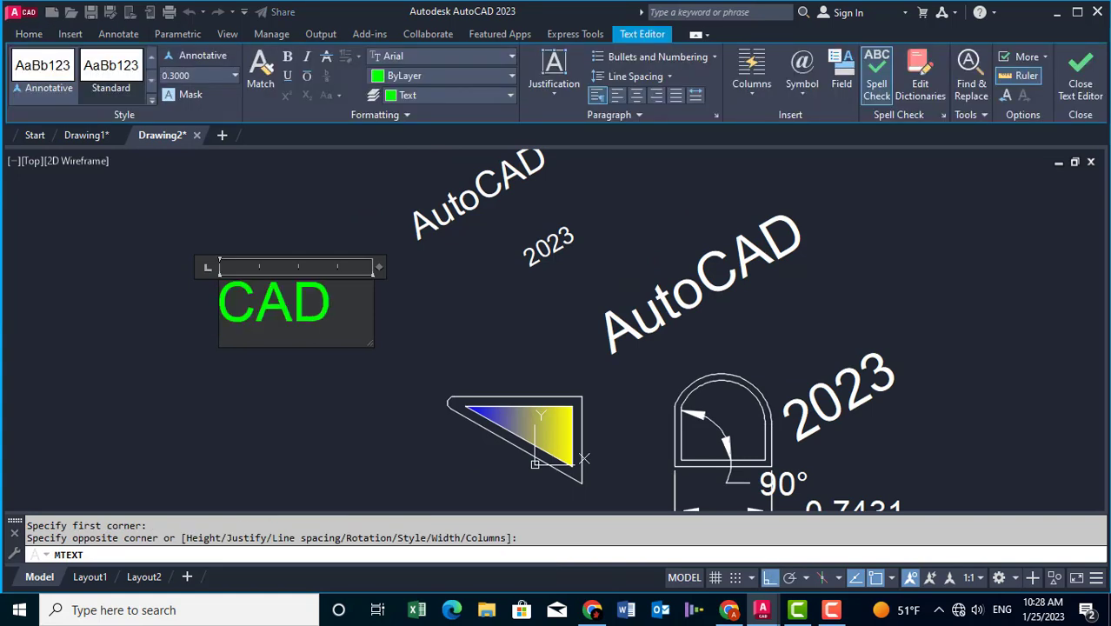
left_click(331, 385)
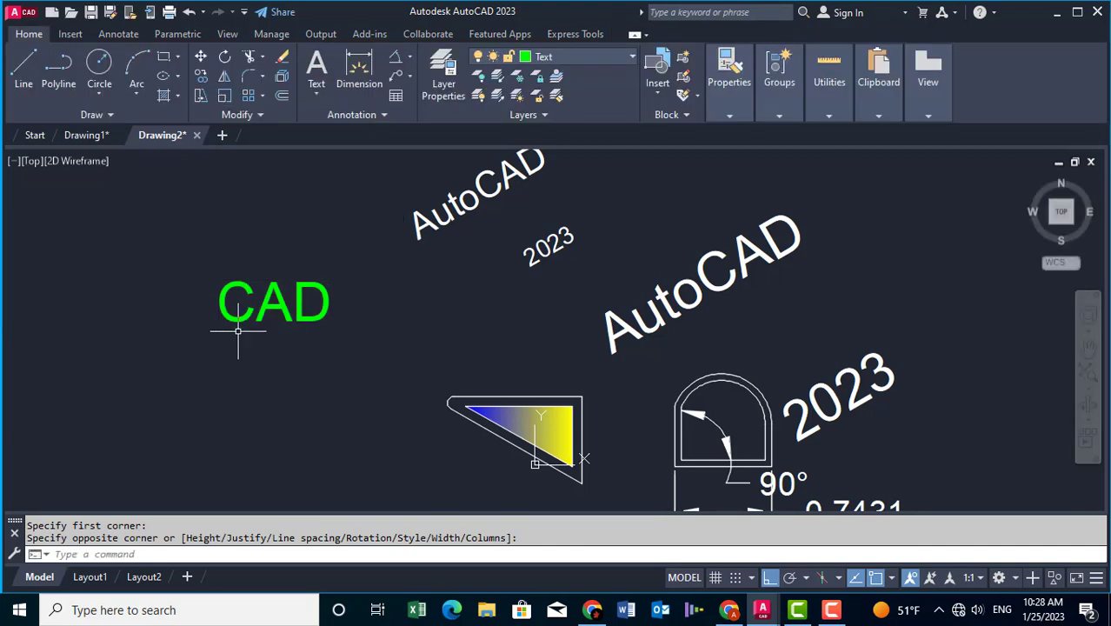
middle_click_drag(385, 335, 409, 357)
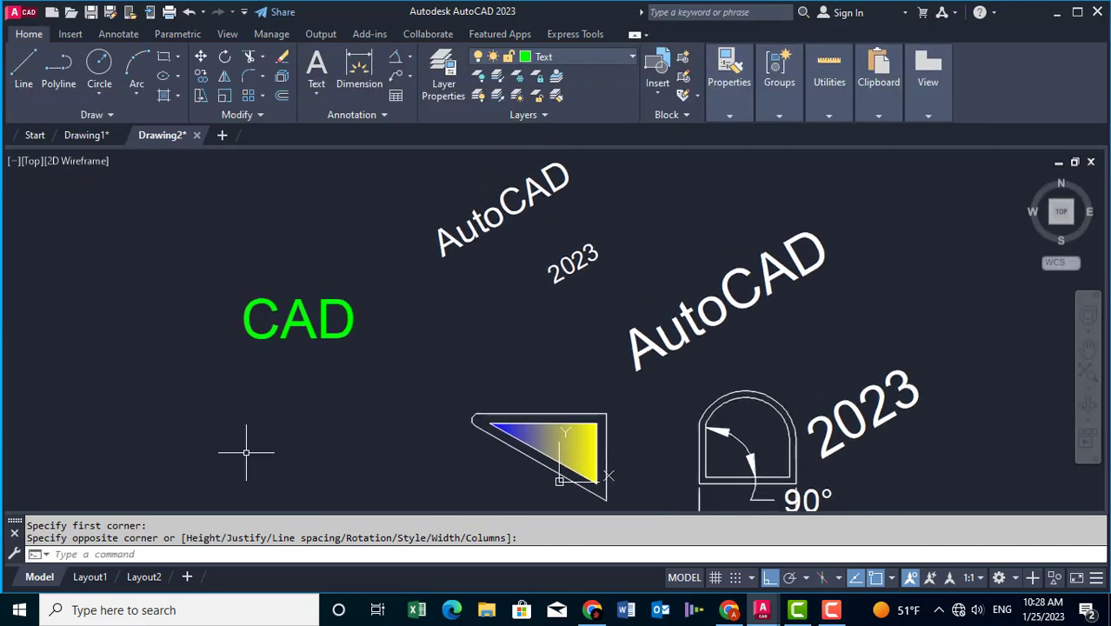
left_click(172, 555)
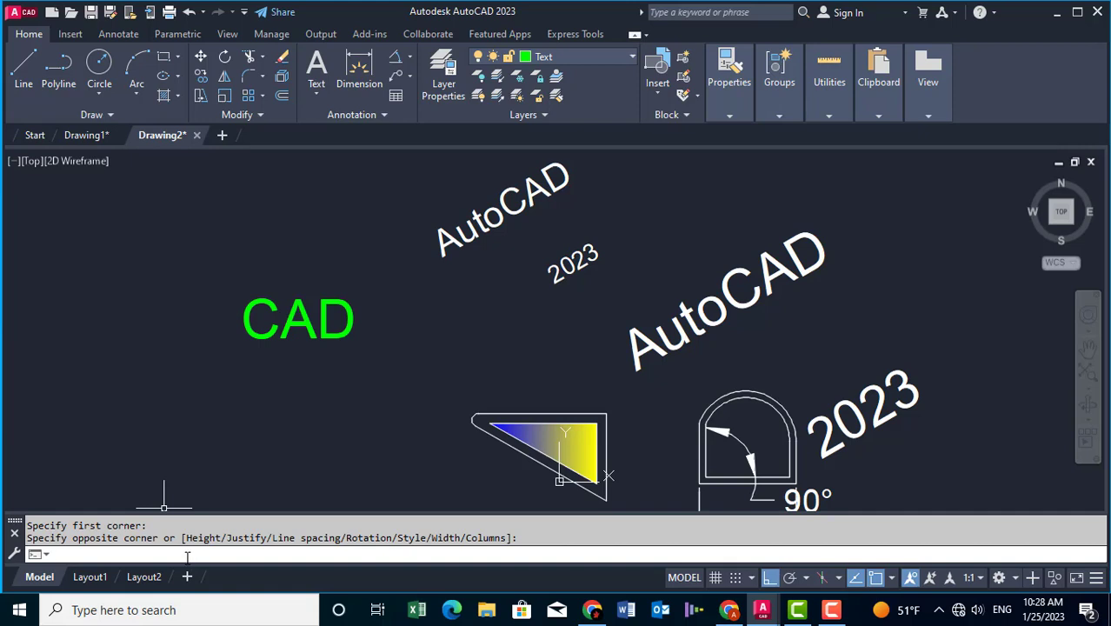
Use MATCHPROP to copy the green CAD text's properties onto the AutoCAD 2023 text
type("ma")
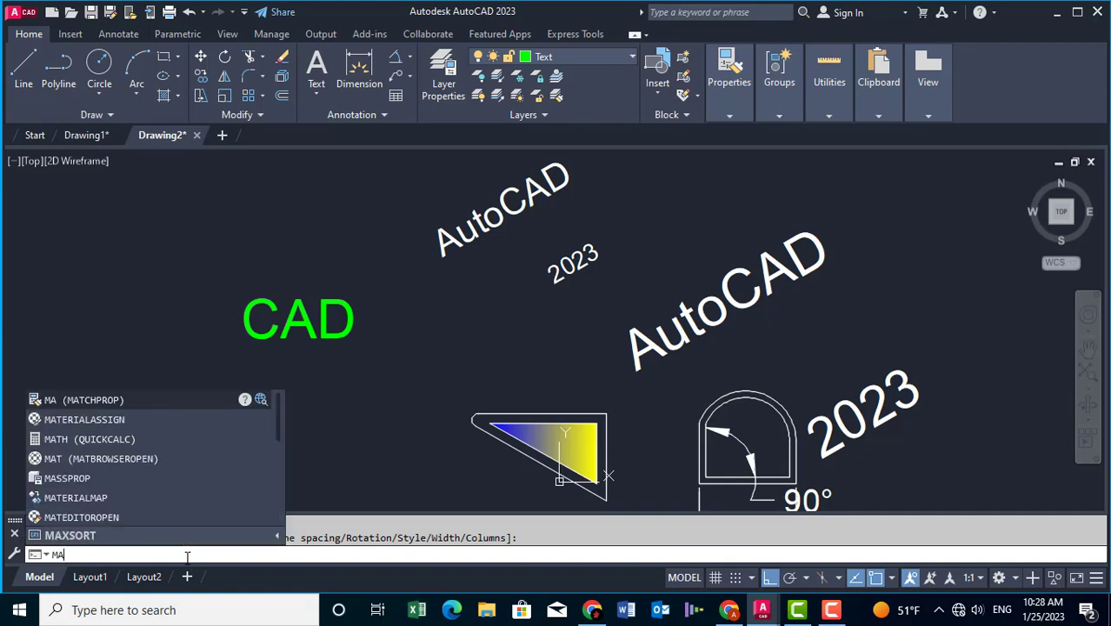
key("Return")
left_click(334, 327)
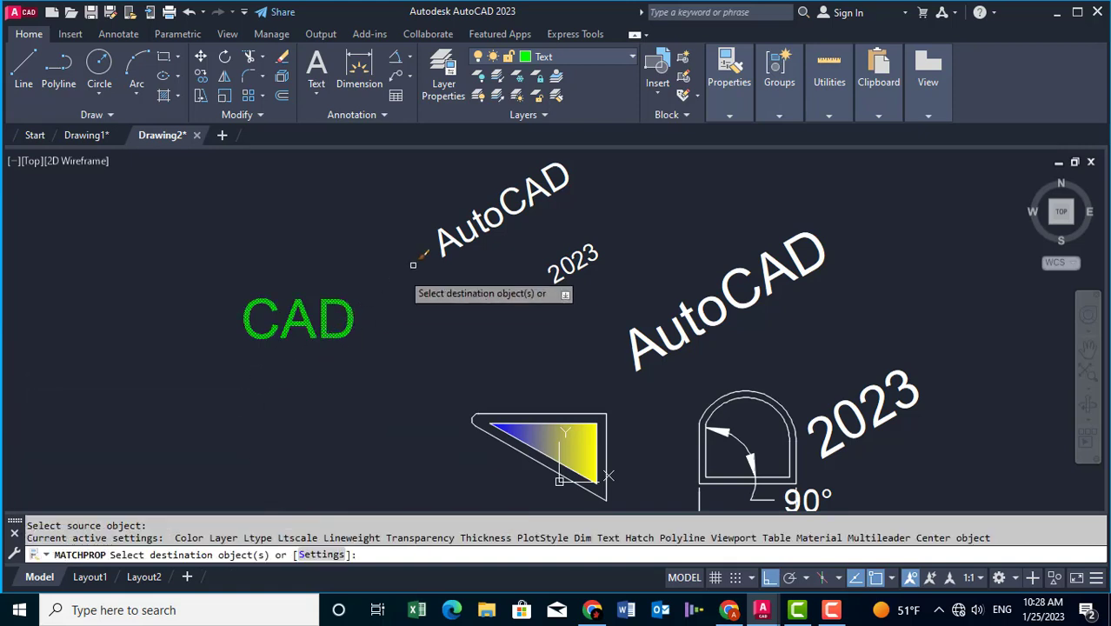
left_click(439, 242)
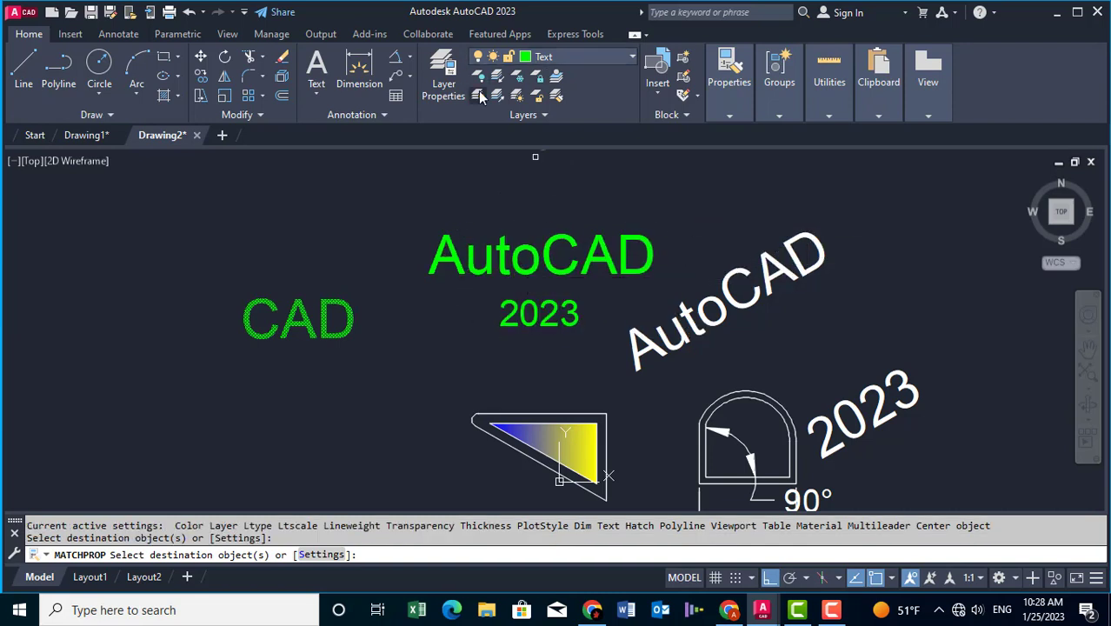
key("Return")
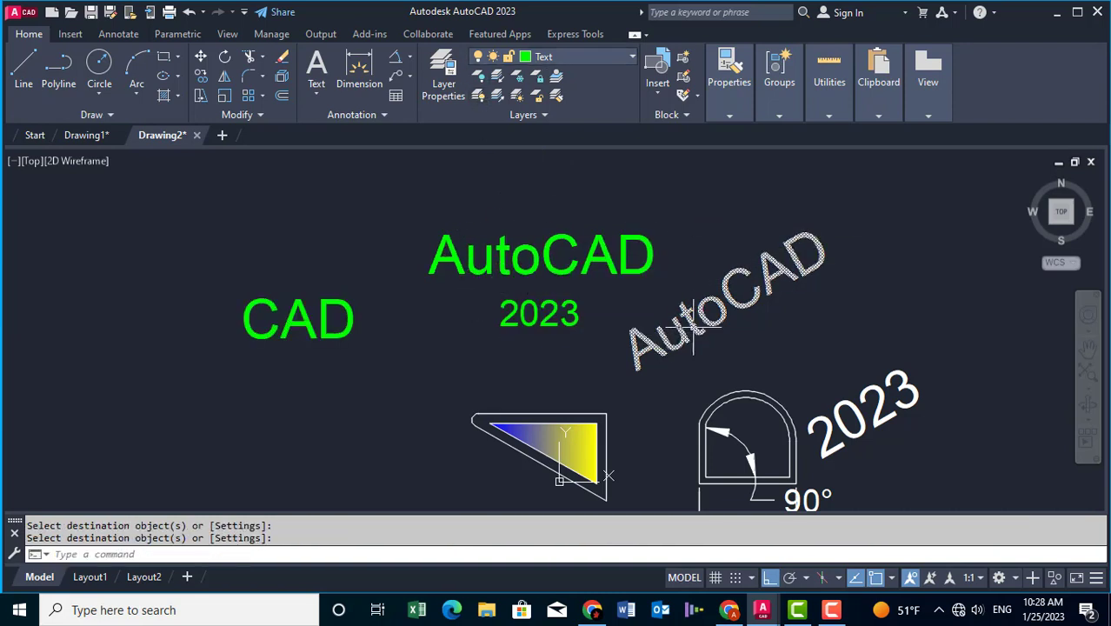
Move the tilted AutoCAD text onto the green Text layer
left_click(694, 327)
left_click(568, 51)
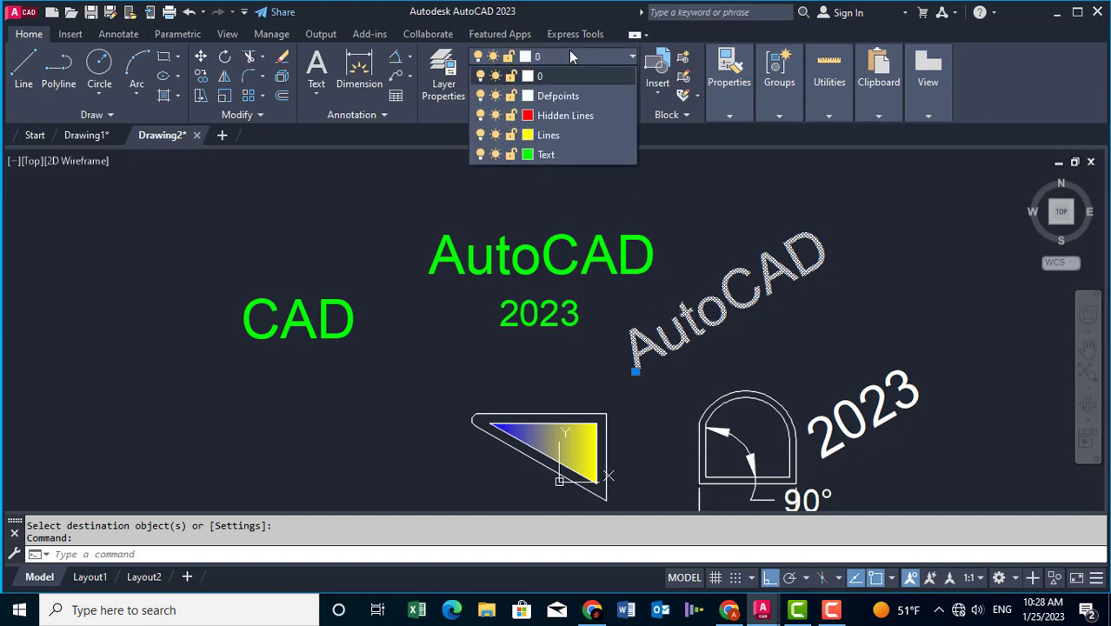
left_click(571, 152)
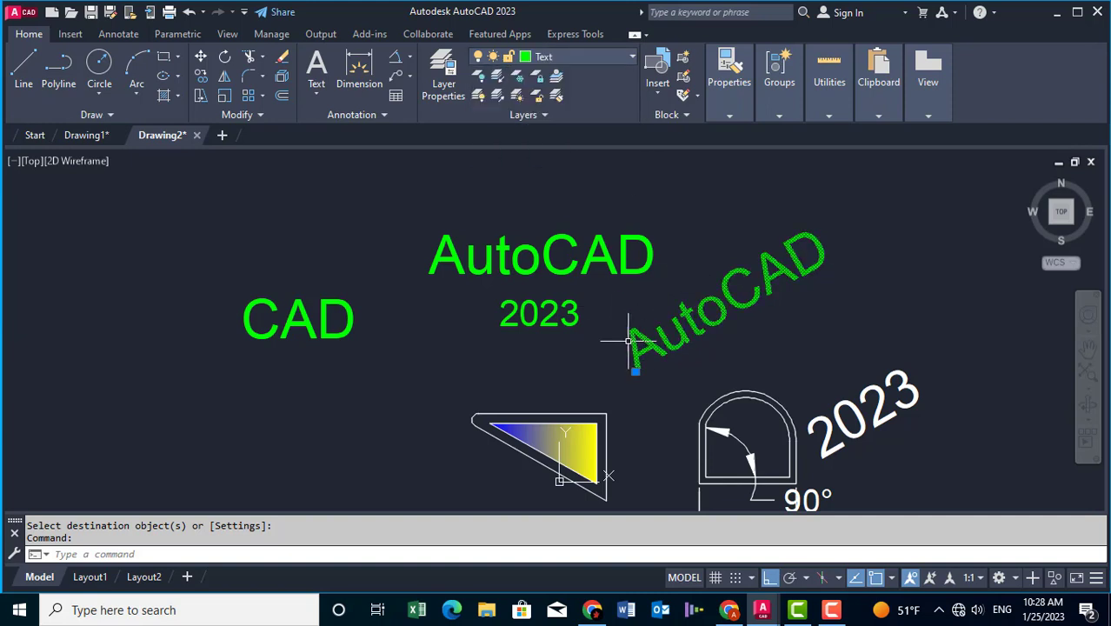
key("Escape")
middle_click_drag(712, 318, 590, 288)
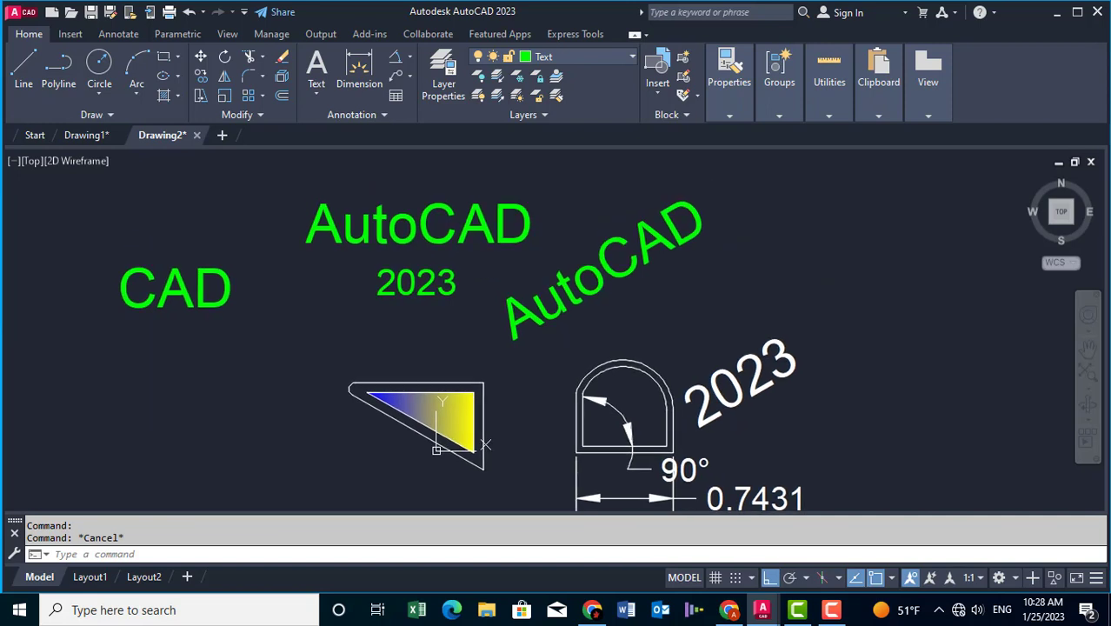
Load the HIDDEN linetype and assign it to the Hidden Lines layer
left_click(441, 90)
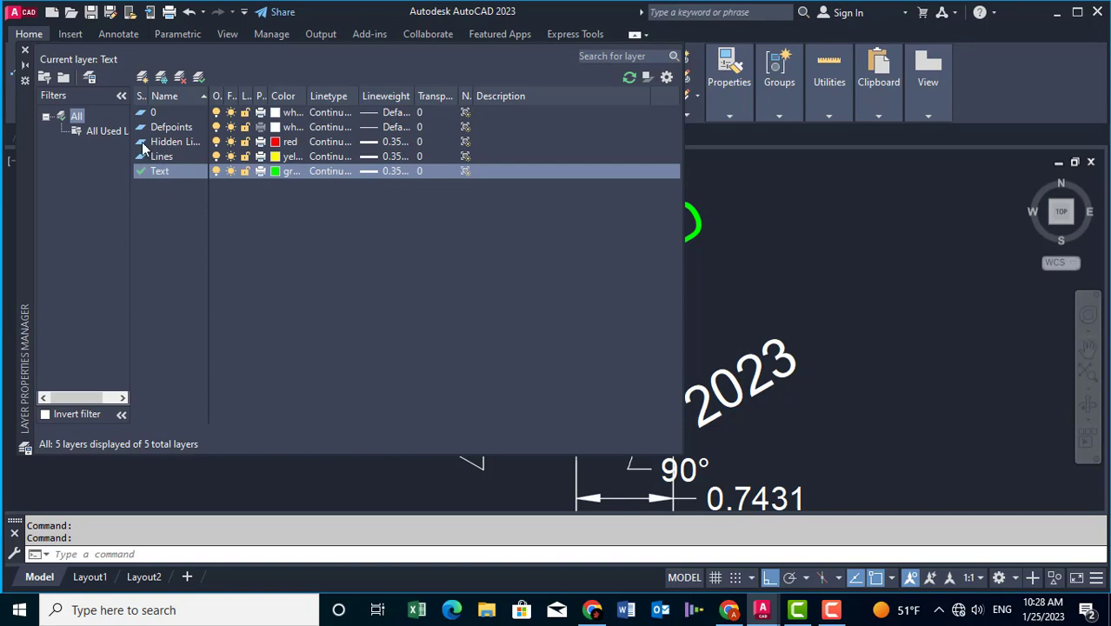
left_click(143, 142)
left_click(322, 144)
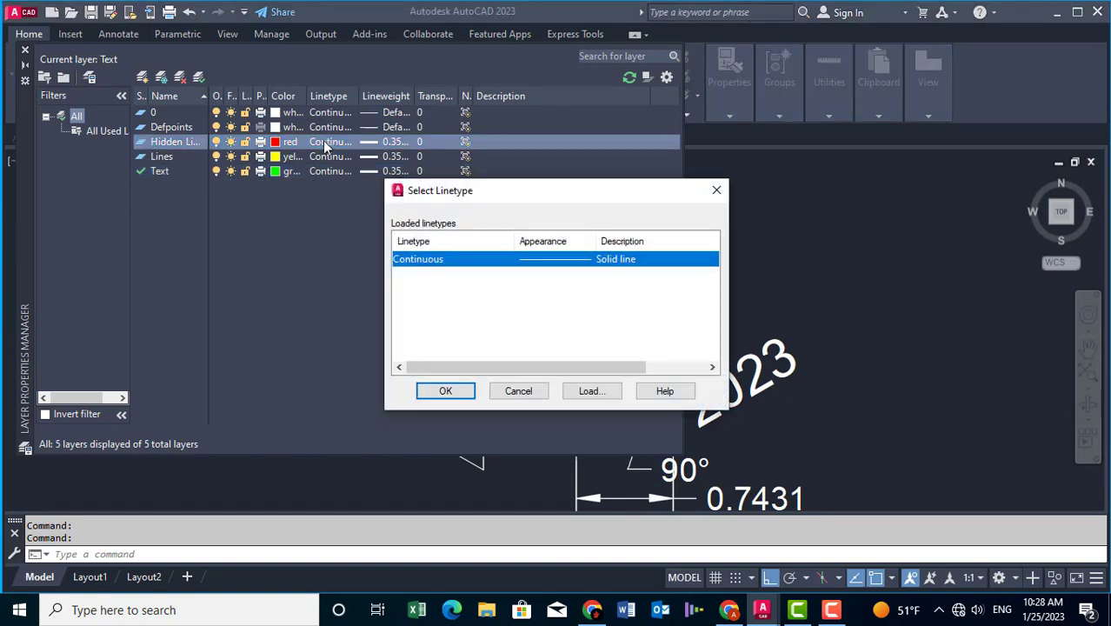
left_click(595, 393)
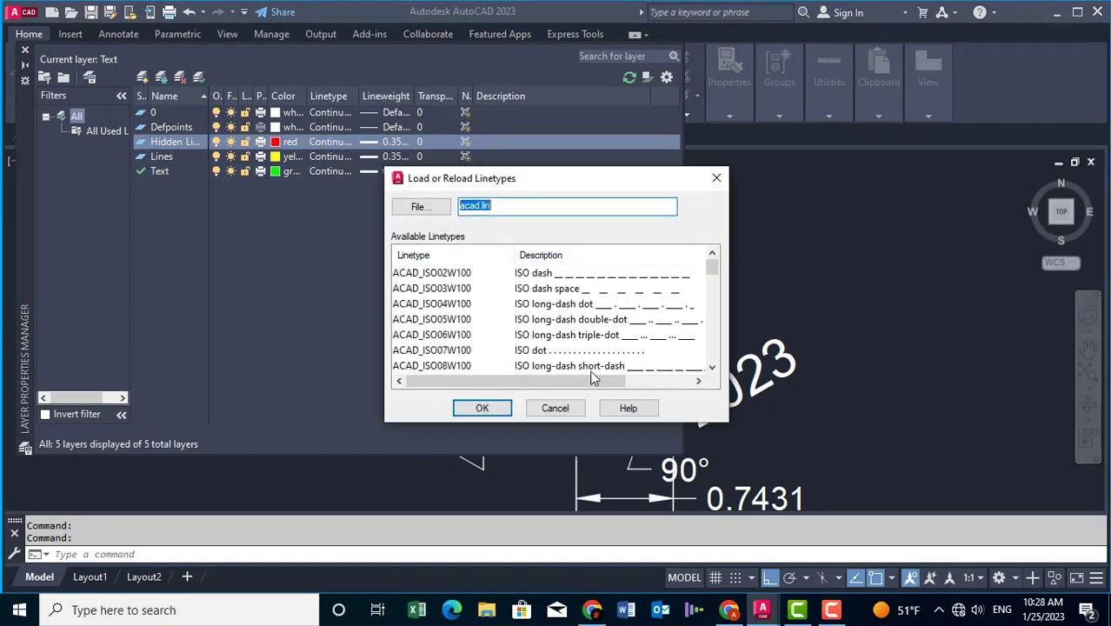
left_click(452, 321)
key("h")
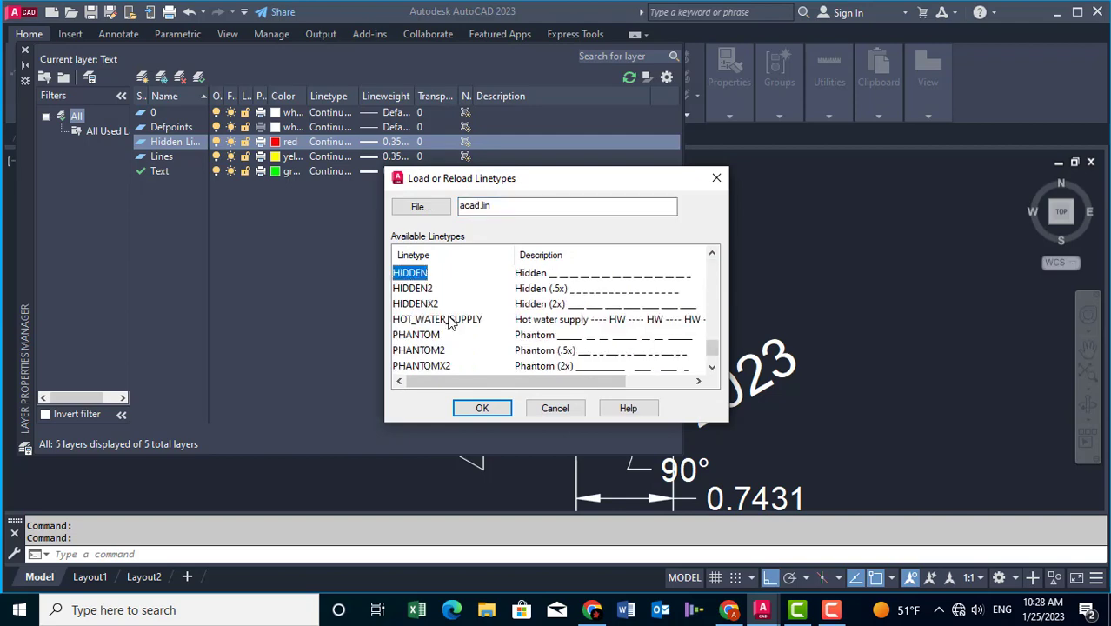
left_click(482, 406)
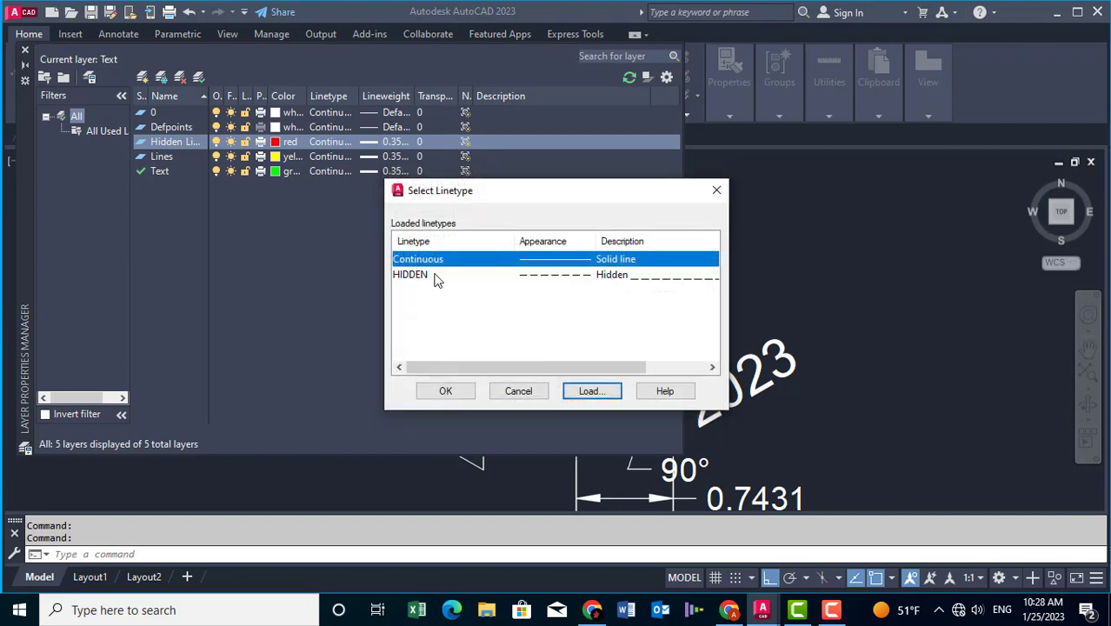
left_click(435, 277)
left_click(445, 392)
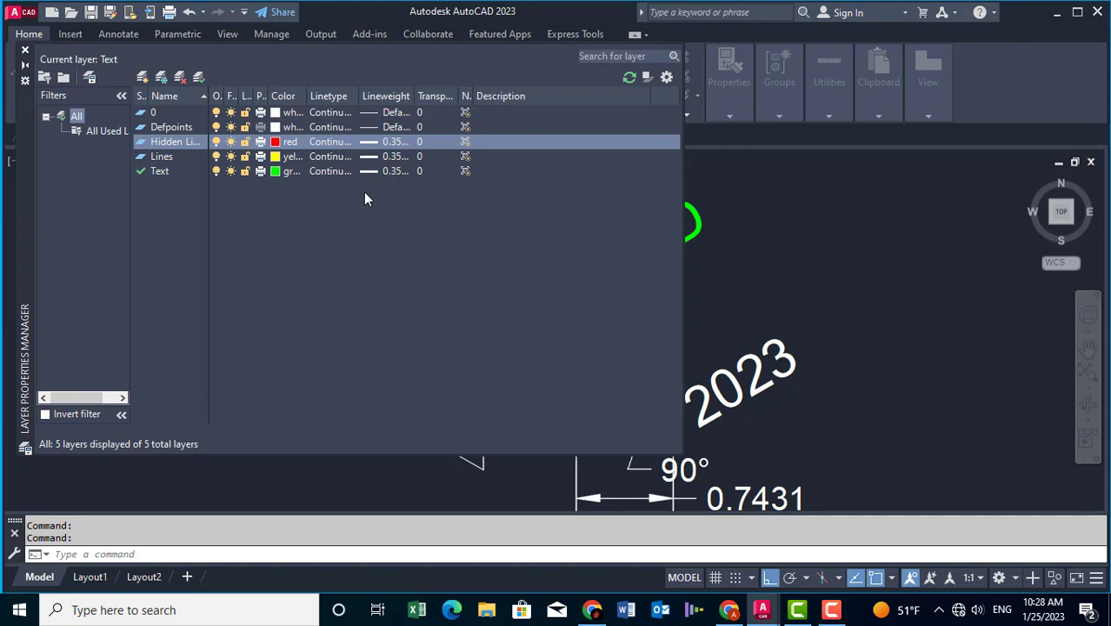
Set the Hidden Lines lineweight to 0.13 mm and make it the current layer
left_click(393, 148)
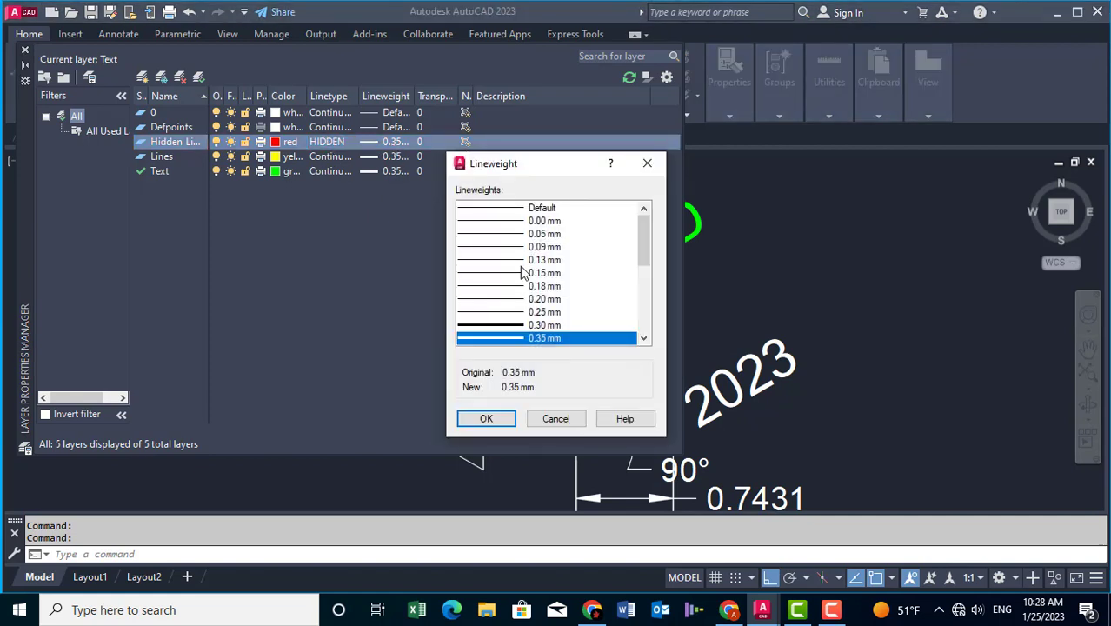
left_click(522, 262)
left_click(487, 421)
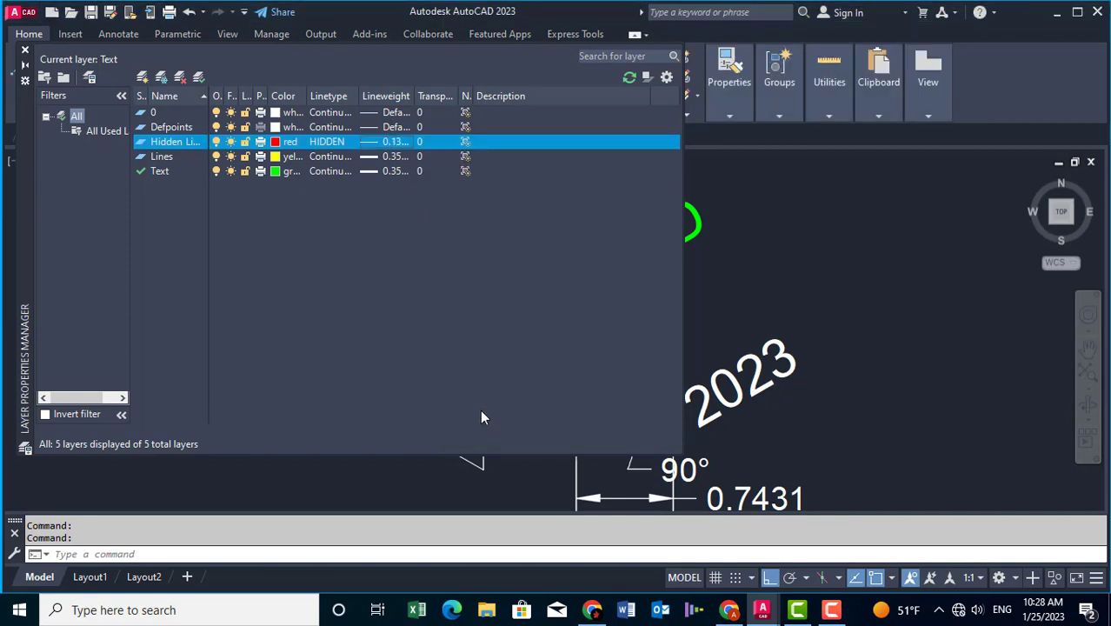
double_click(140, 143)
left_click(26, 54)
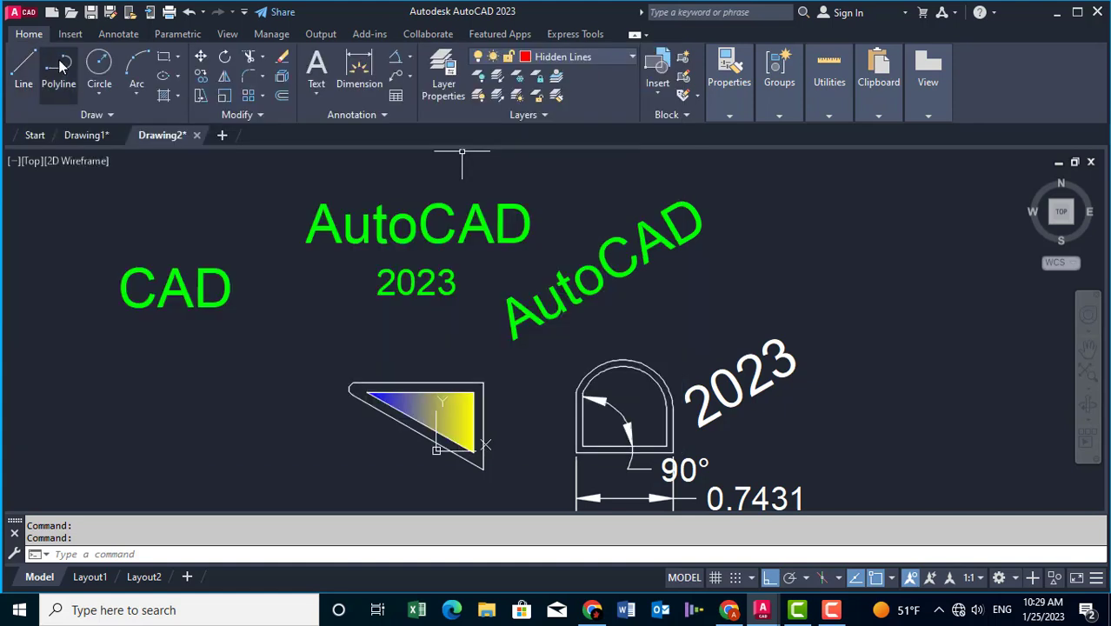
Draw a three-point dashed arc left of the gradient triangle with Ortho off
middle_click_drag(352, 326, 501, 283)
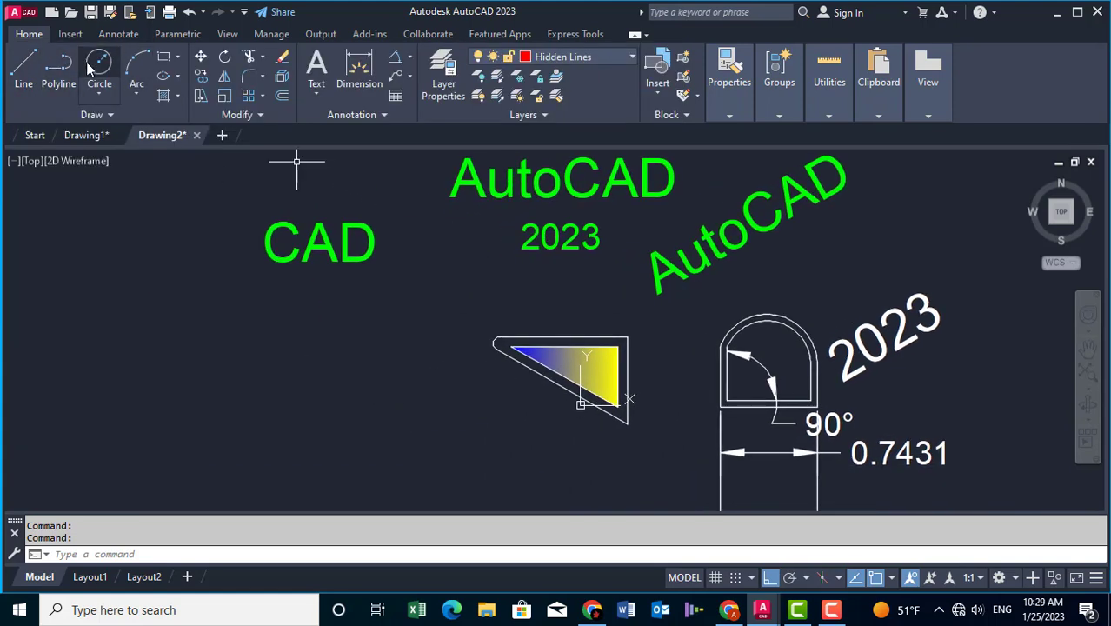
left_click(135, 62)
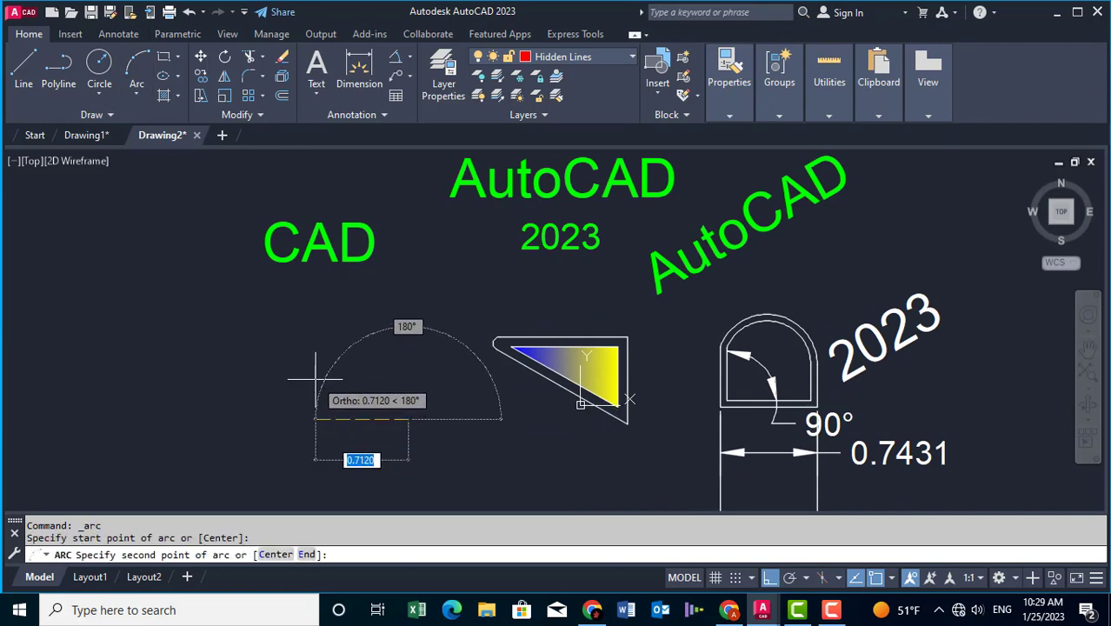
key("F8")
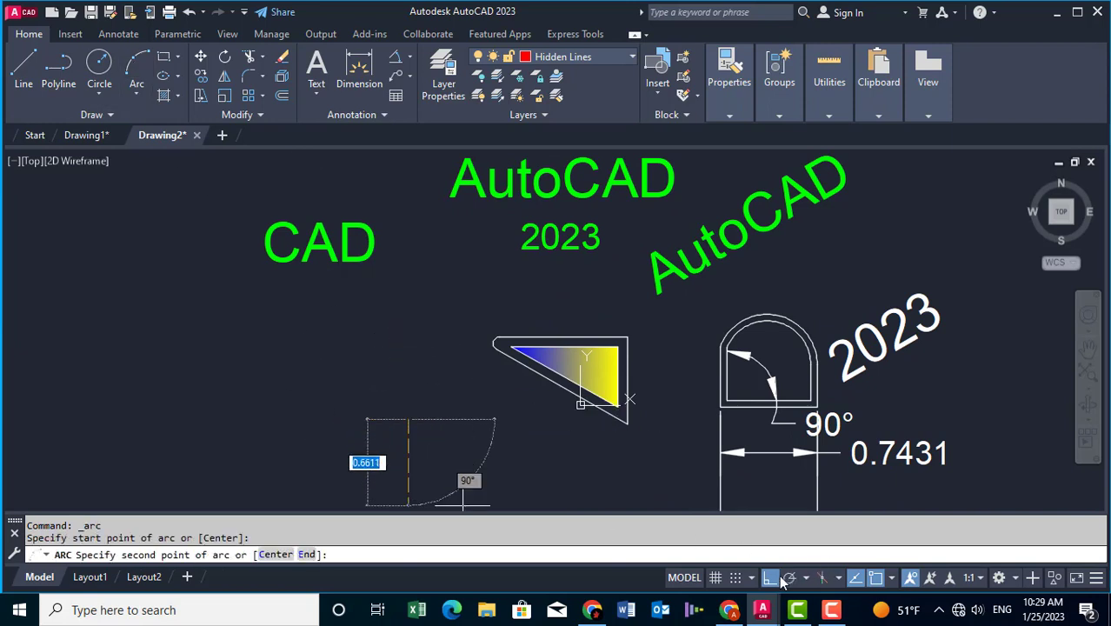
left_click(252, 360)
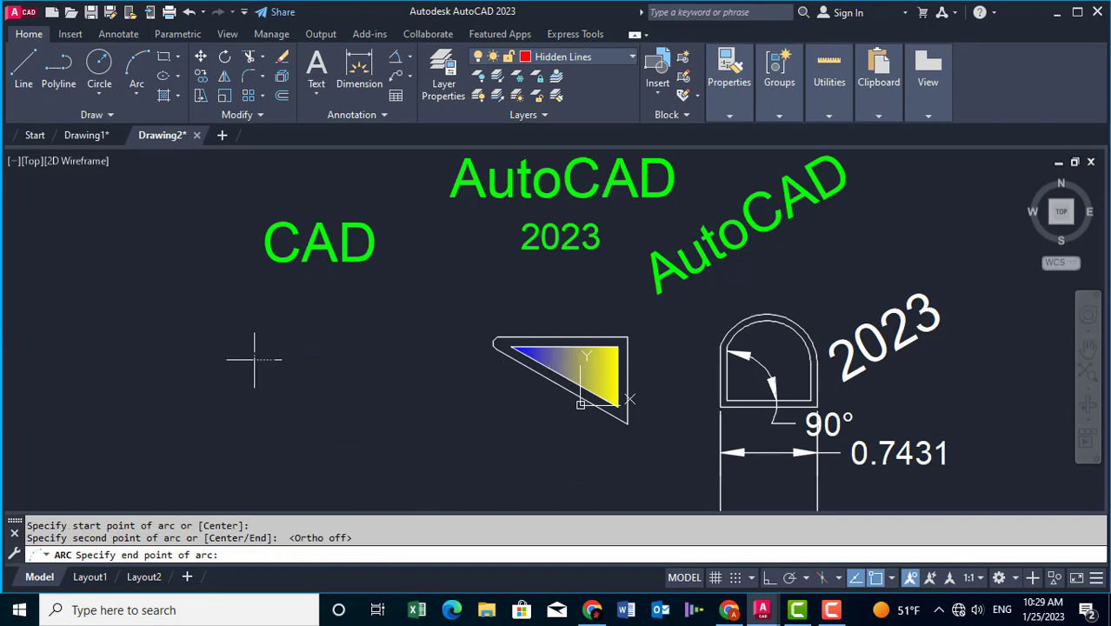
left_click(48, 405)
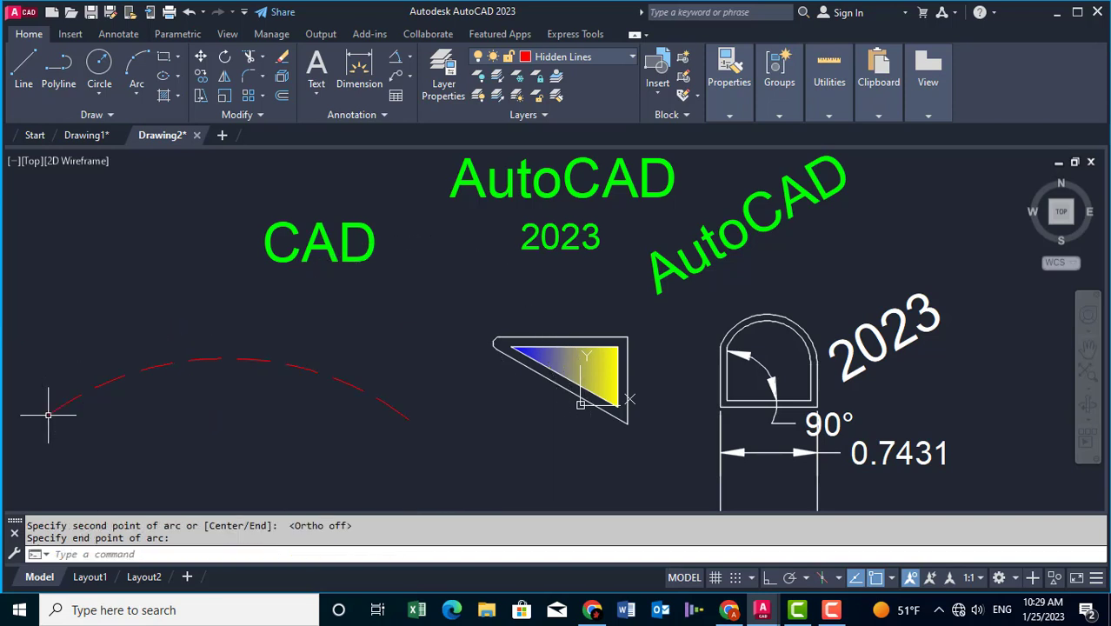
scroll(513, 355, "up", 2)
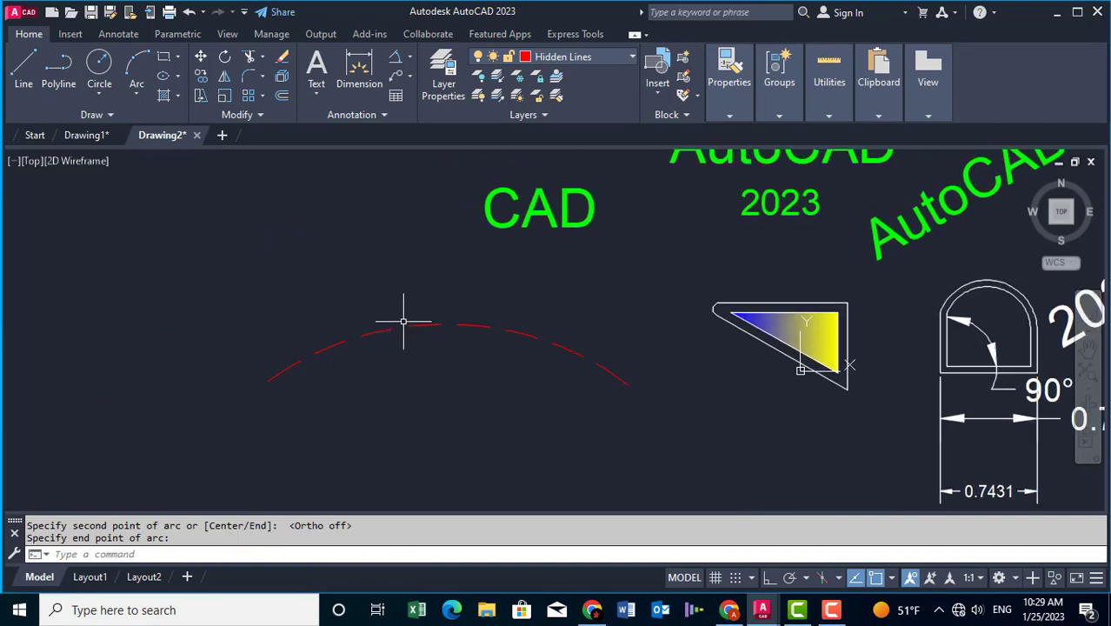
scroll(467, 347, "up", 2)
scroll(472, 329, "down", 3)
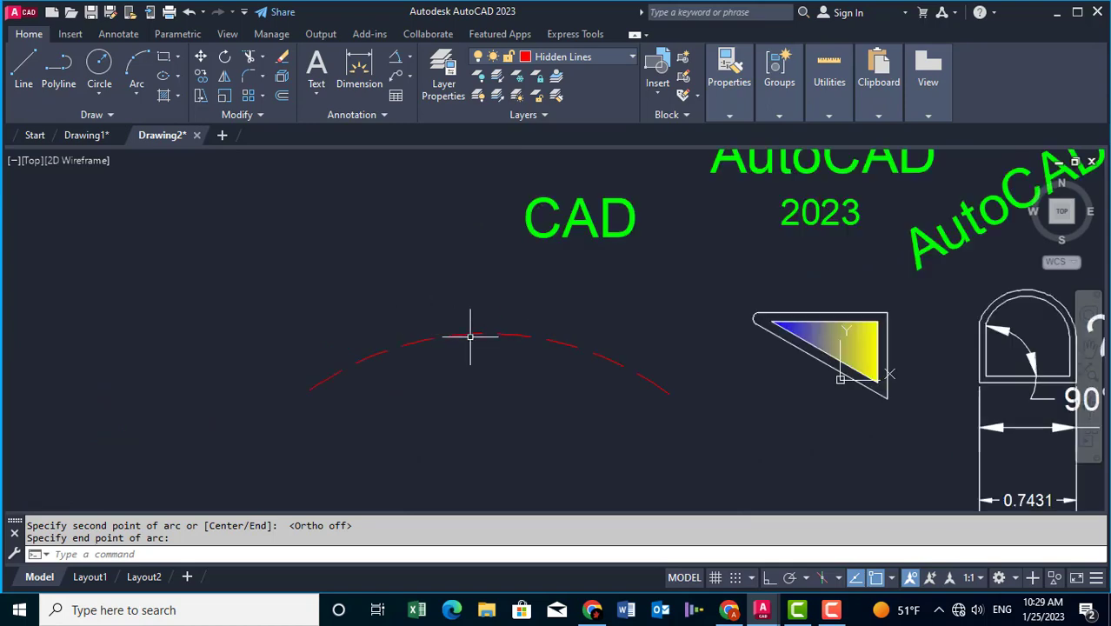